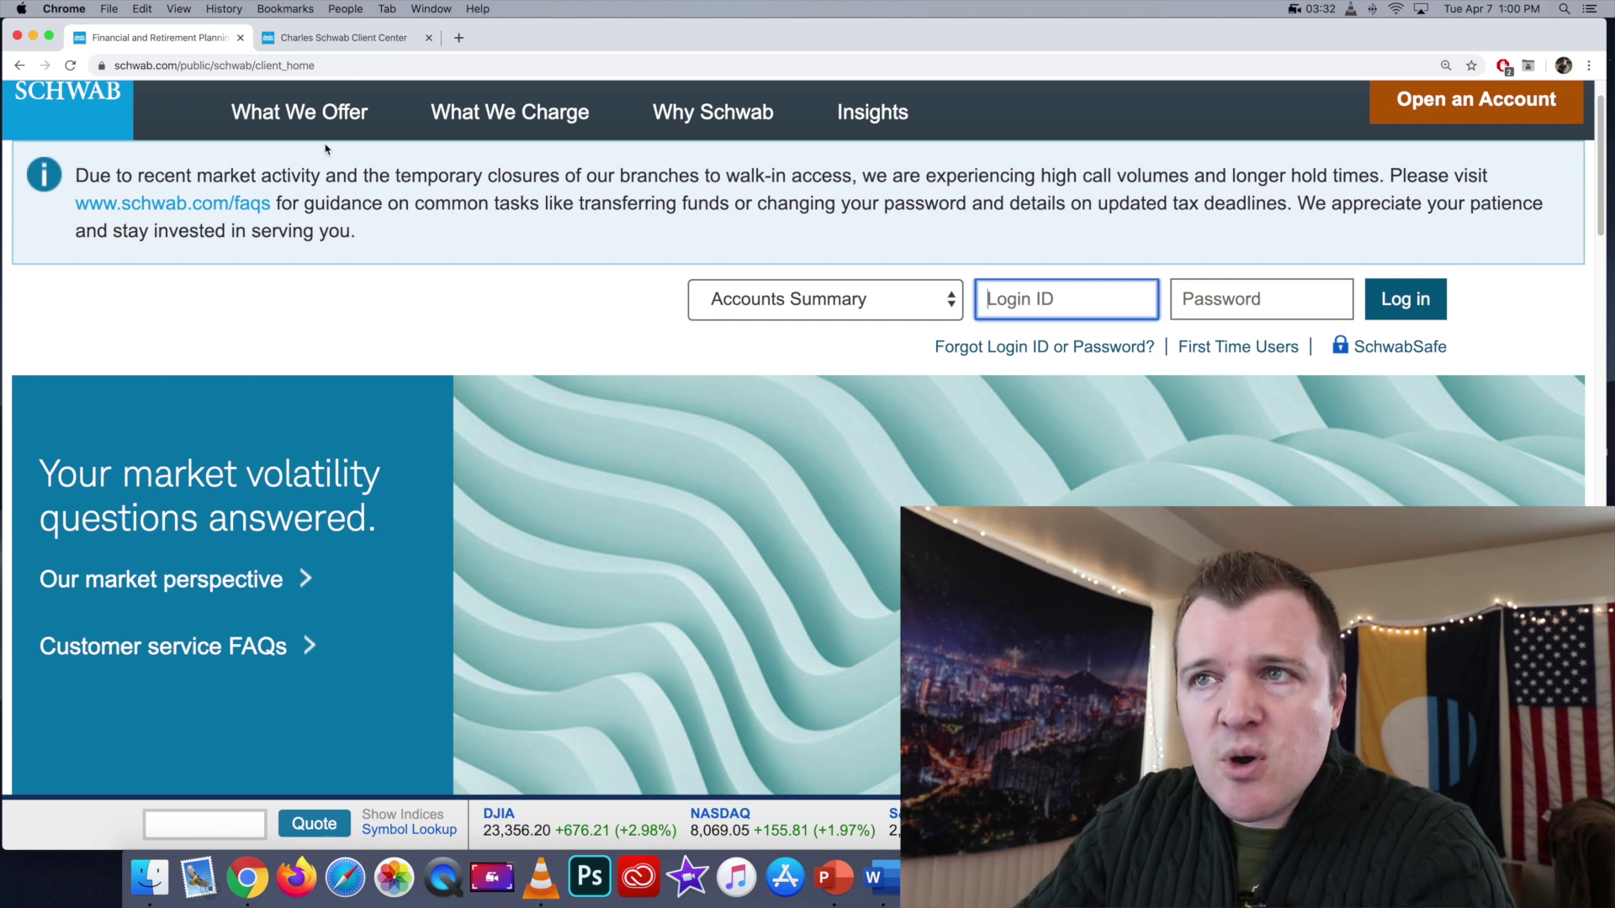
Open the Trading Platforms and Tools page from the What We Offer menu.
click(322, 119)
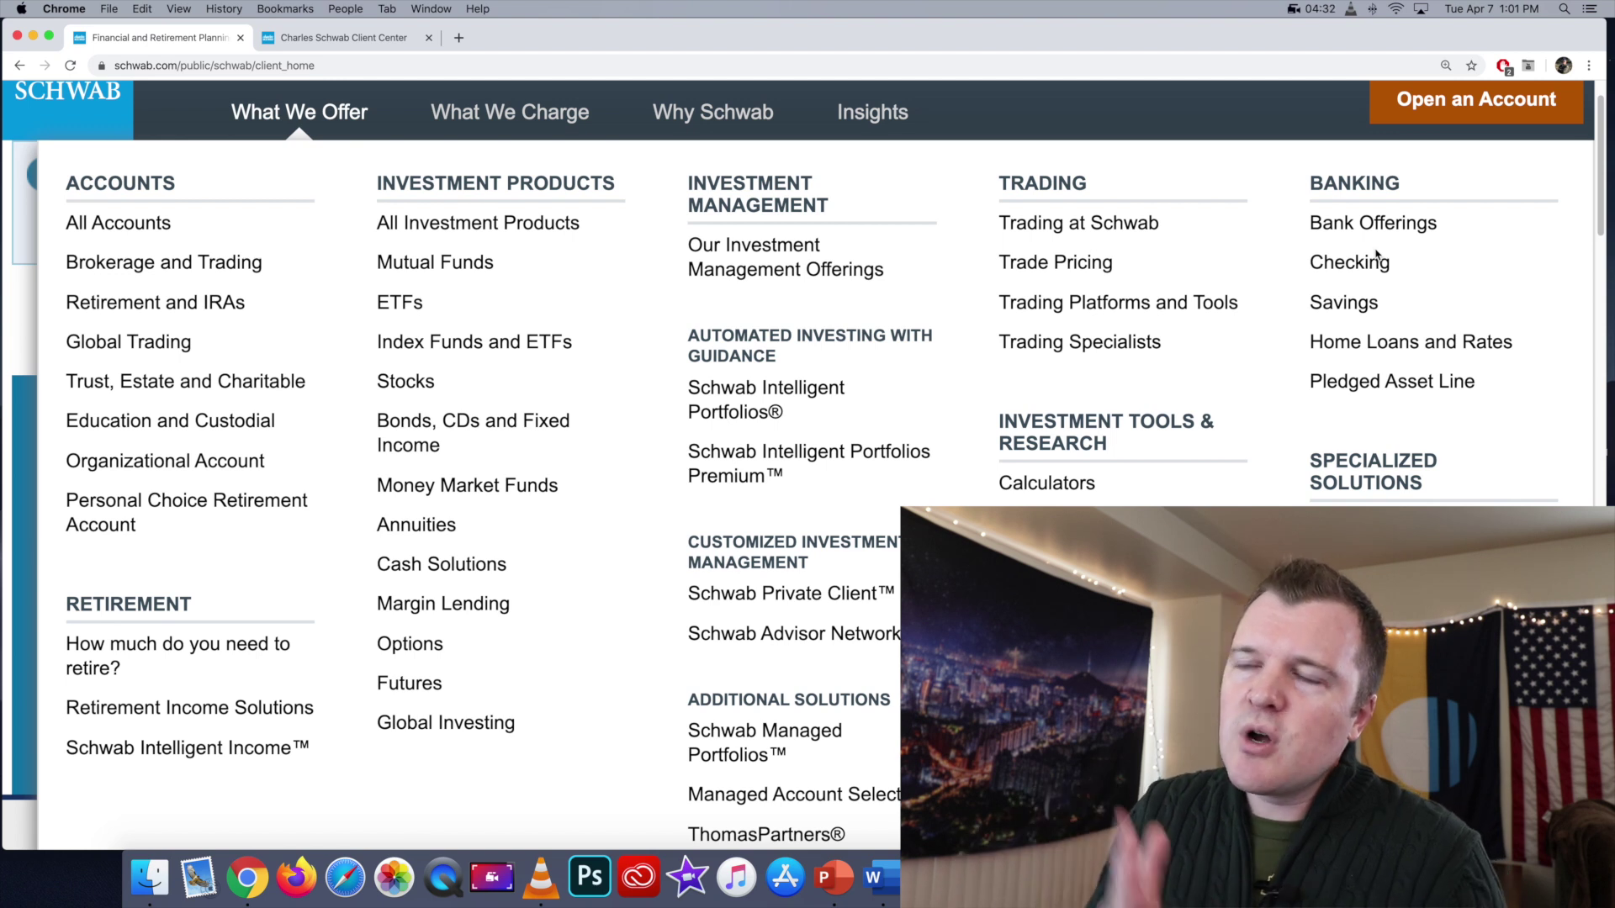
click(1199, 305)
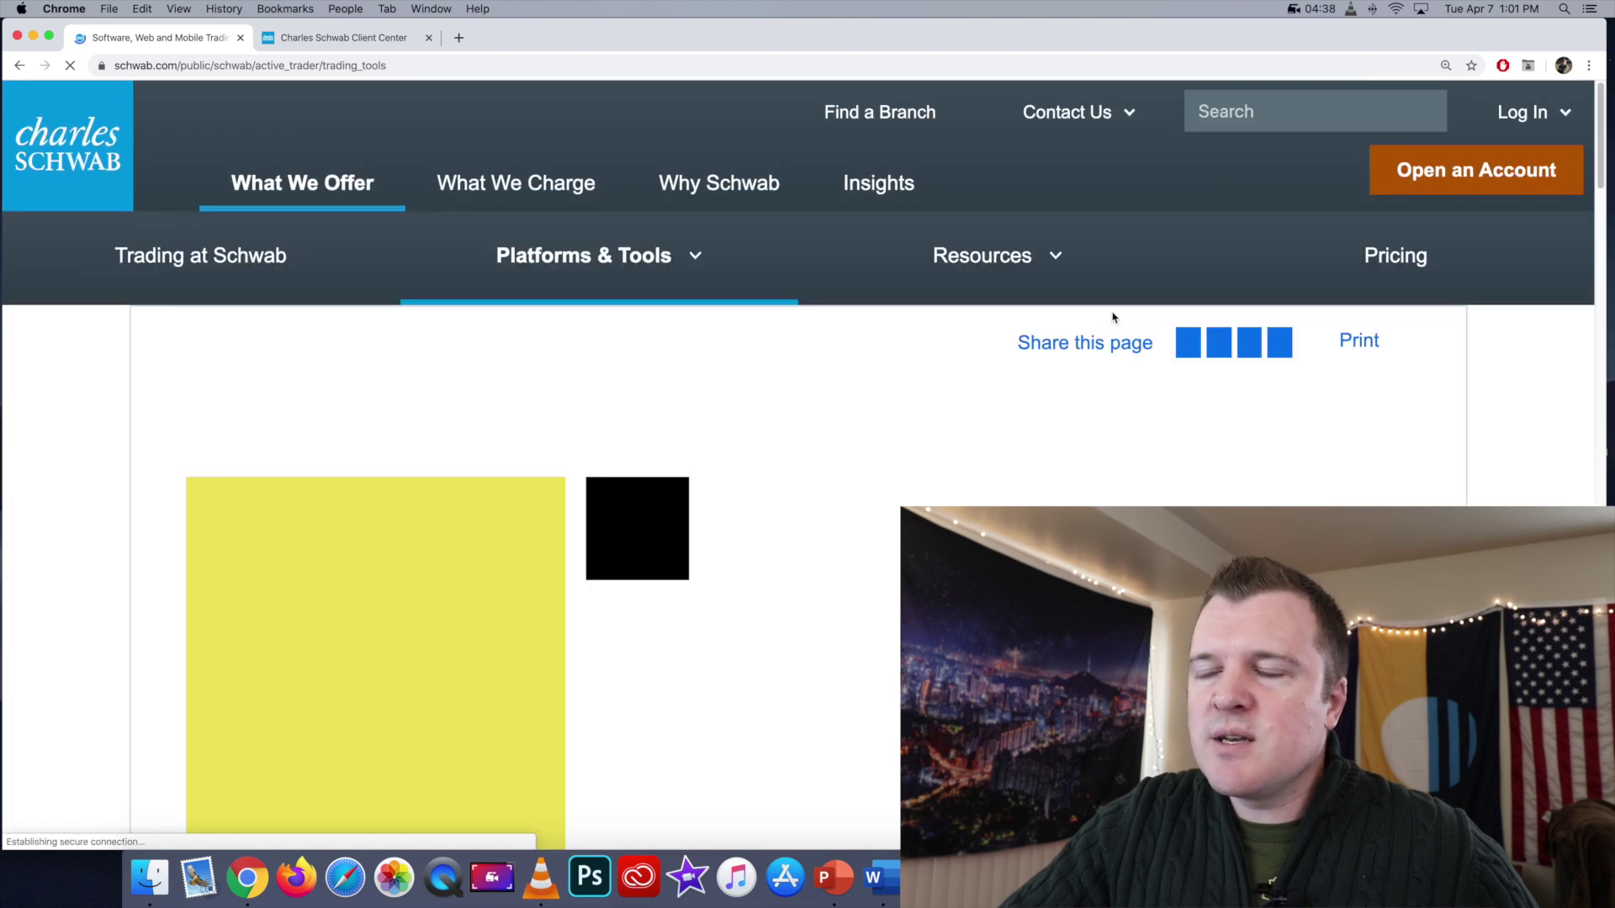
Scroll through the Web Trading, Trading Software and Mobile Trading panels on the trading tools page.
scroll(1113, 317, down, 12)
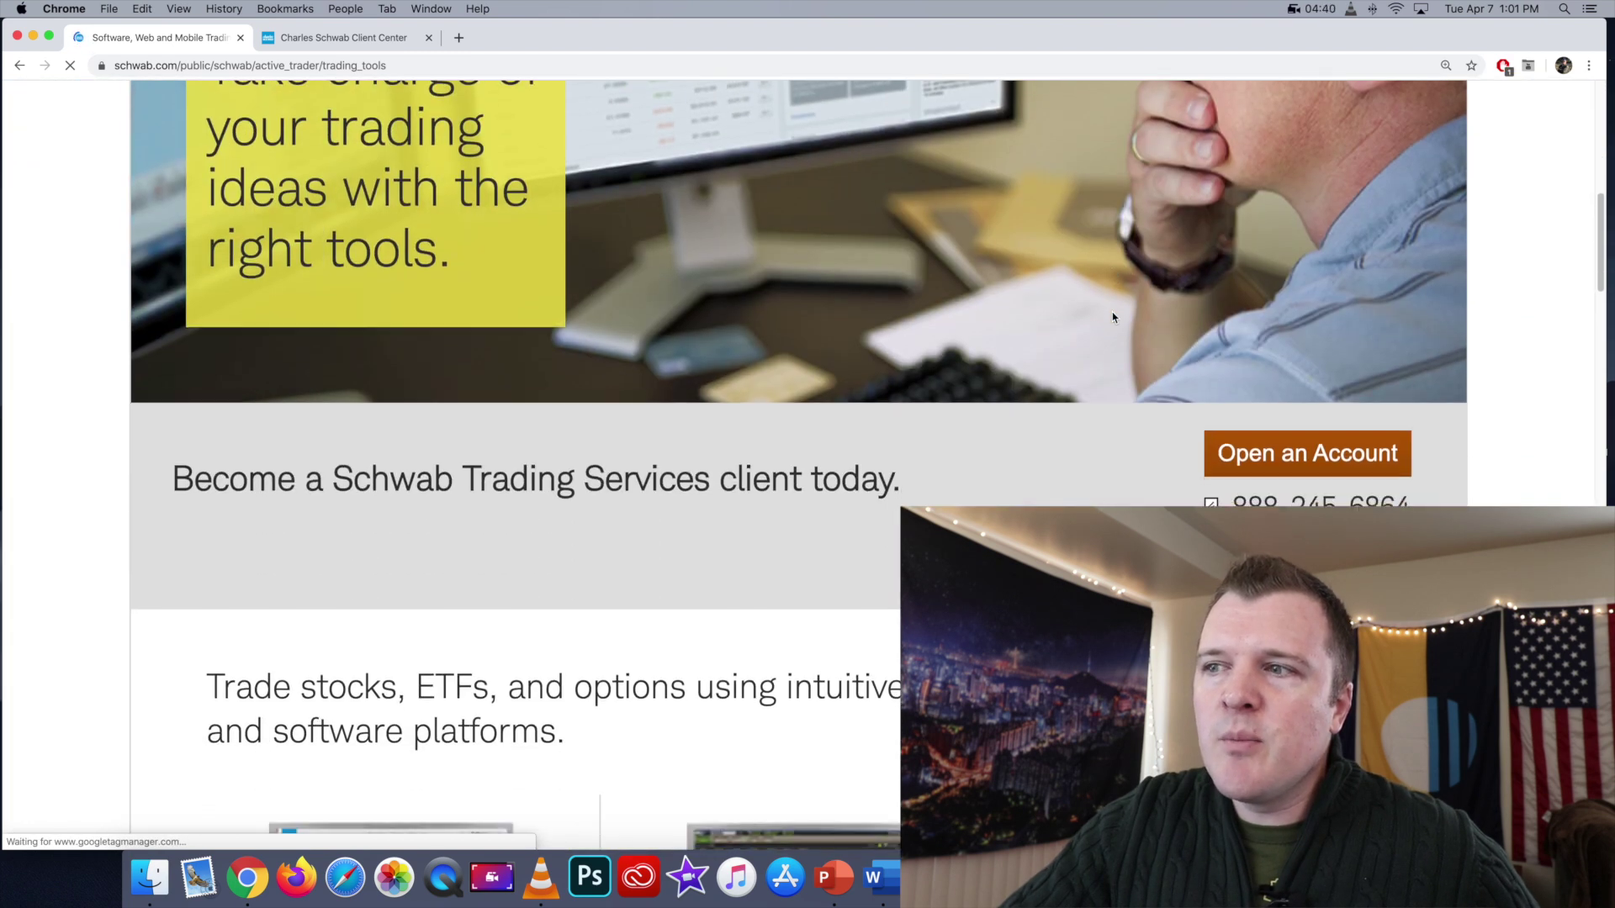
scroll(1112, 317, down, 7)
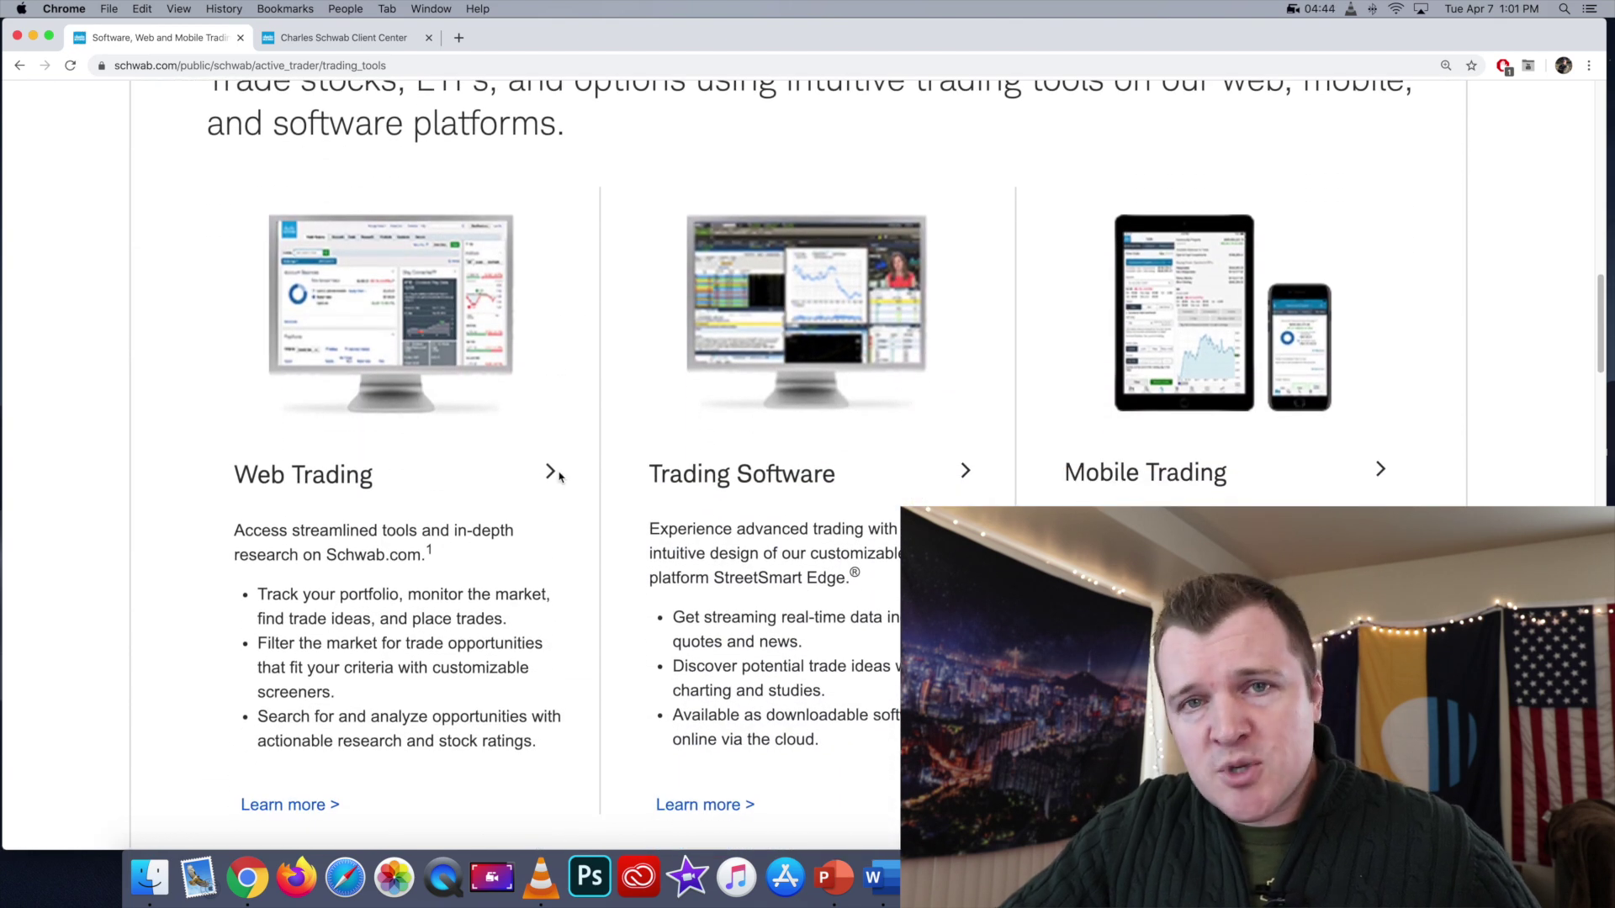
scroll(1279, 496, down, 1)
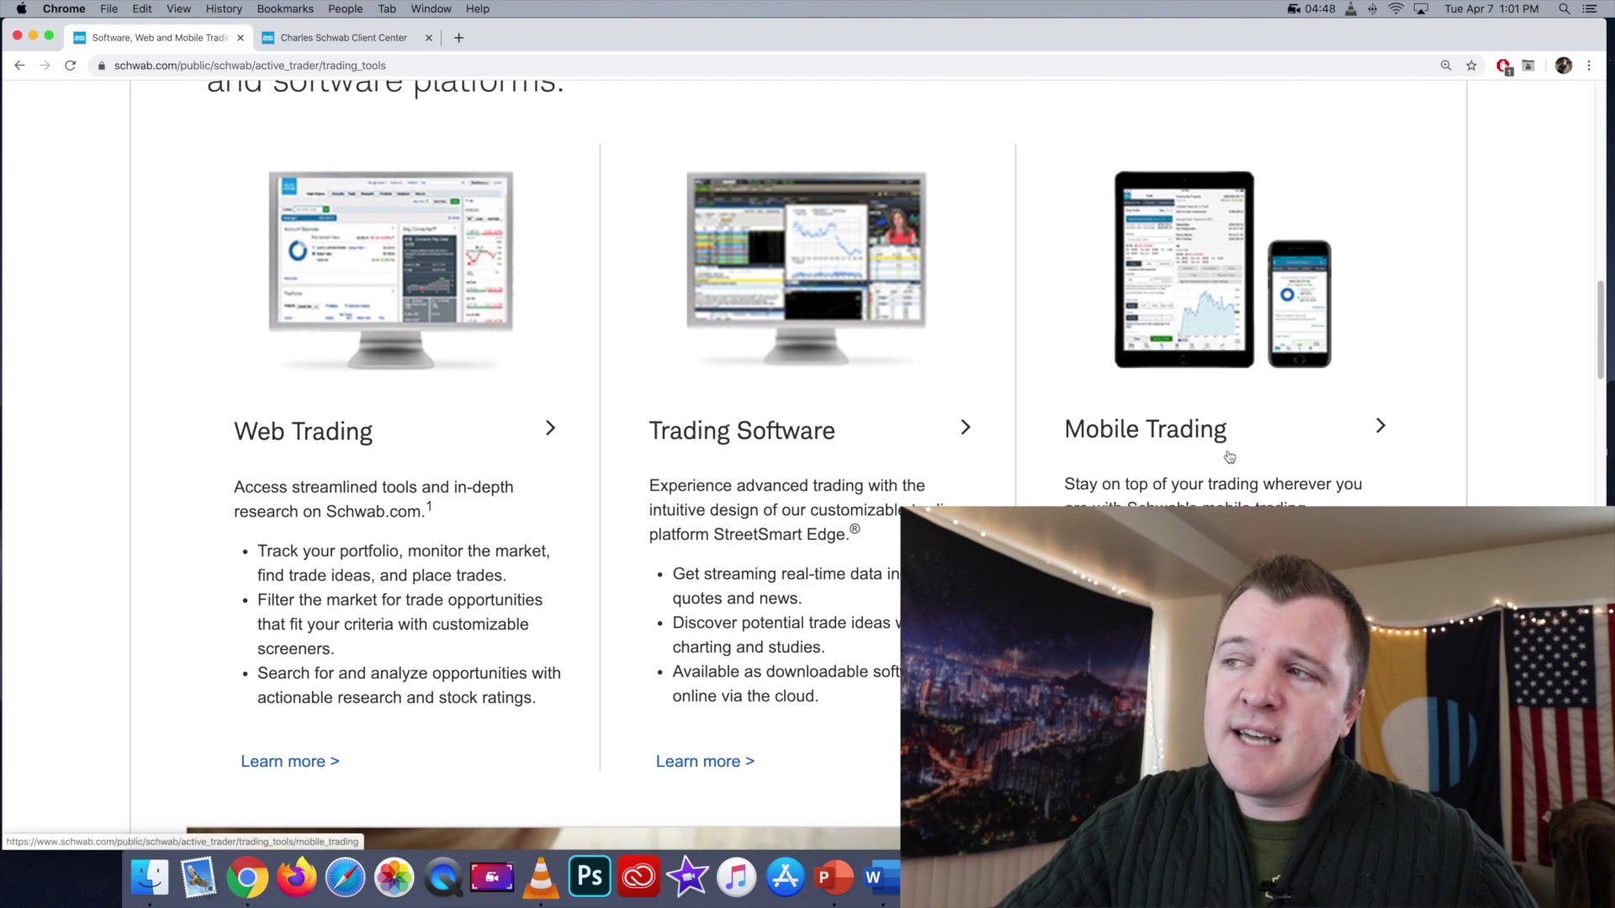
scroll(1229, 457, down, 2)
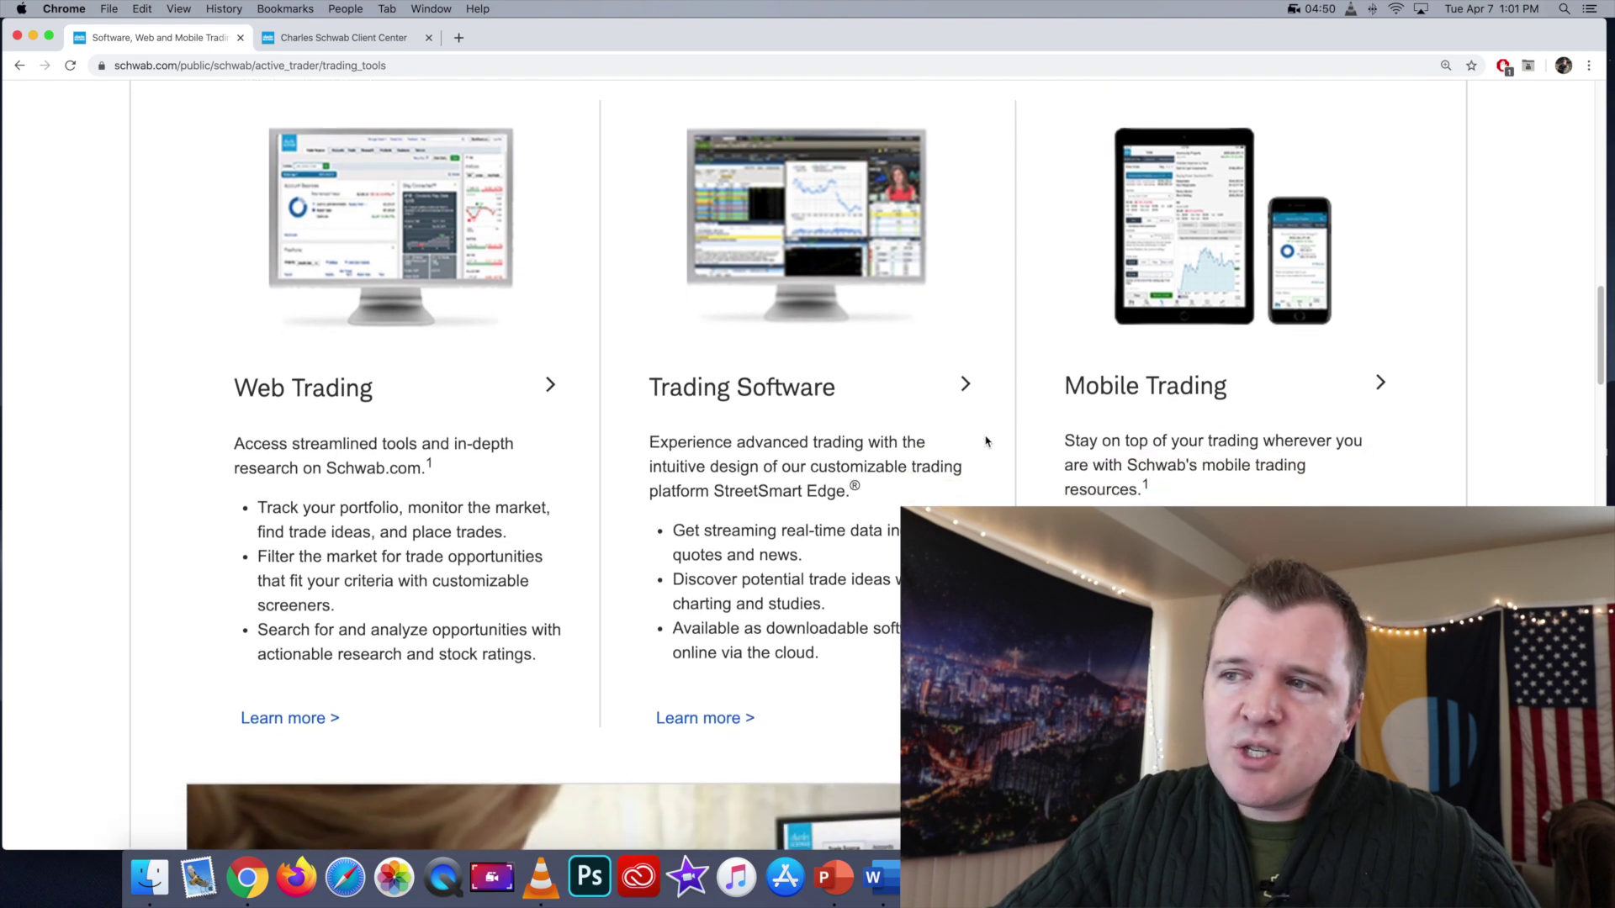
scroll(896, 422, down, 2)
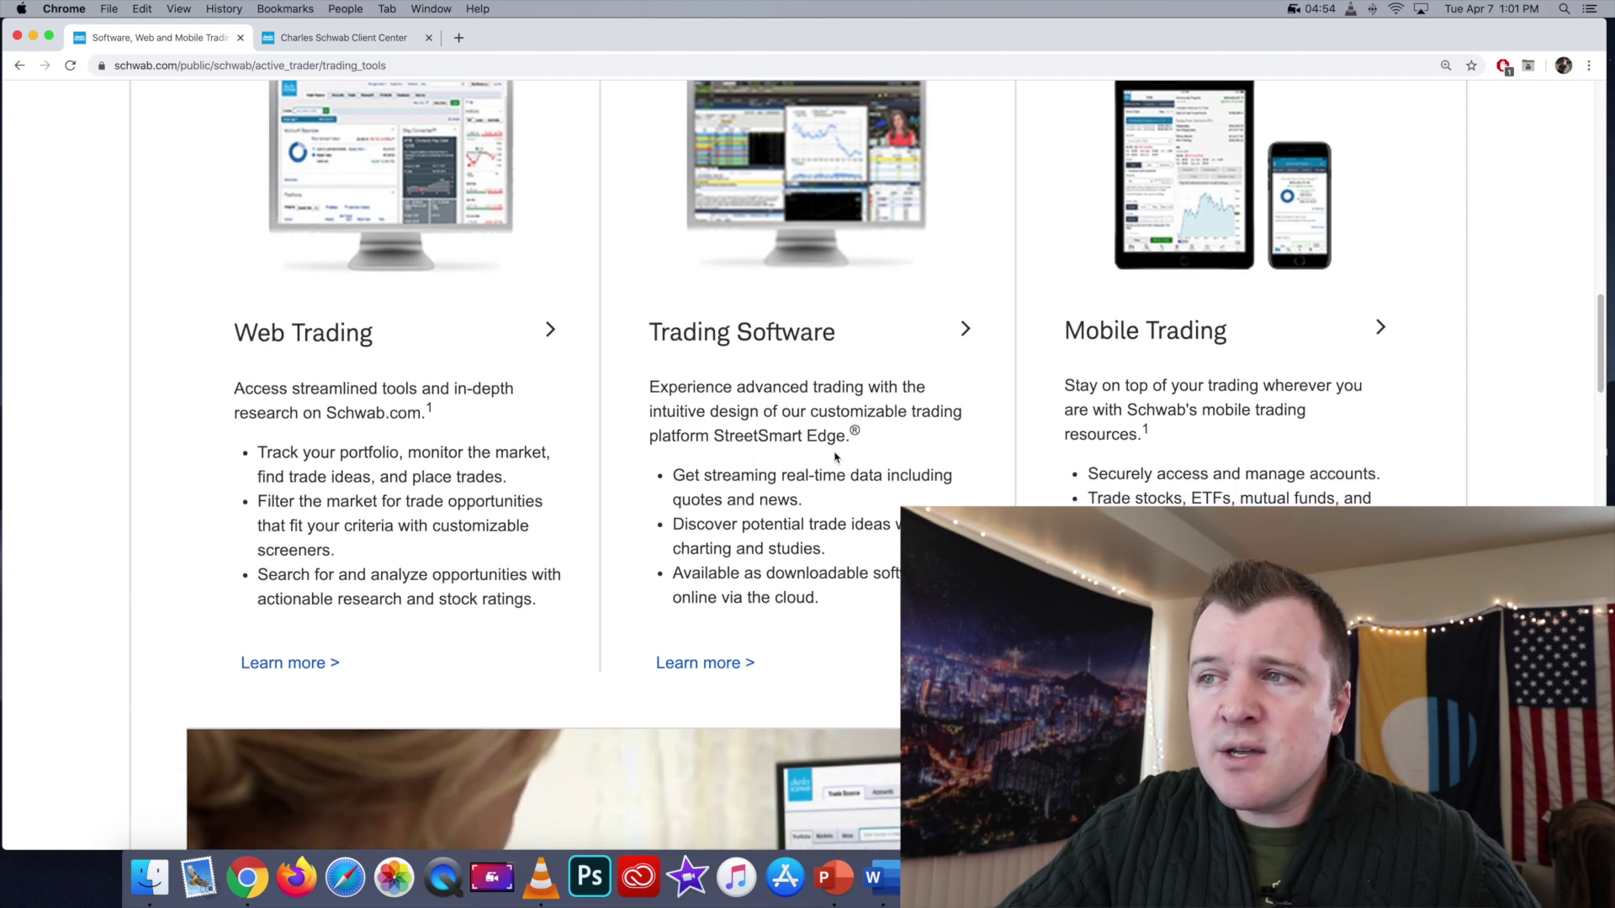
scroll(832, 405, up, 1)
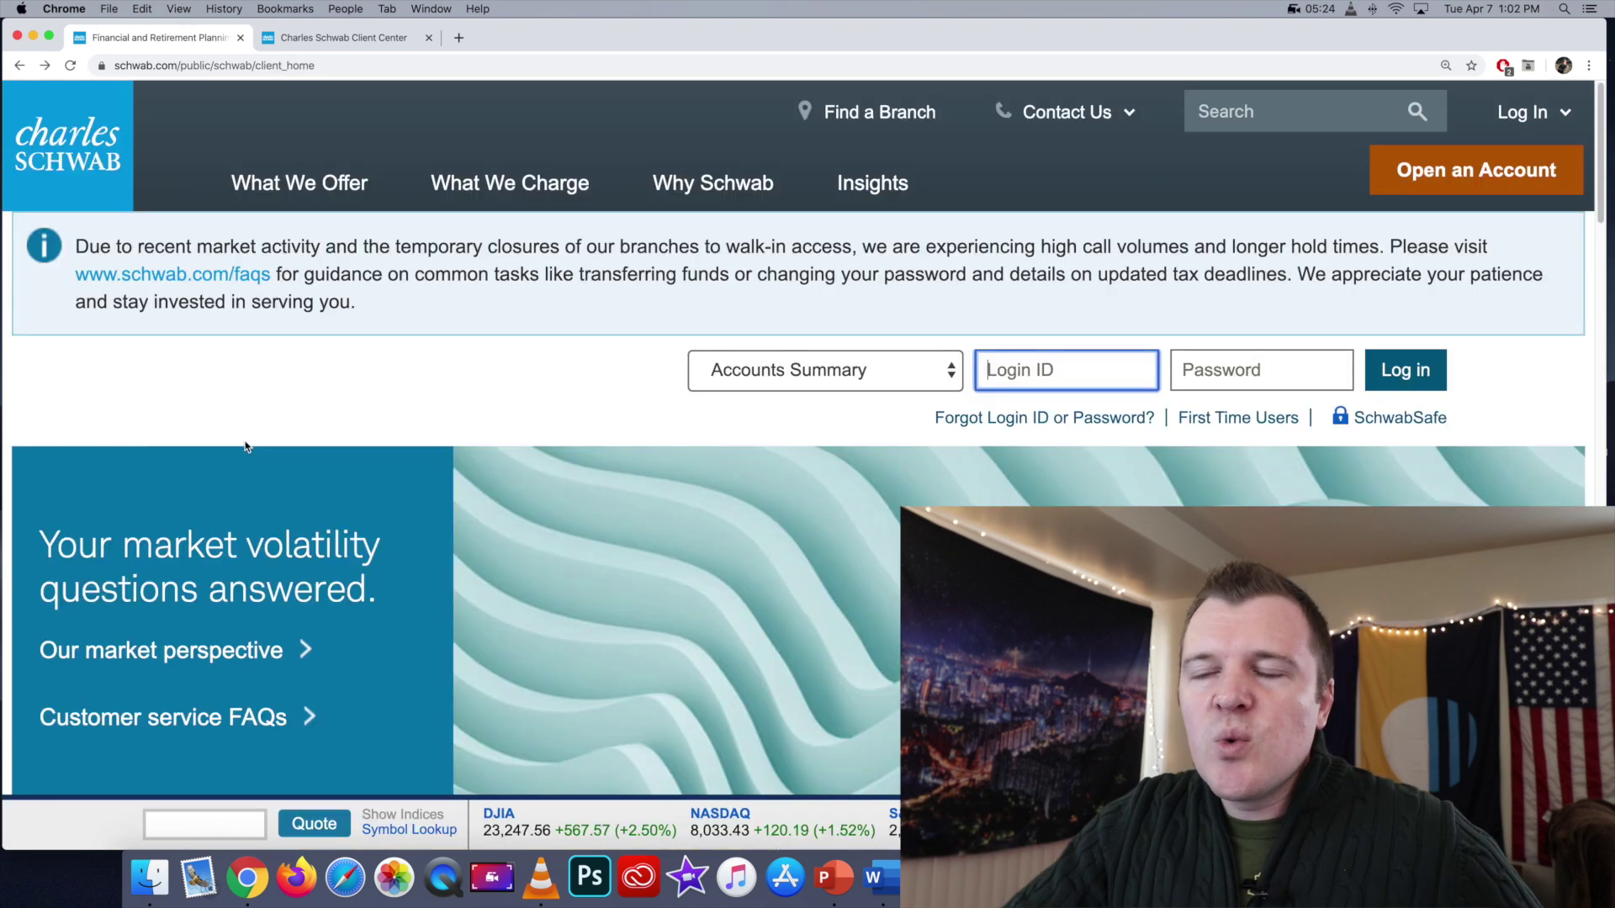
Open the full pricing page from What We Charge and scroll to Account Fees.
mouse_move(528, 195)
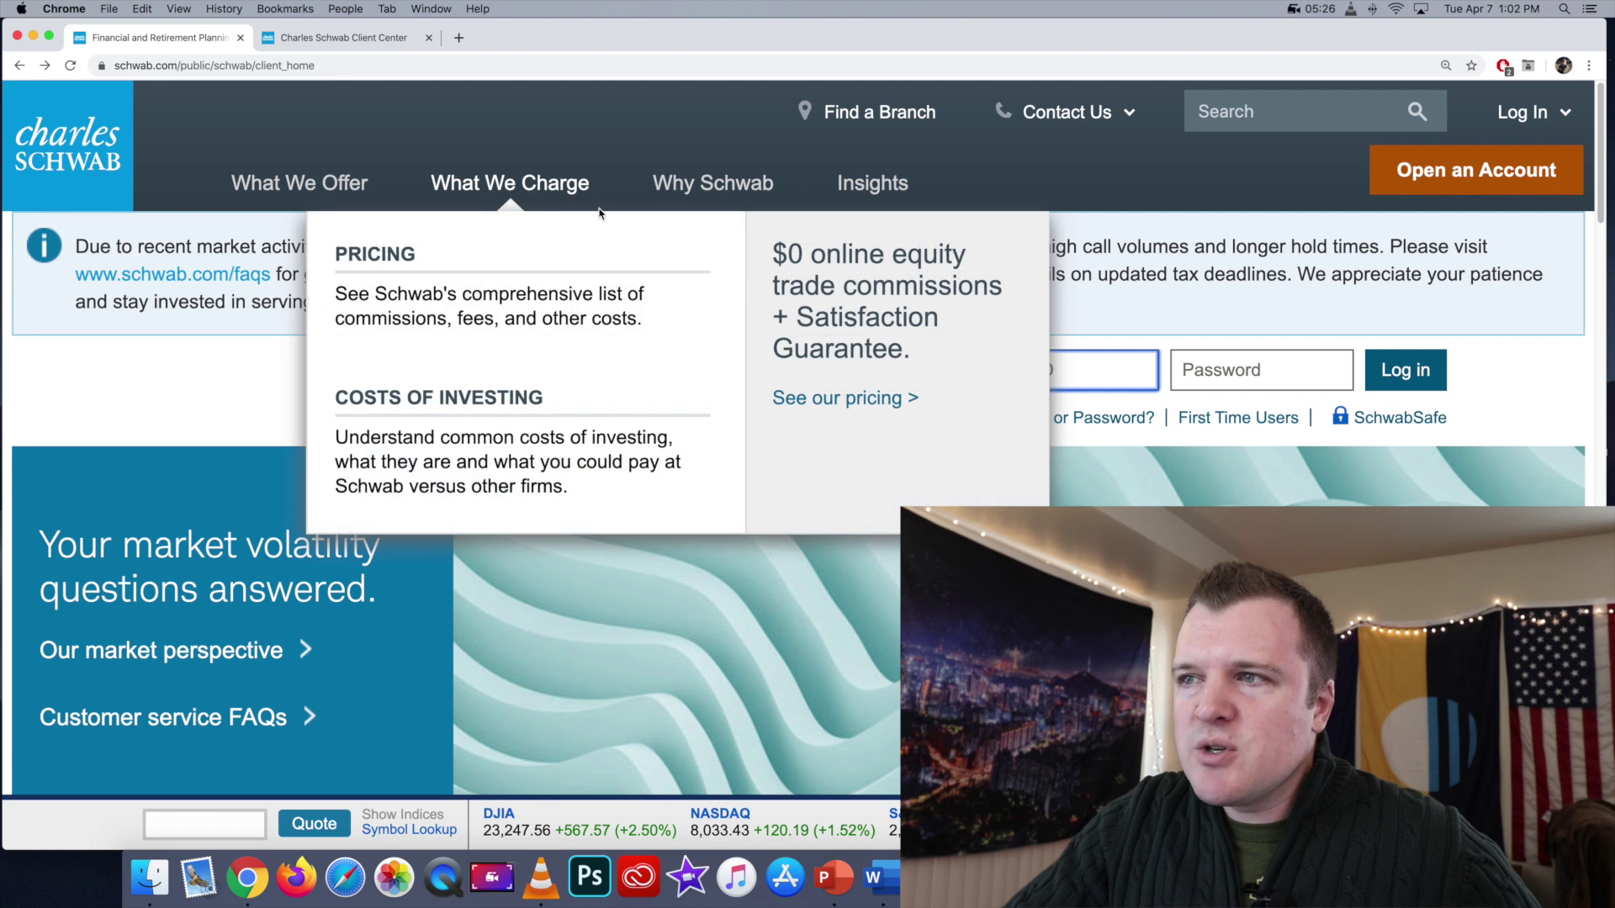
click(844, 402)
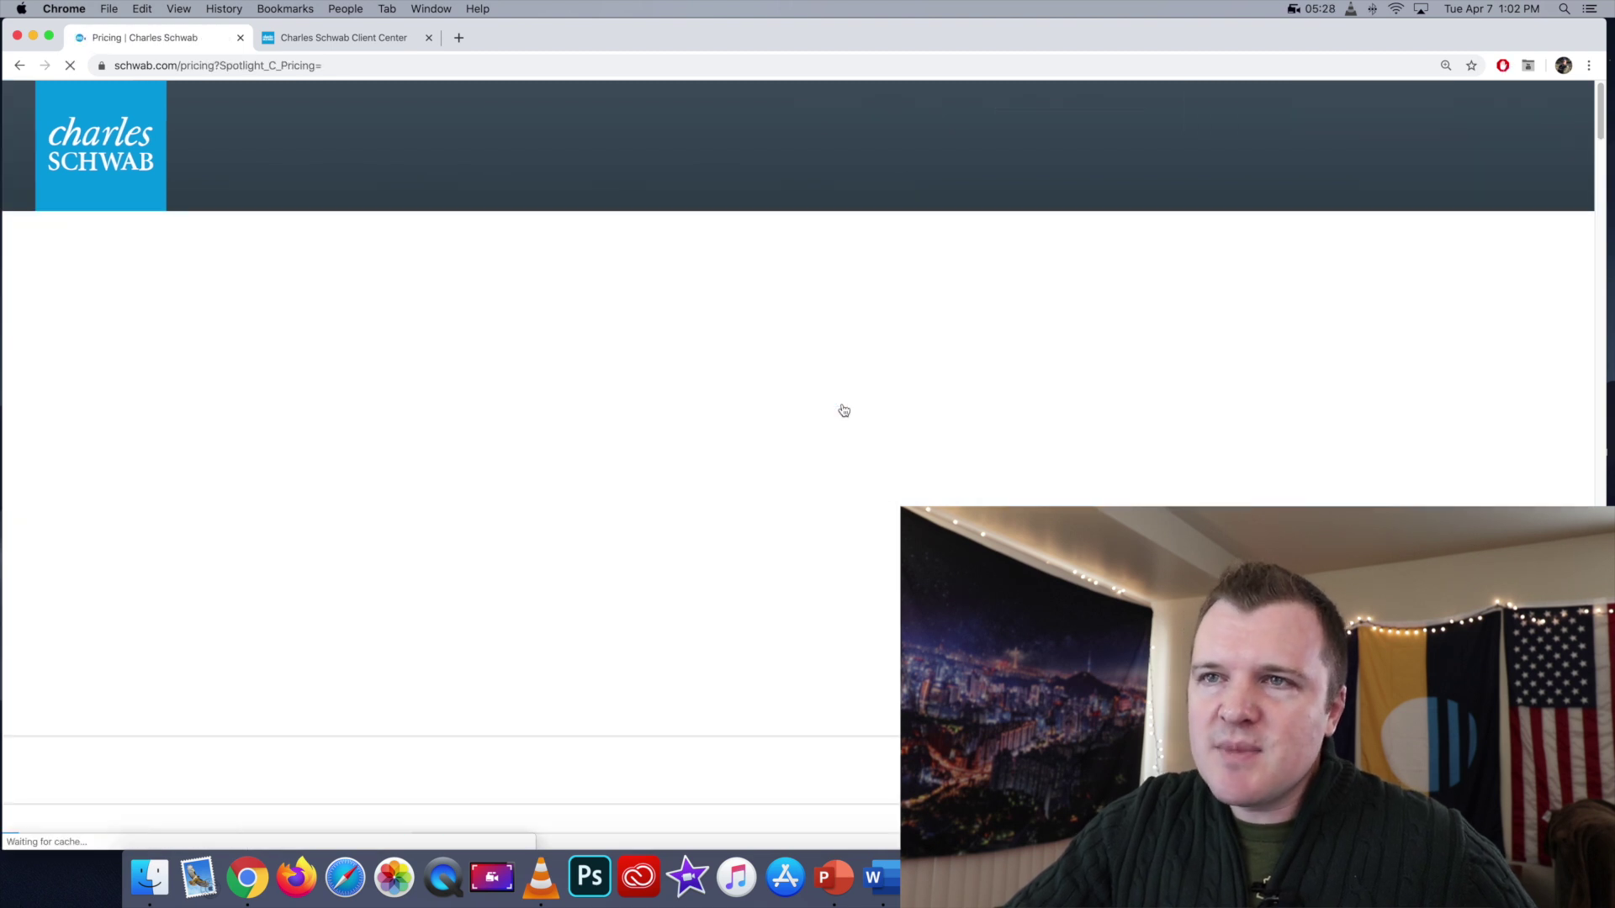
scroll(843, 410, down, 4)
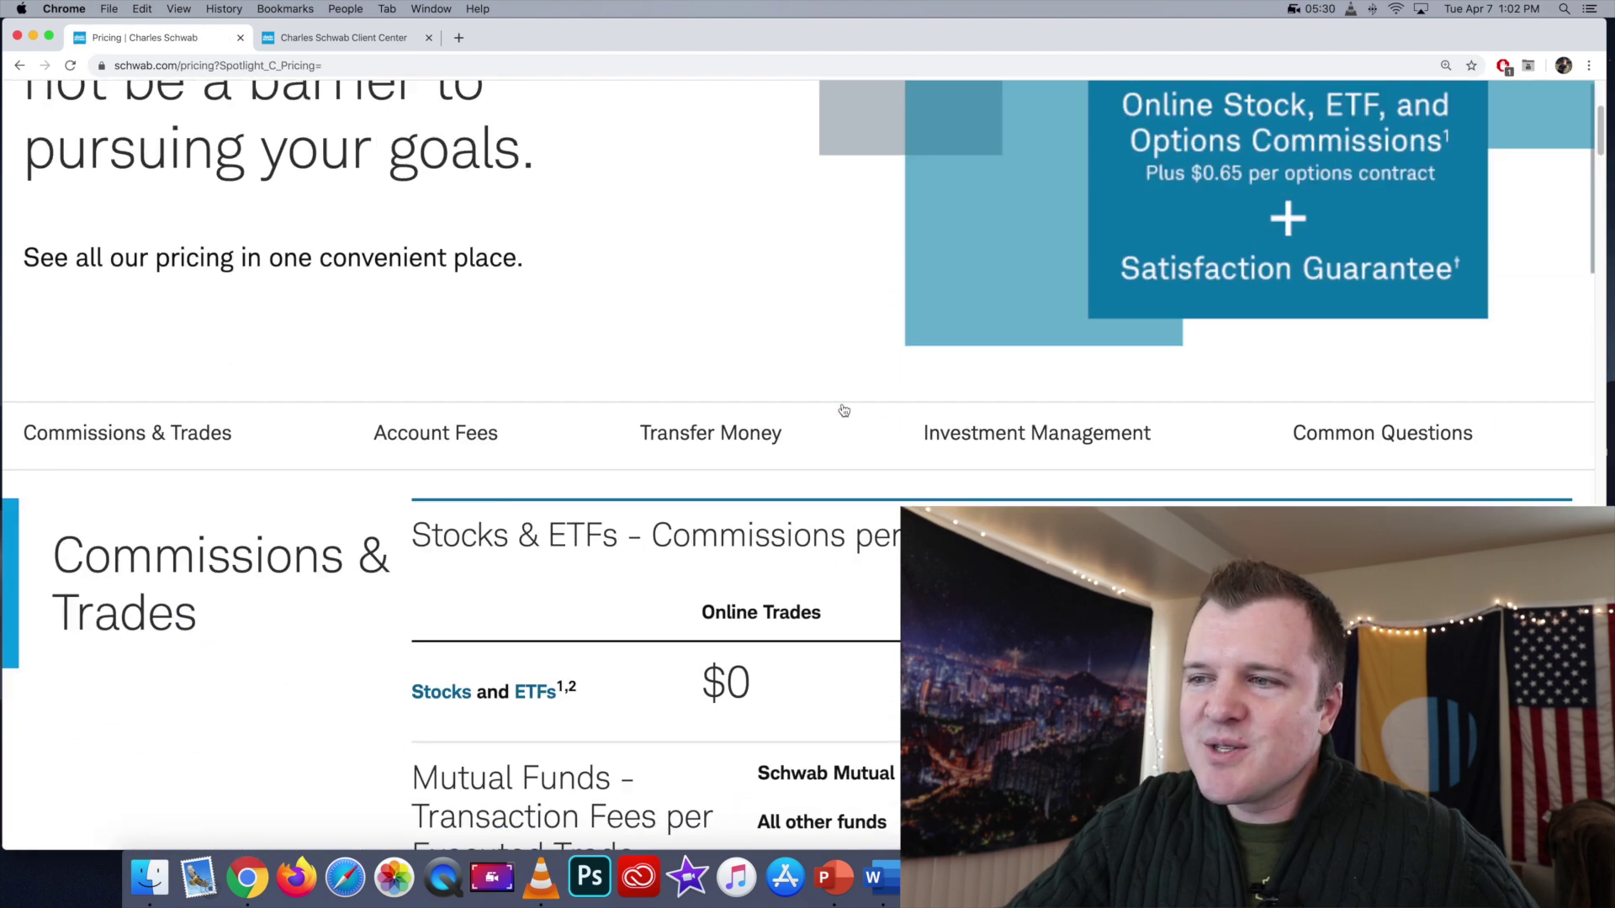
scroll(843, 410, down, 5)
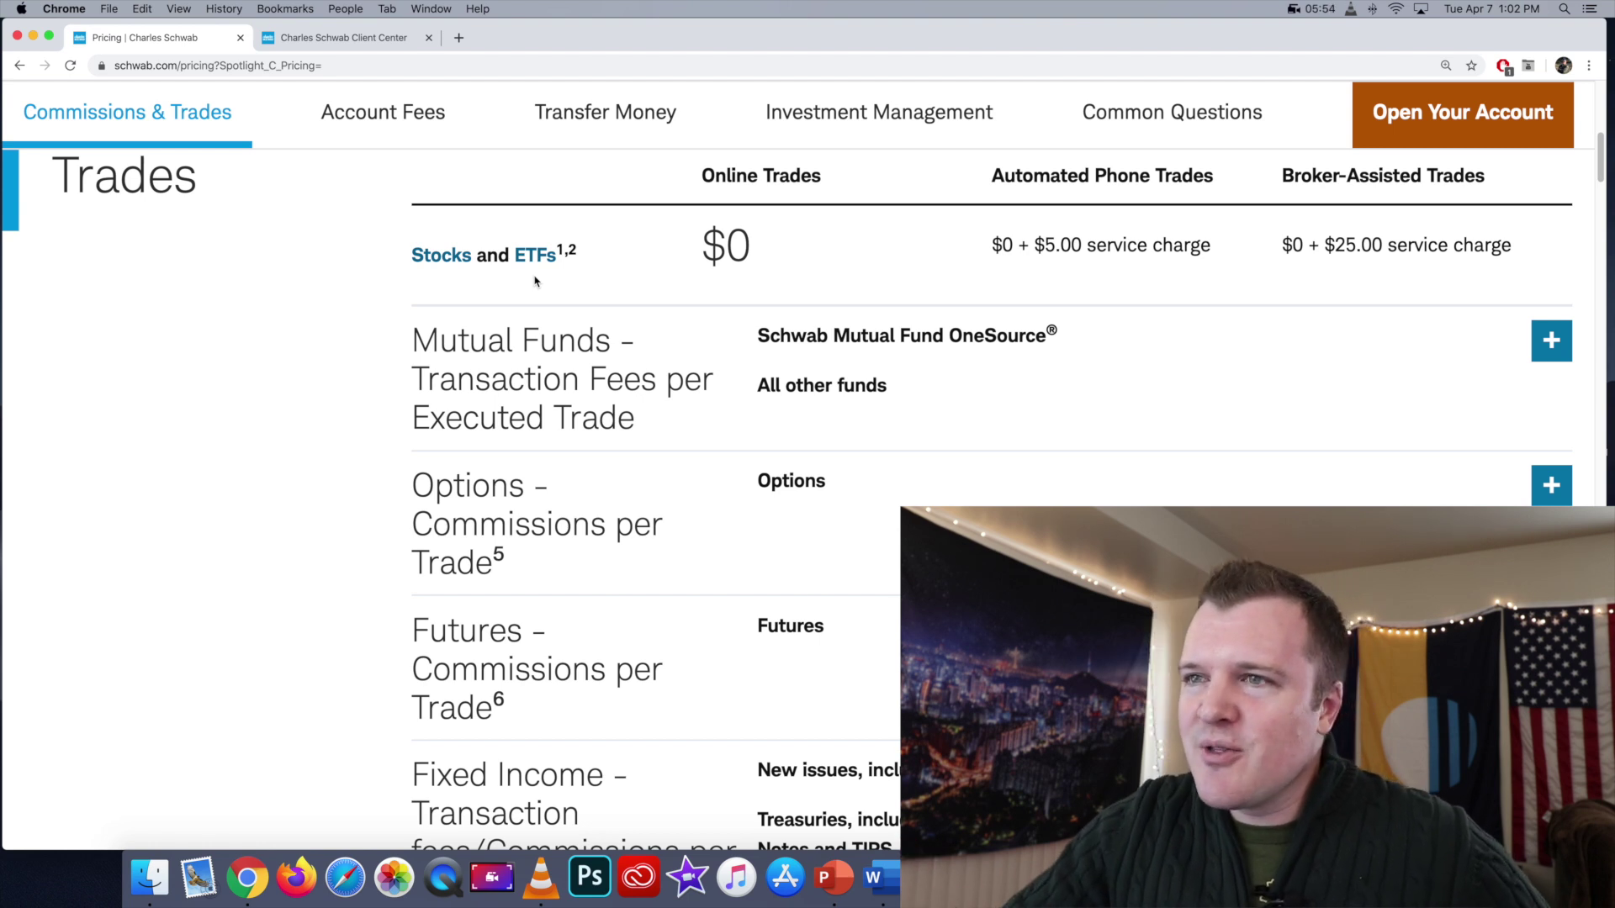
scroll(535, 281, down, 1)
scroll(535, 281, down, 2)
scroll(535, 281, down, 15)
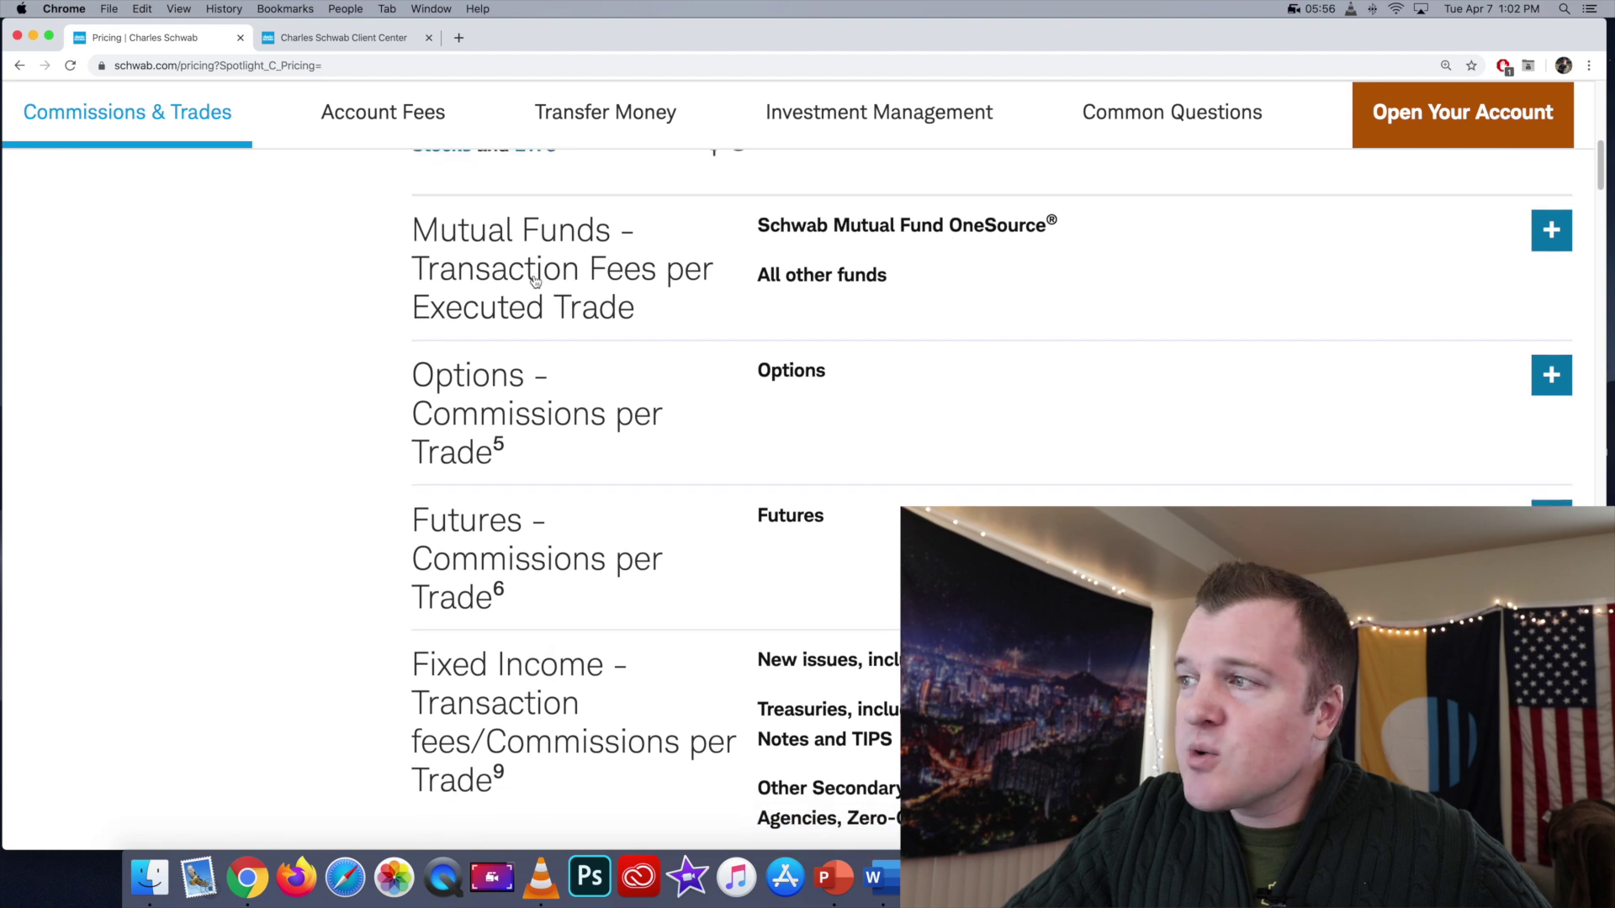
scroll(535, 281, down, 7)
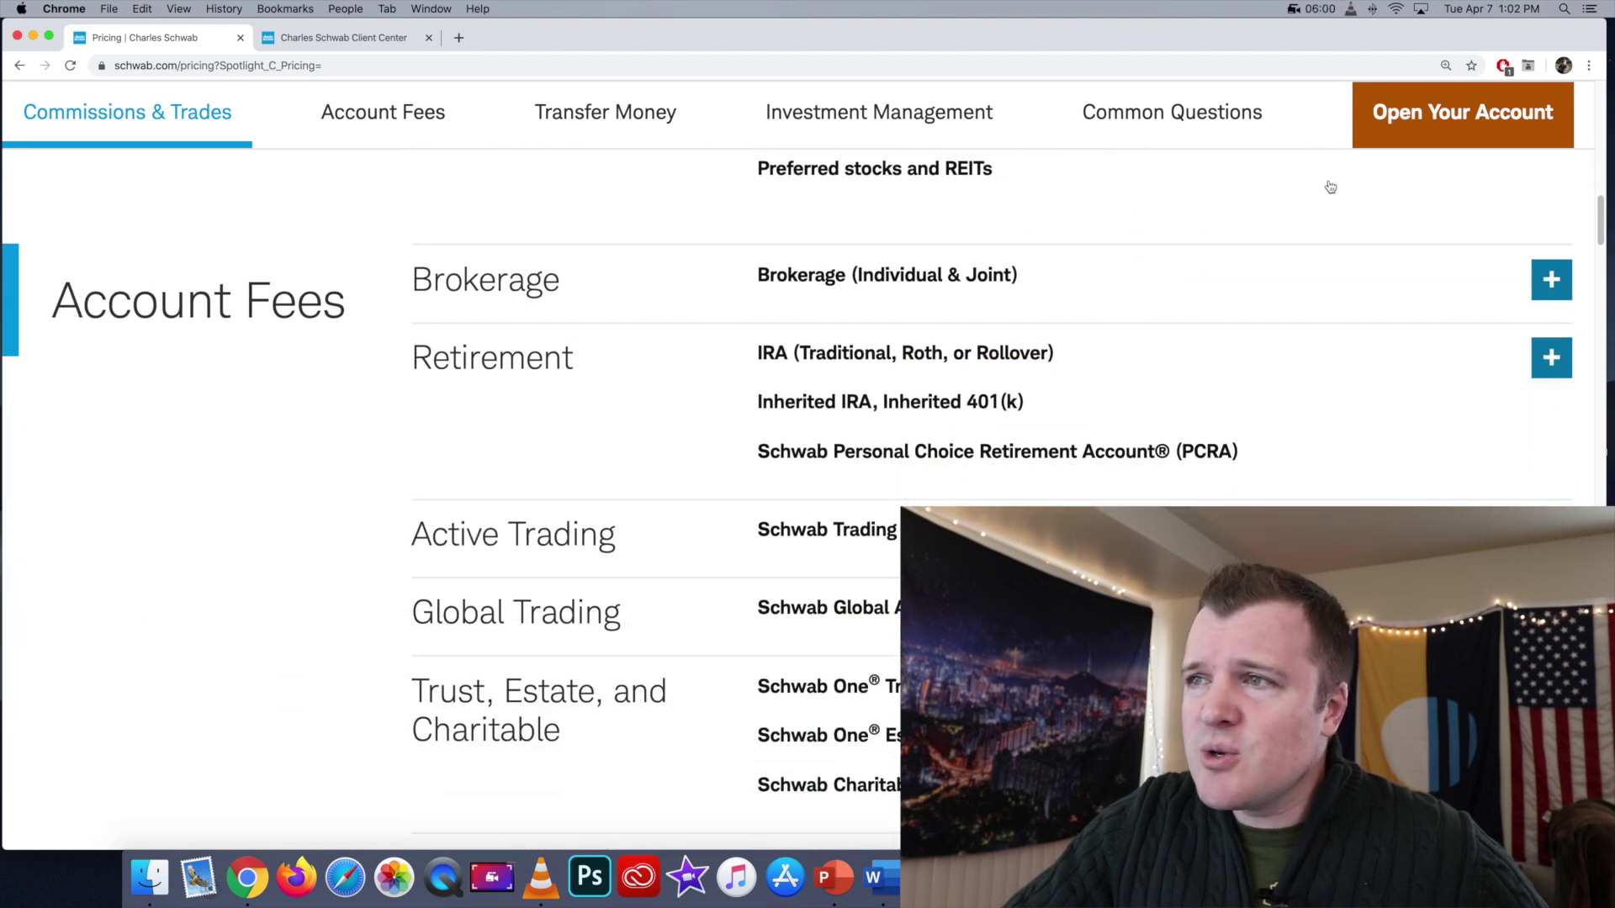
scroll(1441, 319, down, 1)
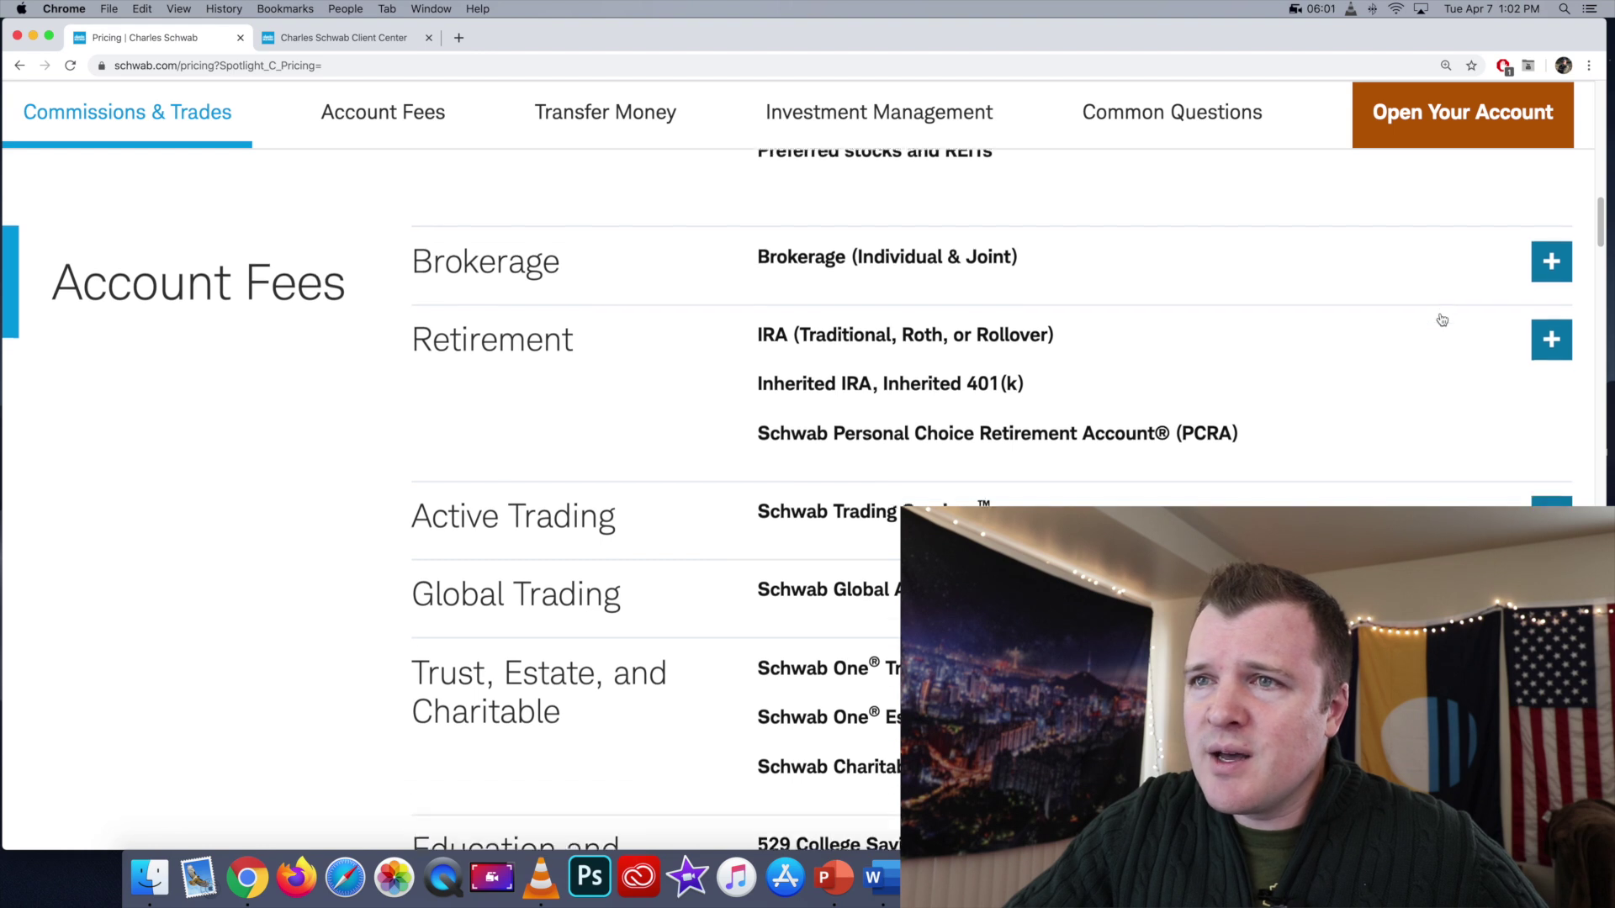
Expand the Retirement fees, showing $0 for IRA and Inherited IRA accounts.
click(1560, 330)
scroll(1106, 353, down, 8)
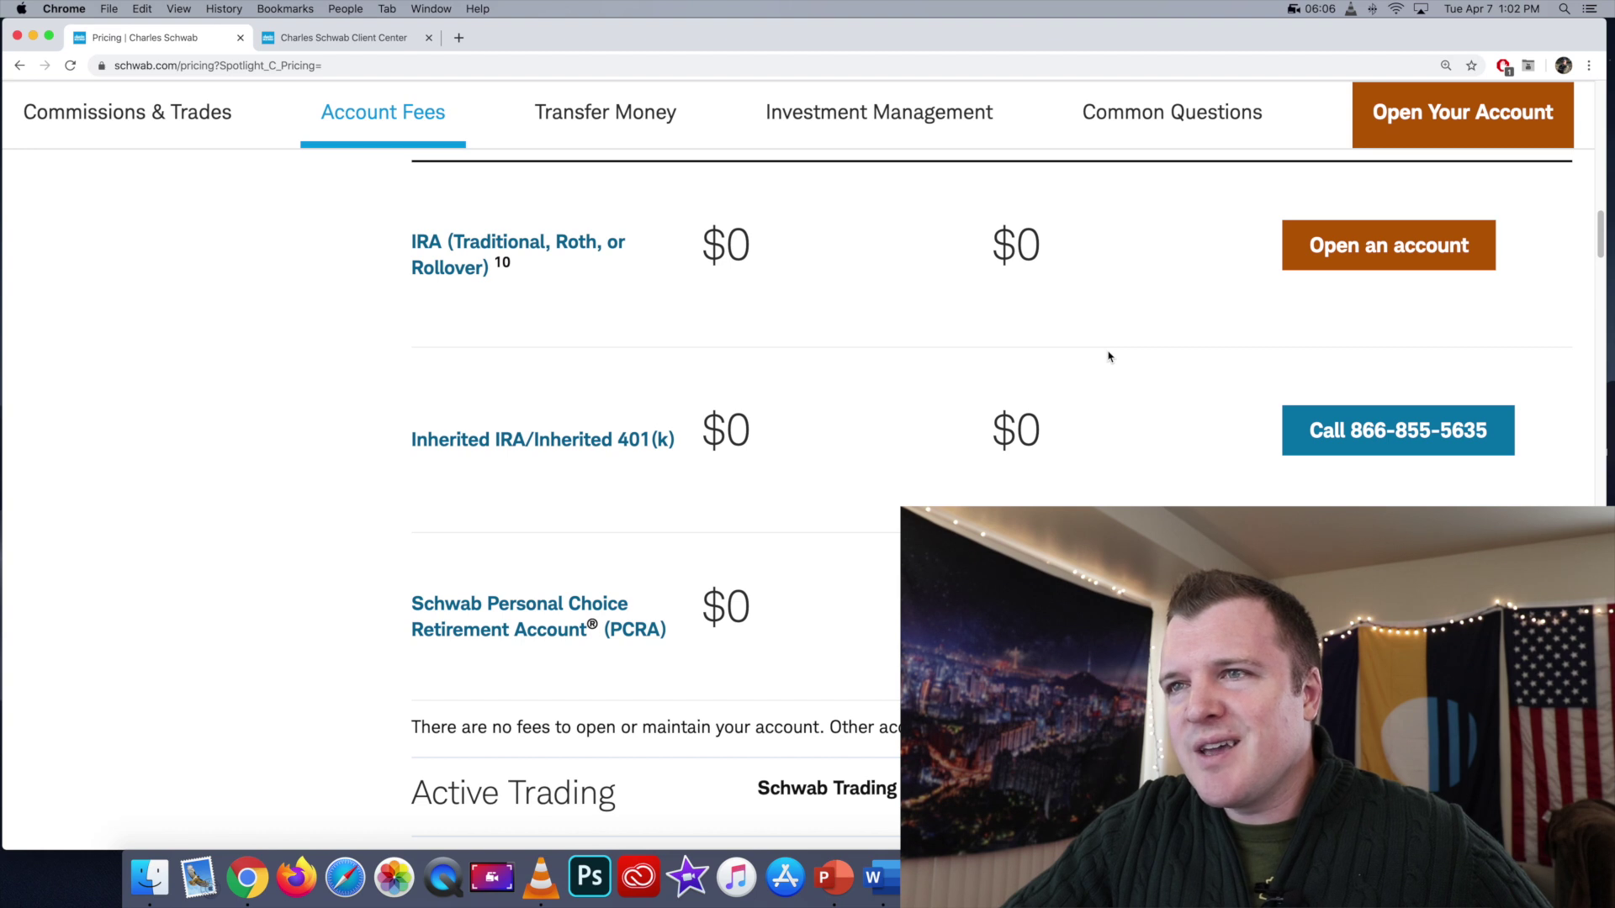
scroll(1108, 356, down, 15)
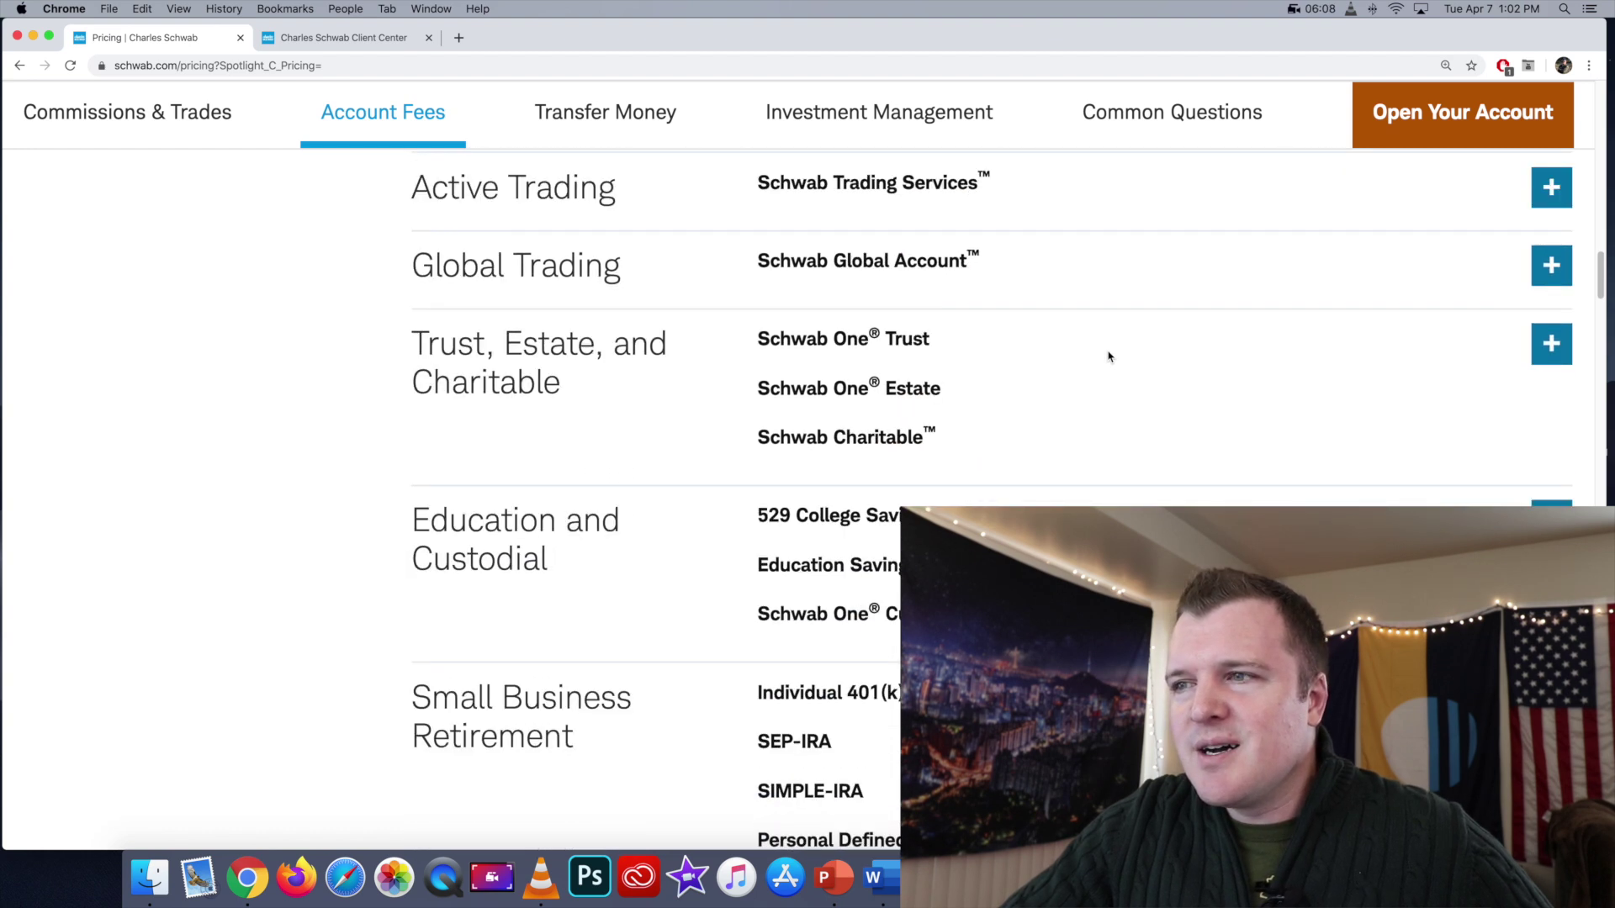
scroll(1108, 357, down, 13)
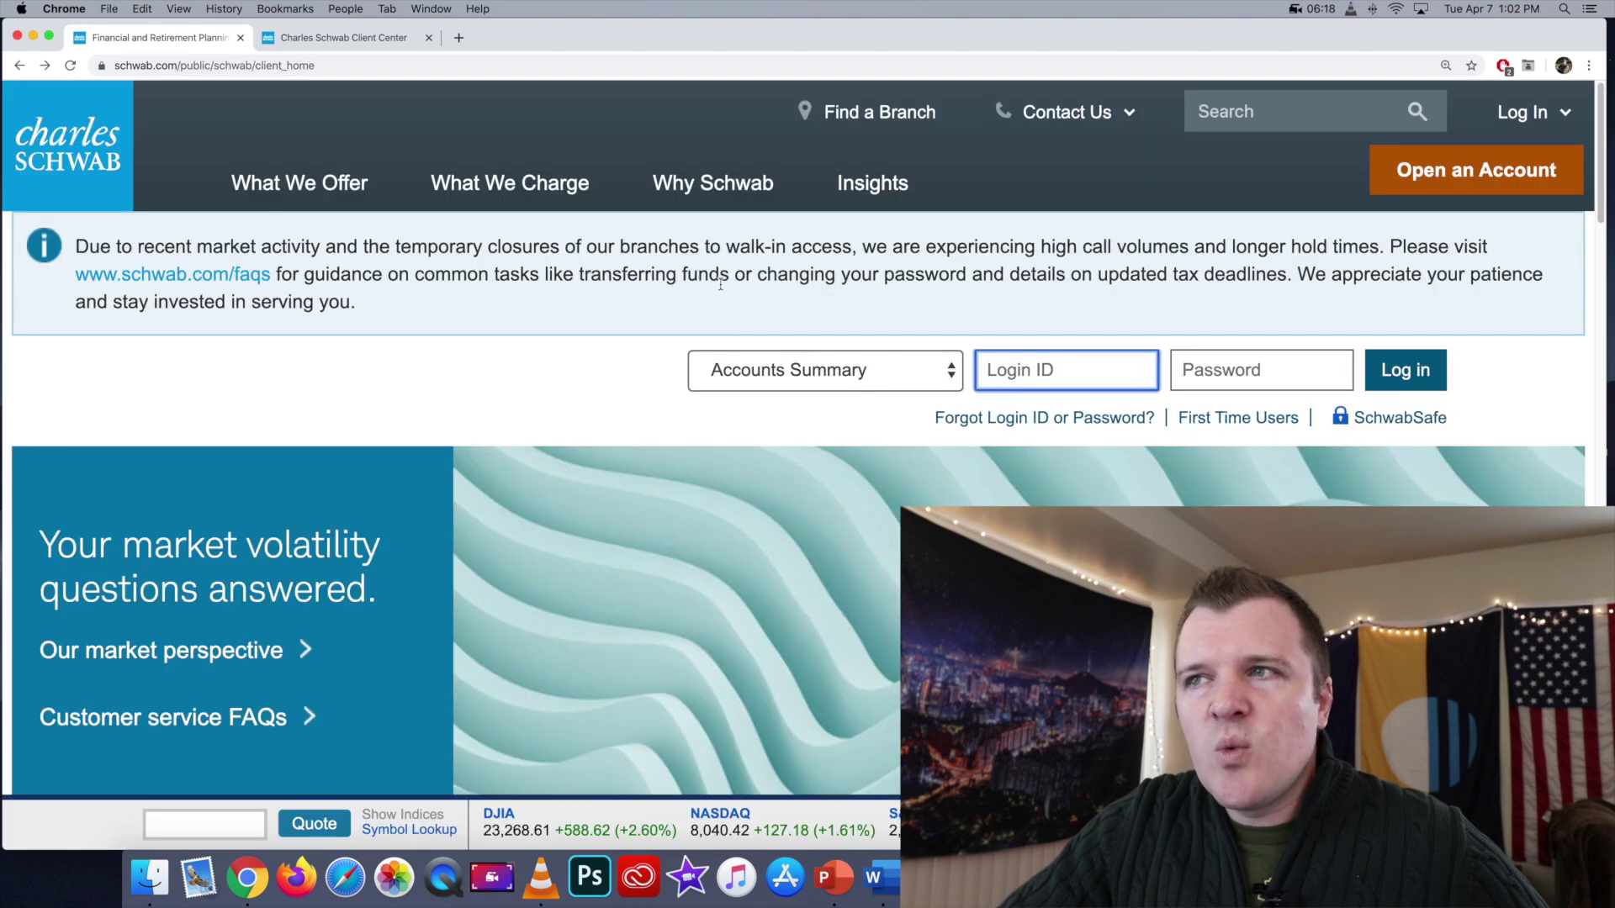
Browse the Why Schwab and Insights menus in the top navigation.
mouse_move(712, 195)
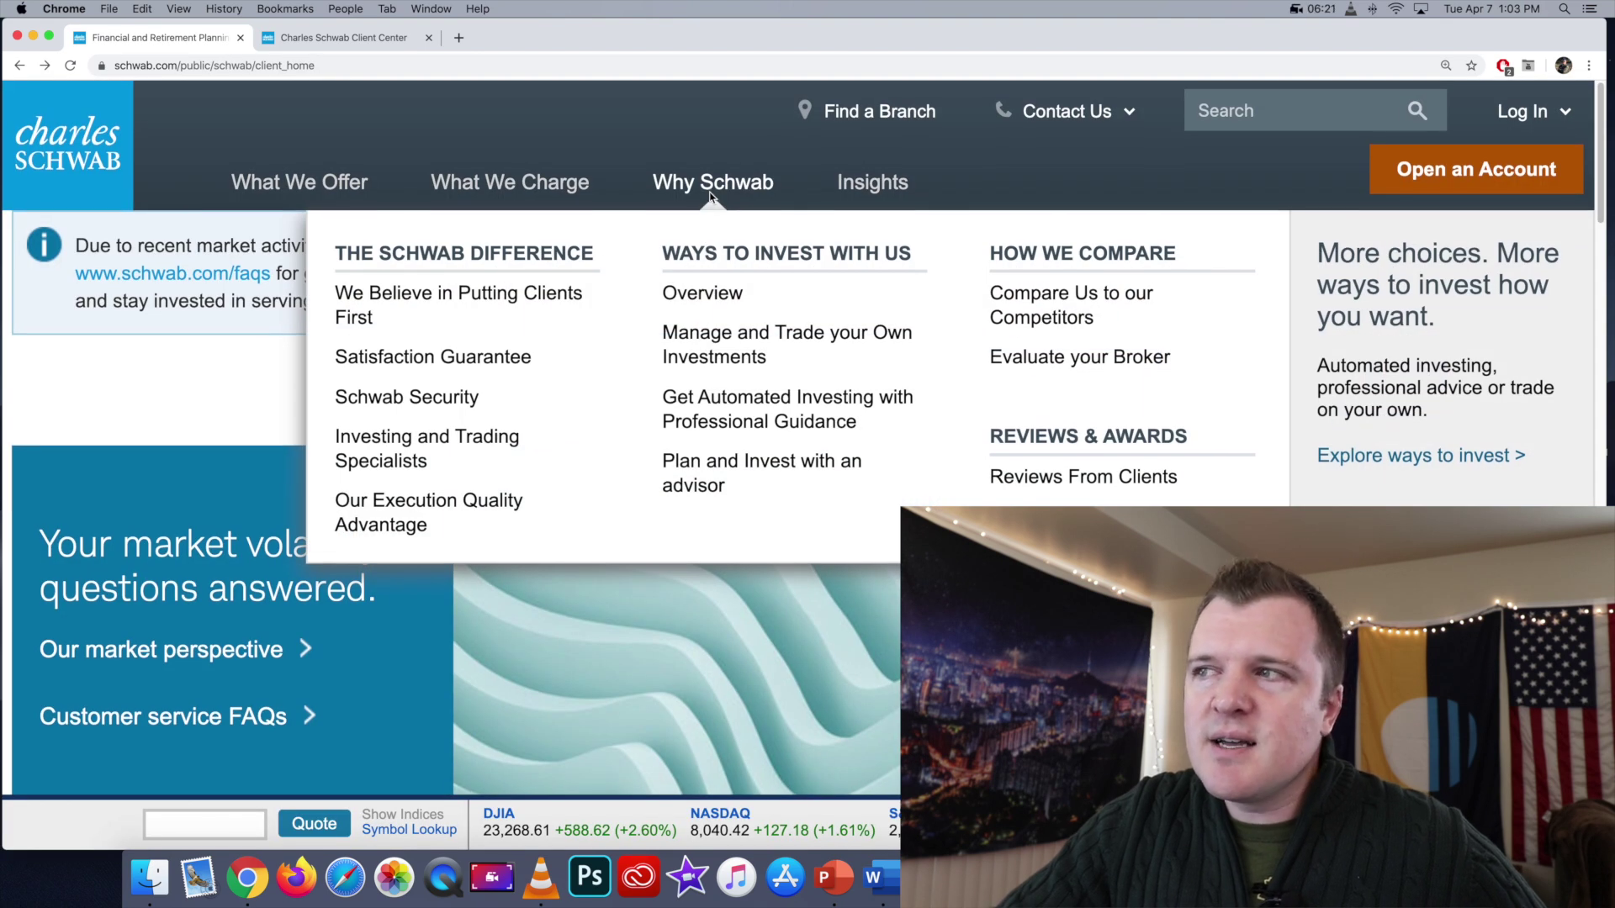
scroll(711, 195, down, 1)
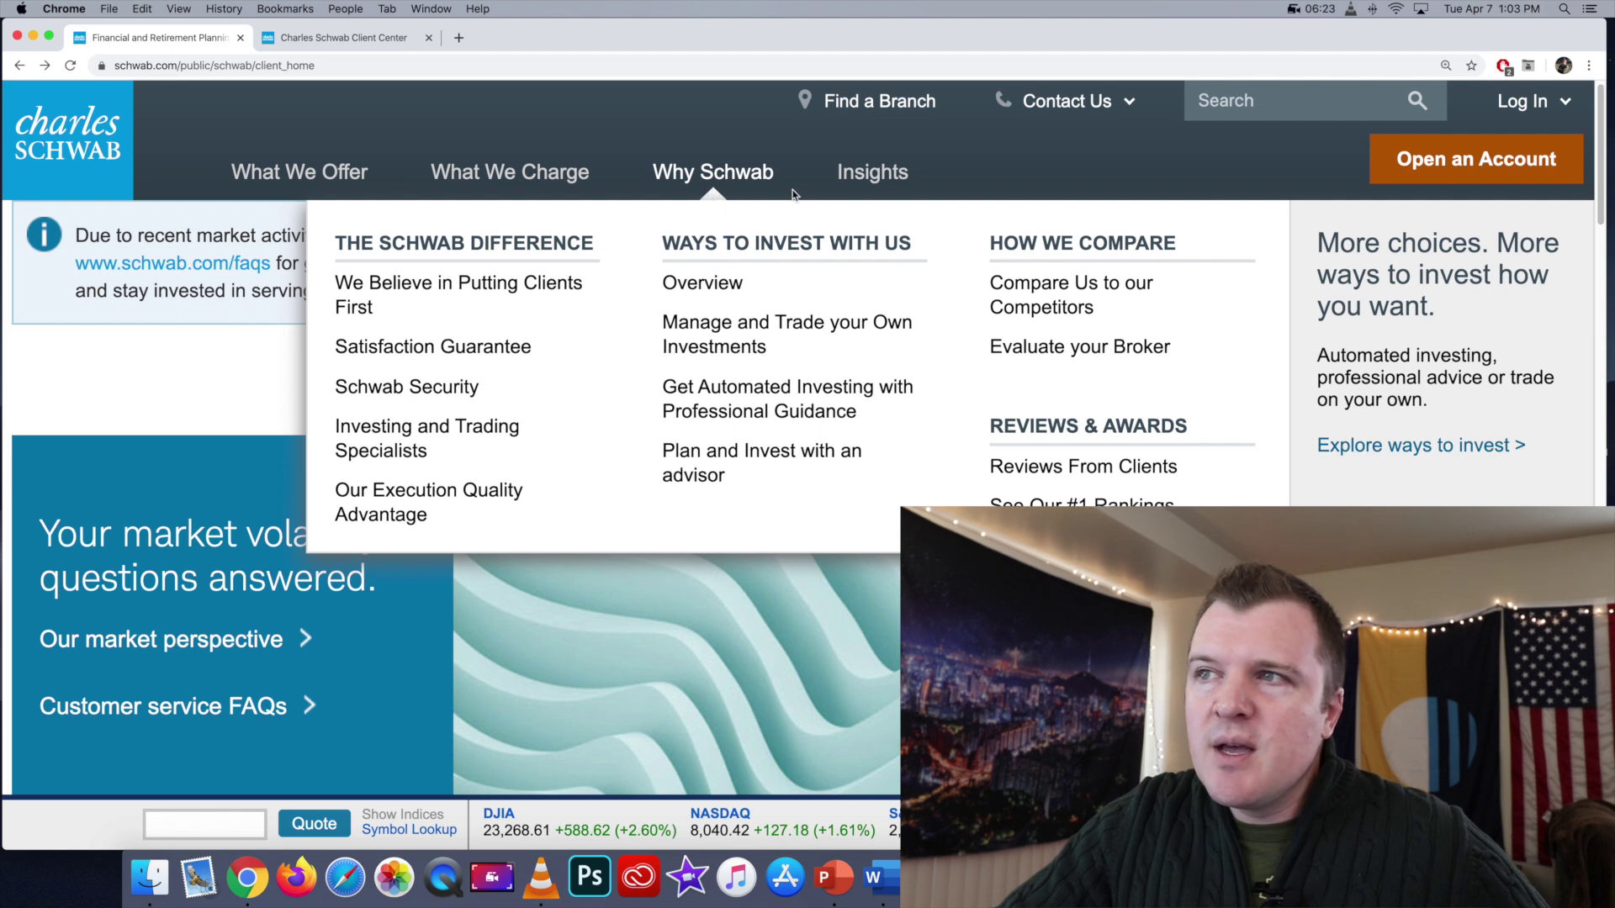
mouse_move(865, 182)
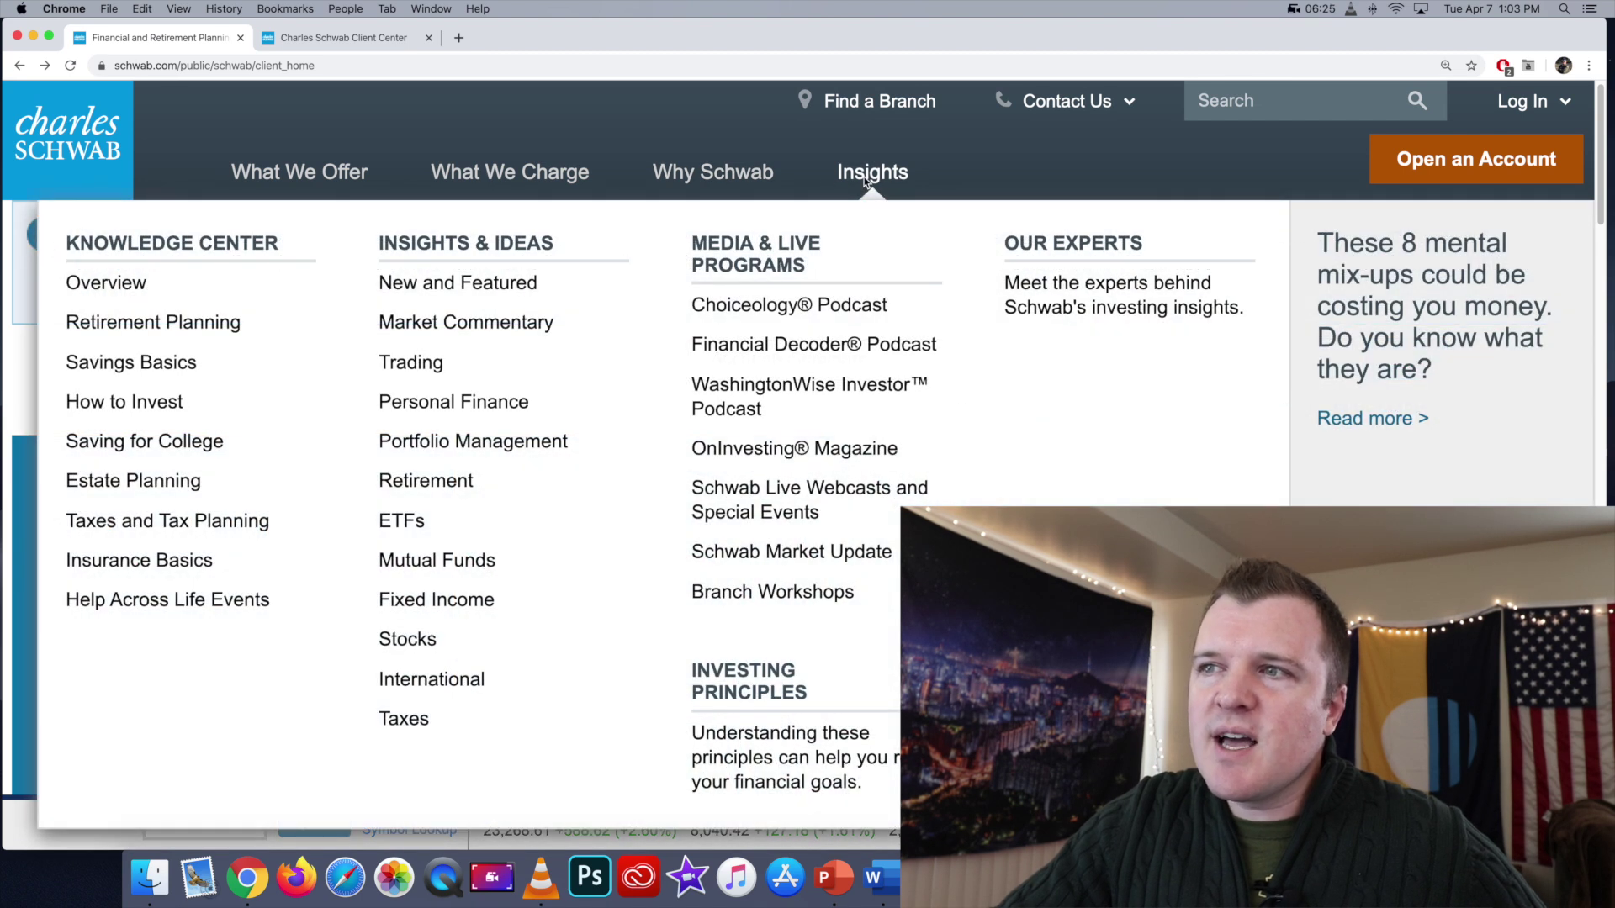
scroll(865, 181, down, 3)
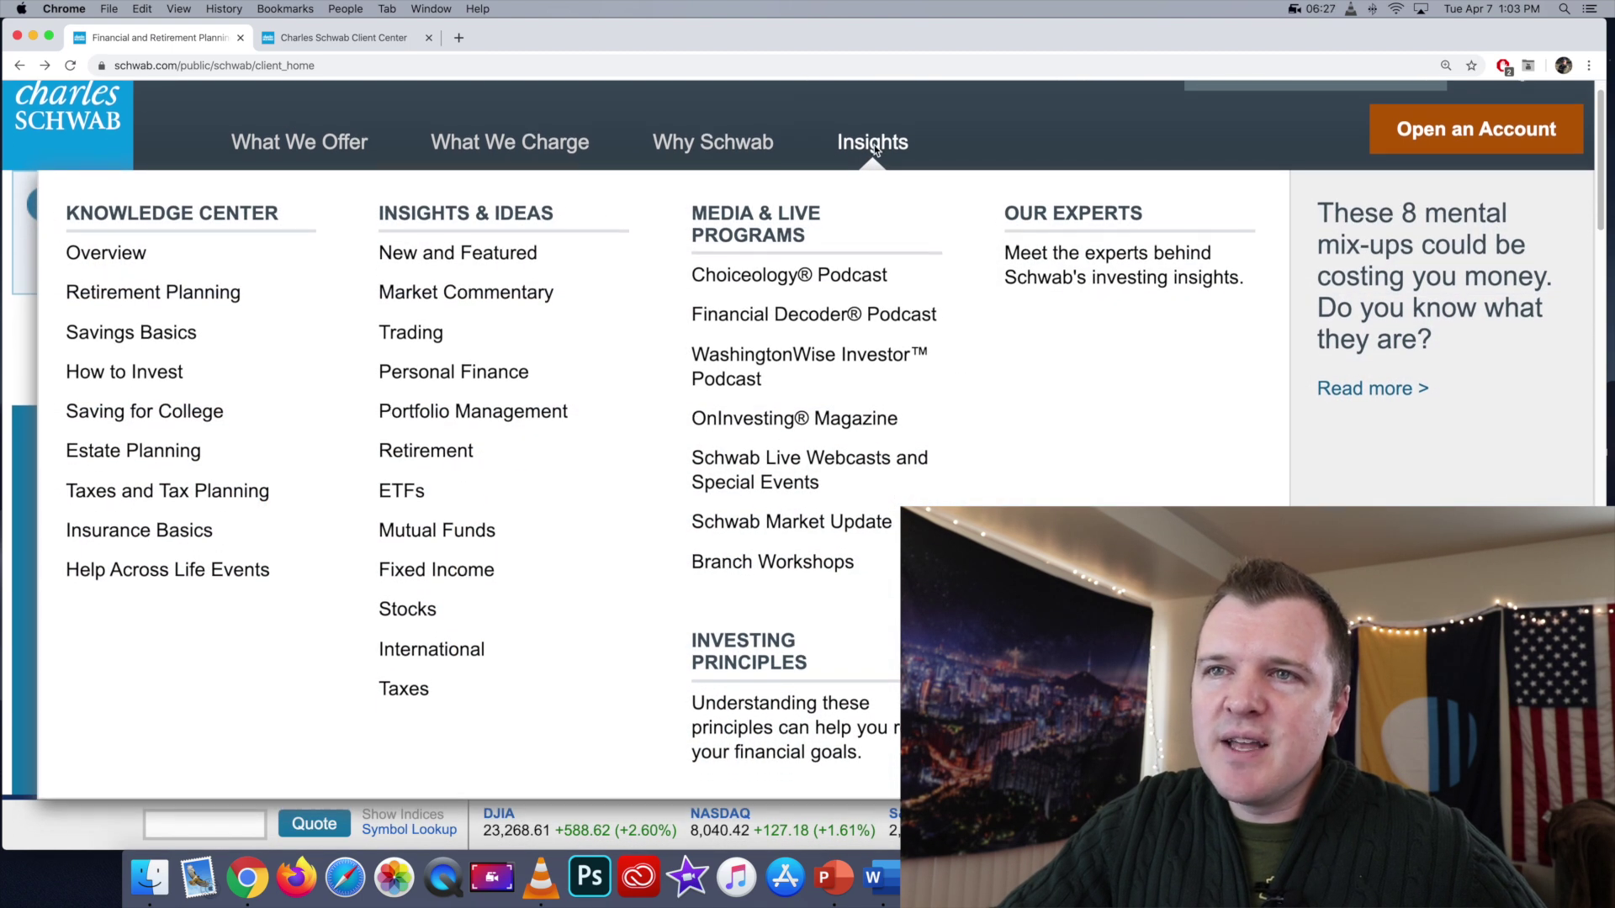
scroll(875, 145, down, 1)
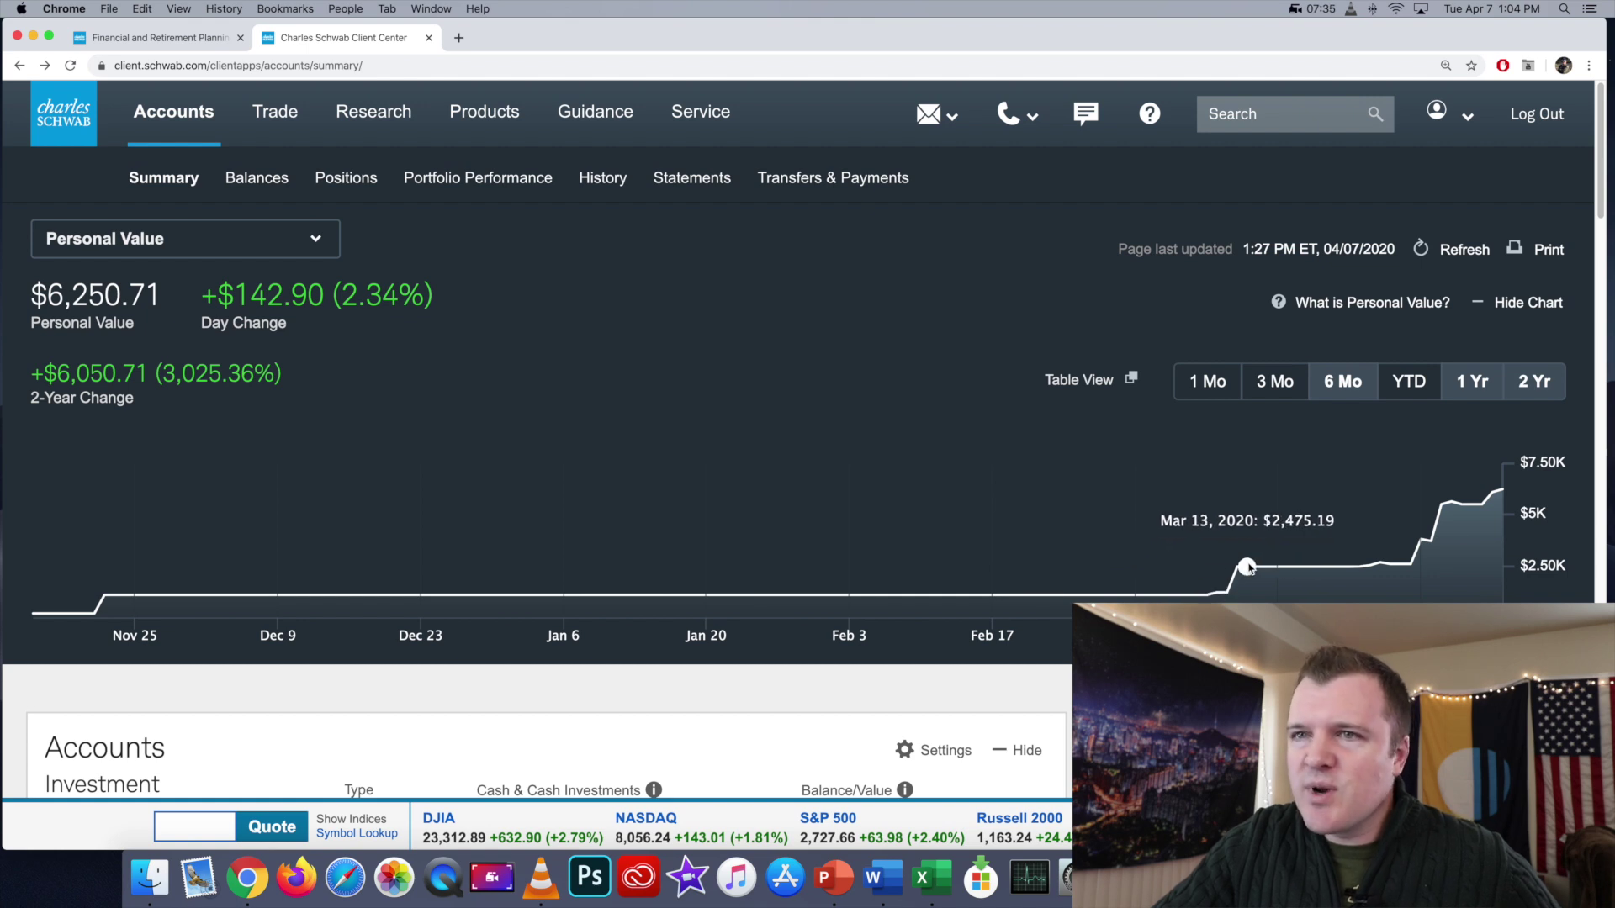
Switch the Summary chart from Personal Value to Investment Income, showing $87.40 estimated for 2020.
click(312, 244)
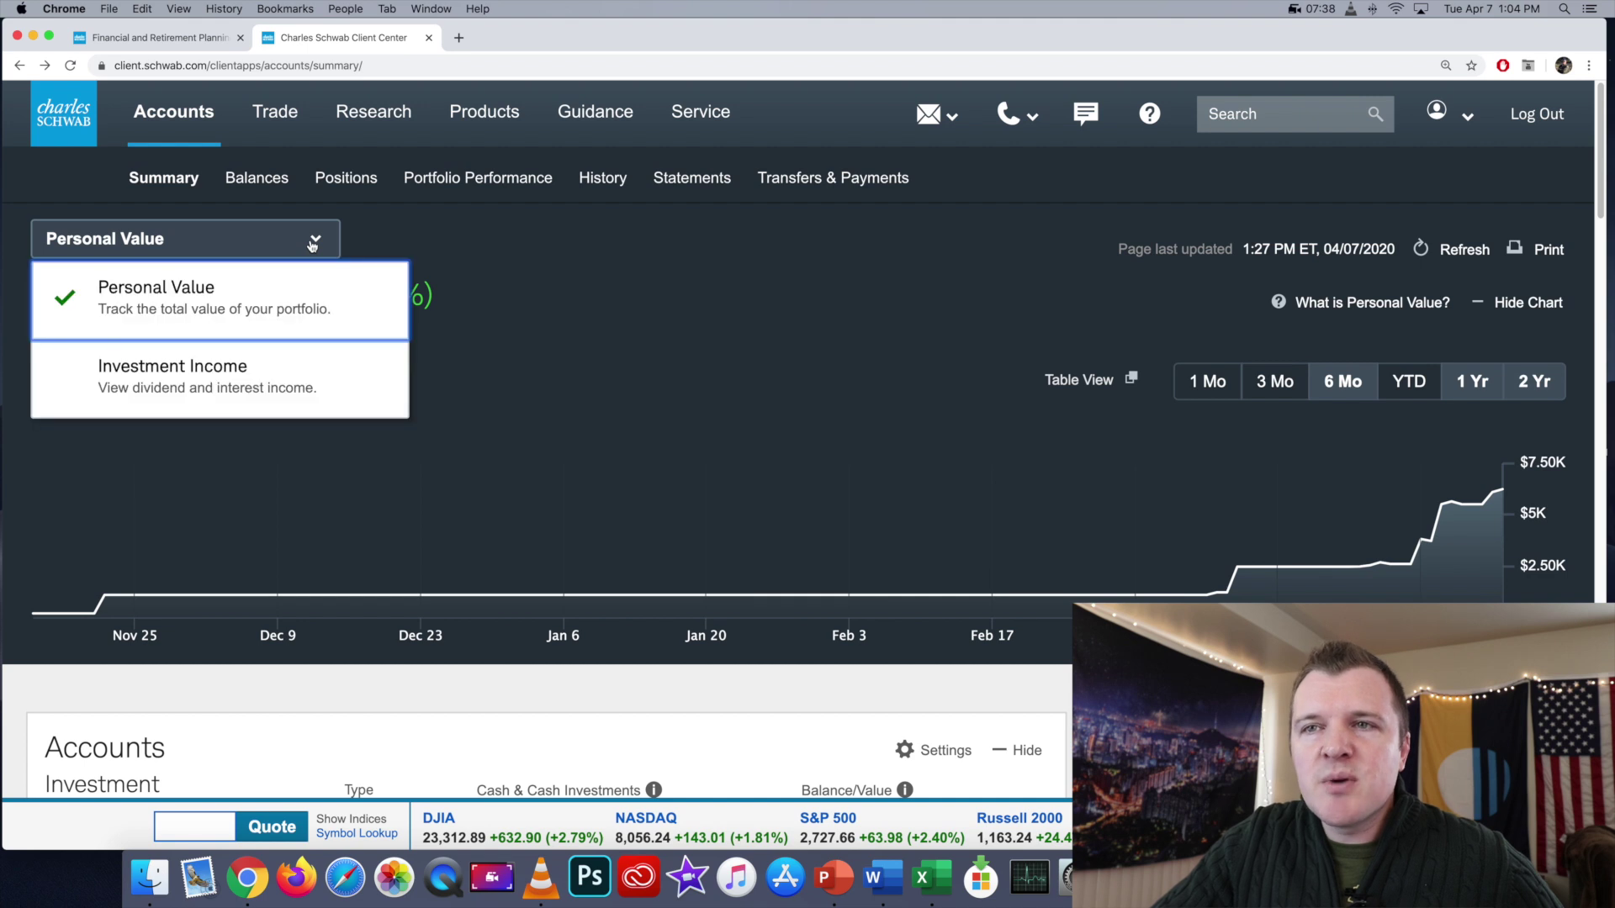
click(293, 373)
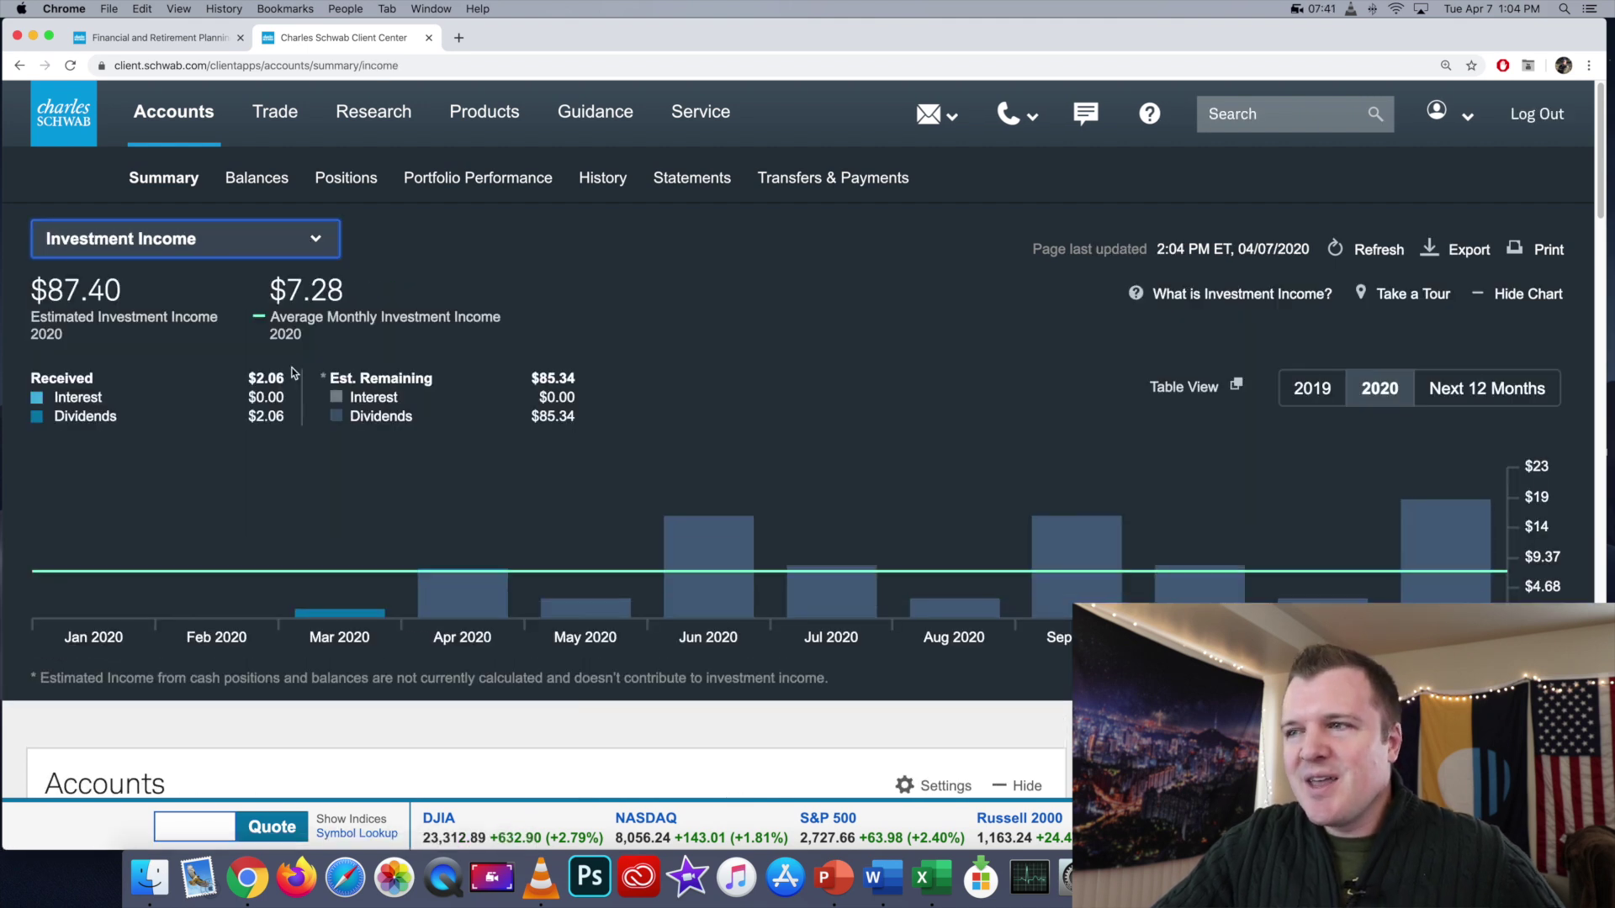
mouse_move(307, 496)
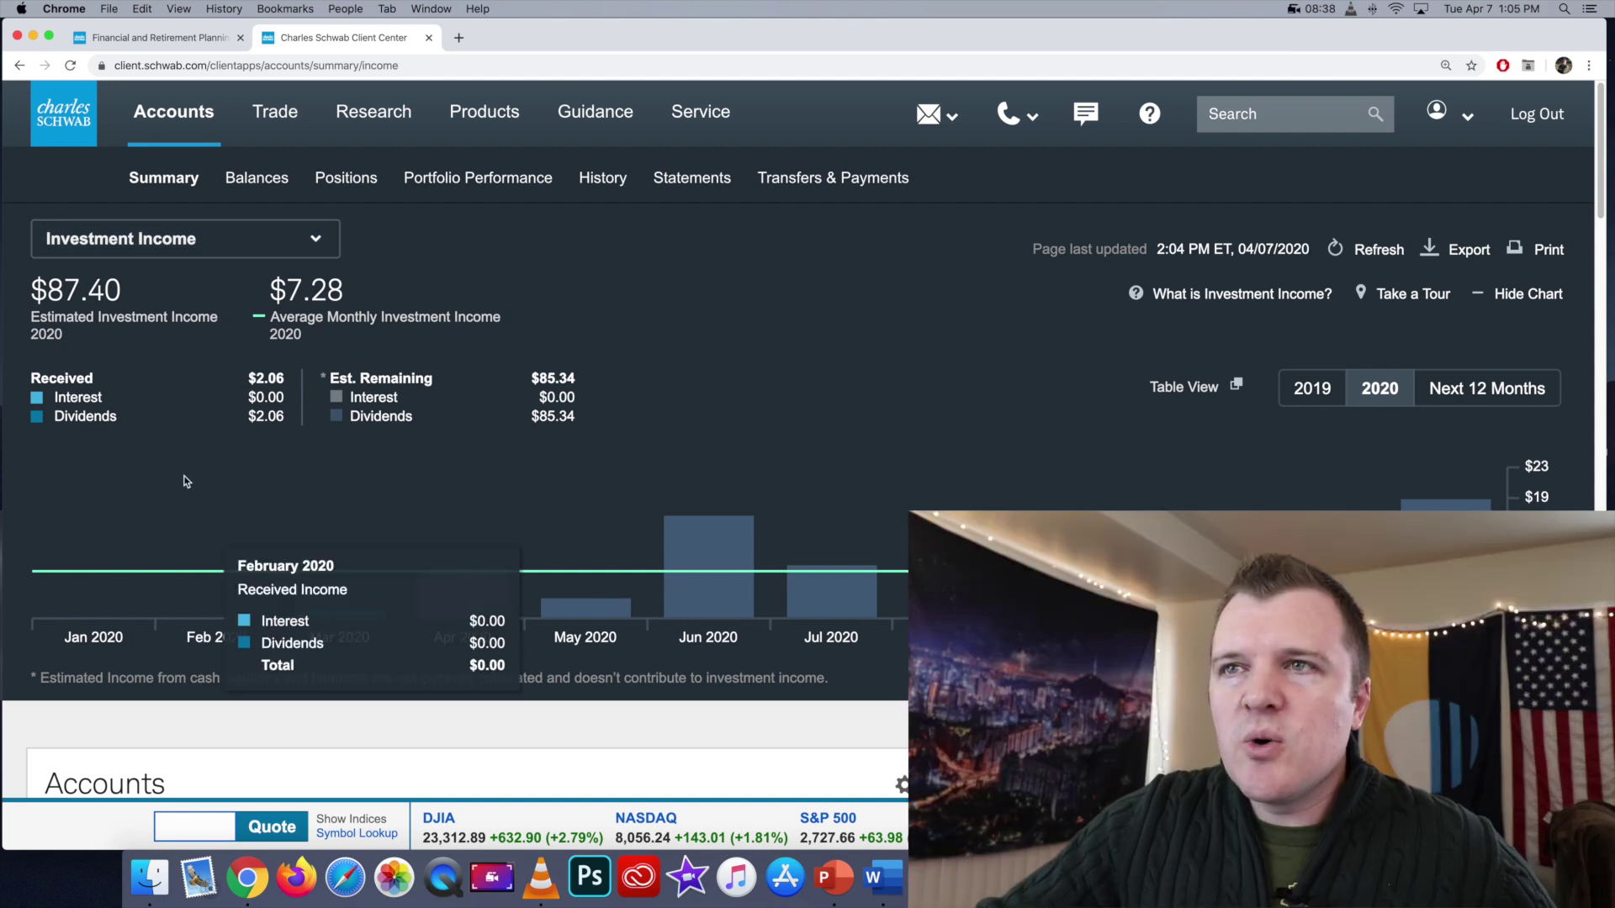
mouse_move(286, 126)
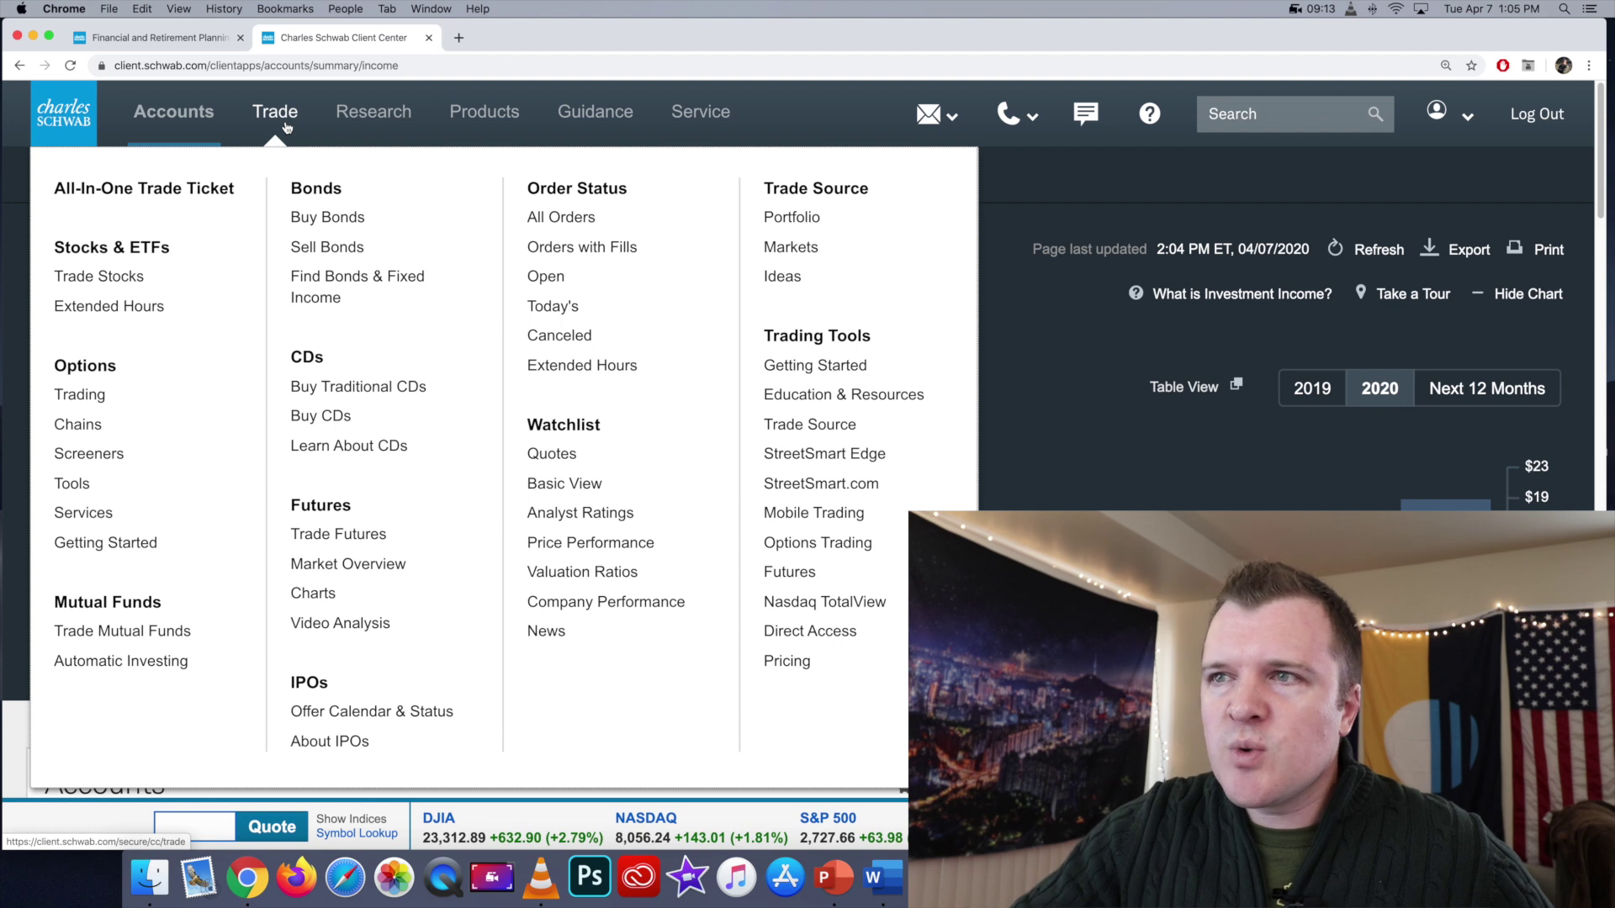
Open the trading tools getting-started page and expand Education & Resources, Trade Source and StreetSmart Edge.
click(817, 368)
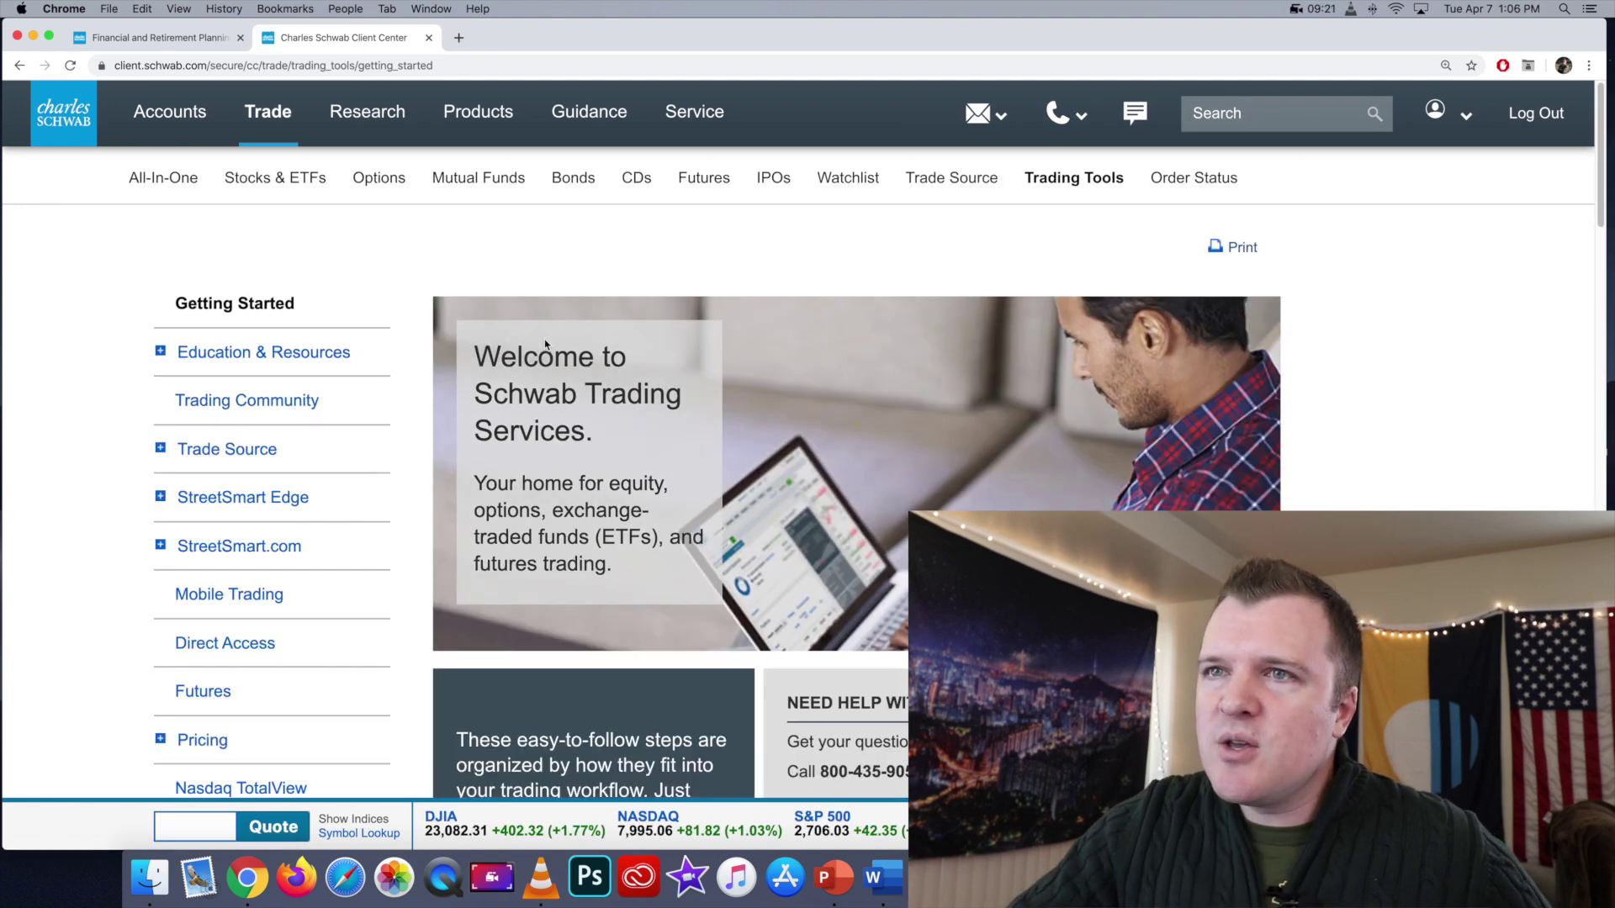
scroll(547, 344, down, 2)
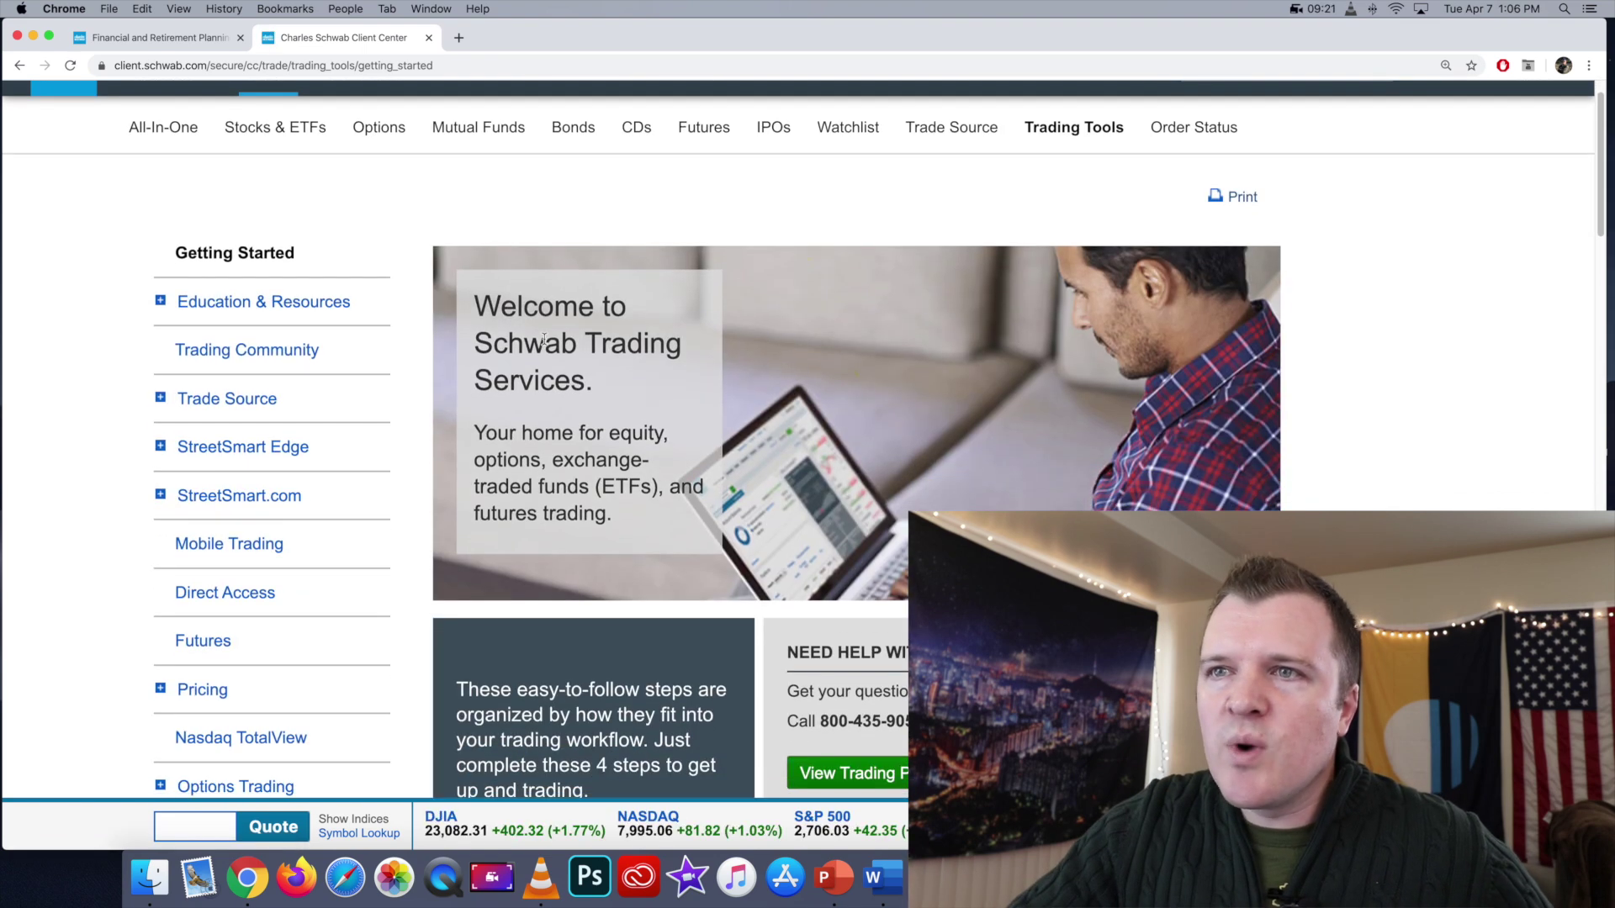
click(160, 302)
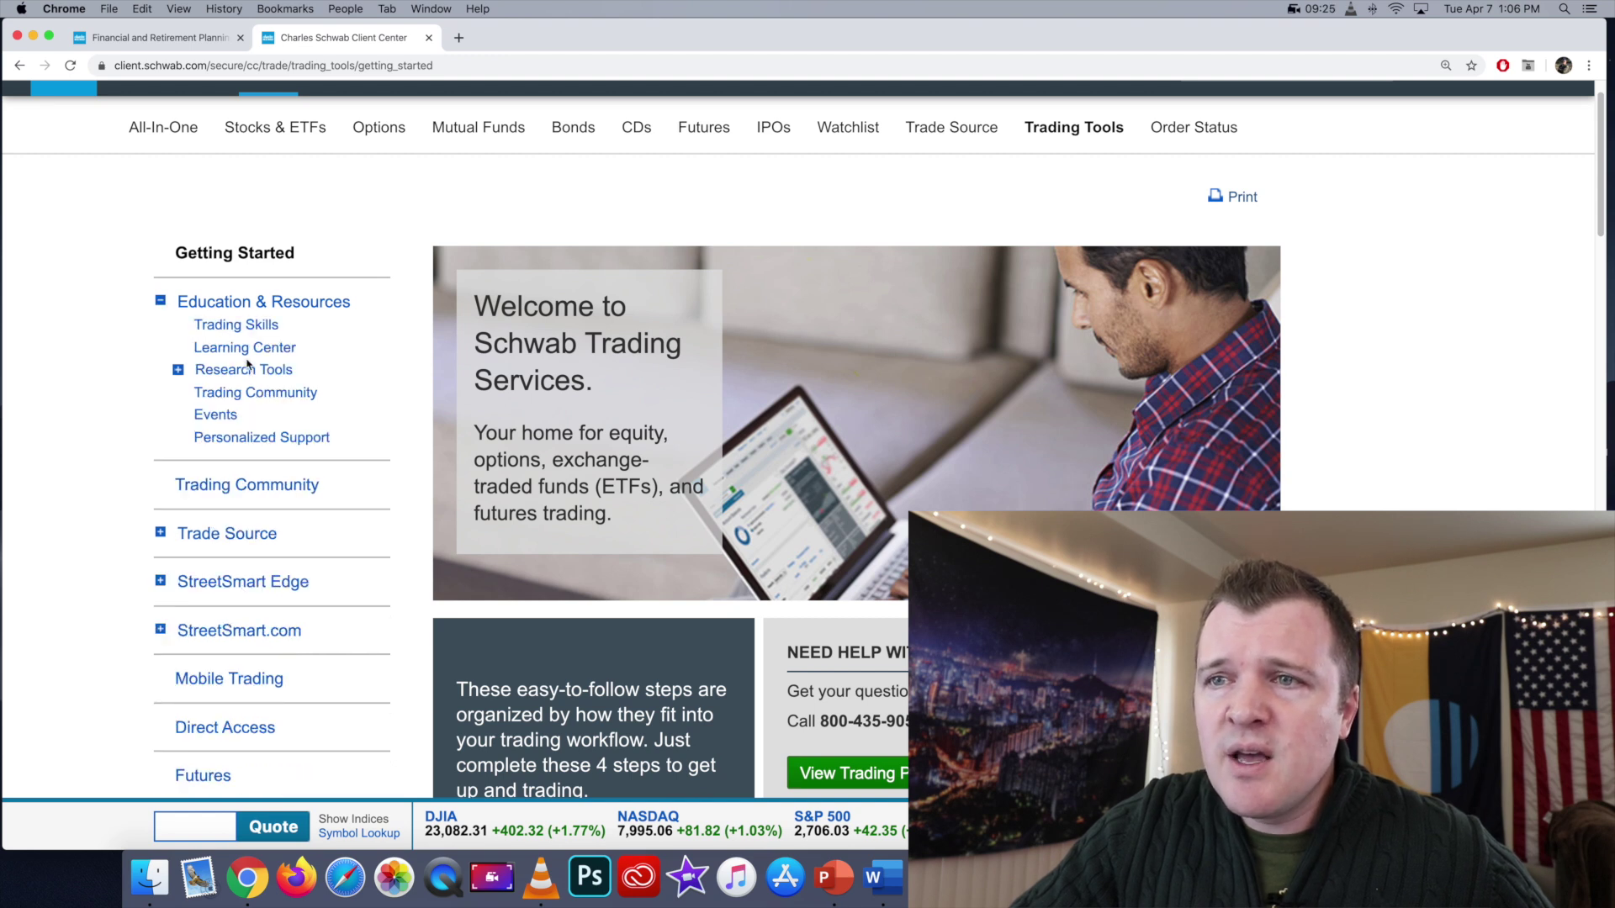
scroll(248, 365, down, 4)
click(160, 378)
scroll(162, 384, down, 3)
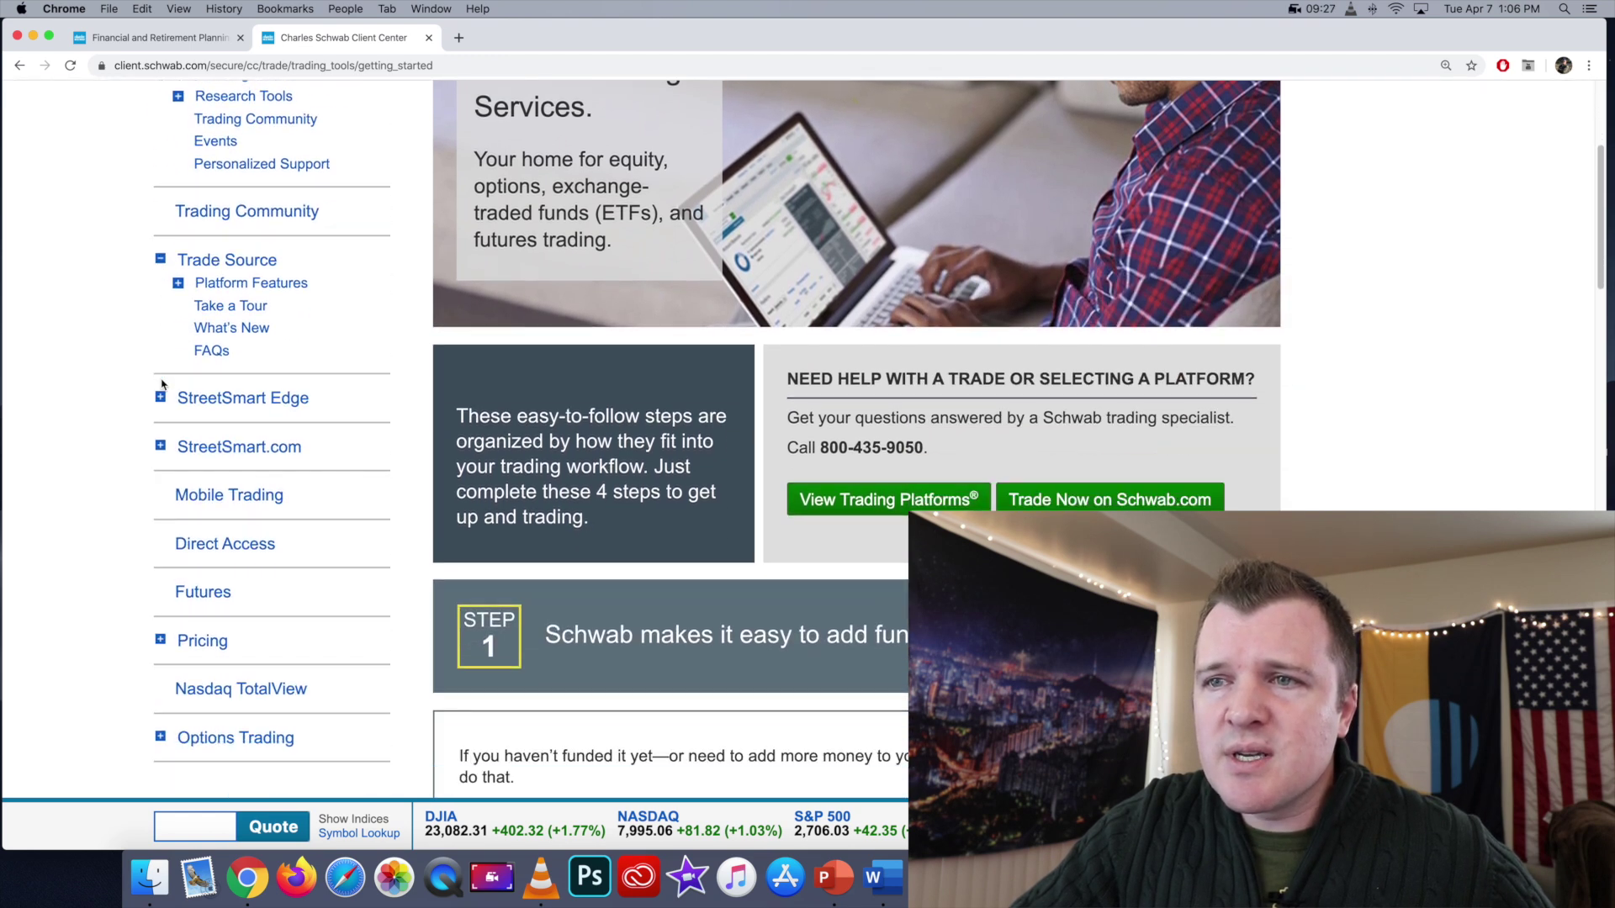
click(160, 379)
Read through getting-started Steps 1–4 and bring up the Research categories menu.
scroll(747, 277, down, 3)
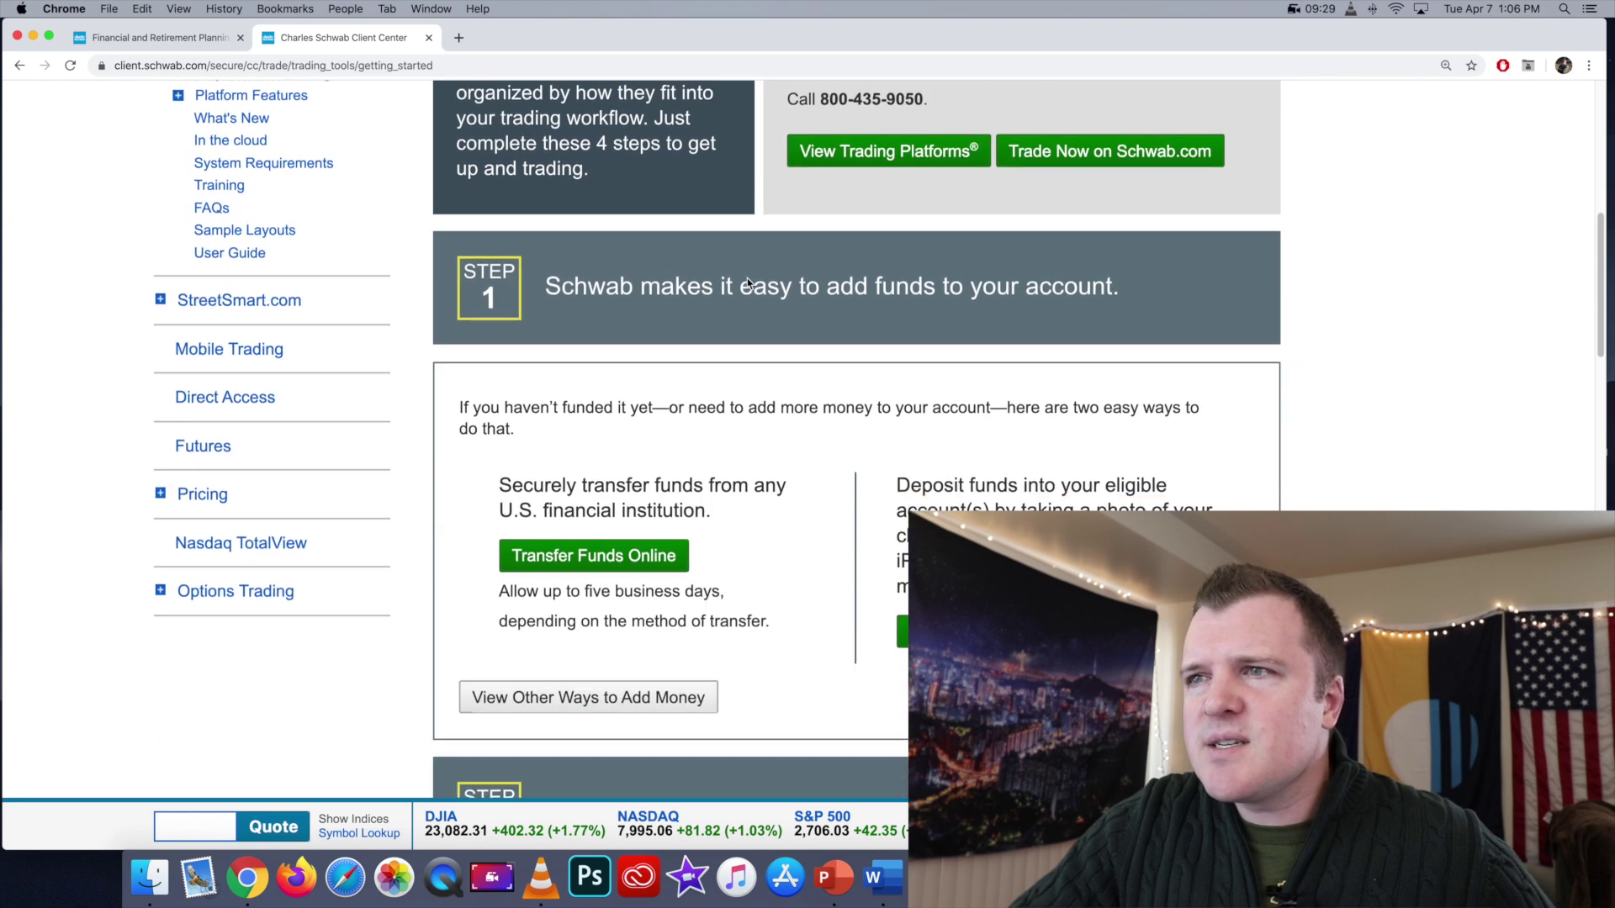
scroll(747, 278, down, 5)
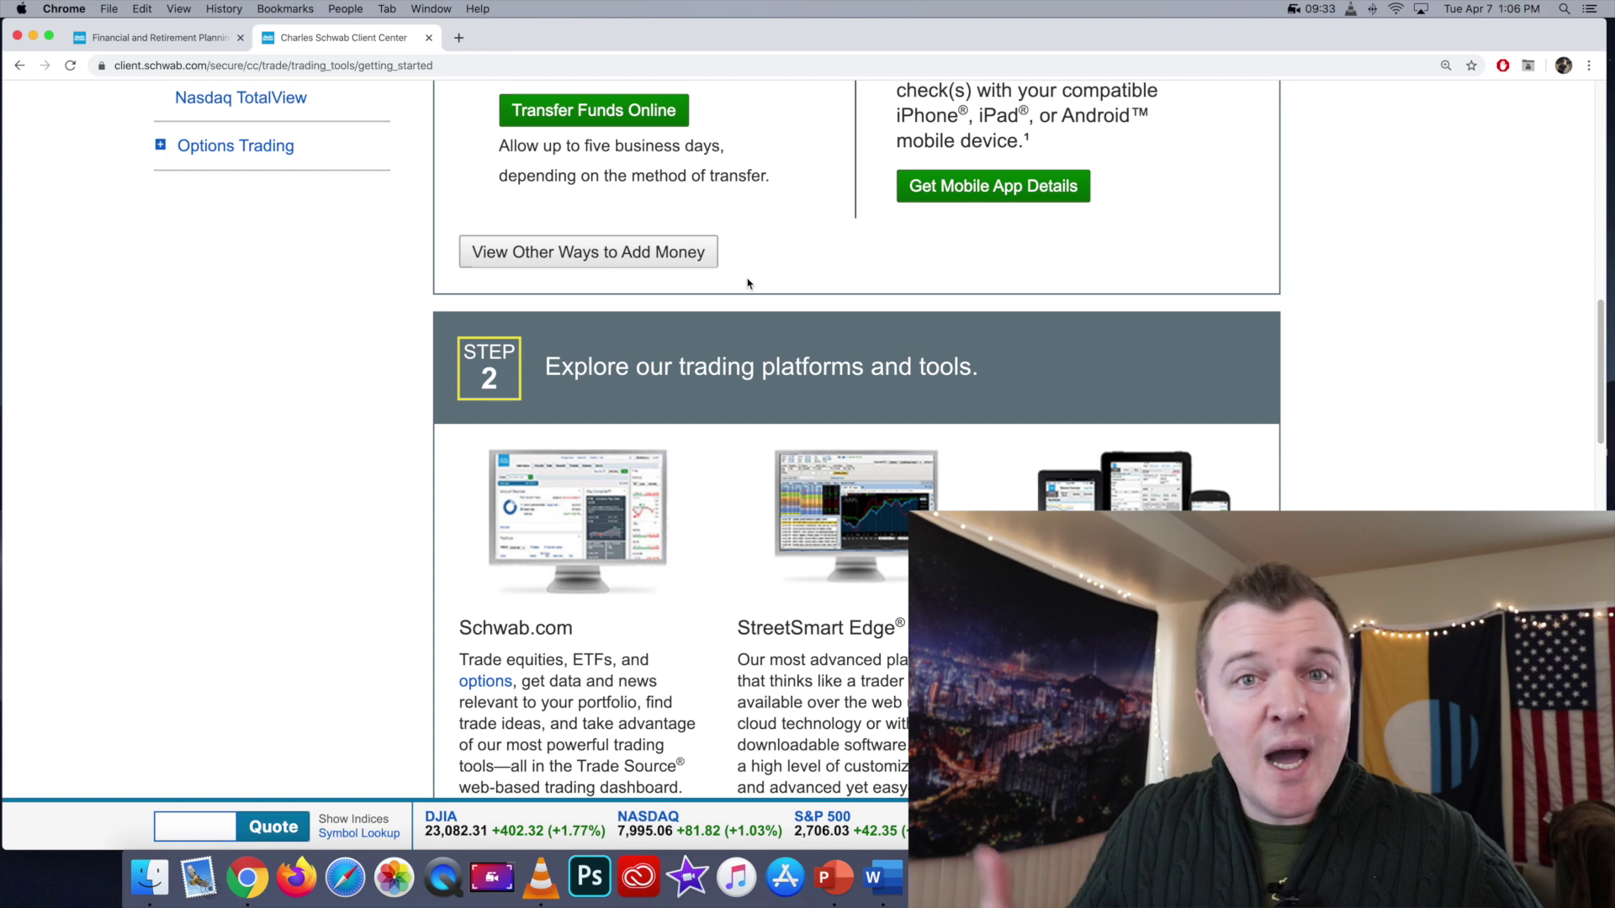
scroll(747, 283, down, 7)
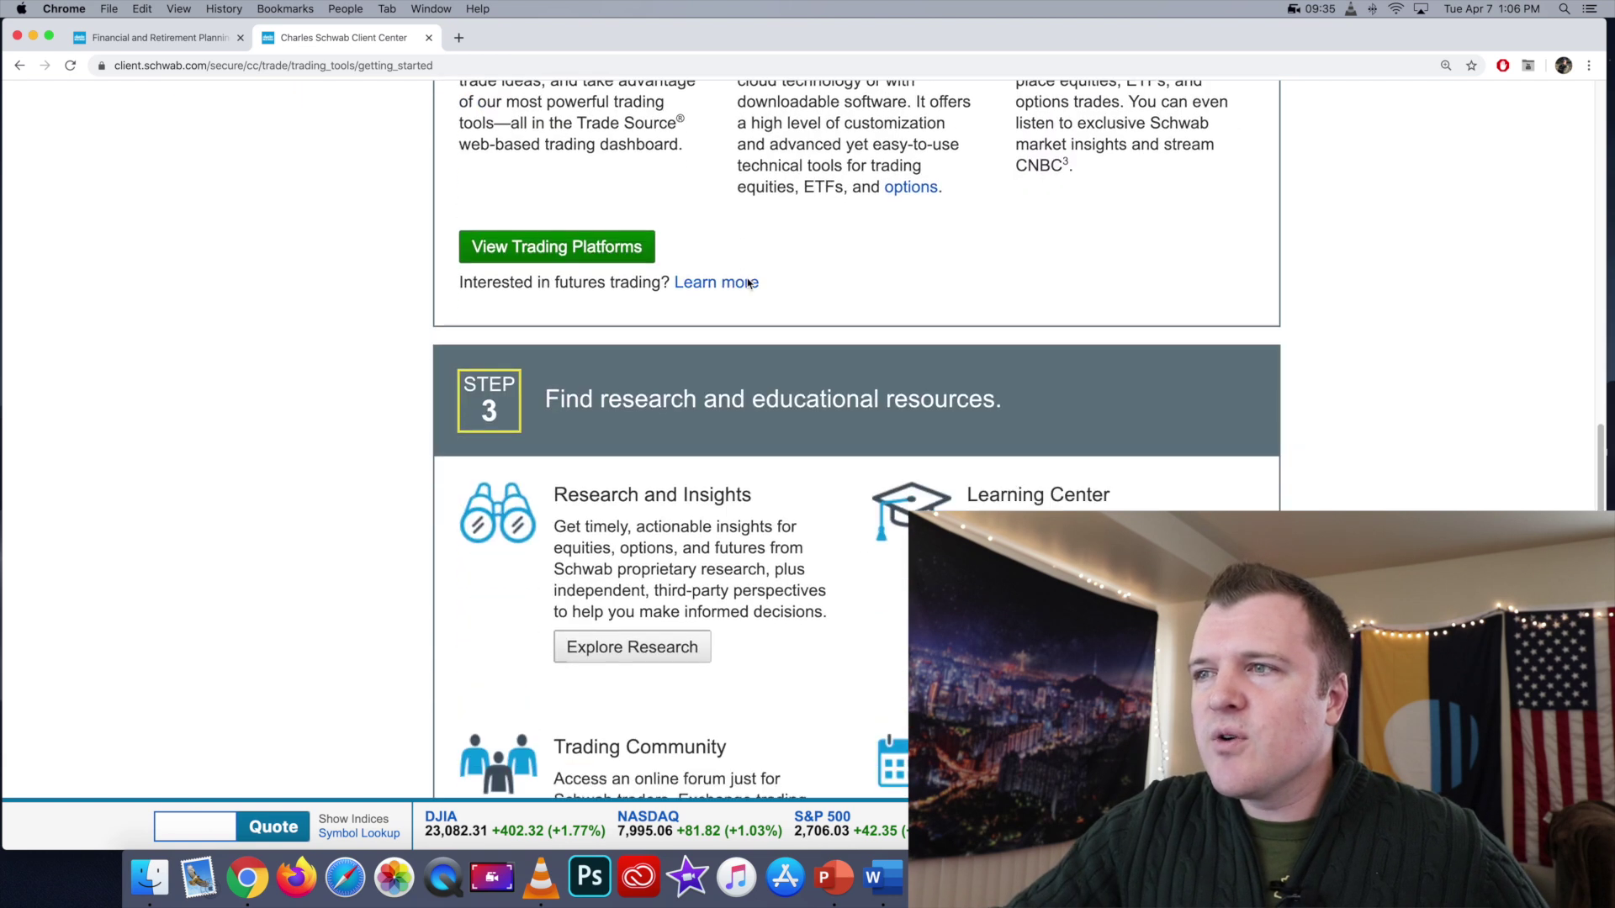
scroll(747, 282, down, 10)
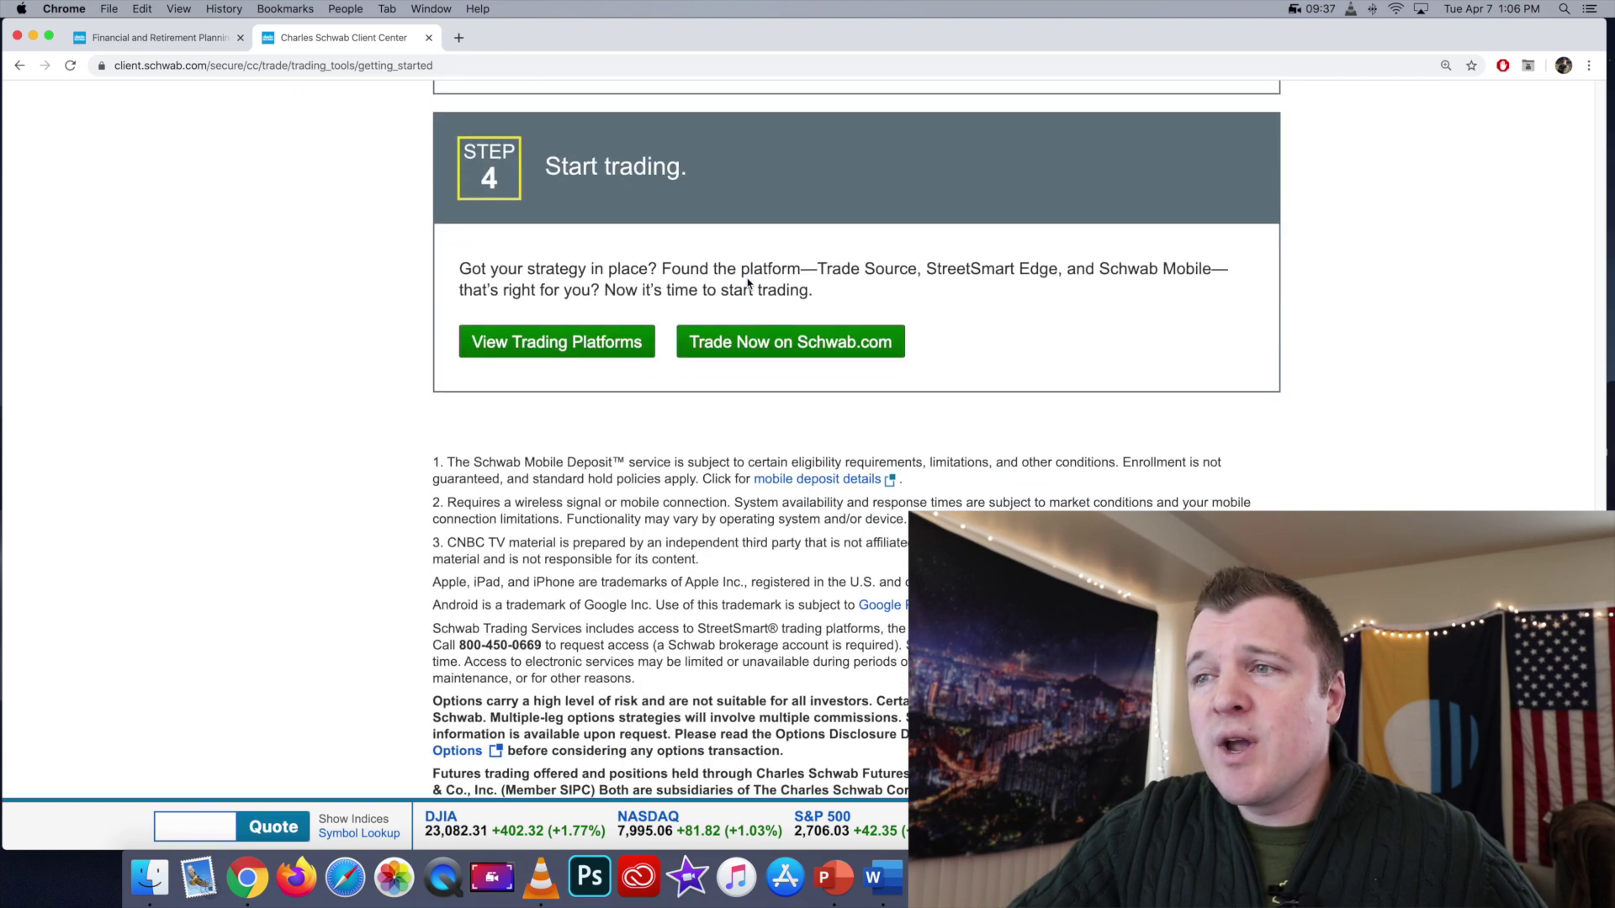
scroll(747, 282, up, 20)
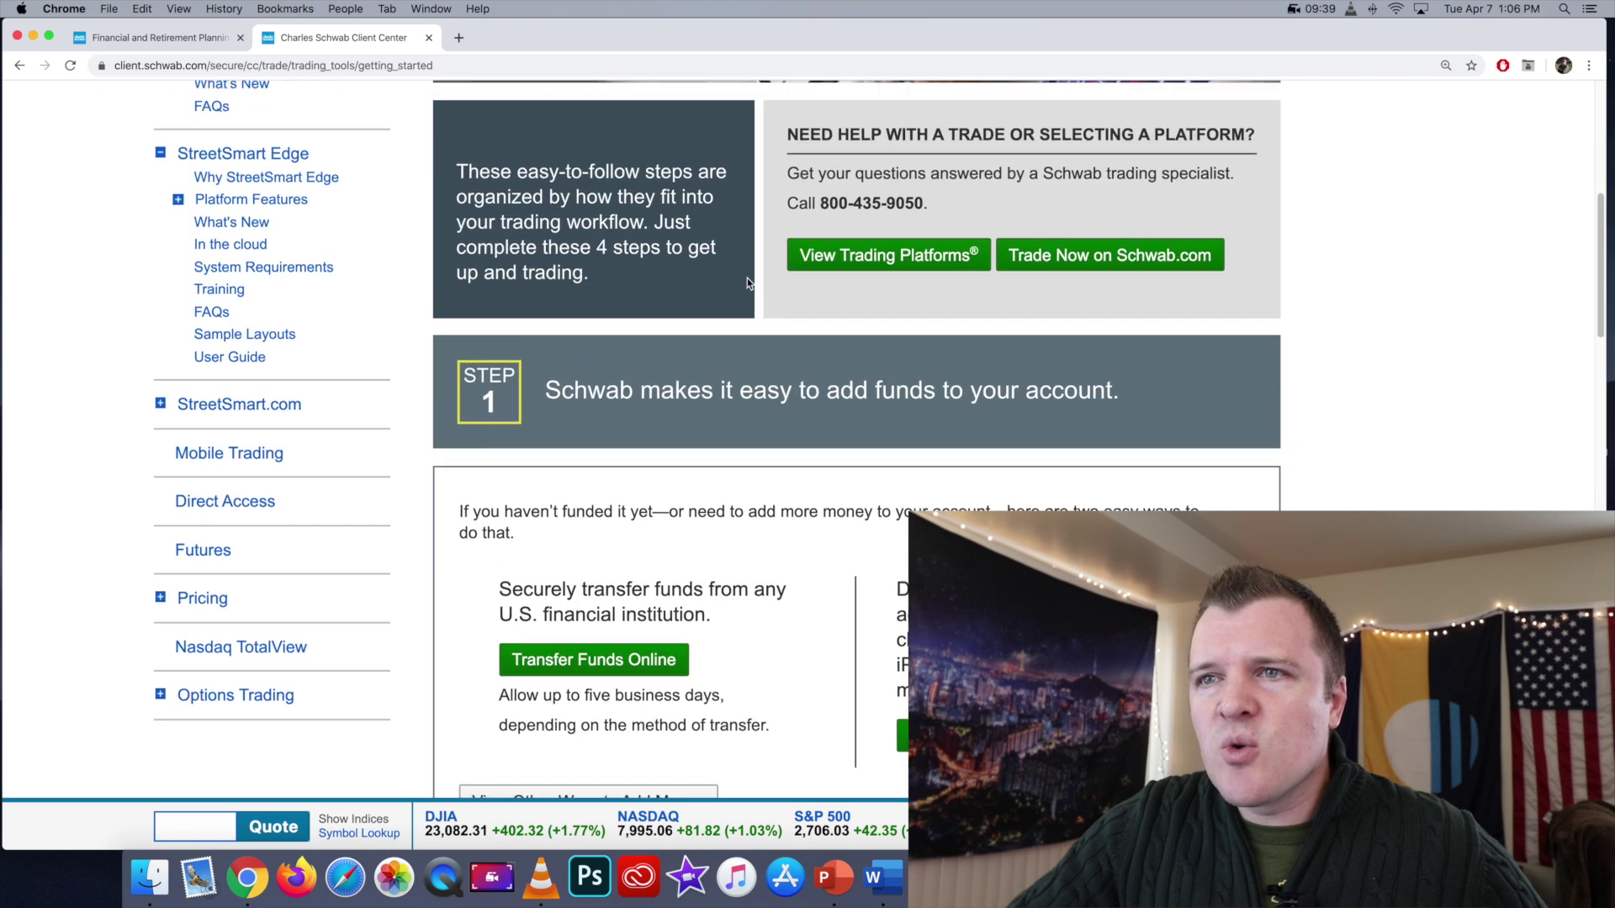
scroll(747, 283, up, 1)
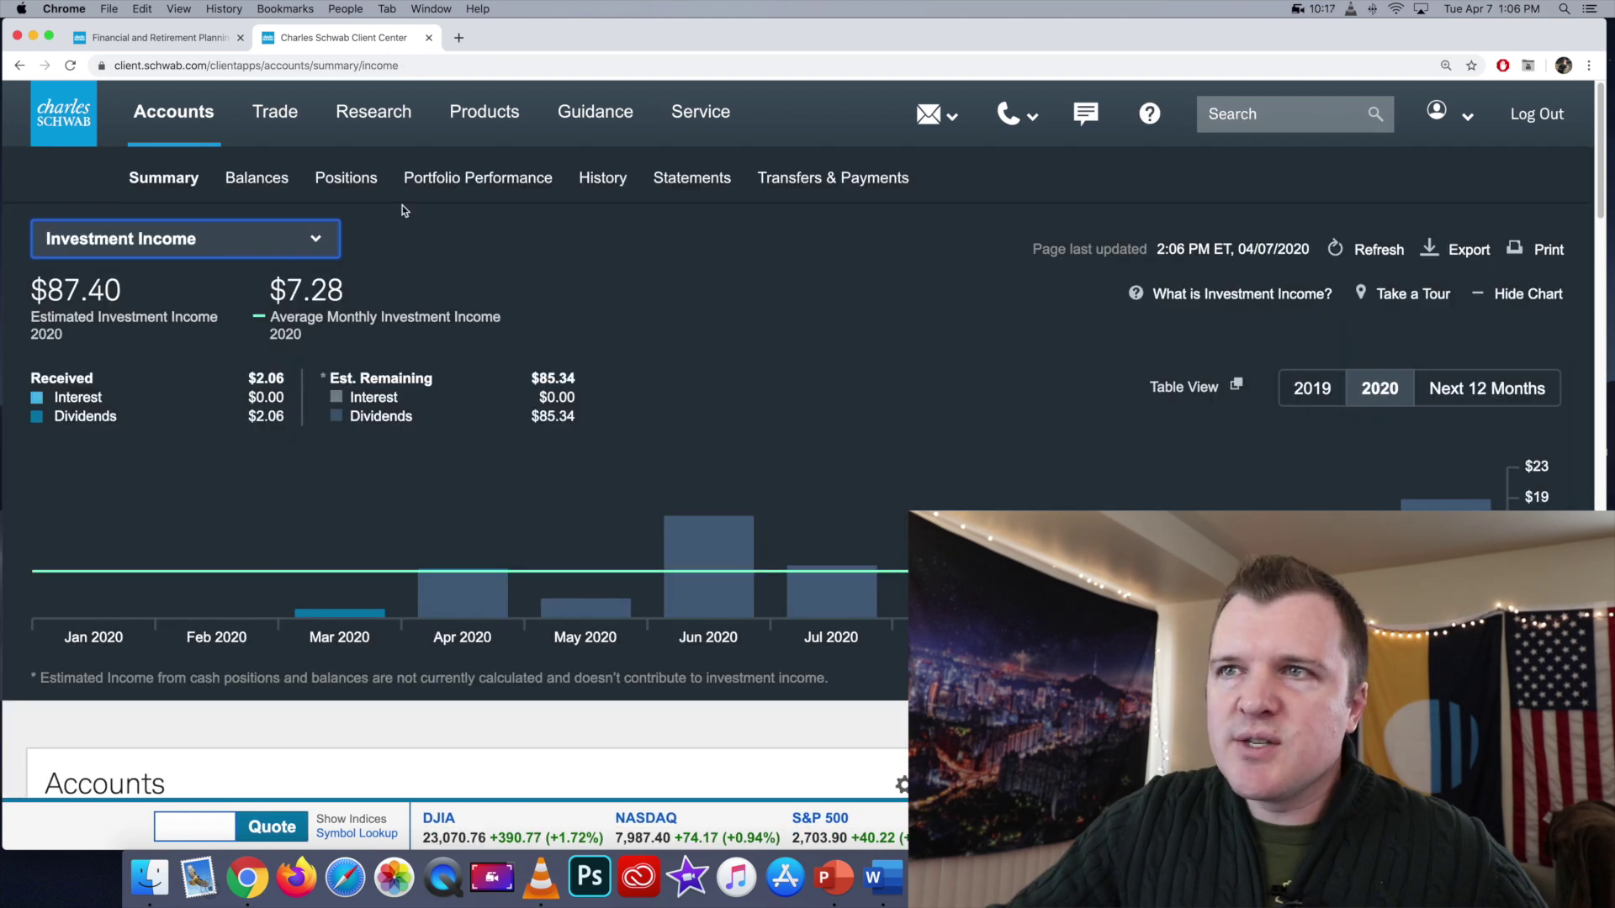
mouse_move(372, 140)
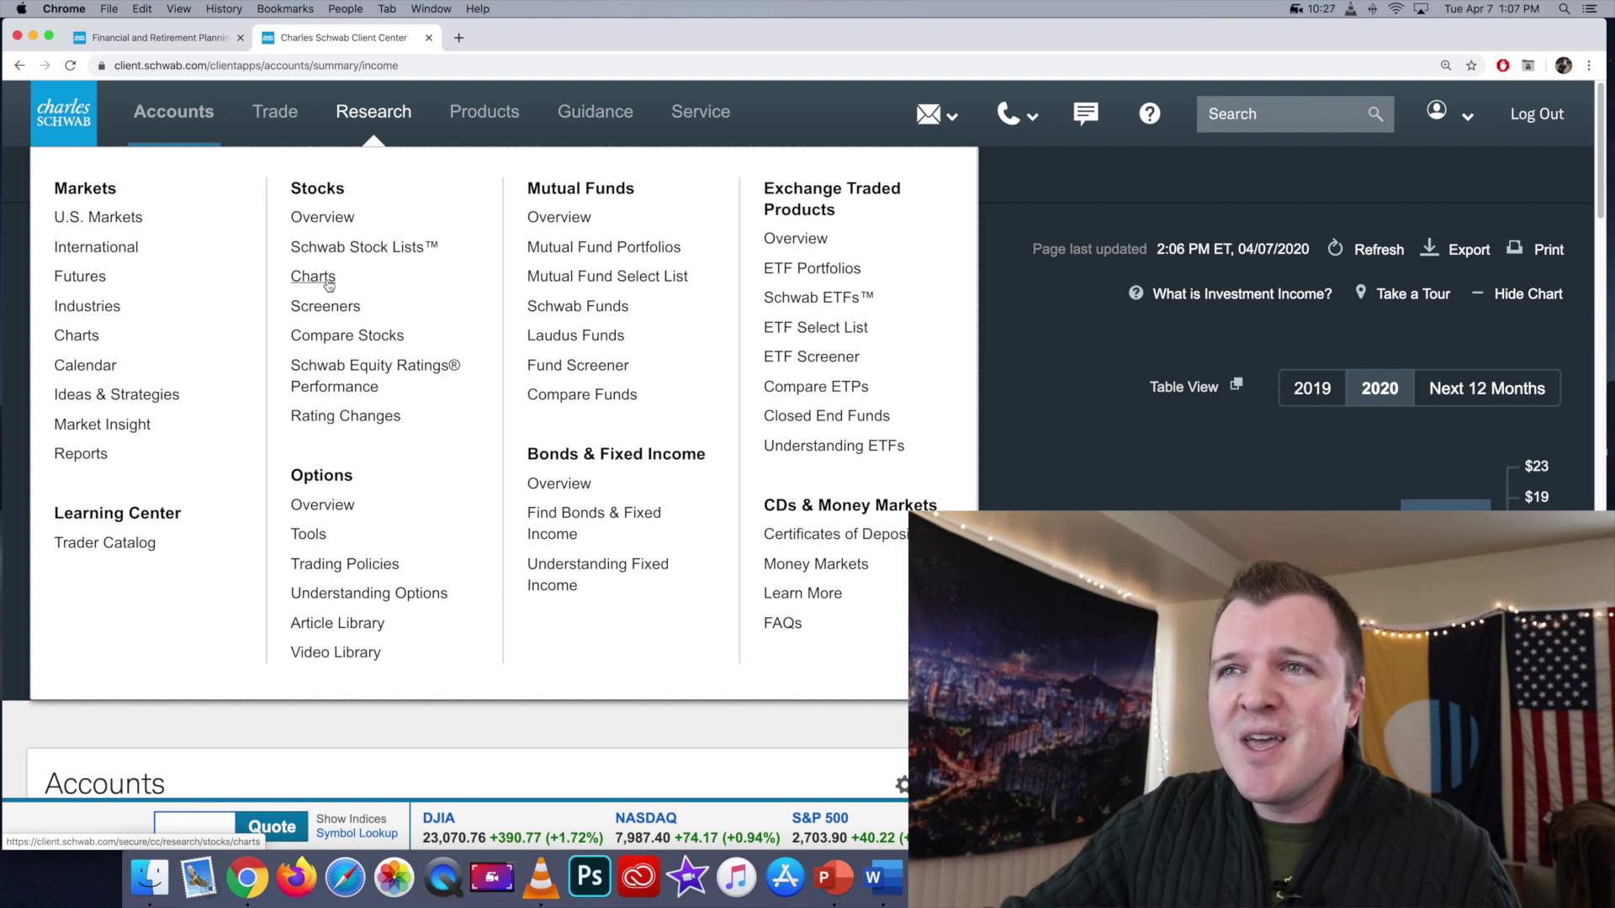
Open U.S. Markets research and read through its breaking news.
click(123, 224)
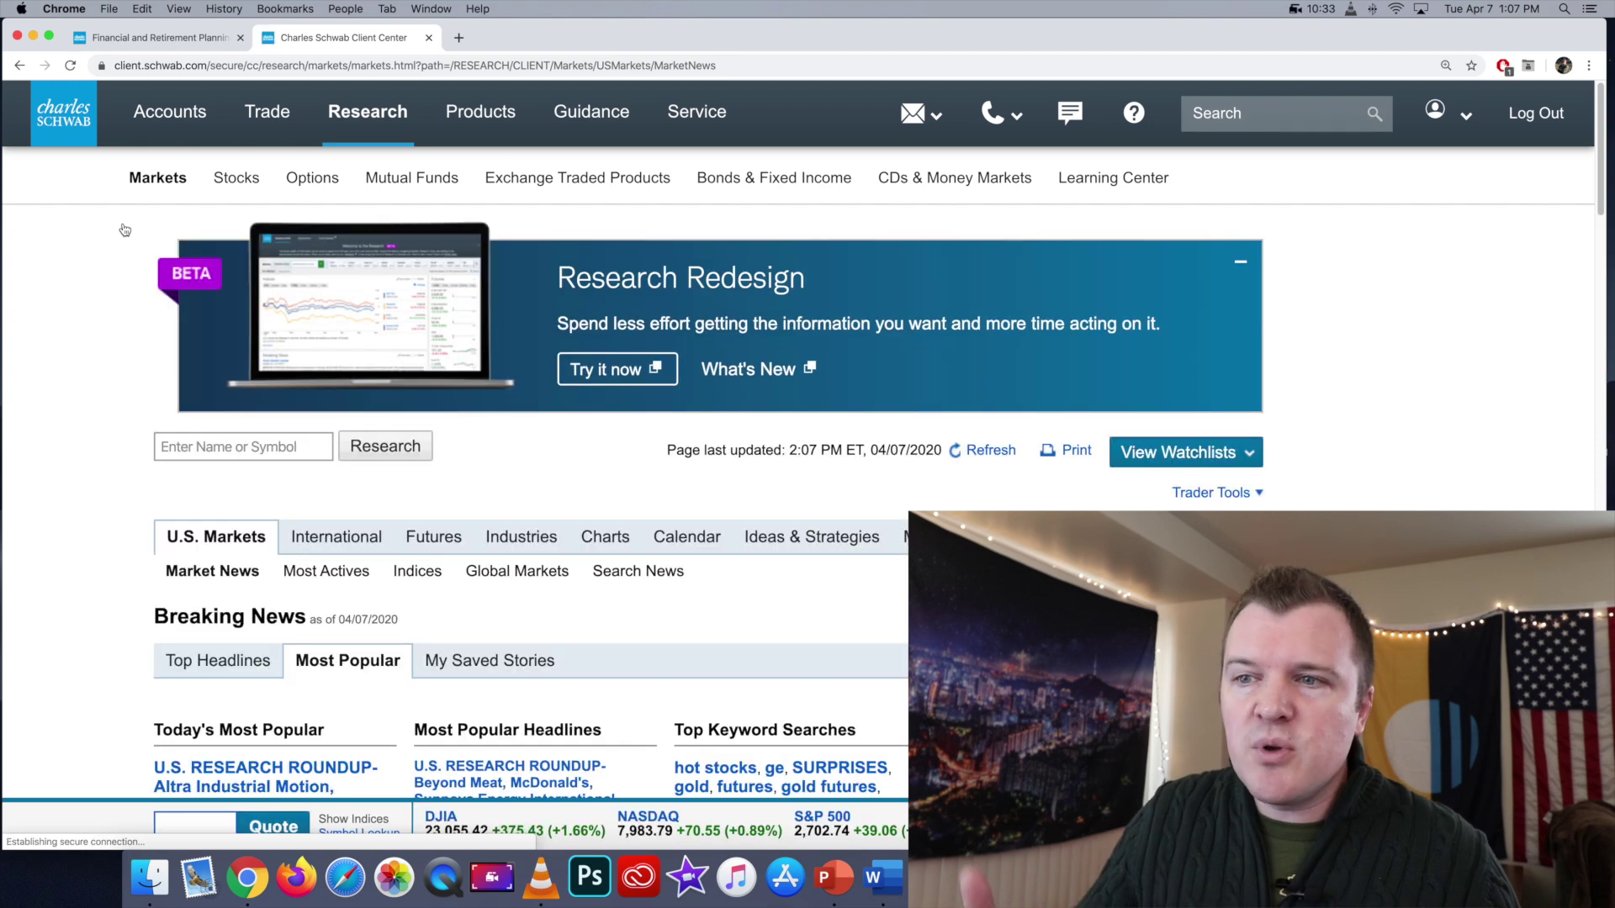
scroll(124, 230, down, 5)
scroll(125, 229, down, 1)
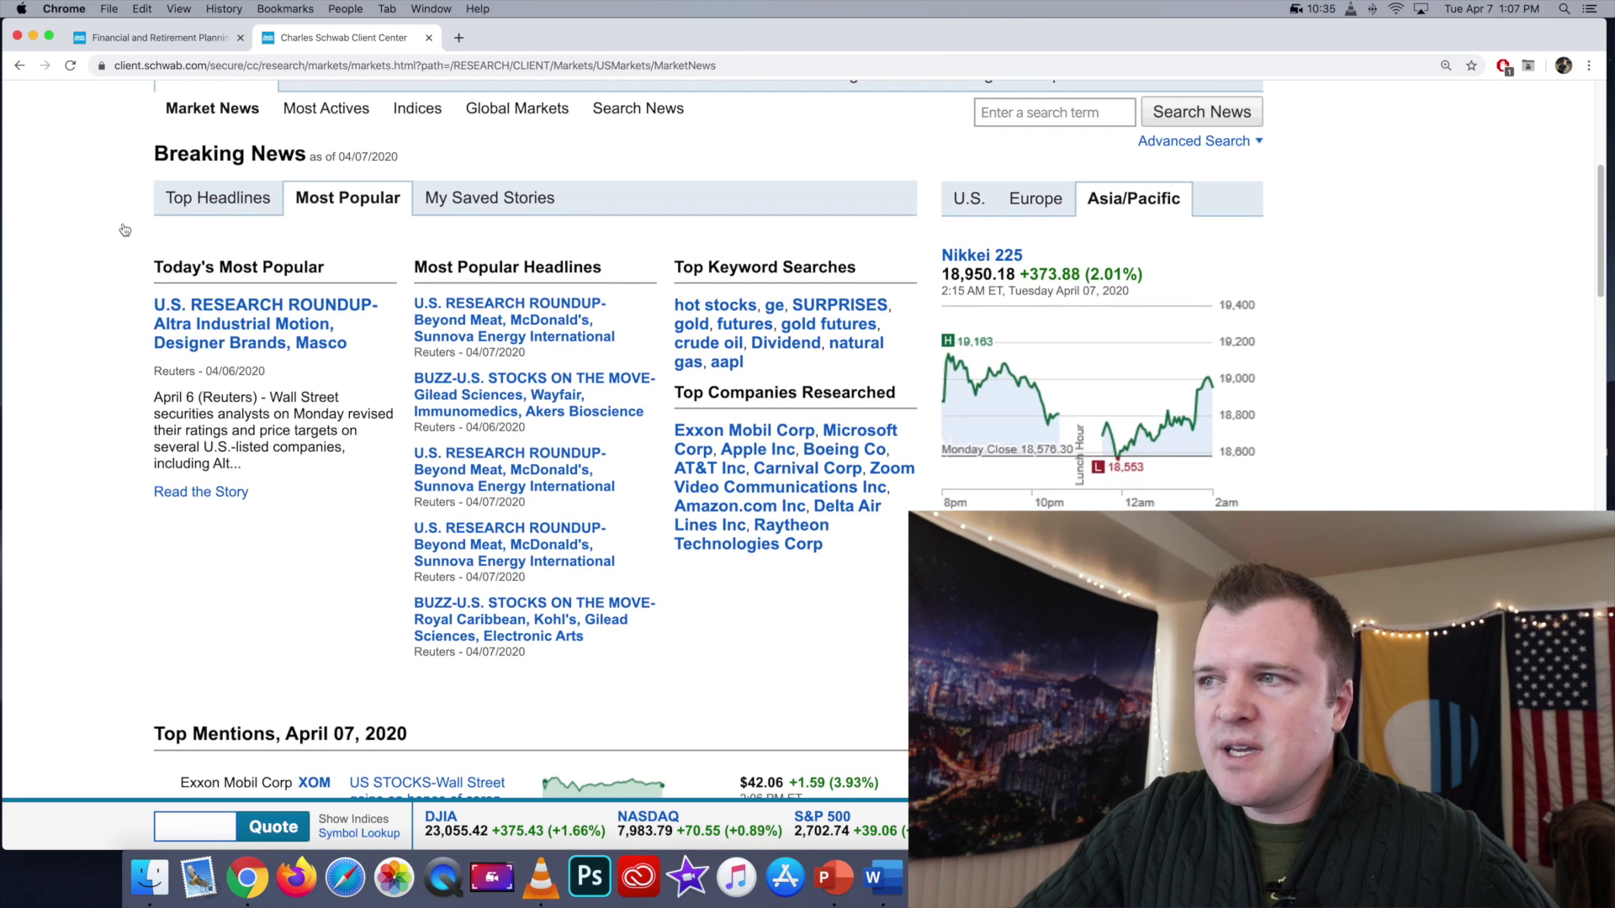
scroll(125, 229, down, 7)
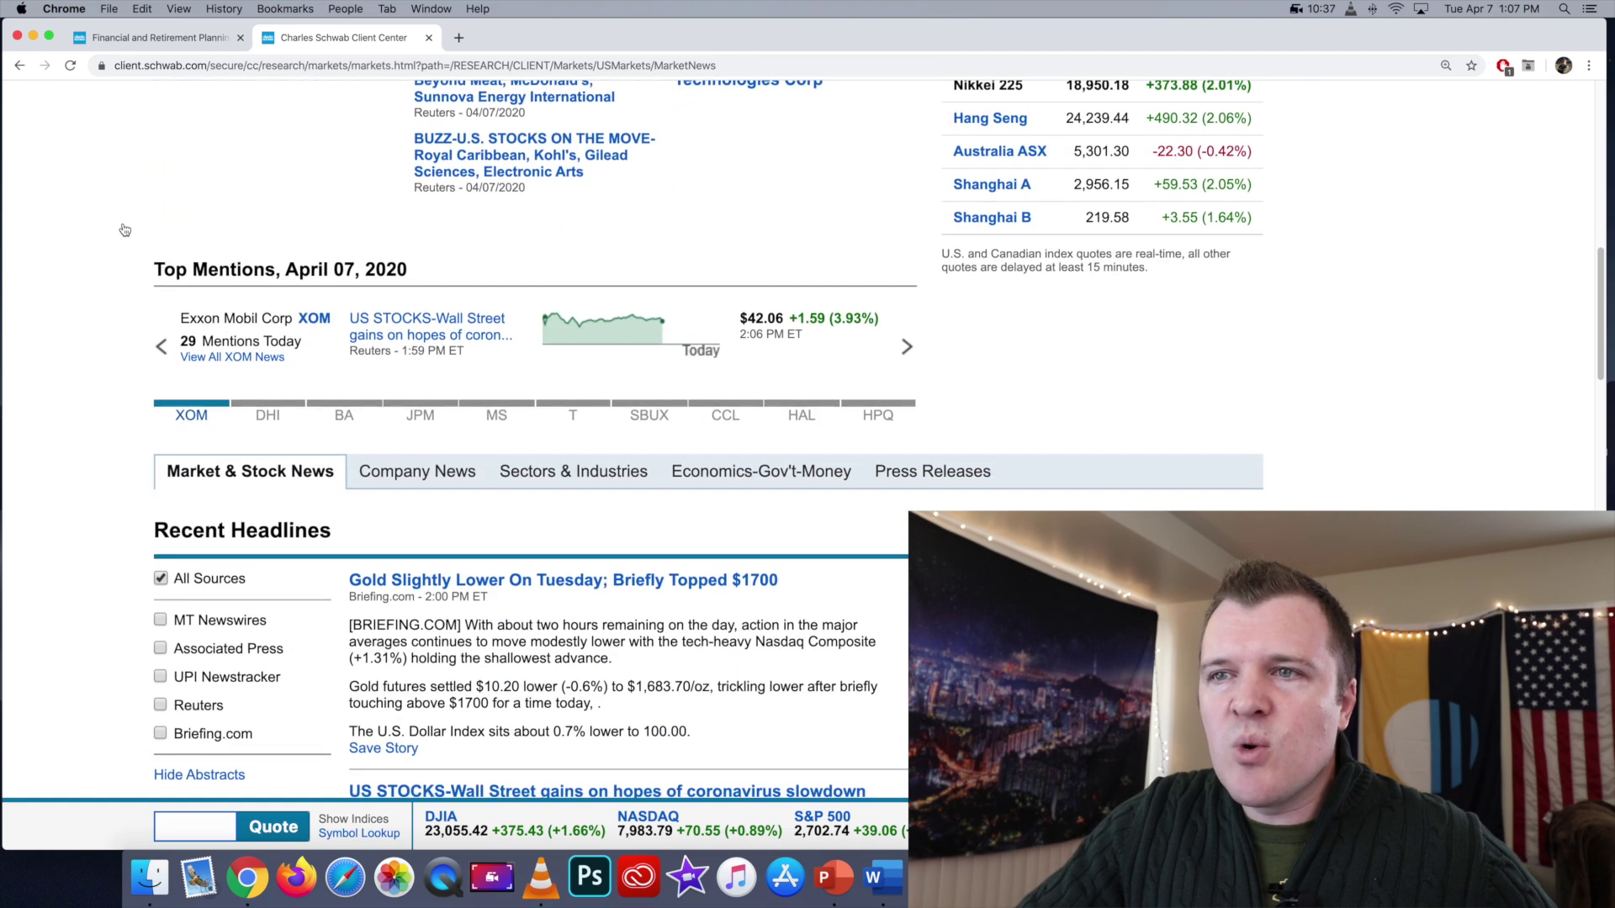
scroll(125, 230, down, 2)
scroll(124, 230, up, 15)
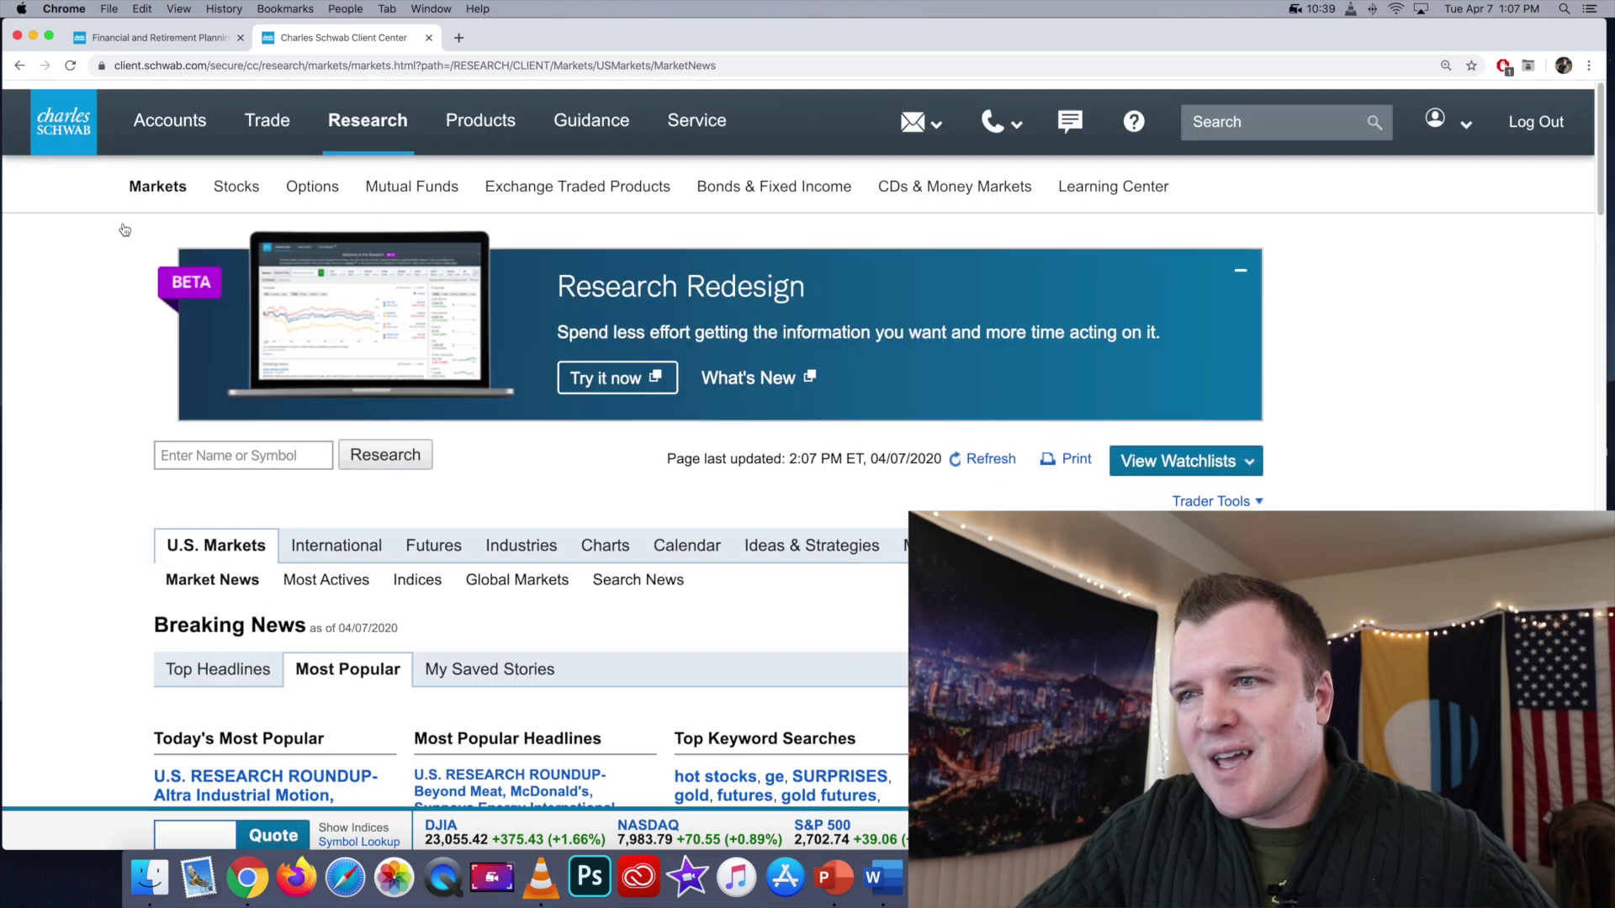
scroll(124, 230, down, 3)
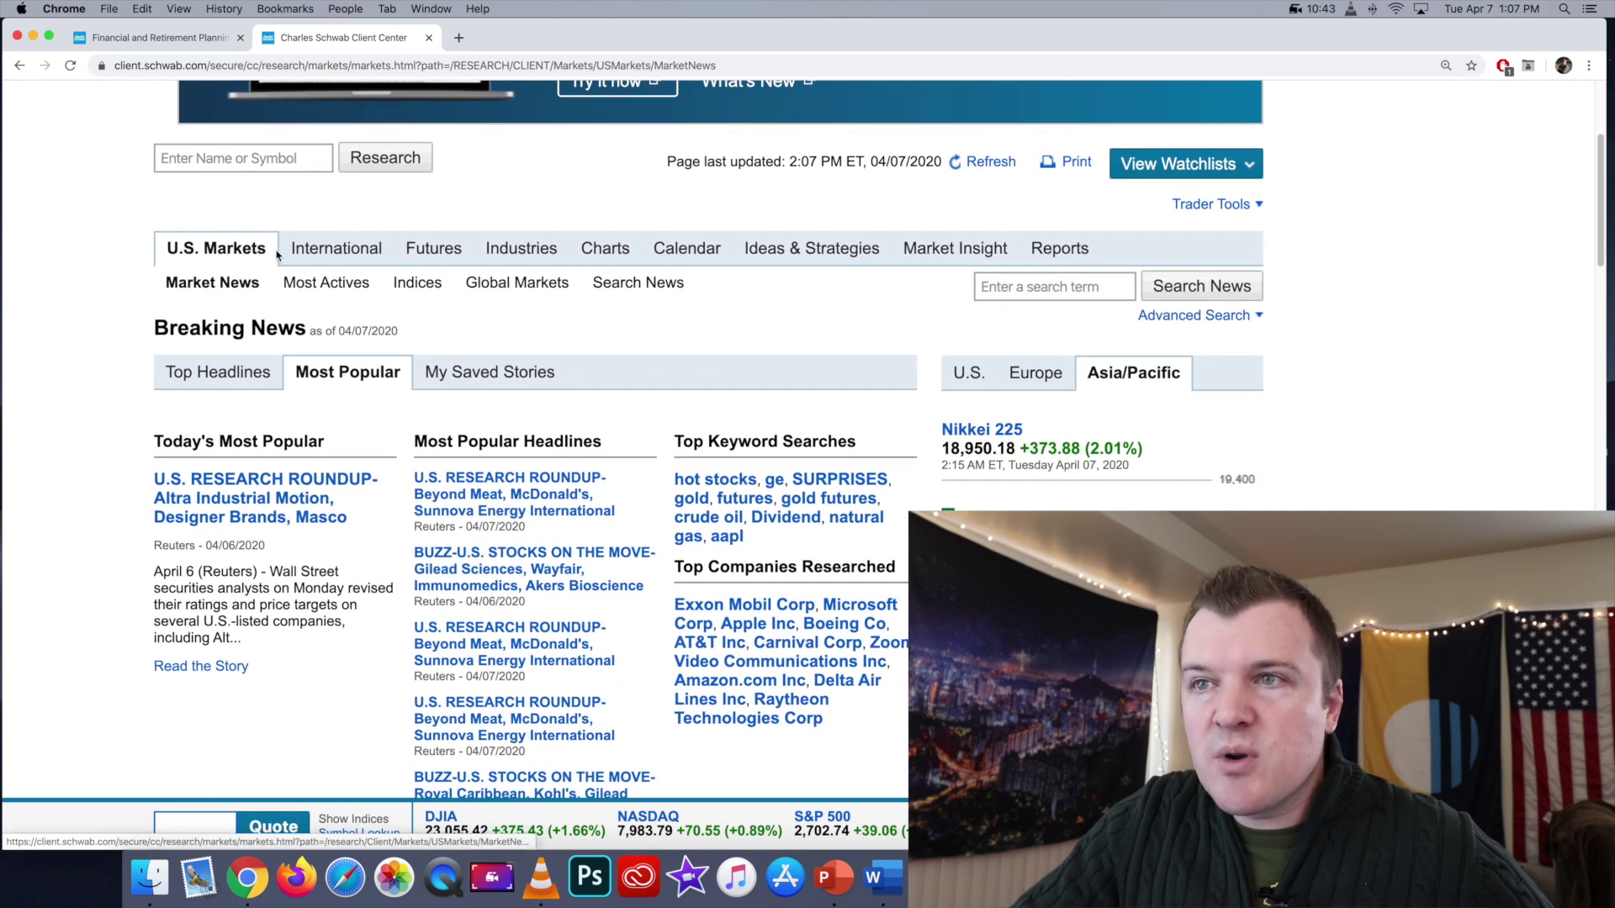
View the International indices overview, then the Futures markets research.
click(370, 256)
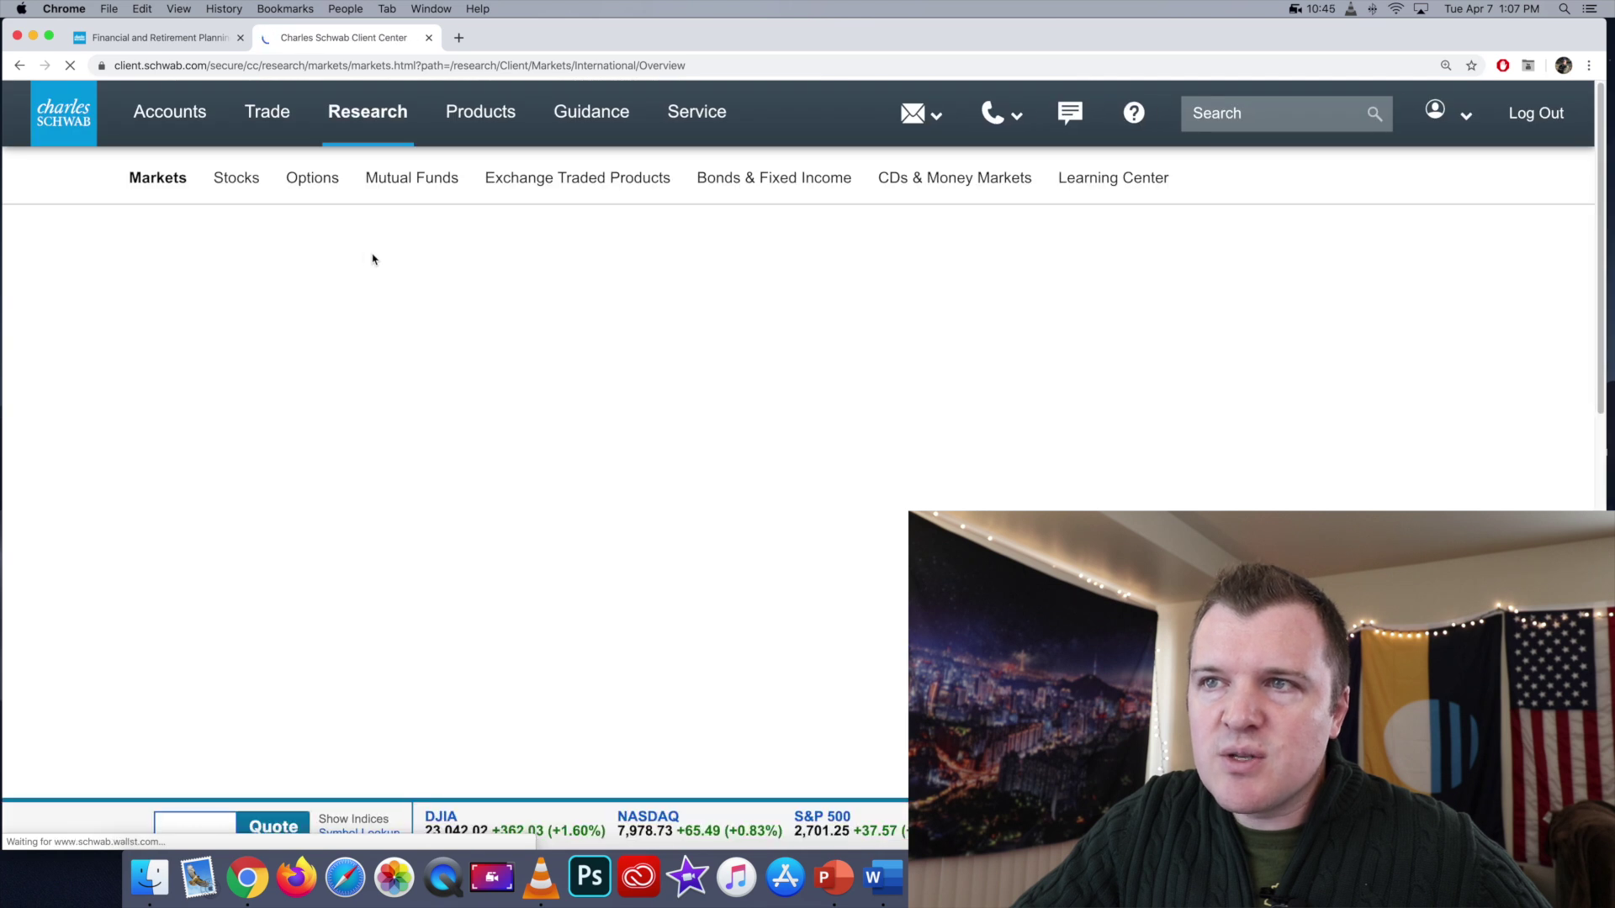
scroll(375, 263, down, 2)
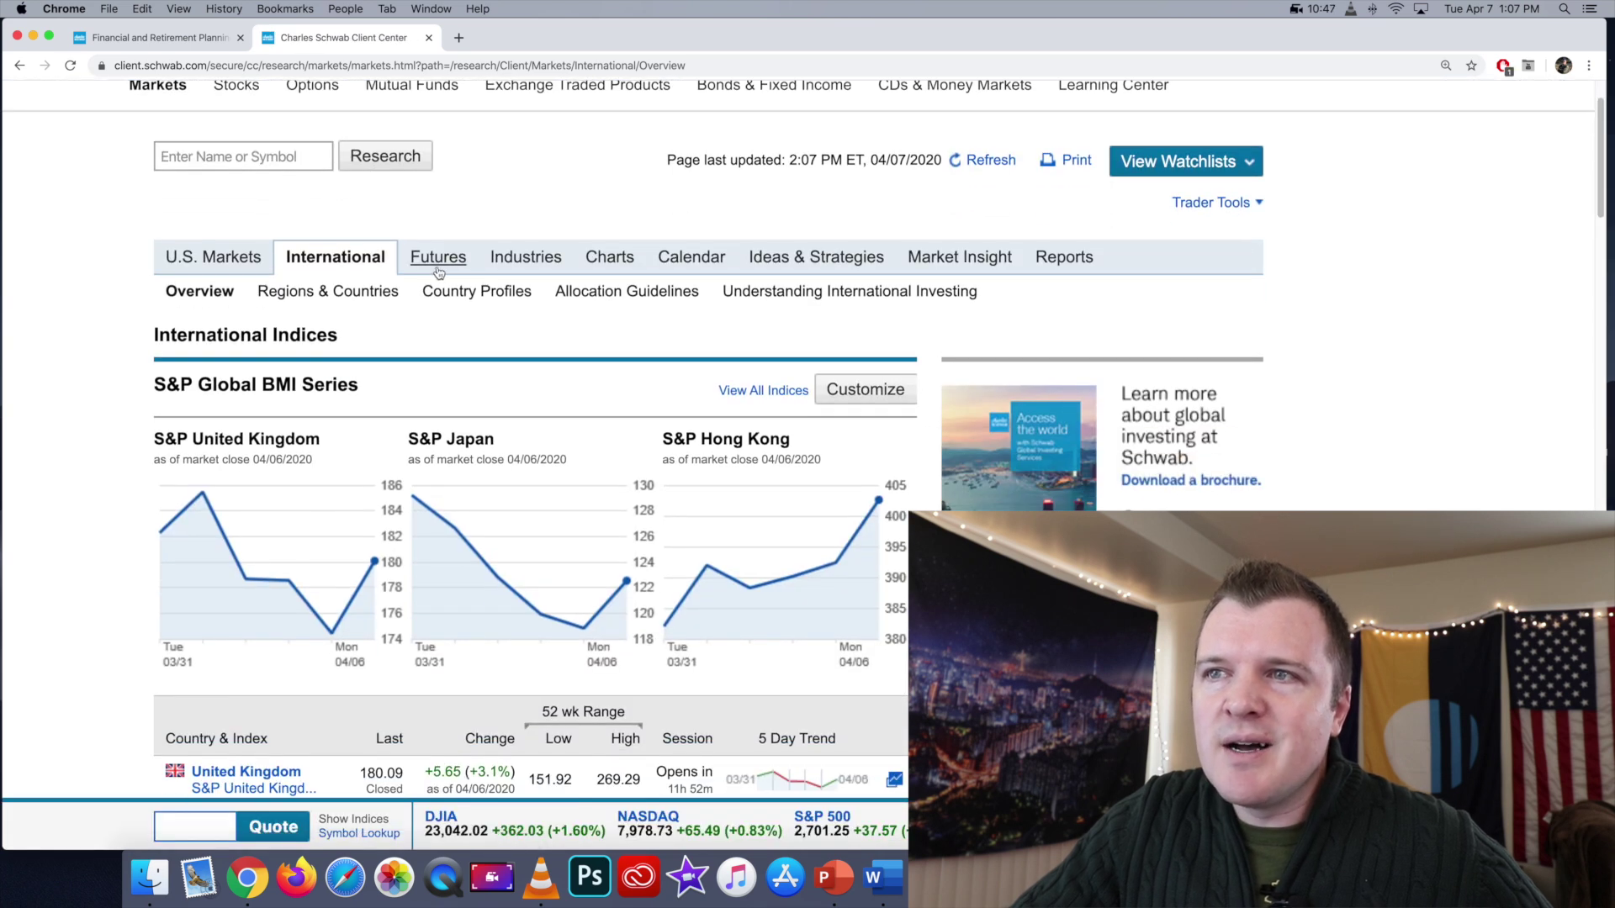
click(438, 269)
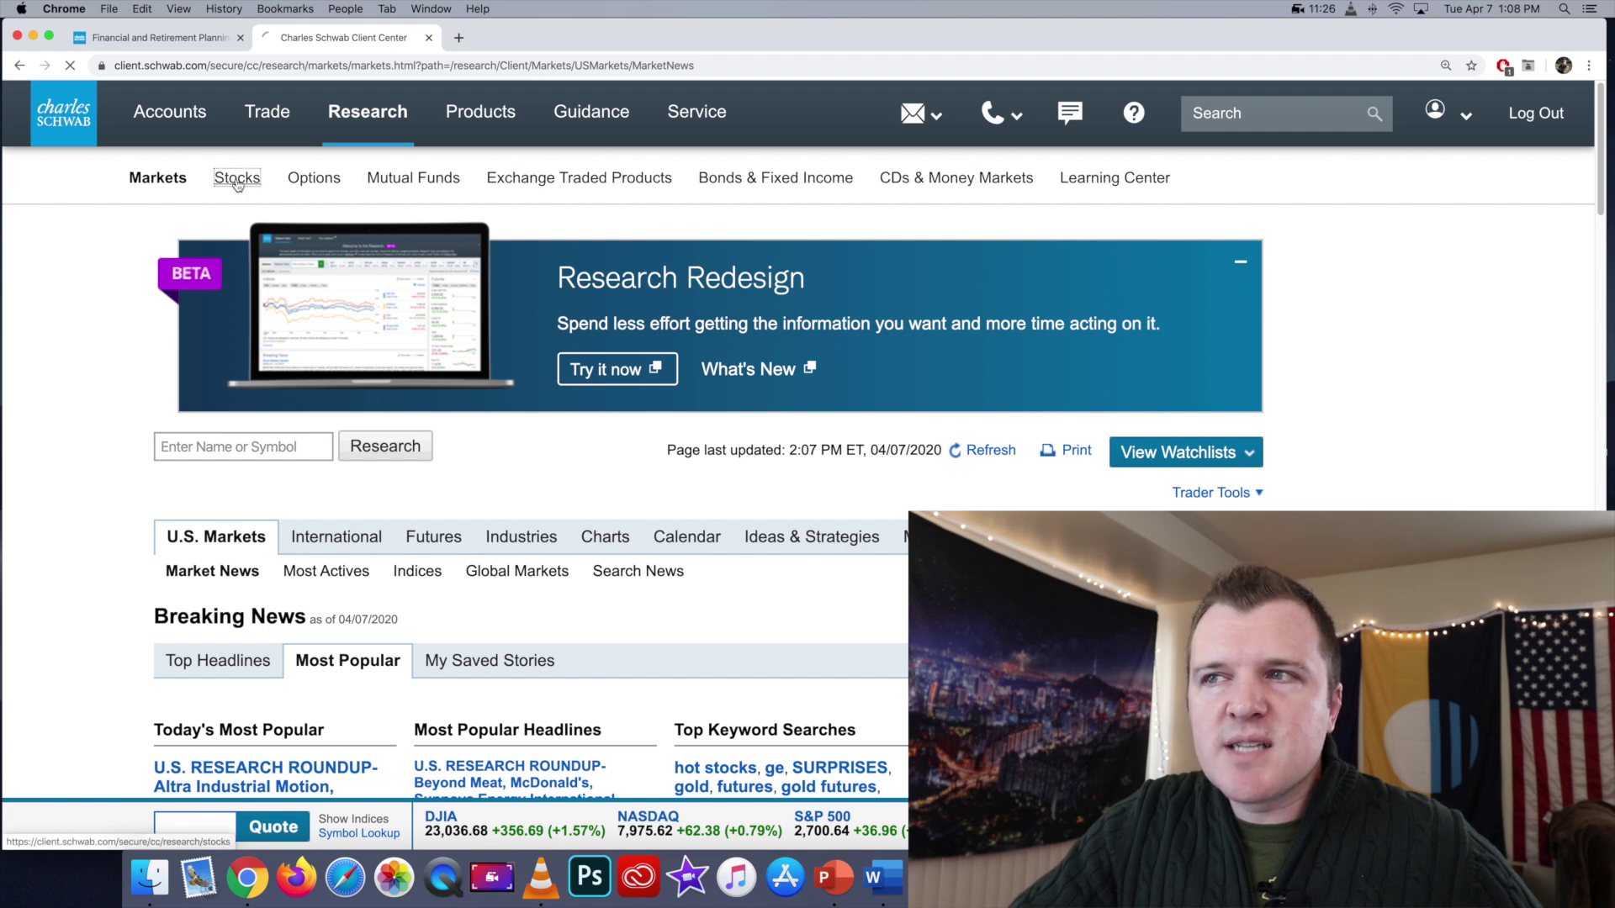
Review the Stocks overview tiles and My Recent Companies, then open Schwab Stock Lists.
click(236, 180)
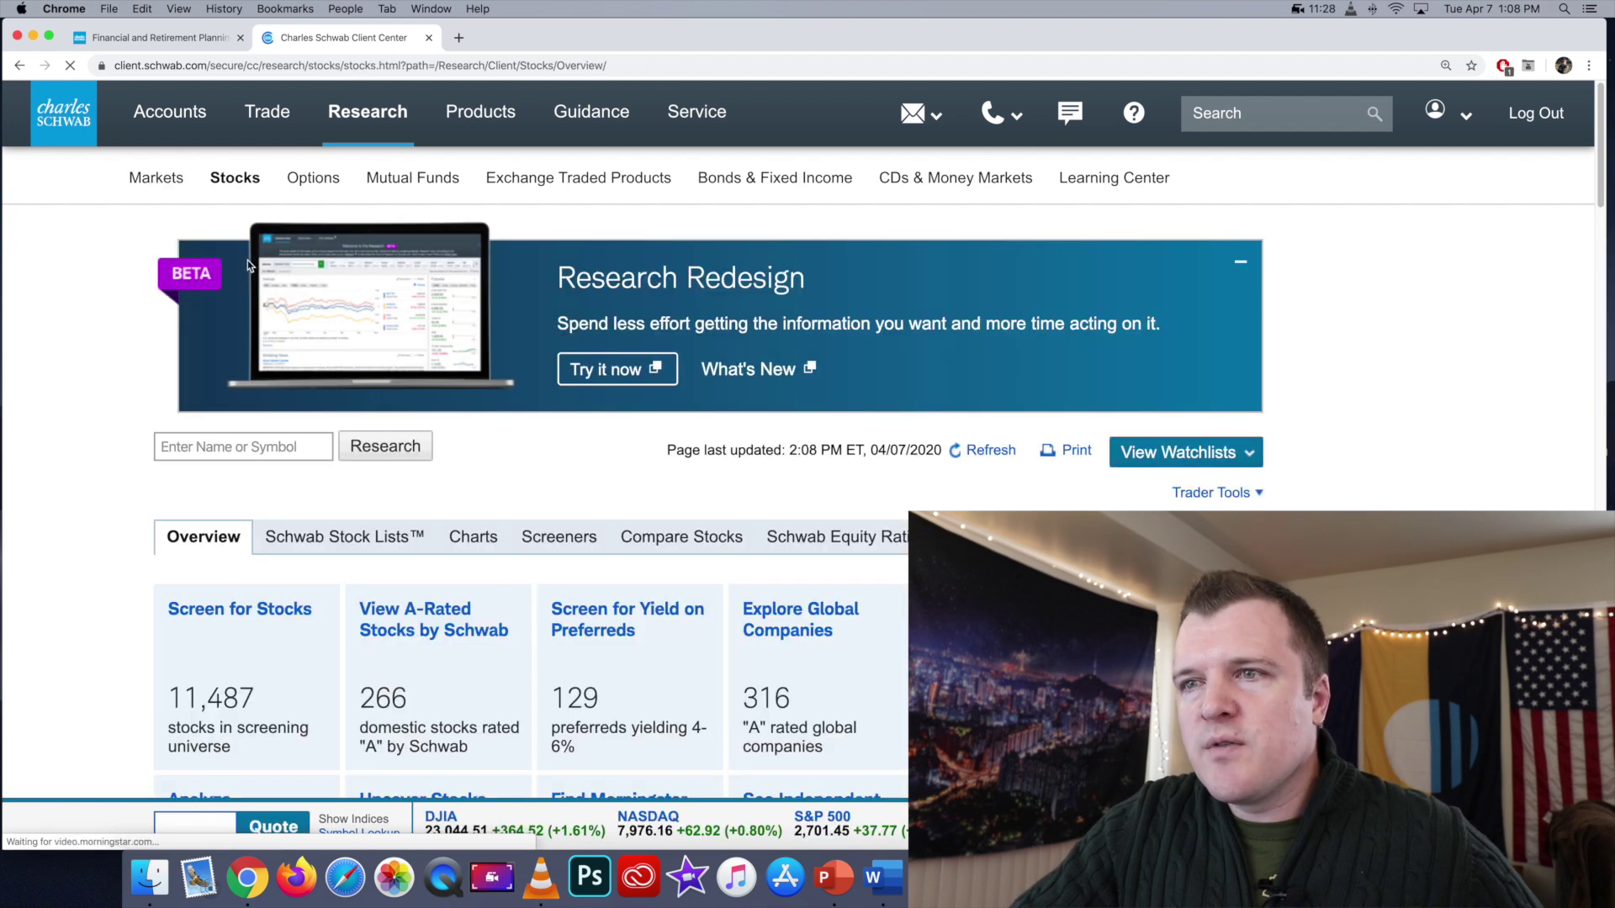
scroll(248, 264, down, 3)
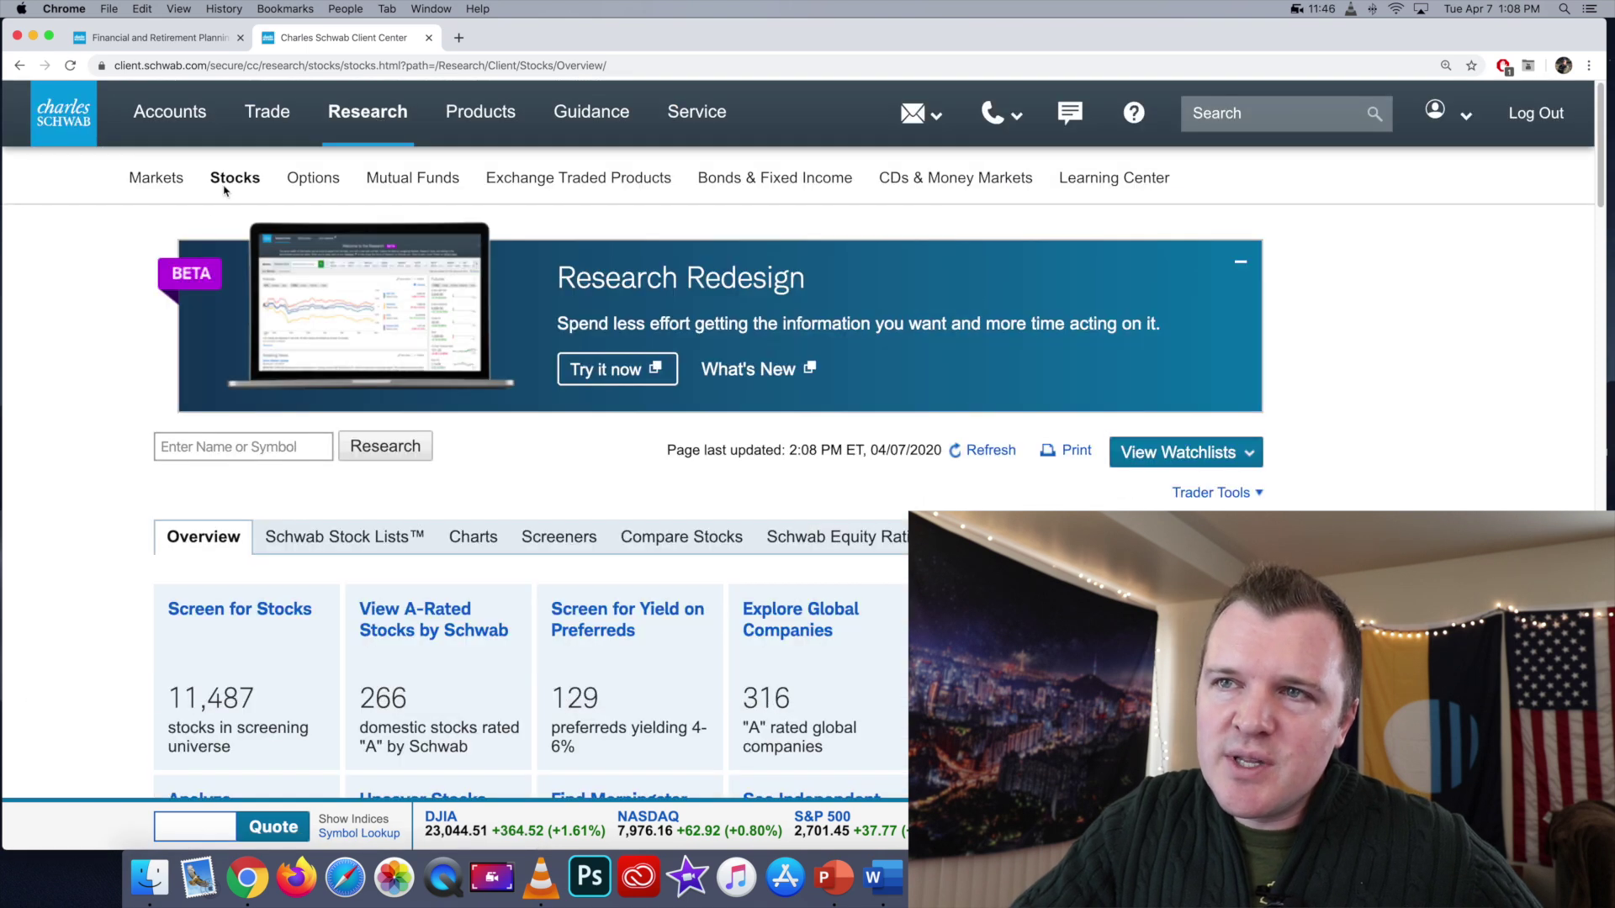
scroll(10, 463, down, 1)
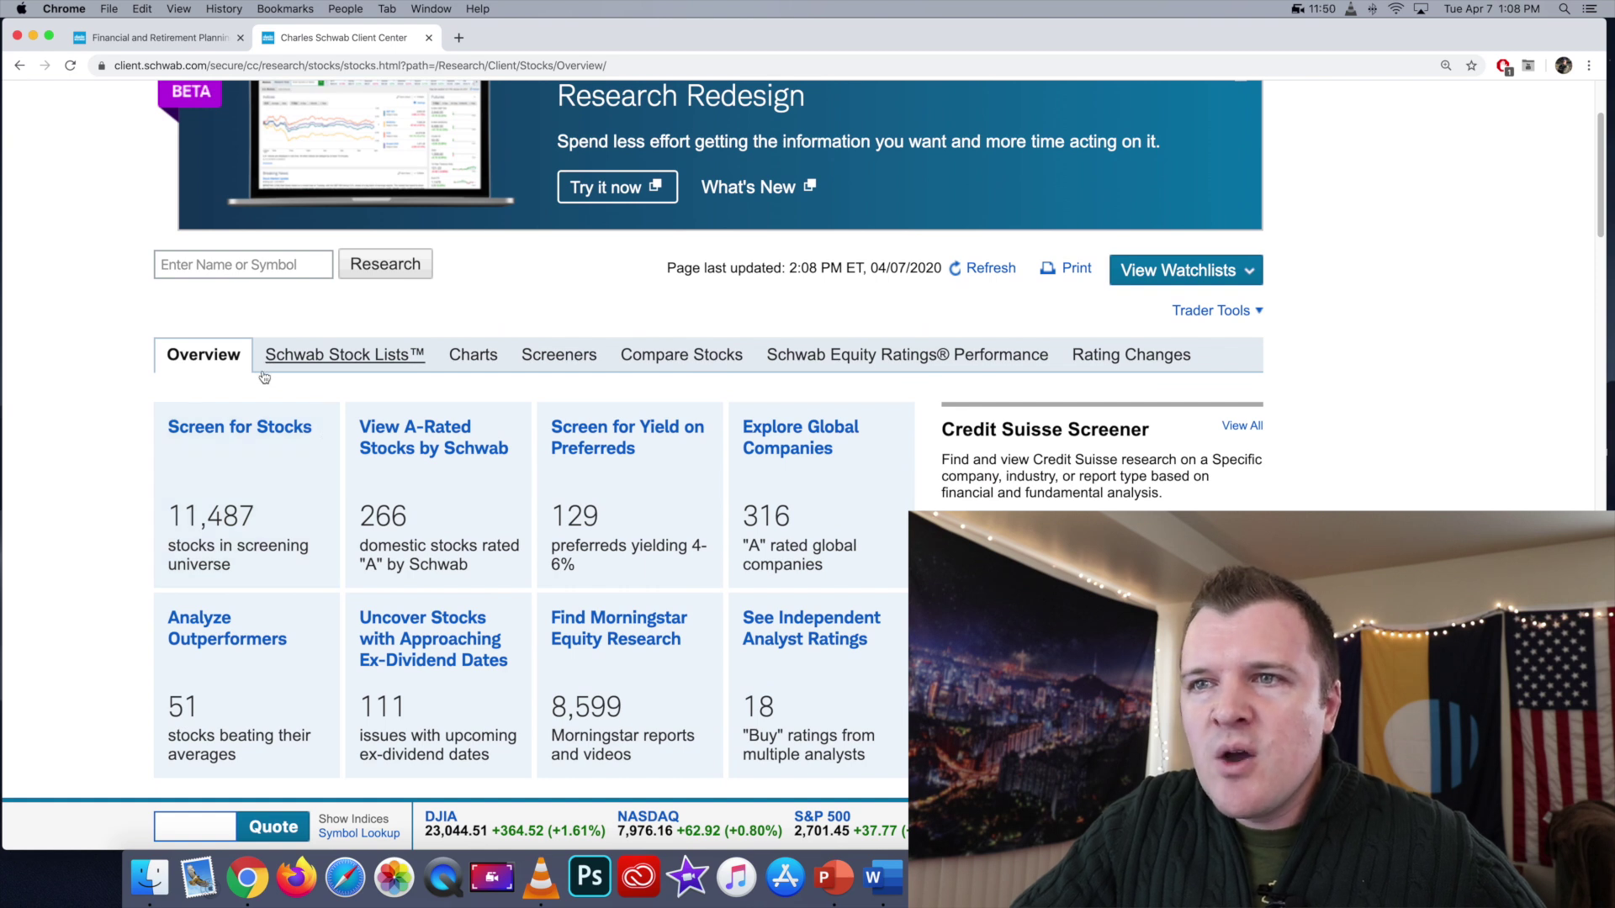
scroll(324, 370, down, 3)
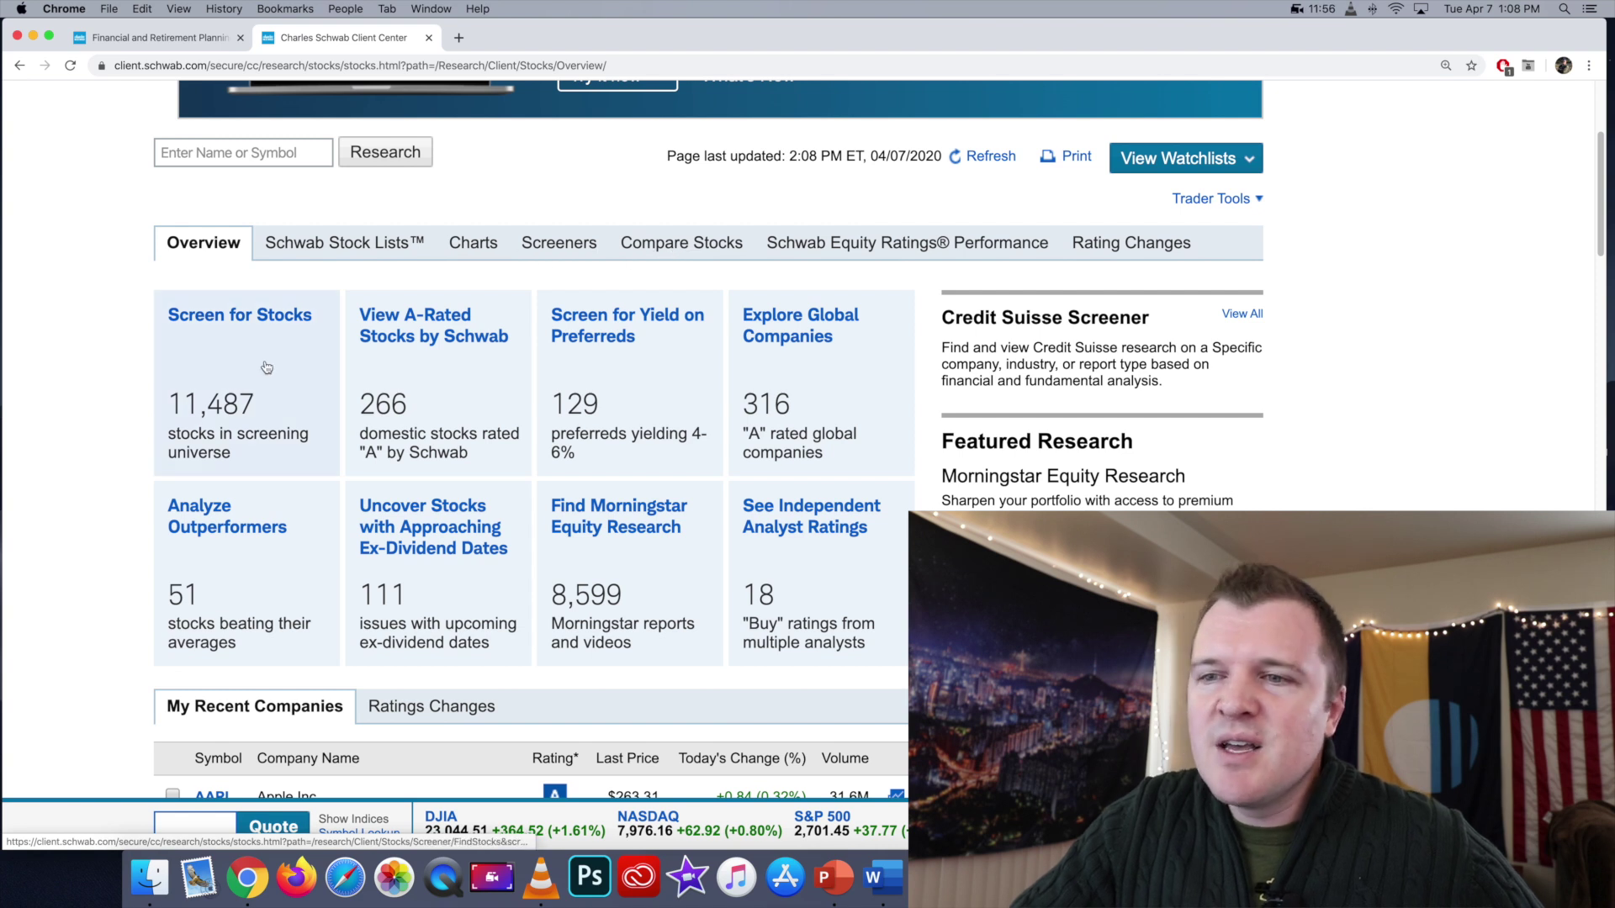
scroll(147, 381, down, 1)
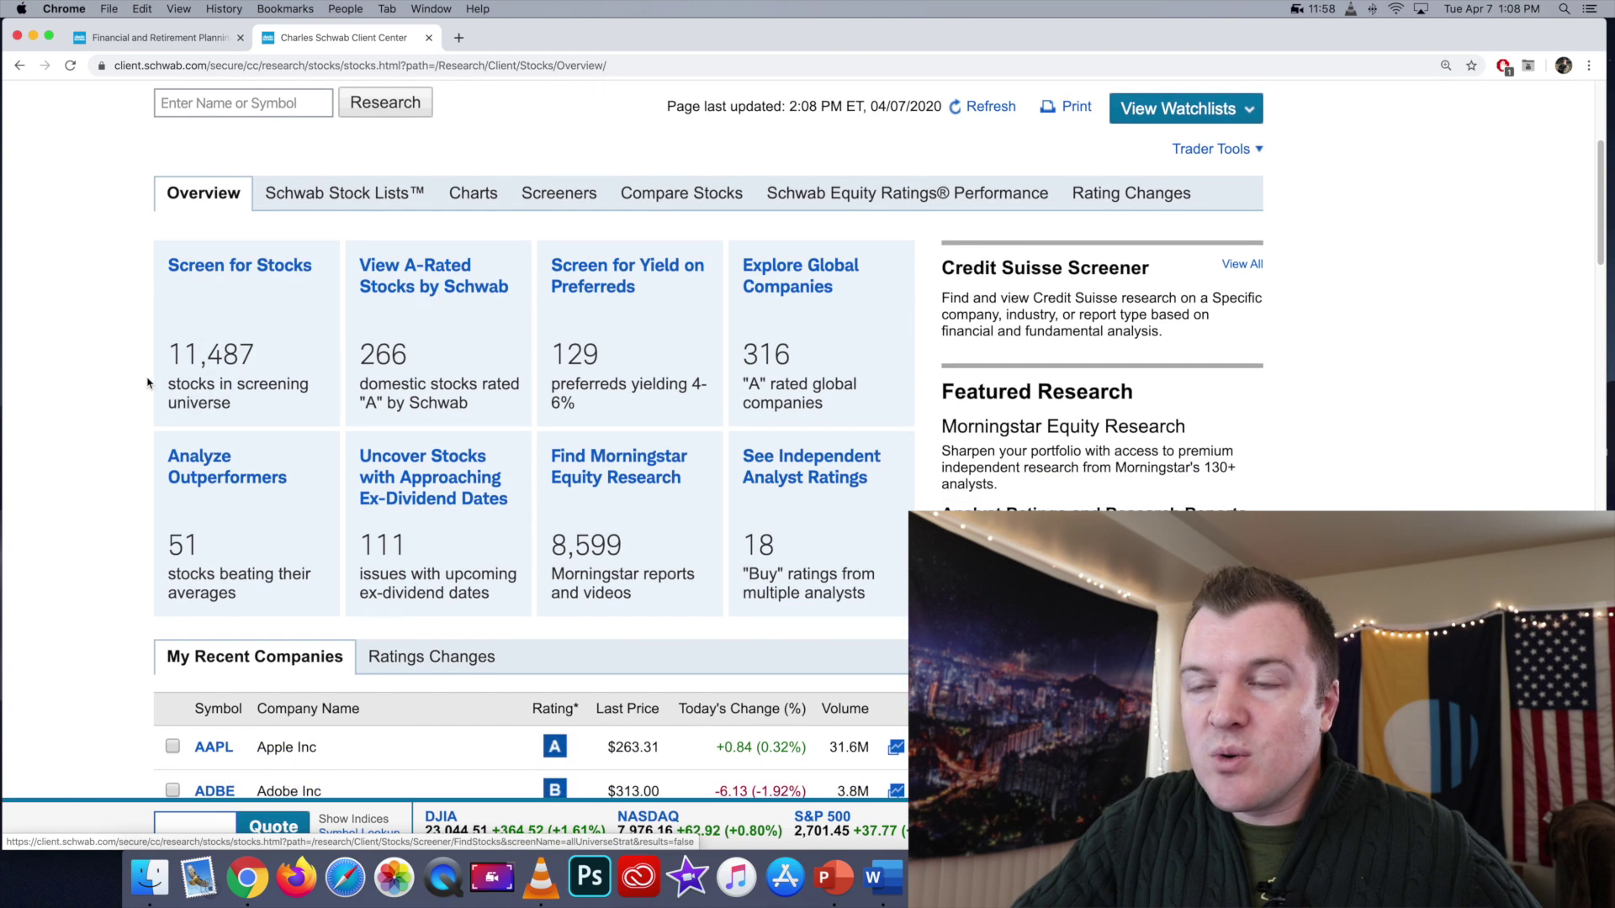
scroll(147, 383, down, 1)
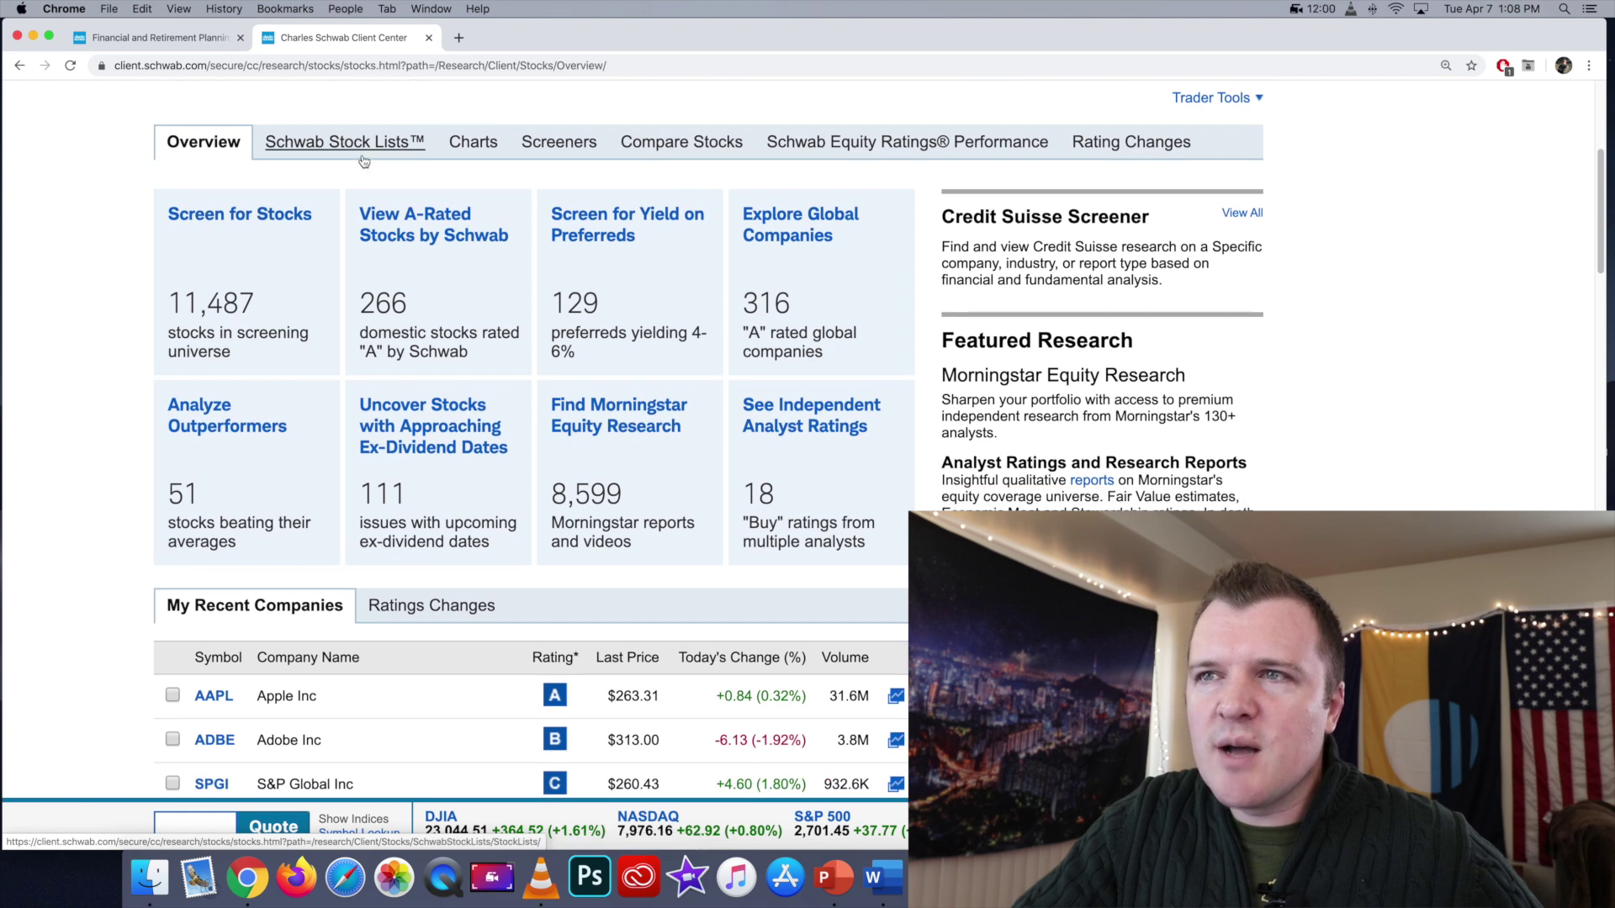
click(363, 159)
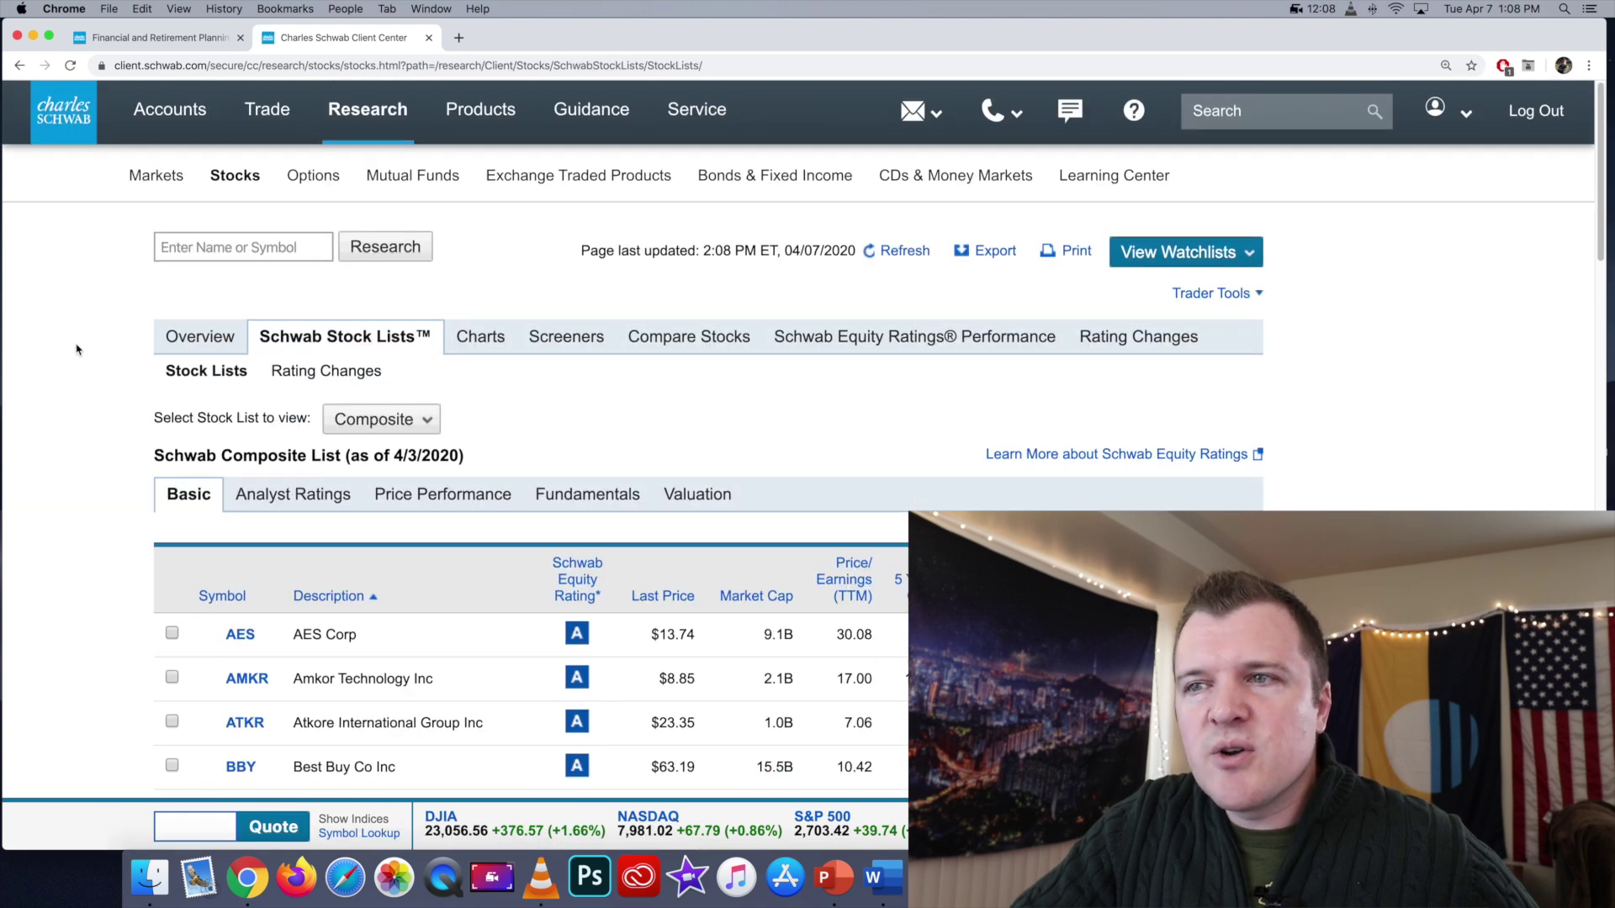
Find Copa Holdings (CPA) in the Composite list and open its chart in a new tab.
scroll(76, 350, down, 6)
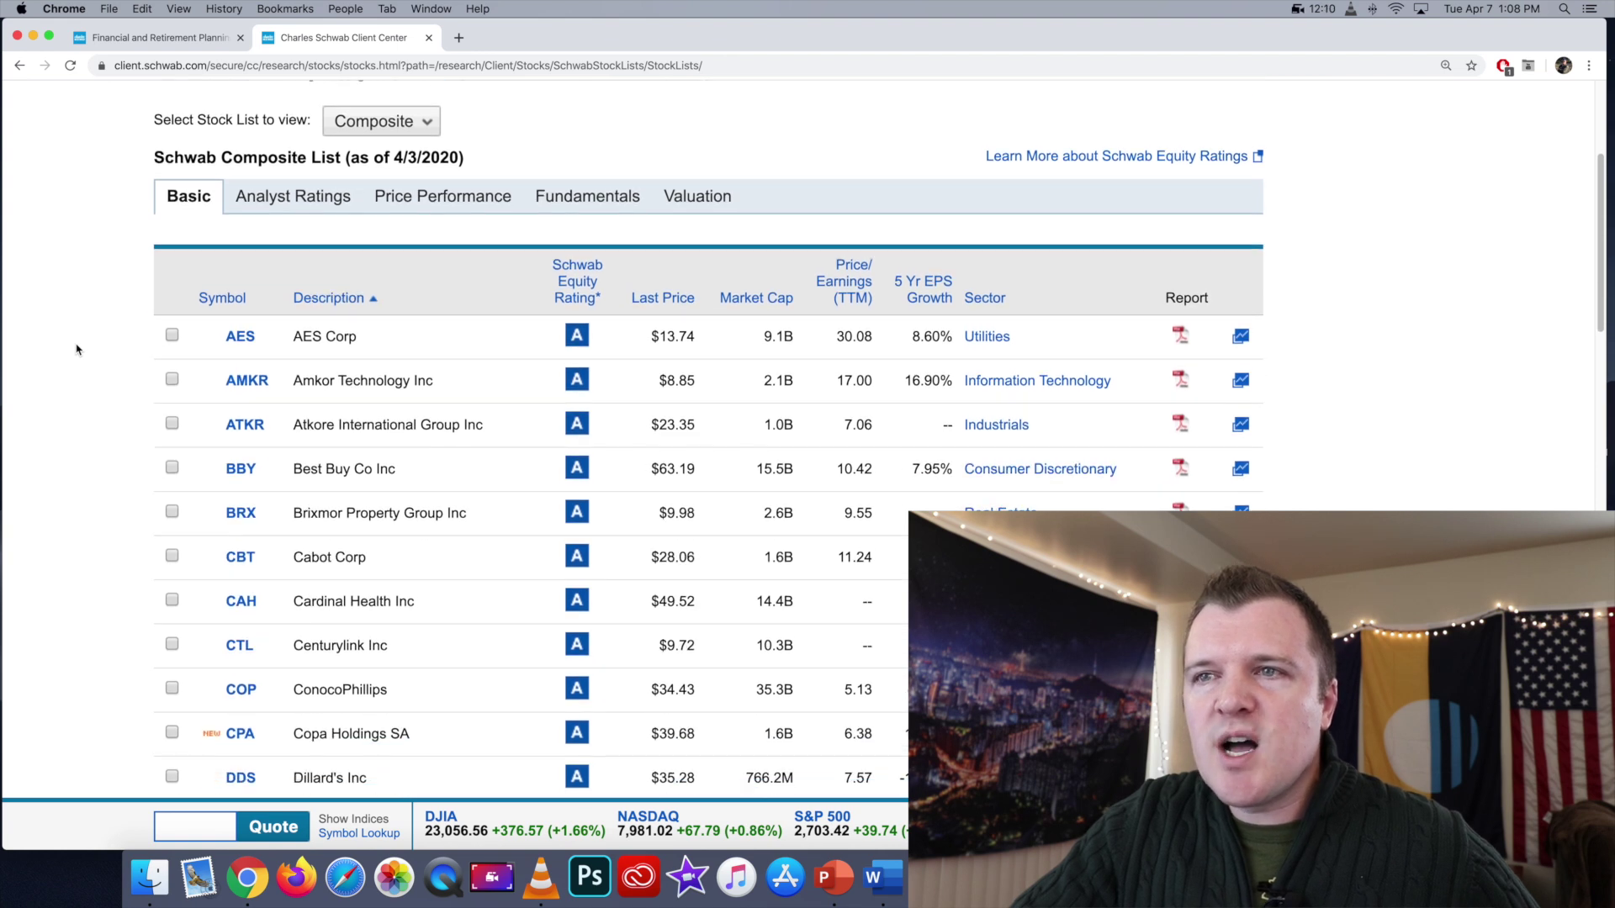
scroll(76, 350, down, 1)
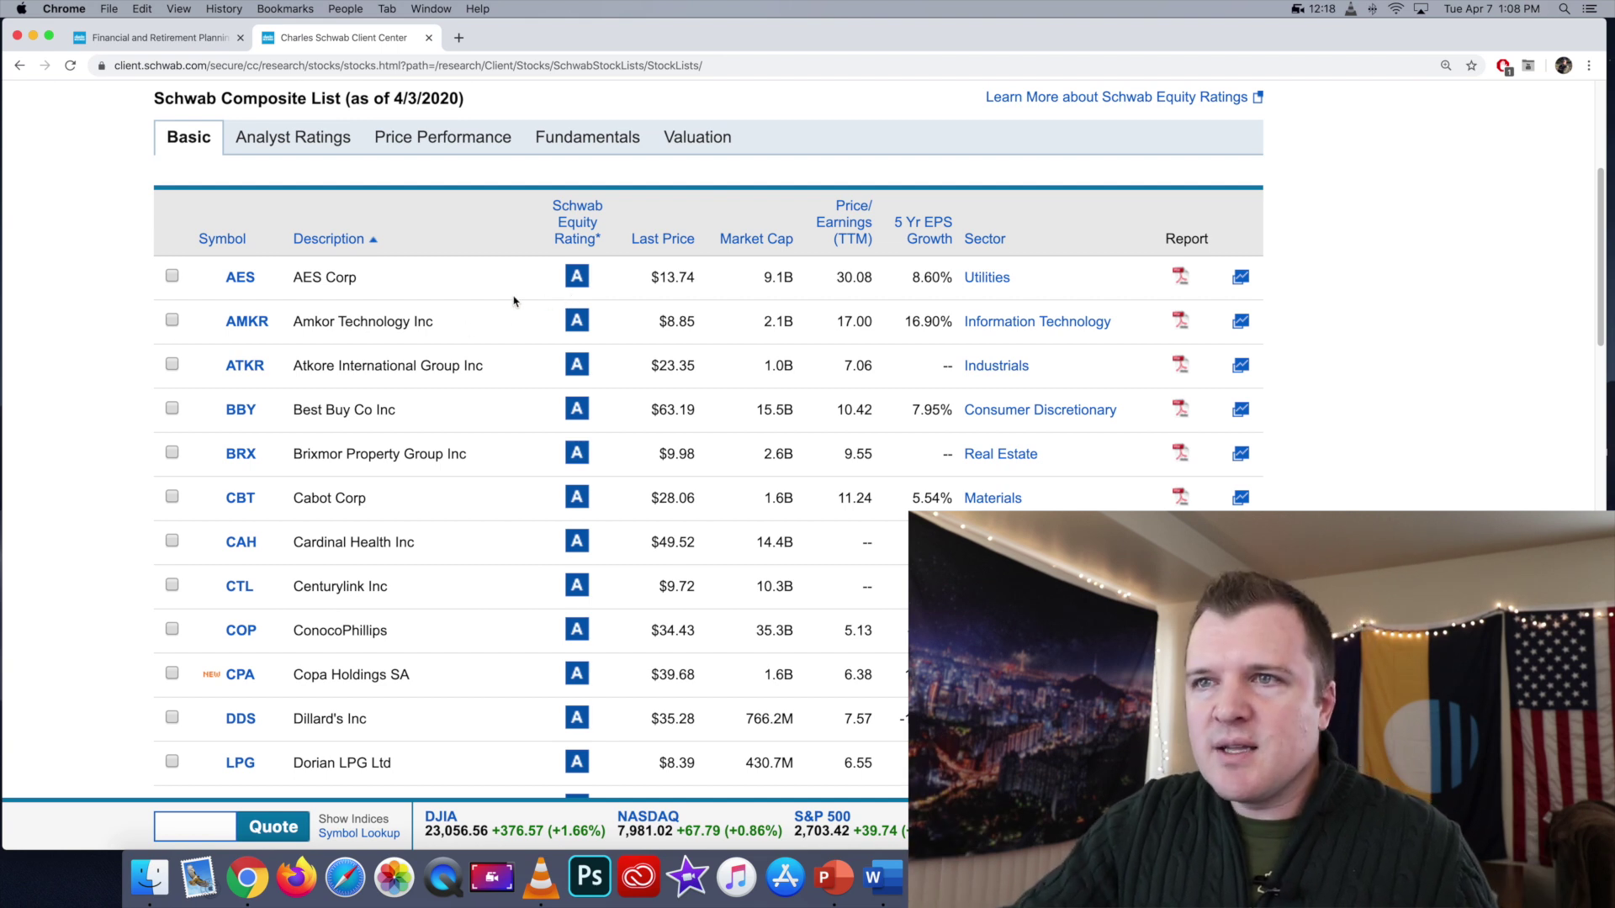
scroll(496, 296, down, 3)
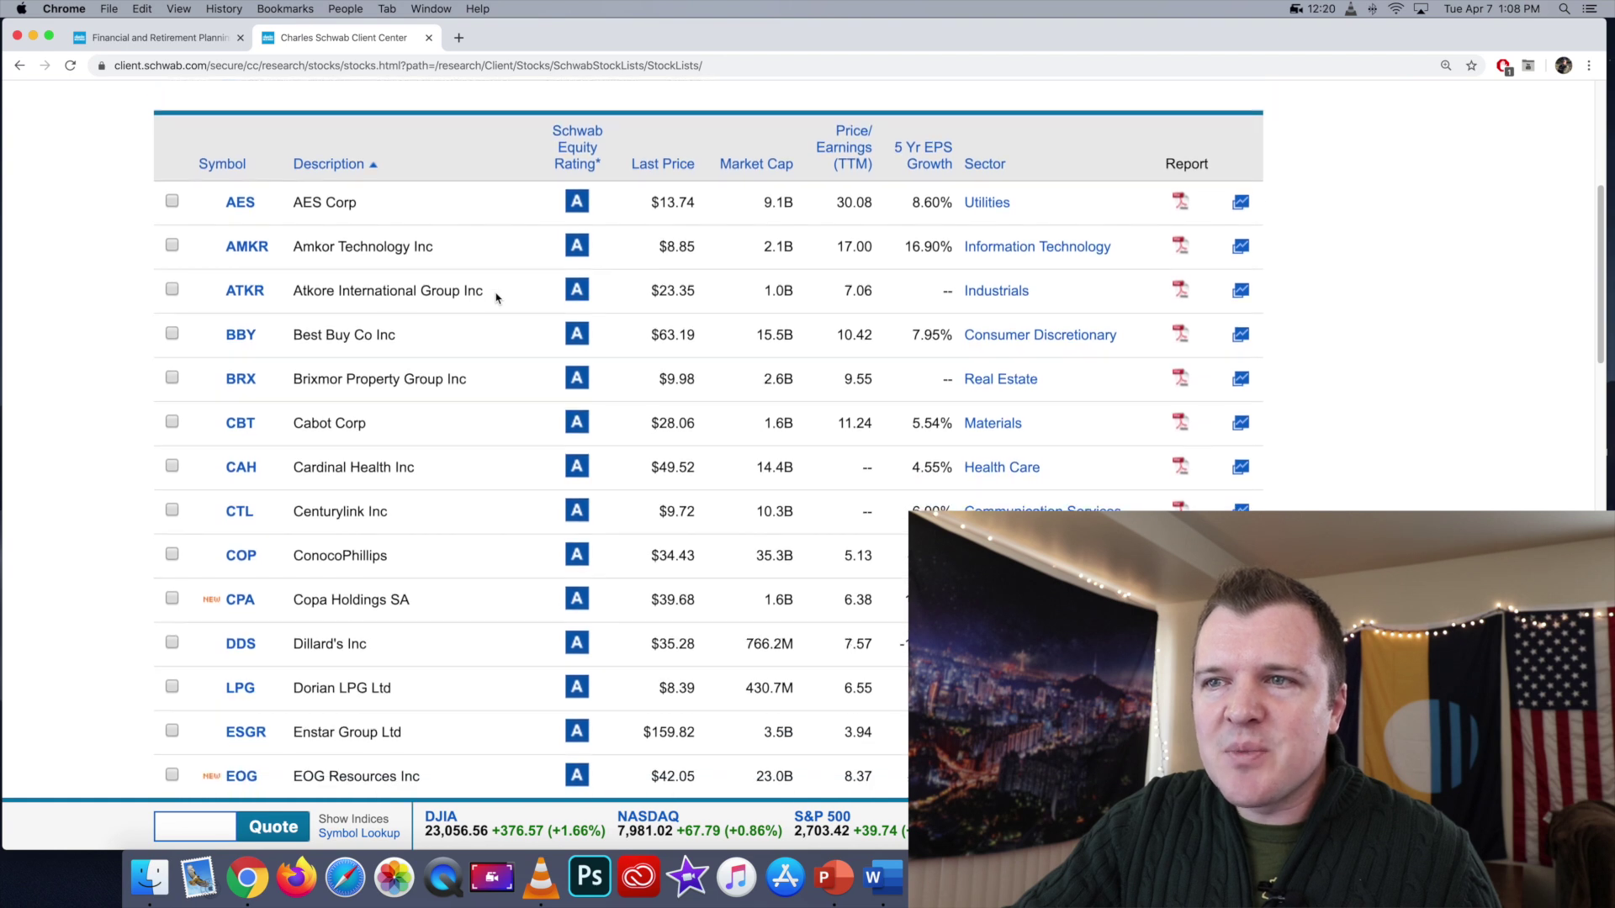
scroll(433, 353, down, 4)
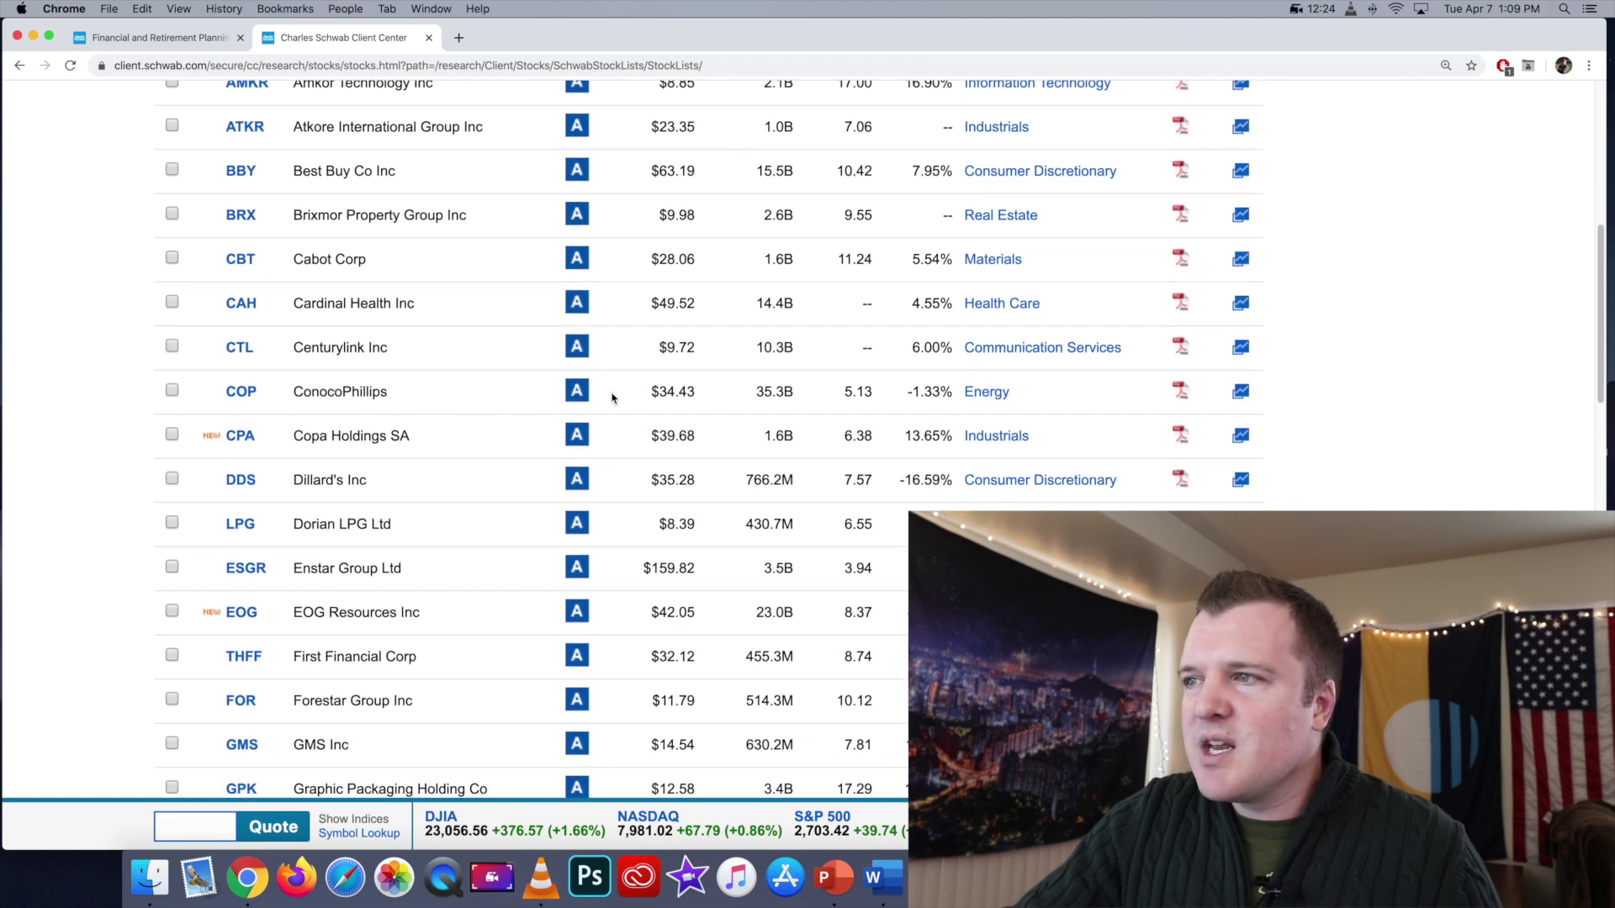
right_click(1243, 441)
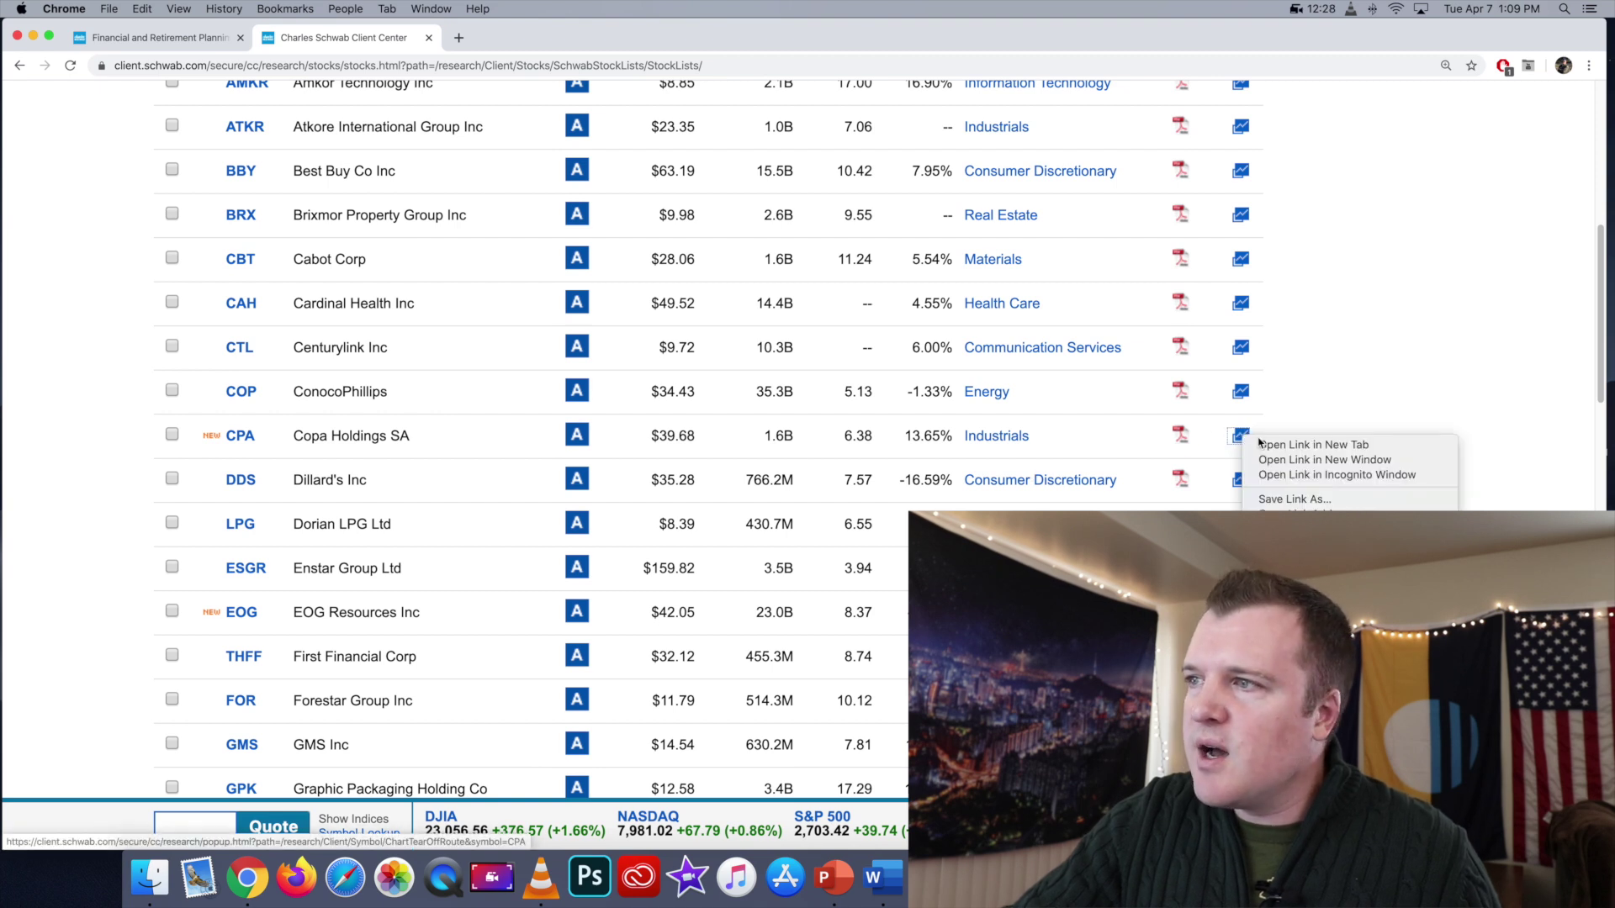
click(1270, 445)
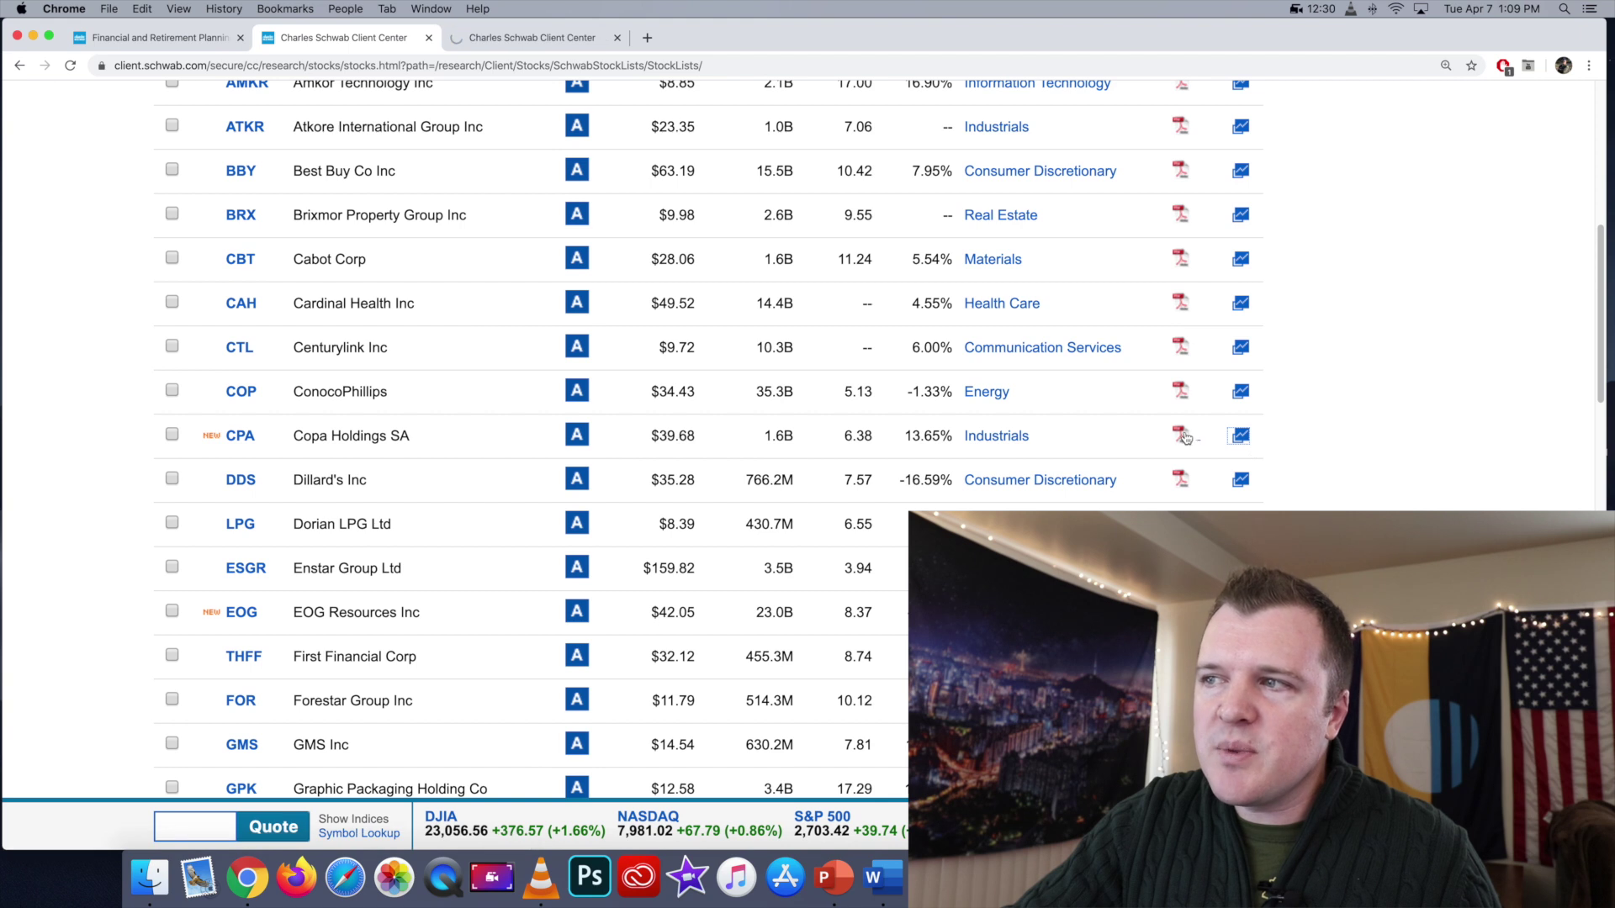
Open CPA's PDF equity ratings report in a new tab.
scroll(1184, 438, down, 2)
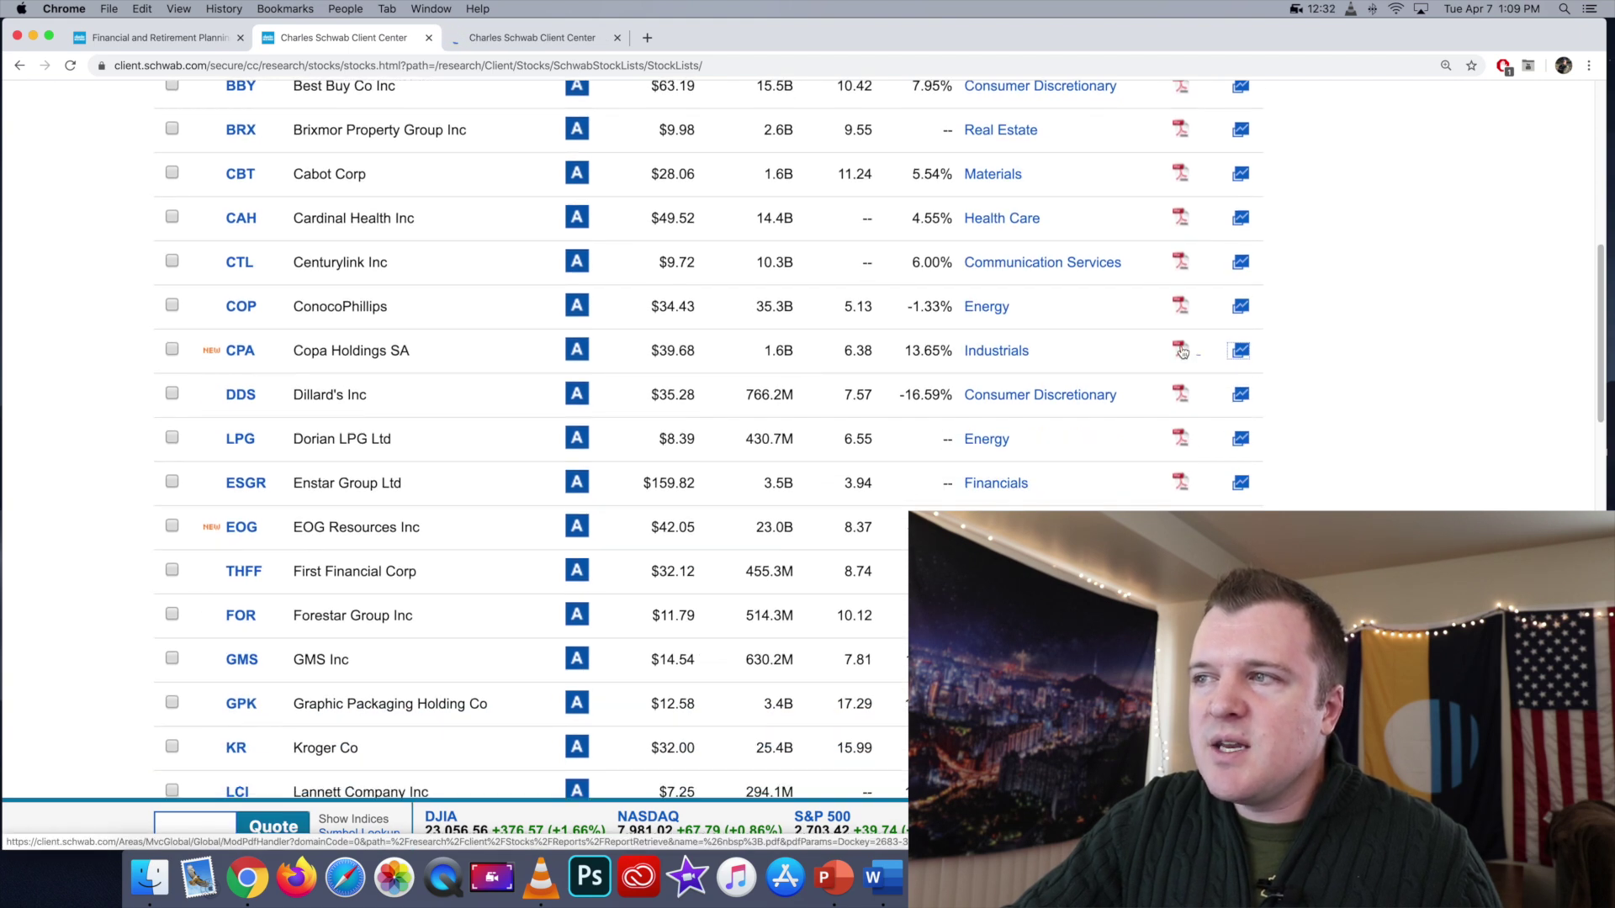
right_click(1181, 351)
click(1194, 354)
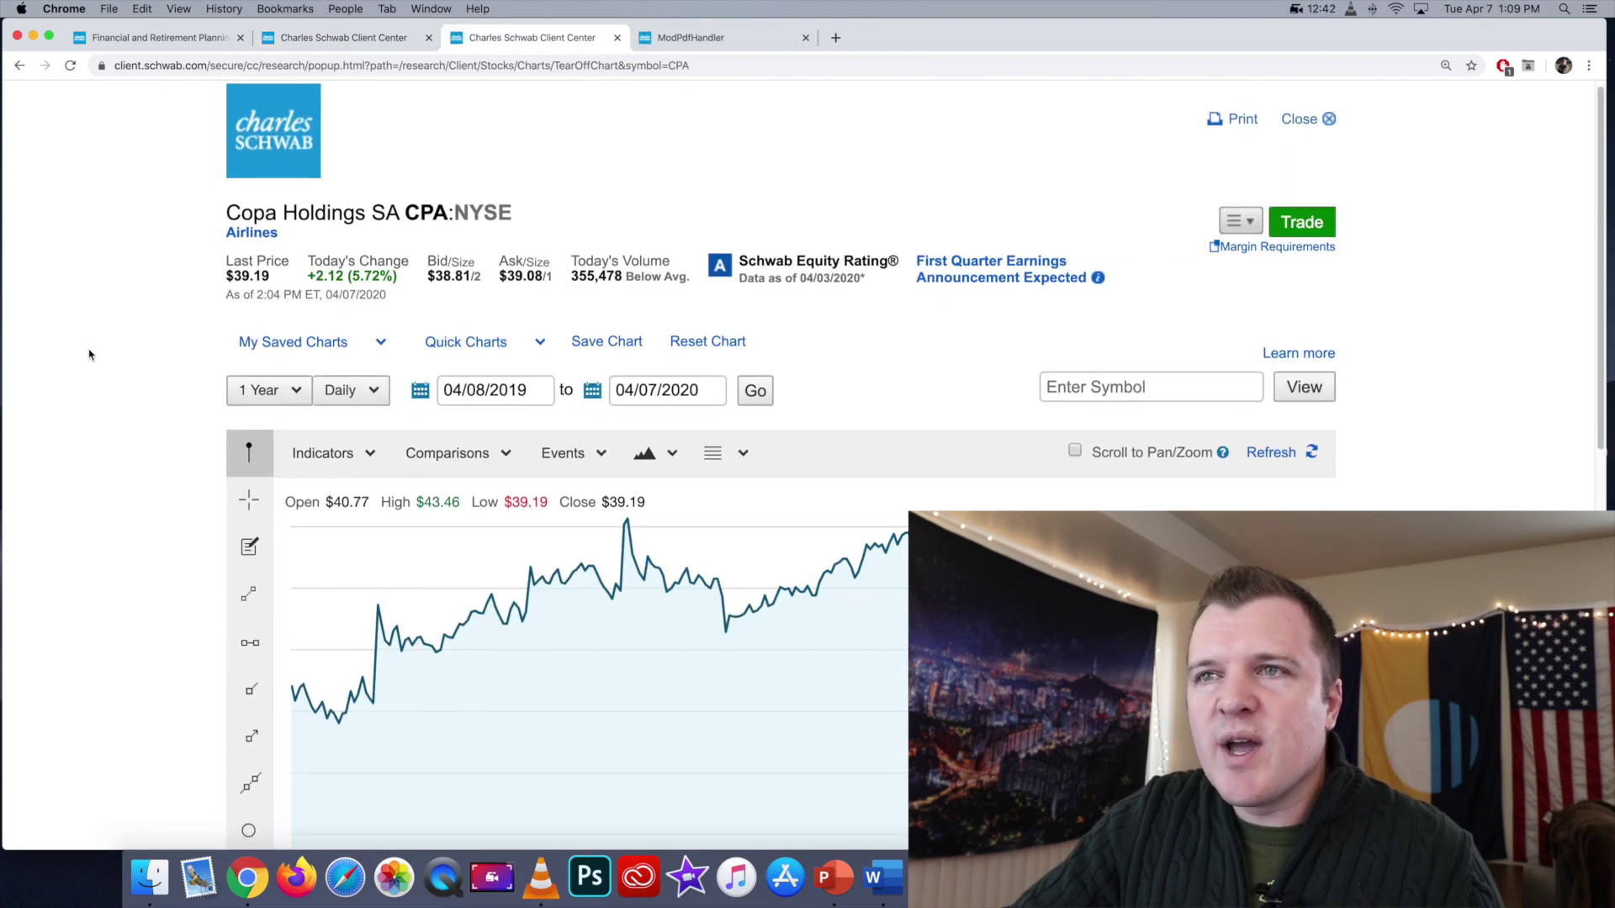
Switch to the Copa Holdings Equity Ratings report and zoom it in.
scroll(91, 362, down, 3)
scroll(92, 371, down, 5)
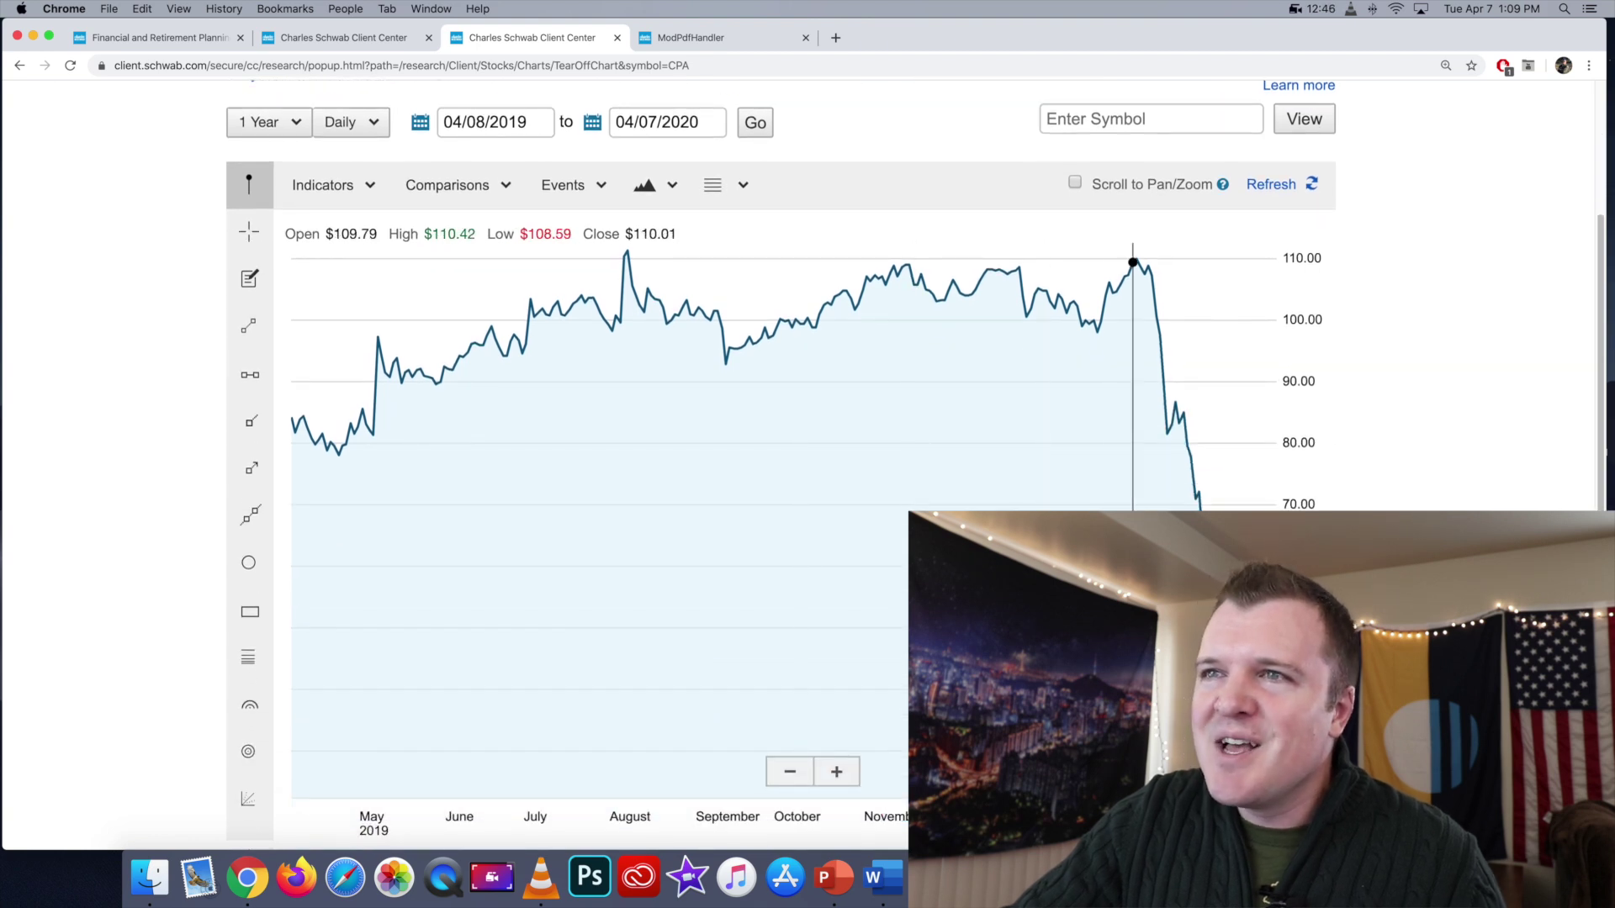
scroll(846, 396, up, 8)
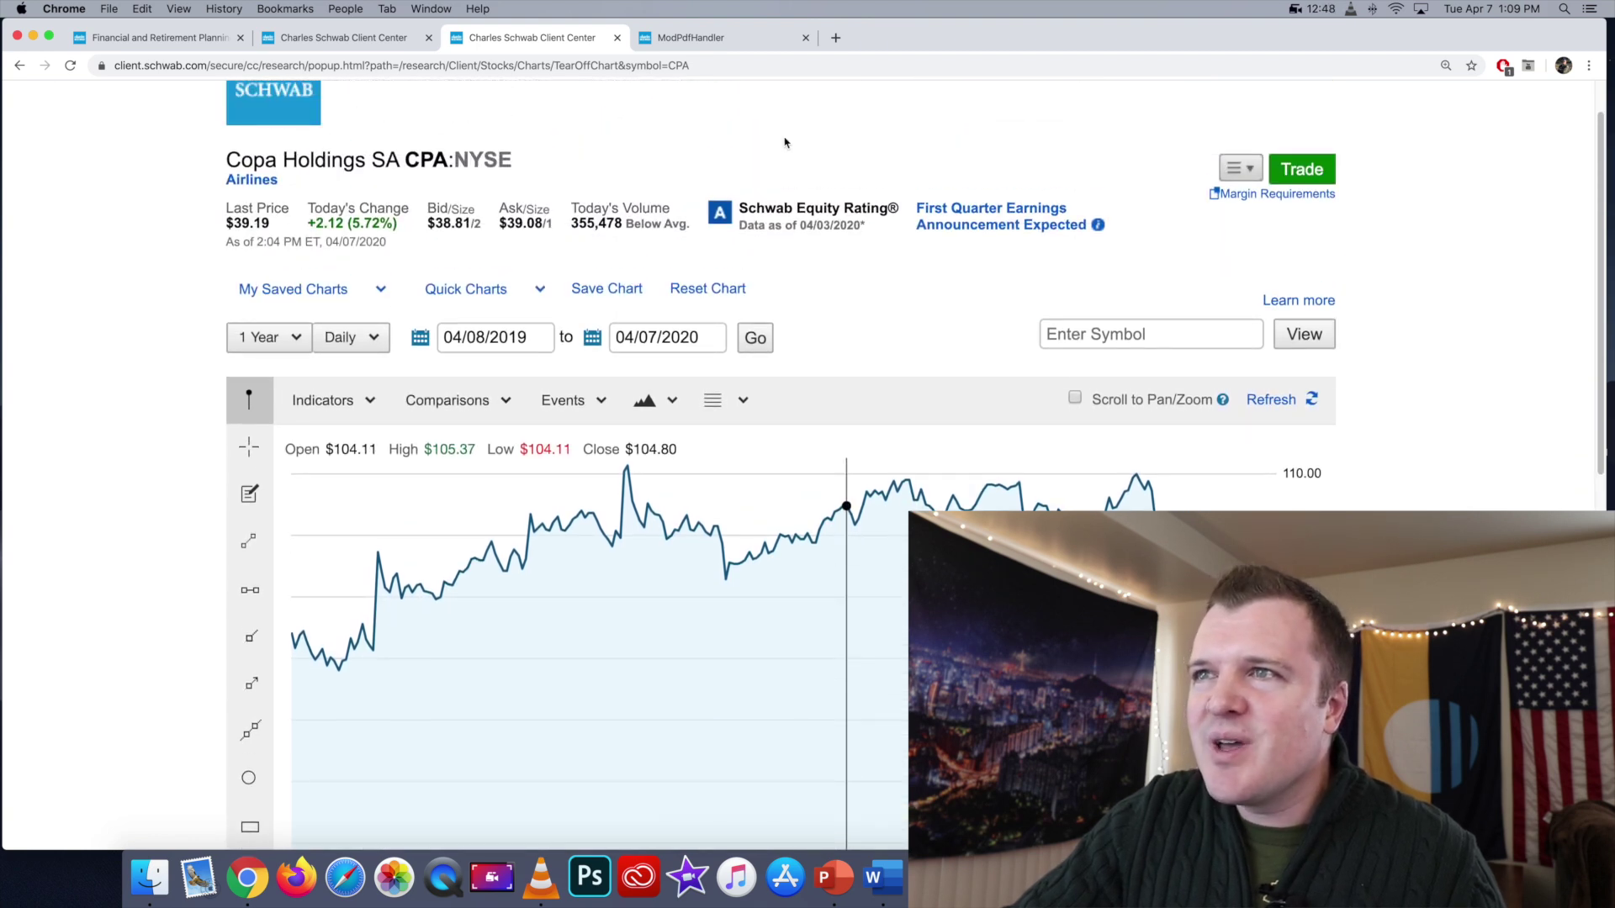
click(749, 40)
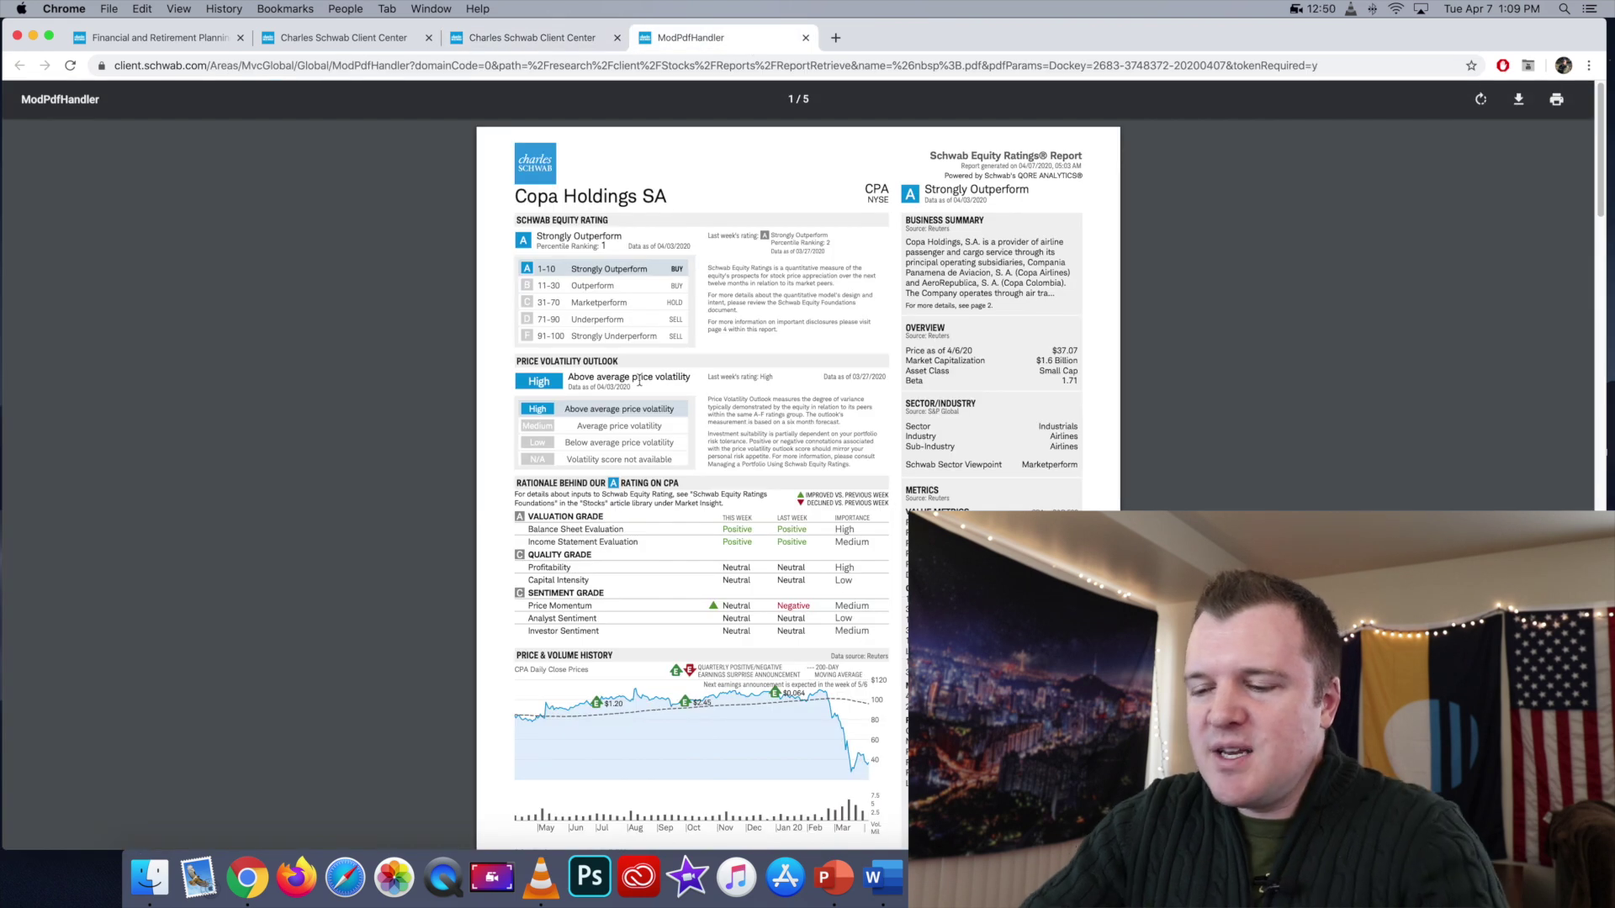
key(super+equal)
key(super+equal)
key(super+equal)
key(super+equal)
key(super+equal)
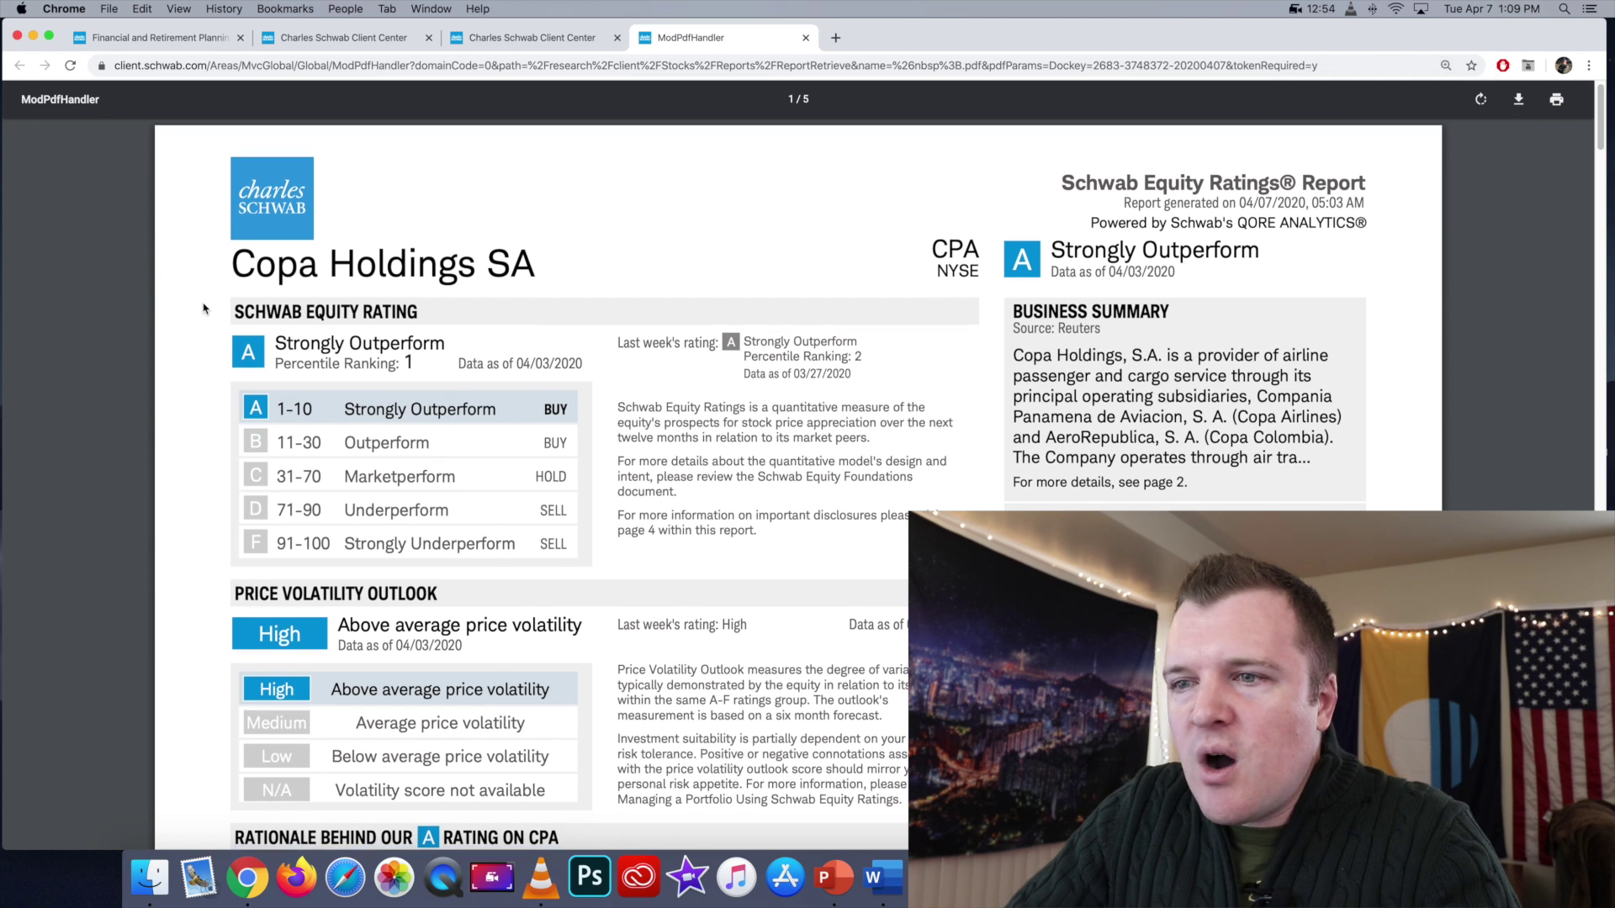
Read through the report, then show the stock list's Analyst Ratings view.
scroll(207, 269, down, 5)
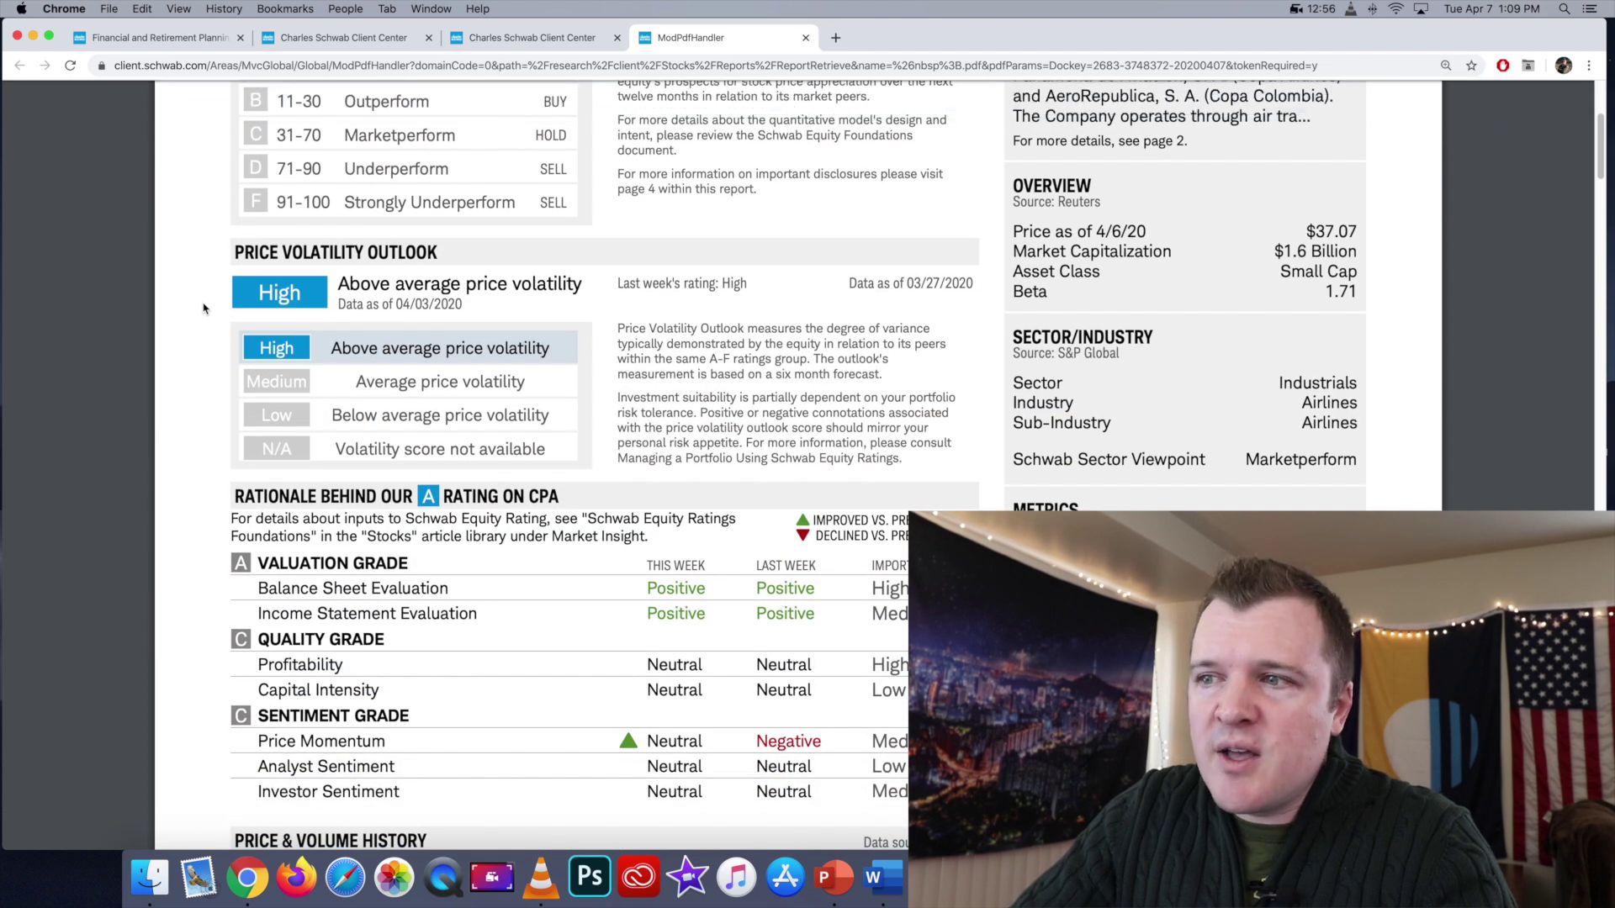
scroll(202, 309, down, 3)
scroll(202, 309, down, 1)
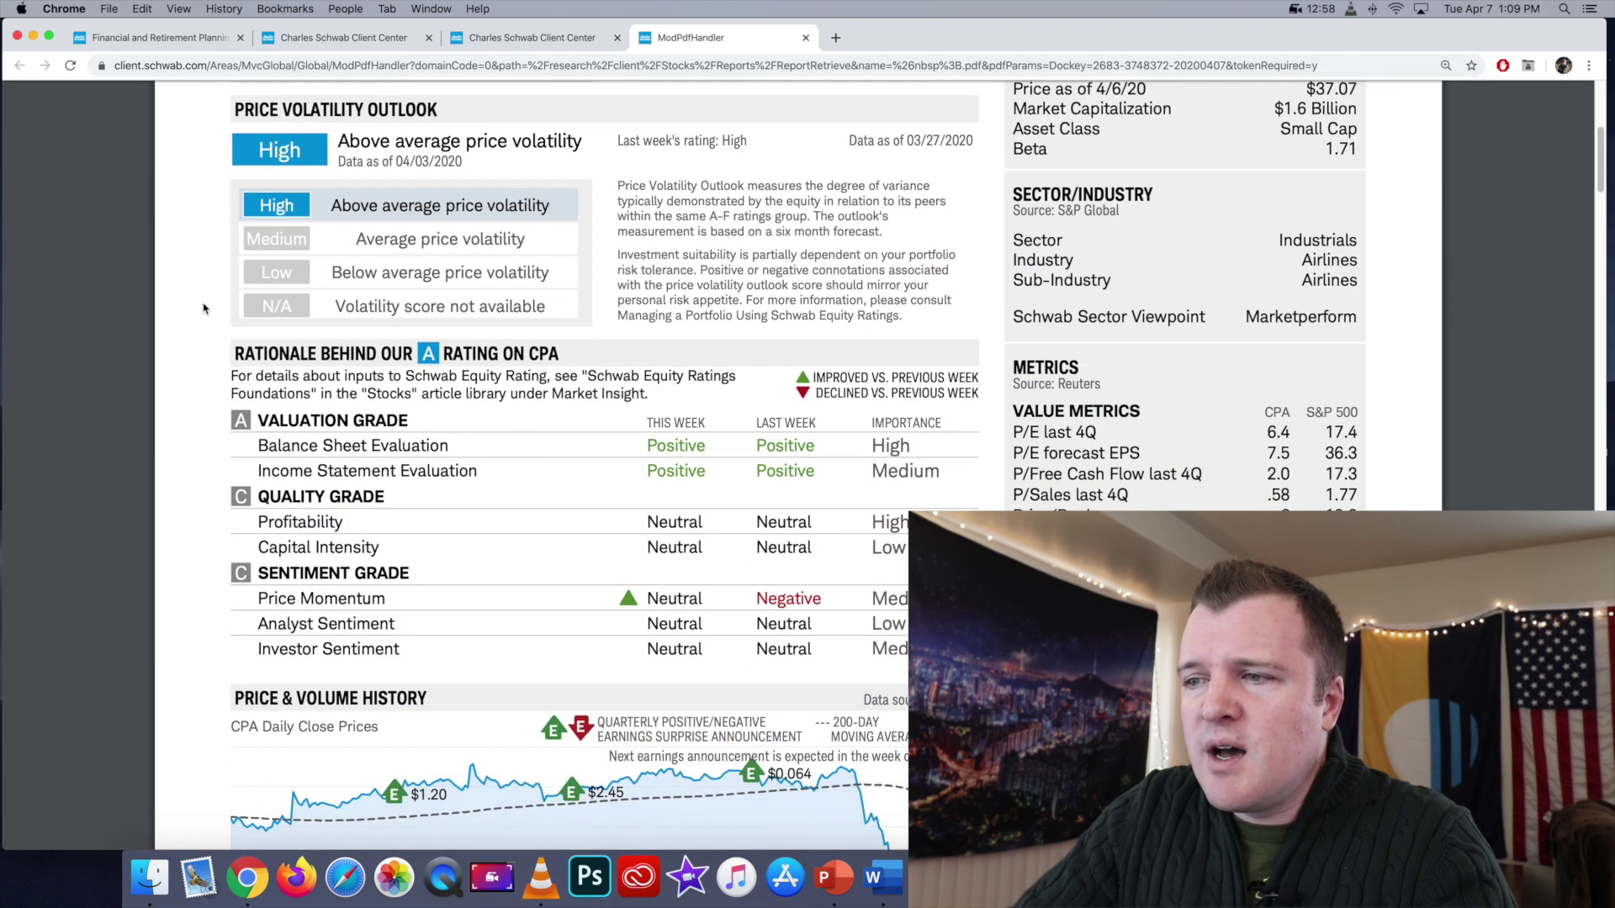
scroll(203, 309, up, 8)
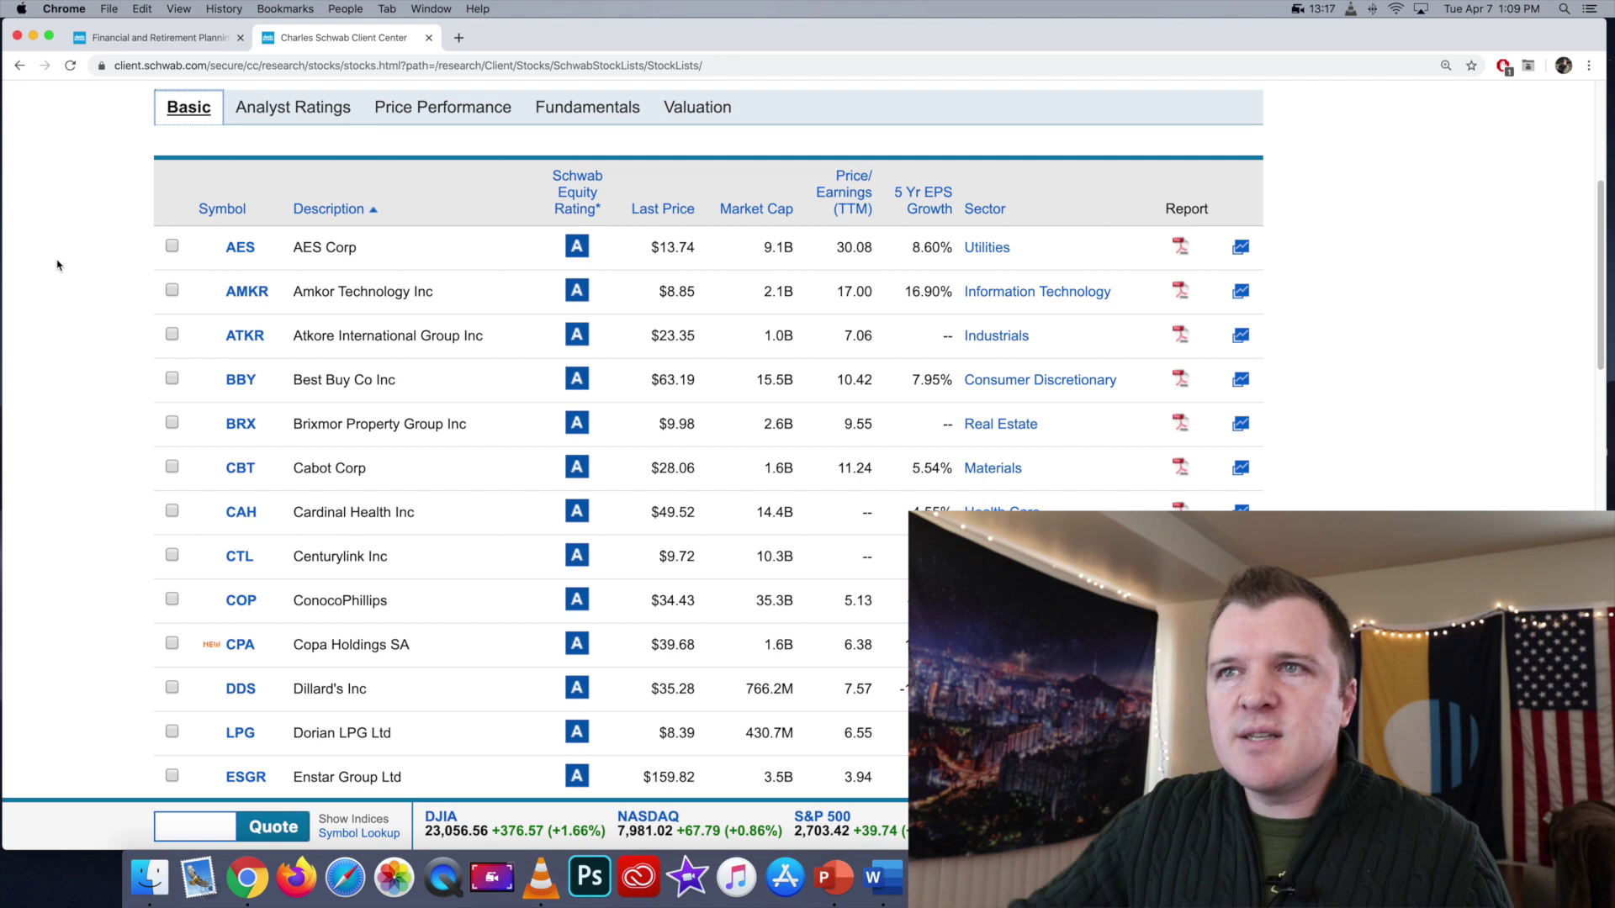
click(294, 111)
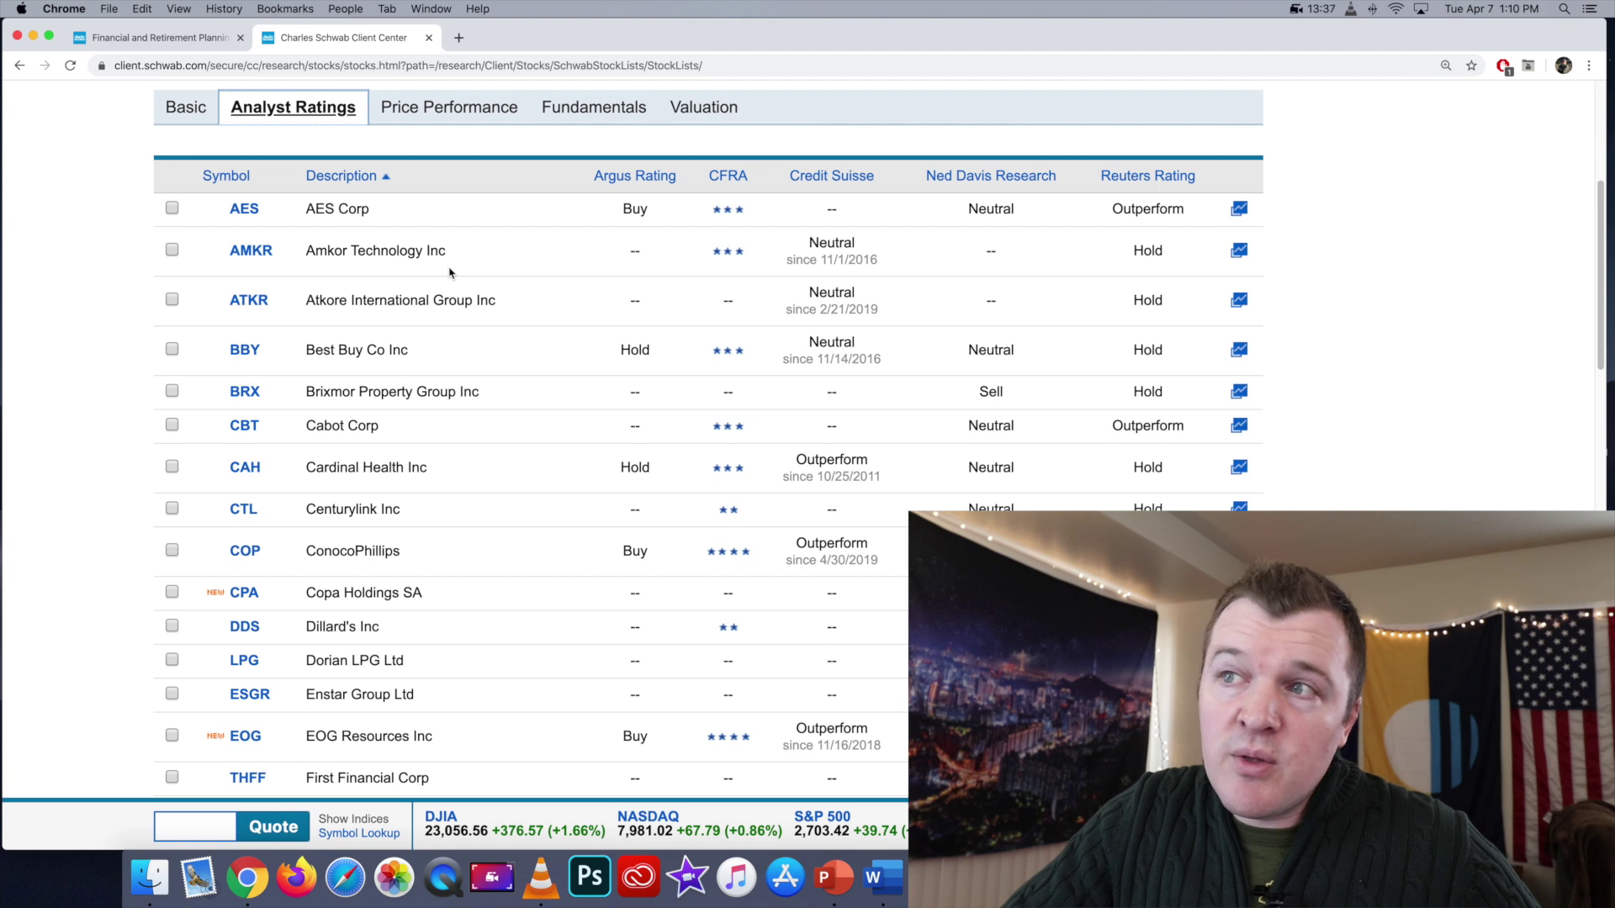
Compare the listed stocks' price performance, growth and profitability fundamentals, and valuation ratios.
scroll(450, 271, down, 5)
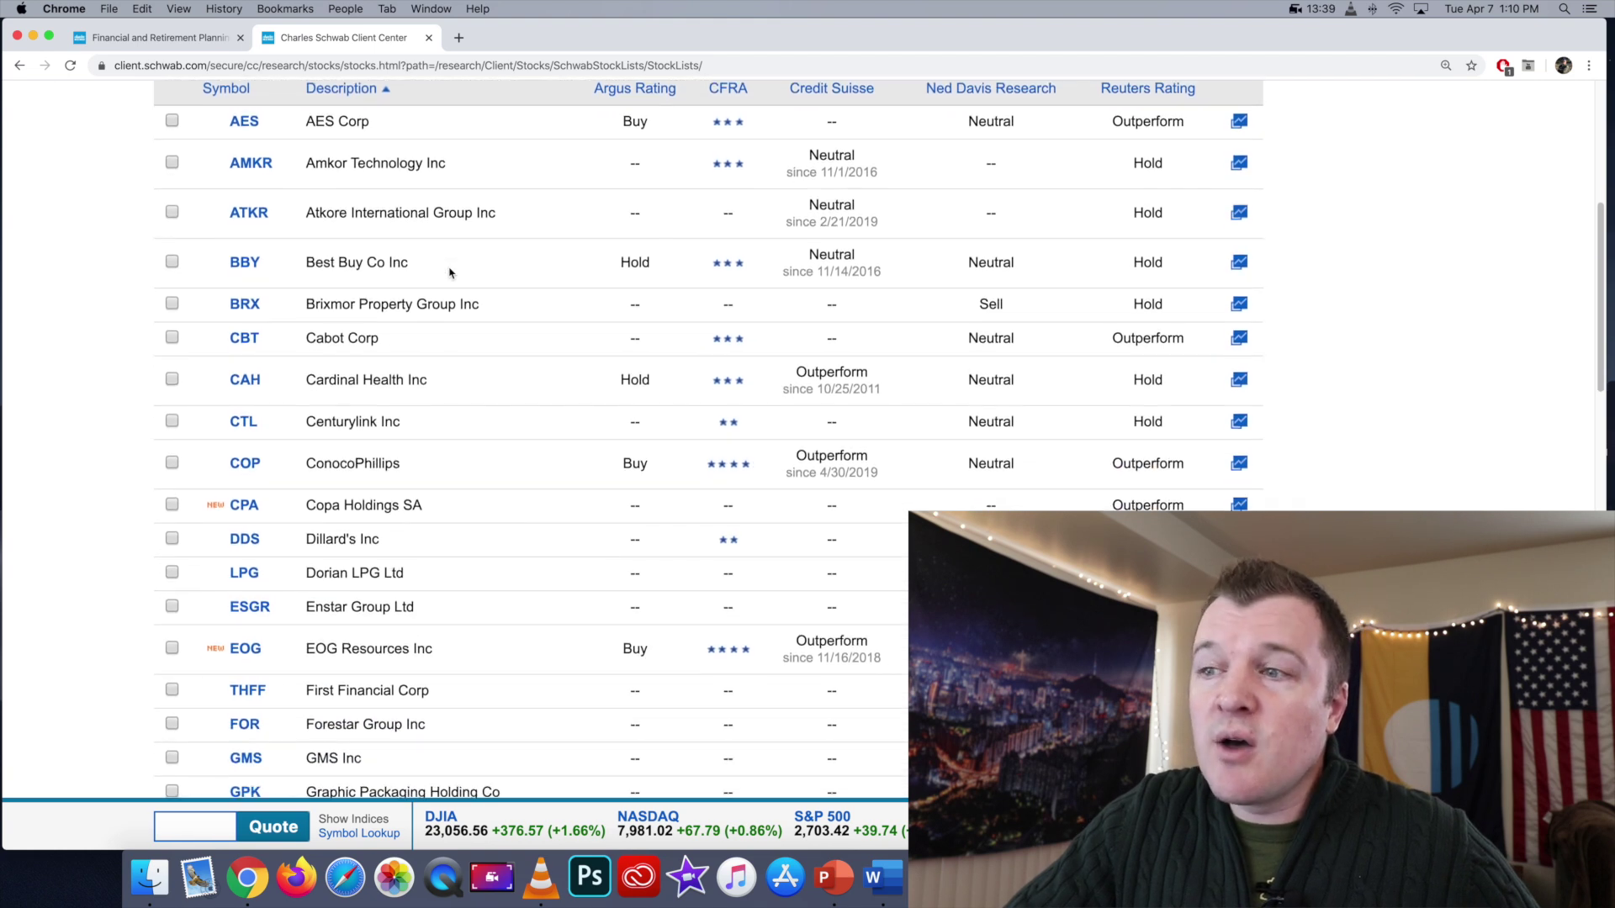
scroll(450, 272, down, 10)
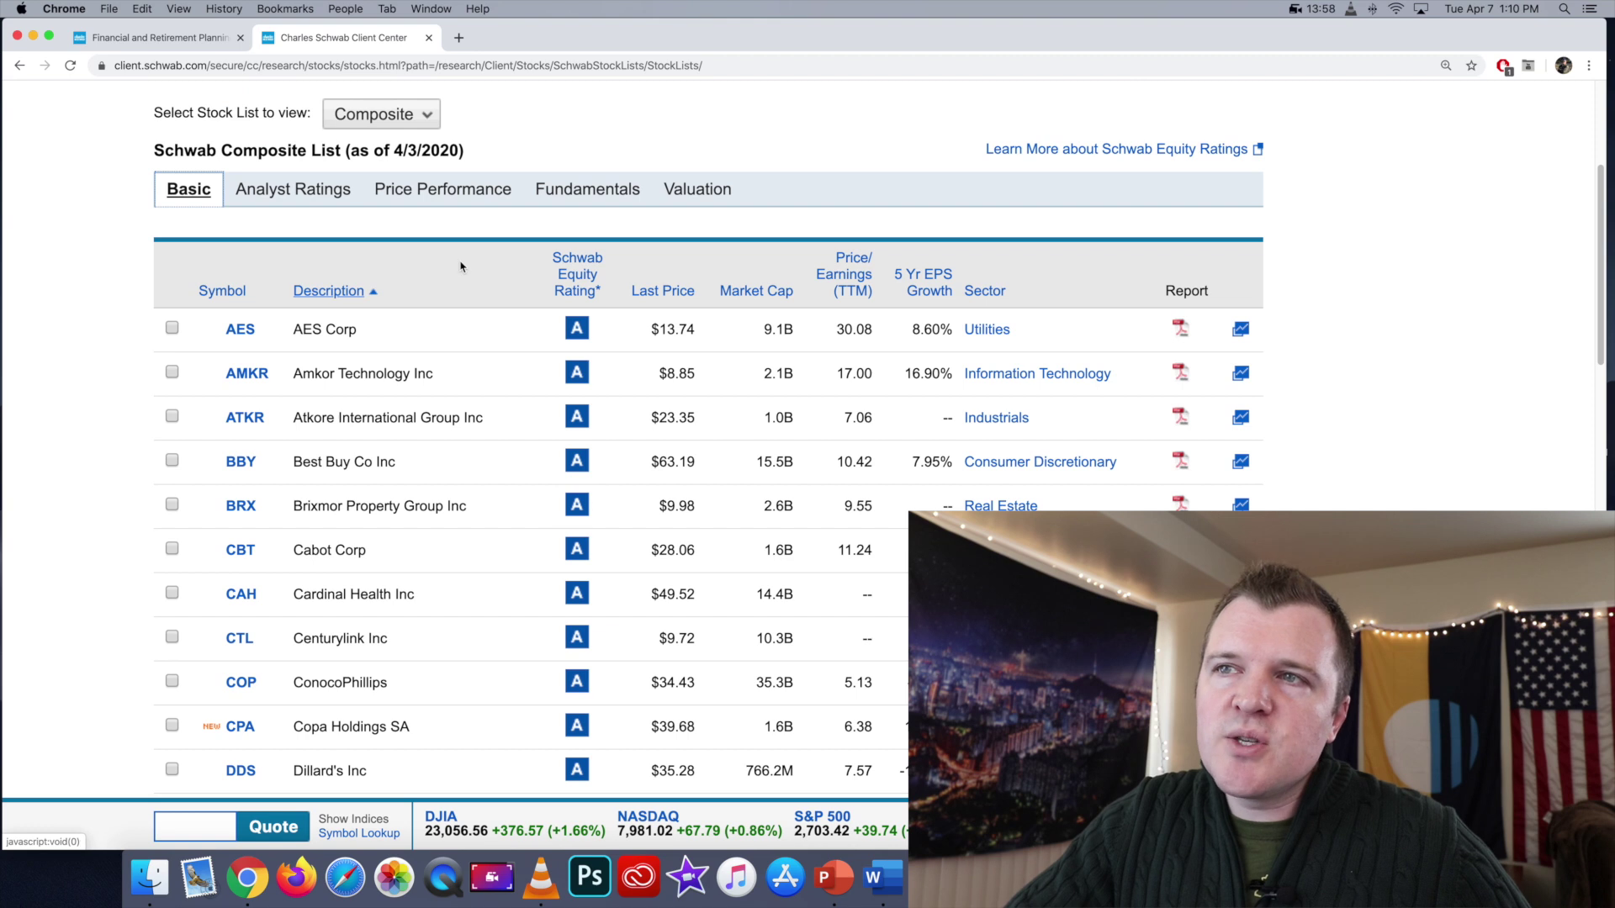
click(474, 194)
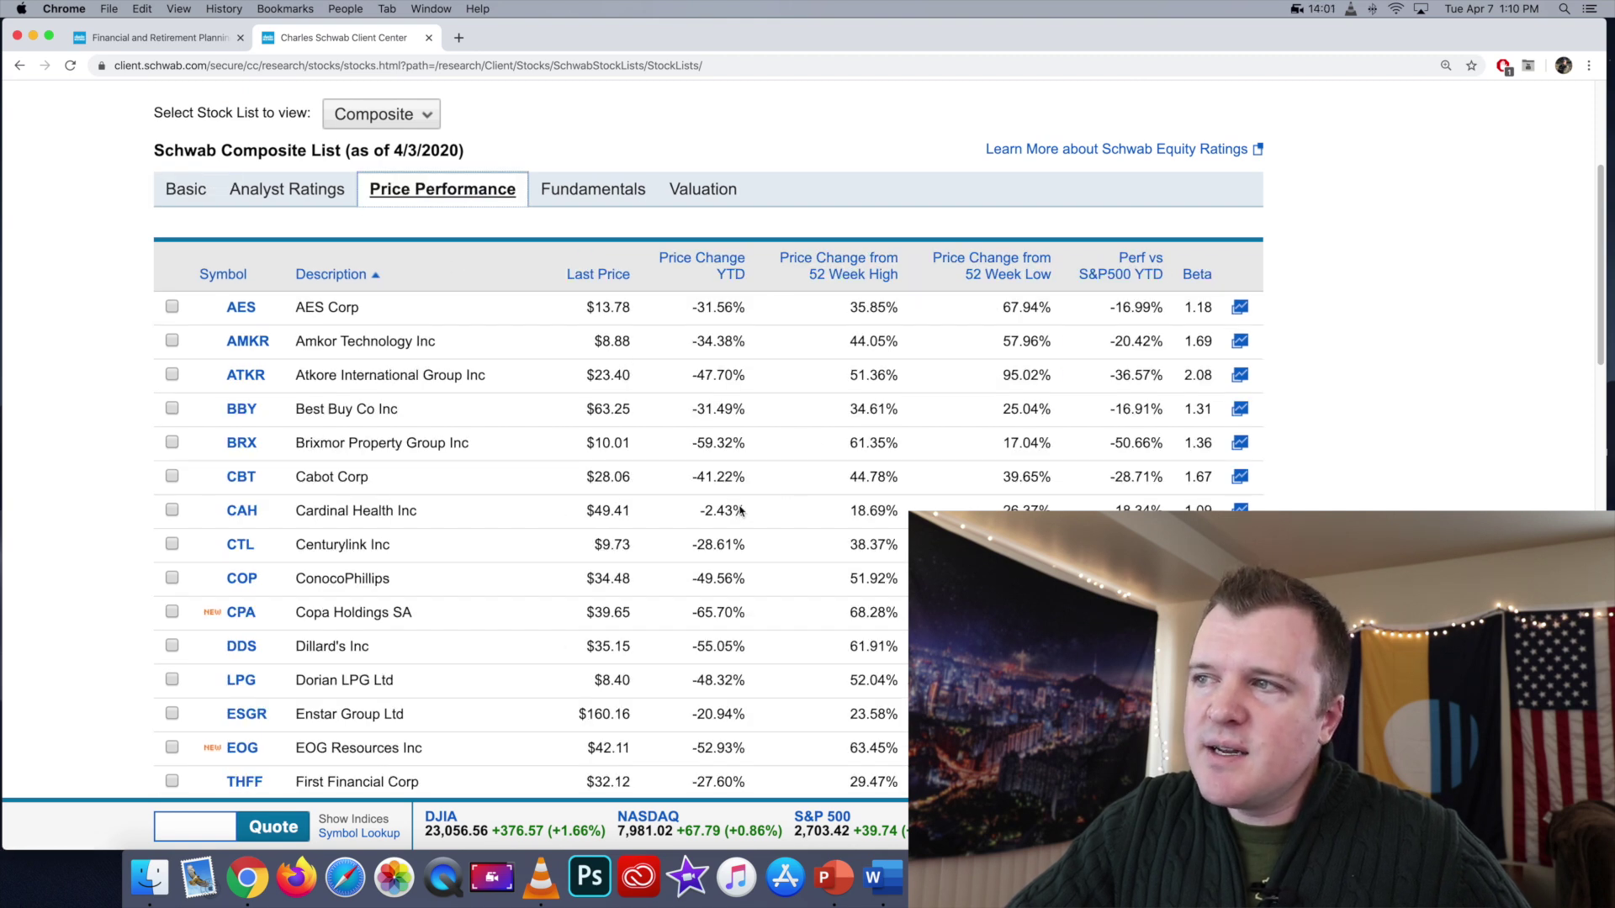
click(602, 190)
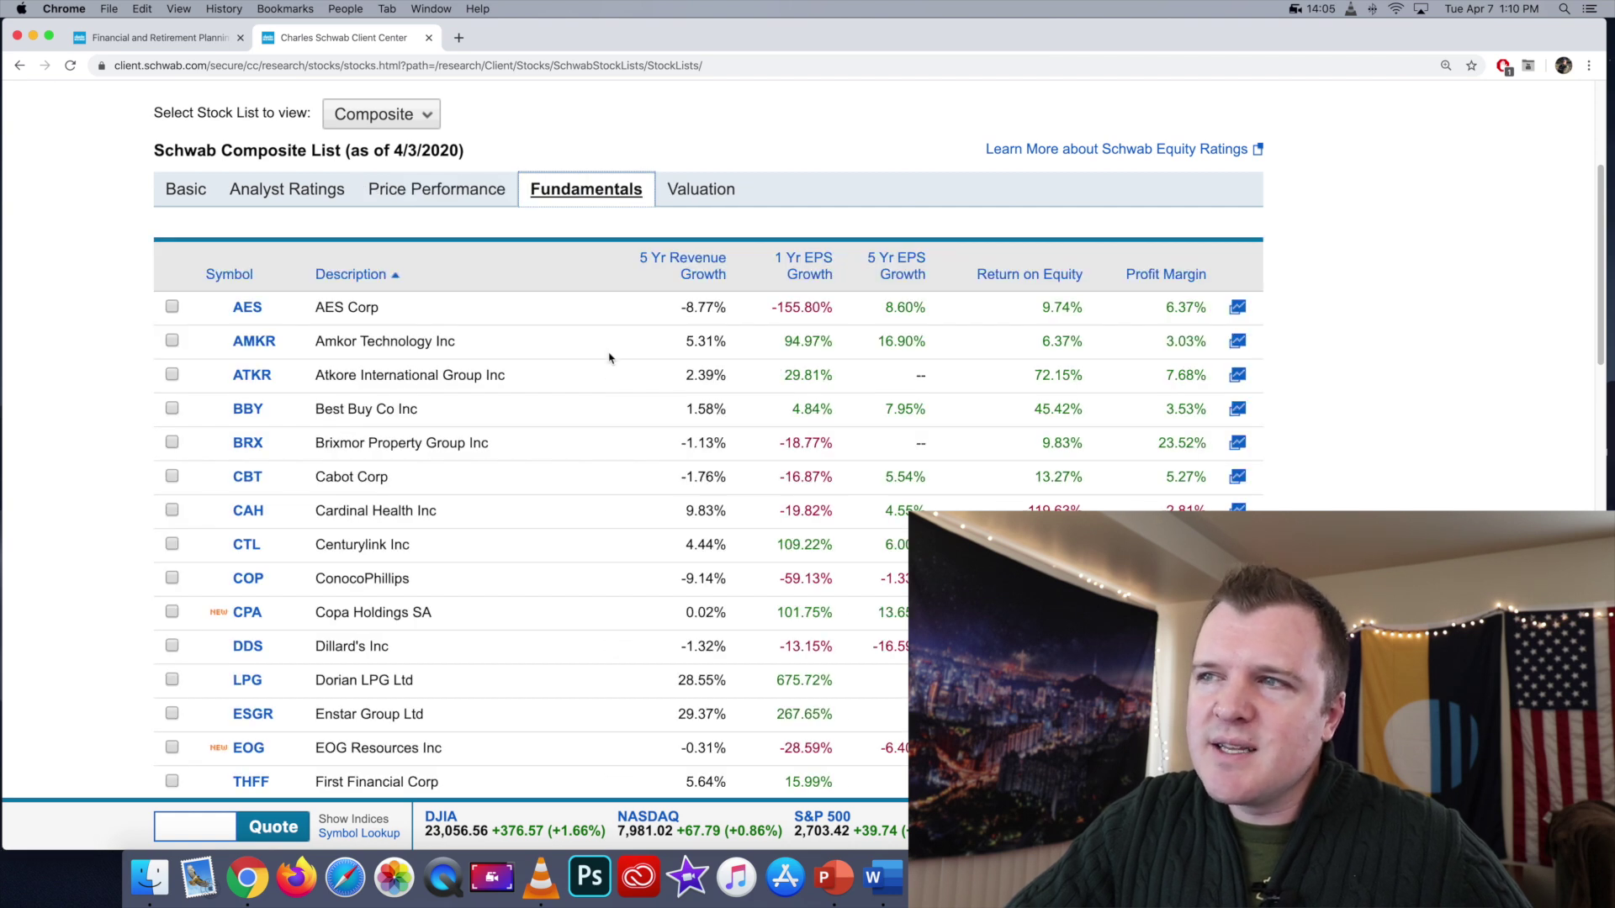
click(703, 193)
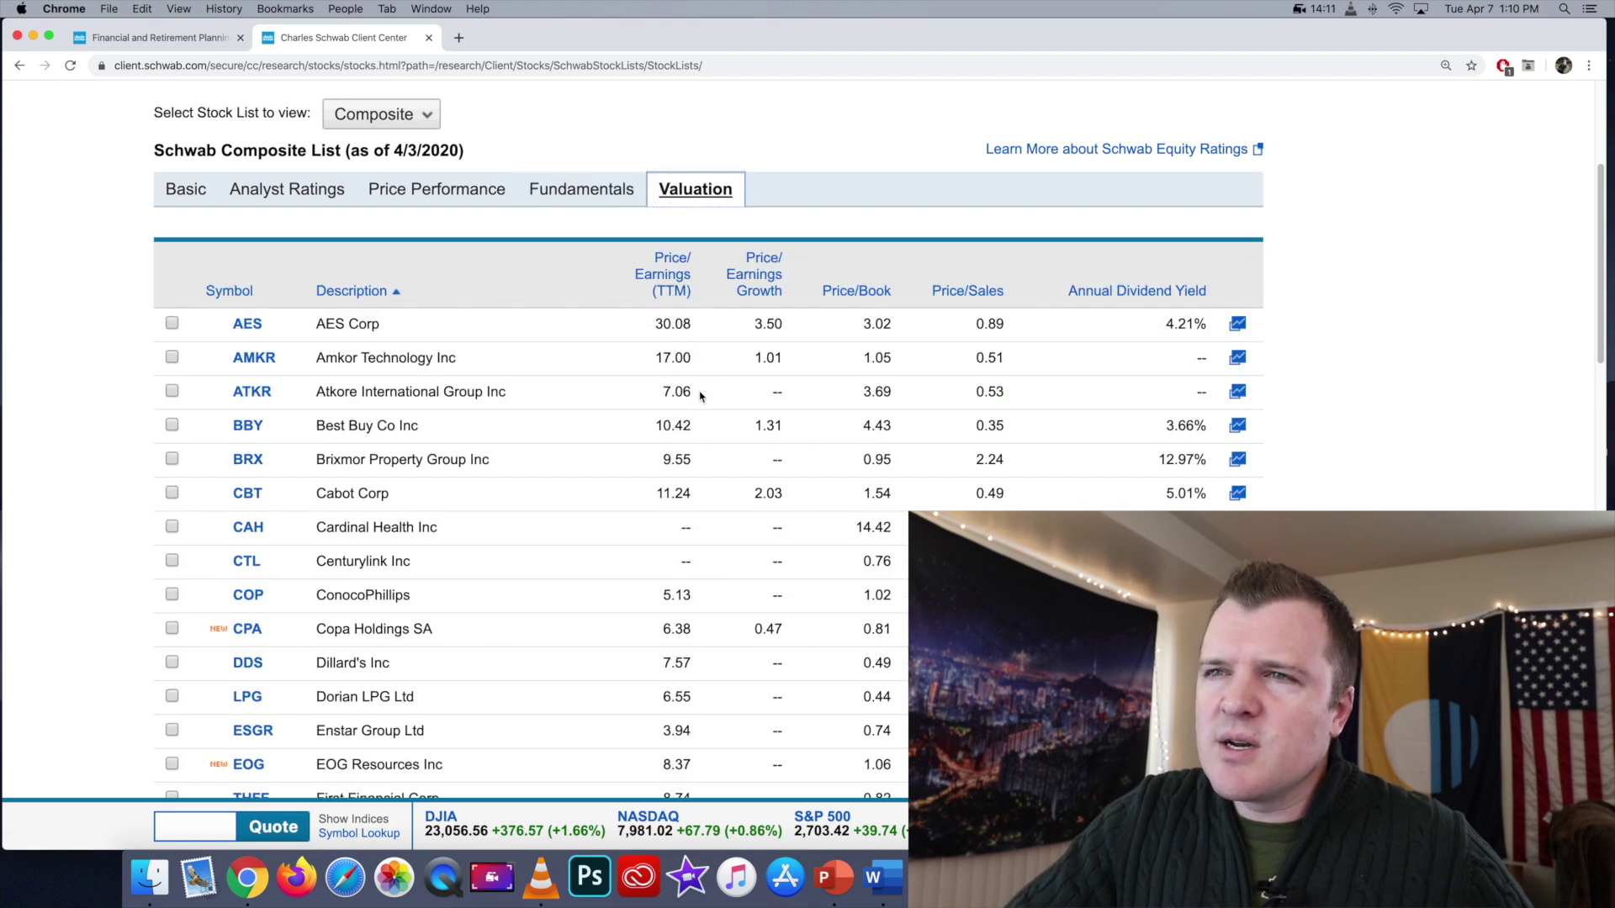
scroll(699, 396, up, 1)
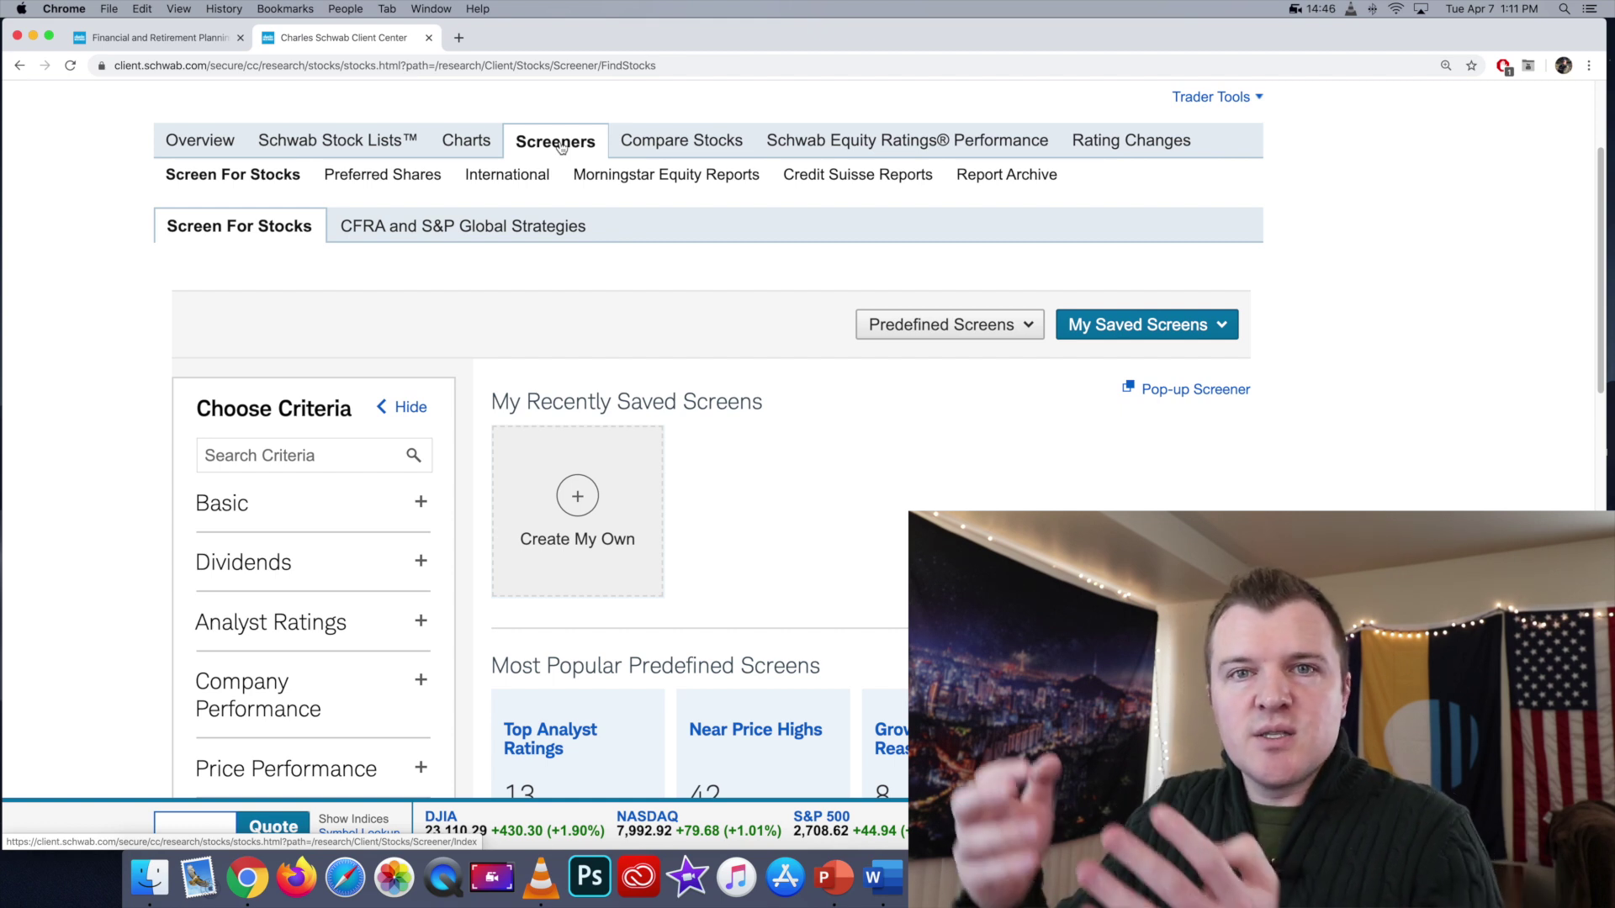
Add the Dividends > Upcoming Dividends criterion for the Next 7 Days and view the 111 matches.
scroll(561, 148, down, 3)
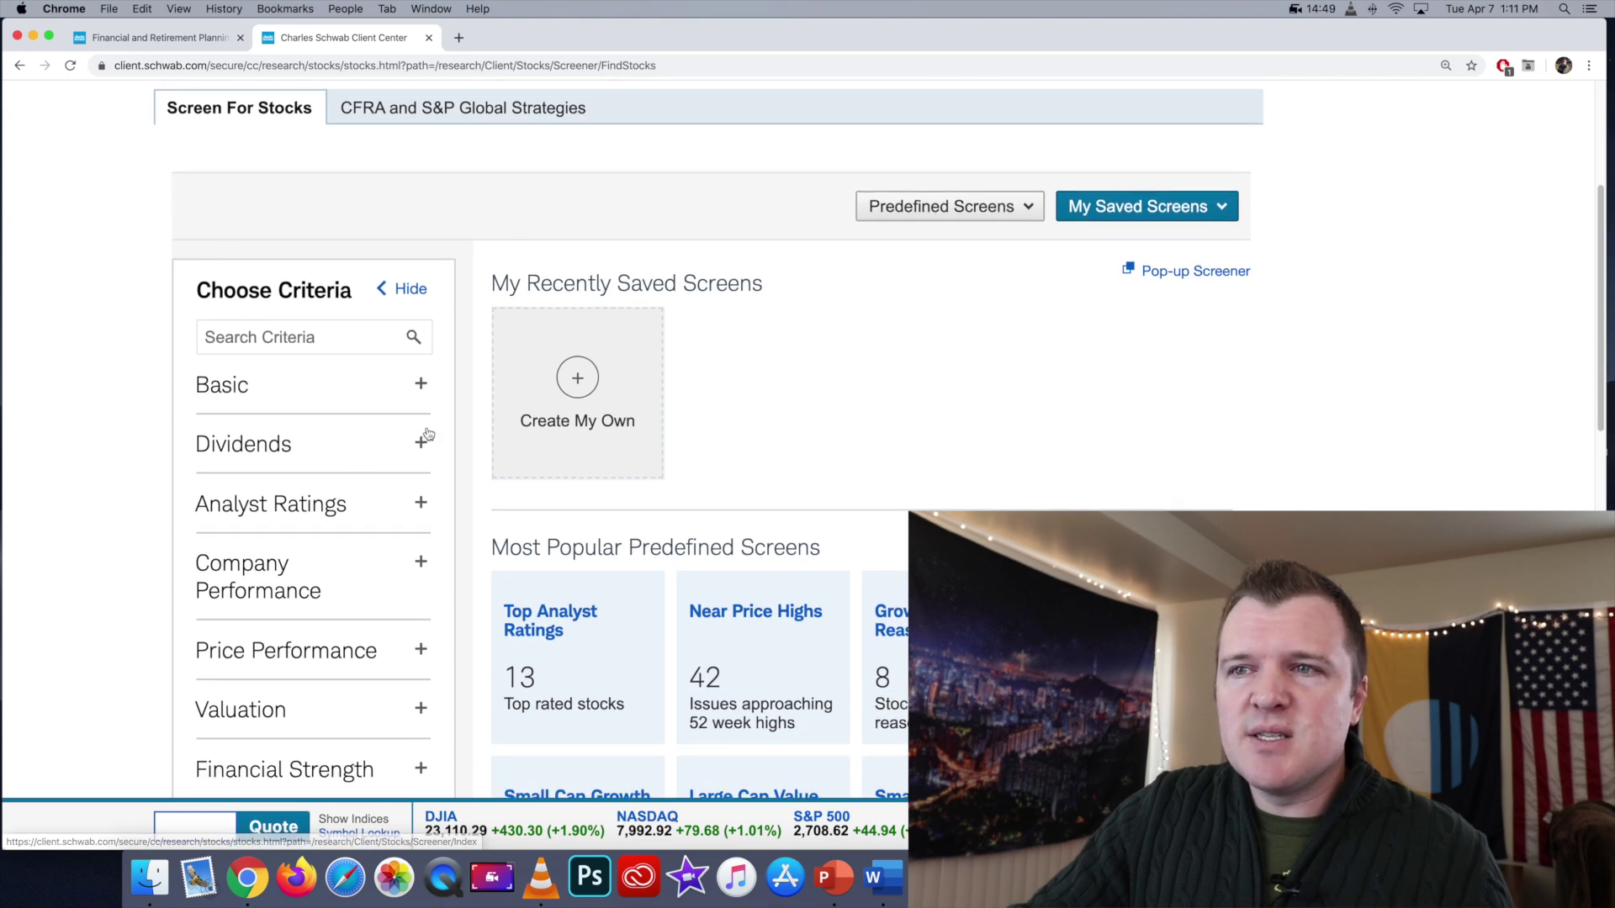
click(329, 452)
scroll(329, 453, down, 2)
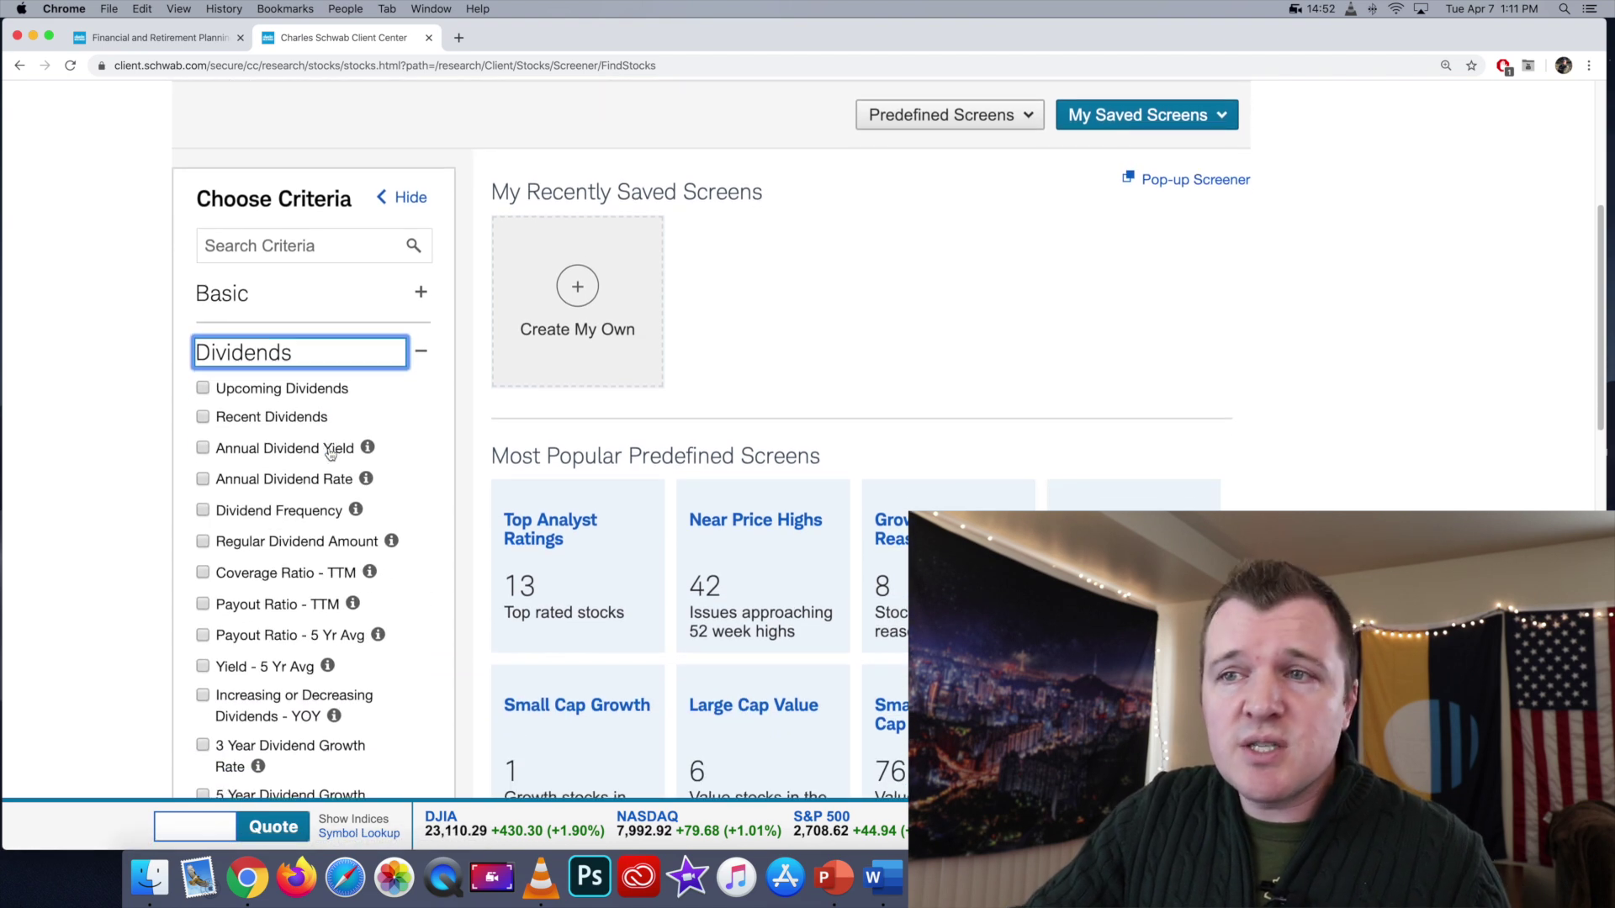
click(206, 394)
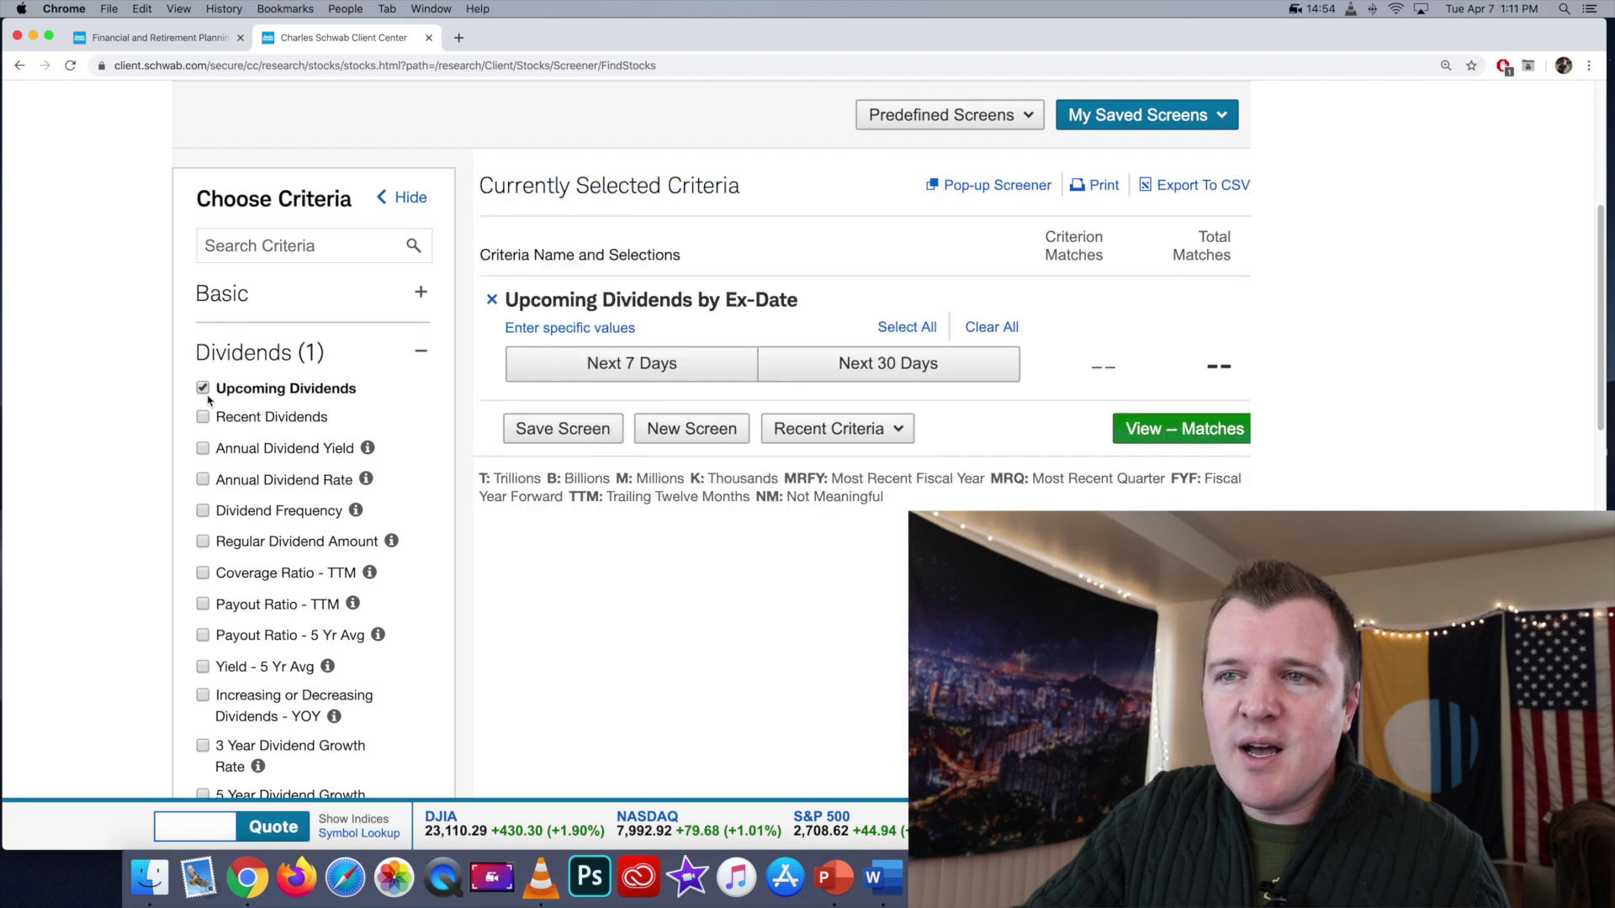
click(580, 362)
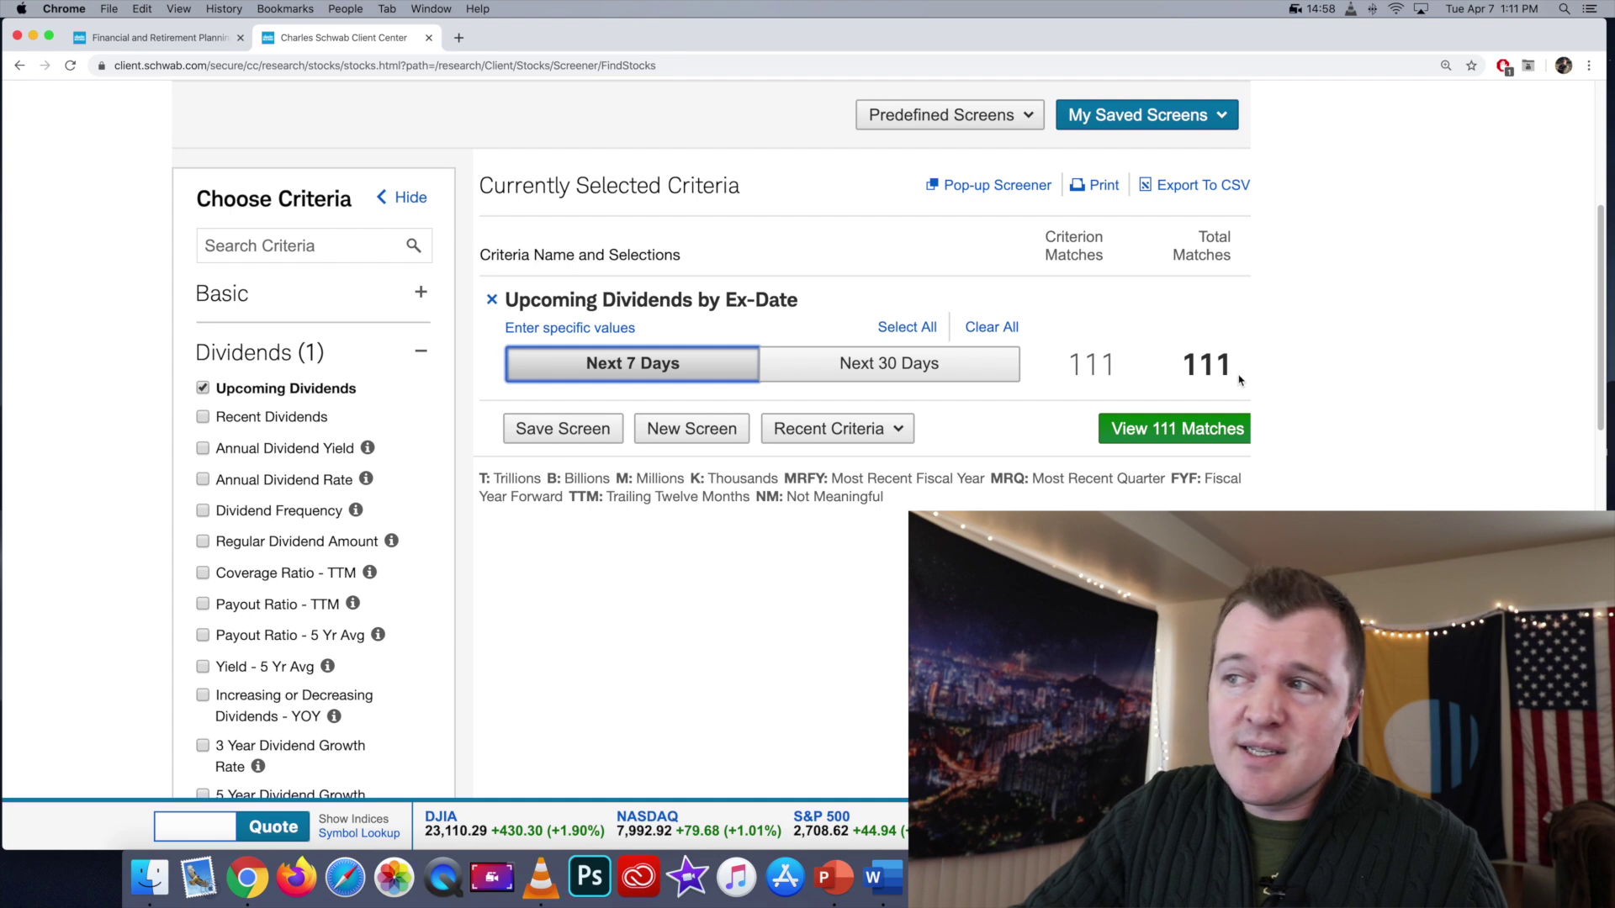
scroll(1205, 350, down, 2)
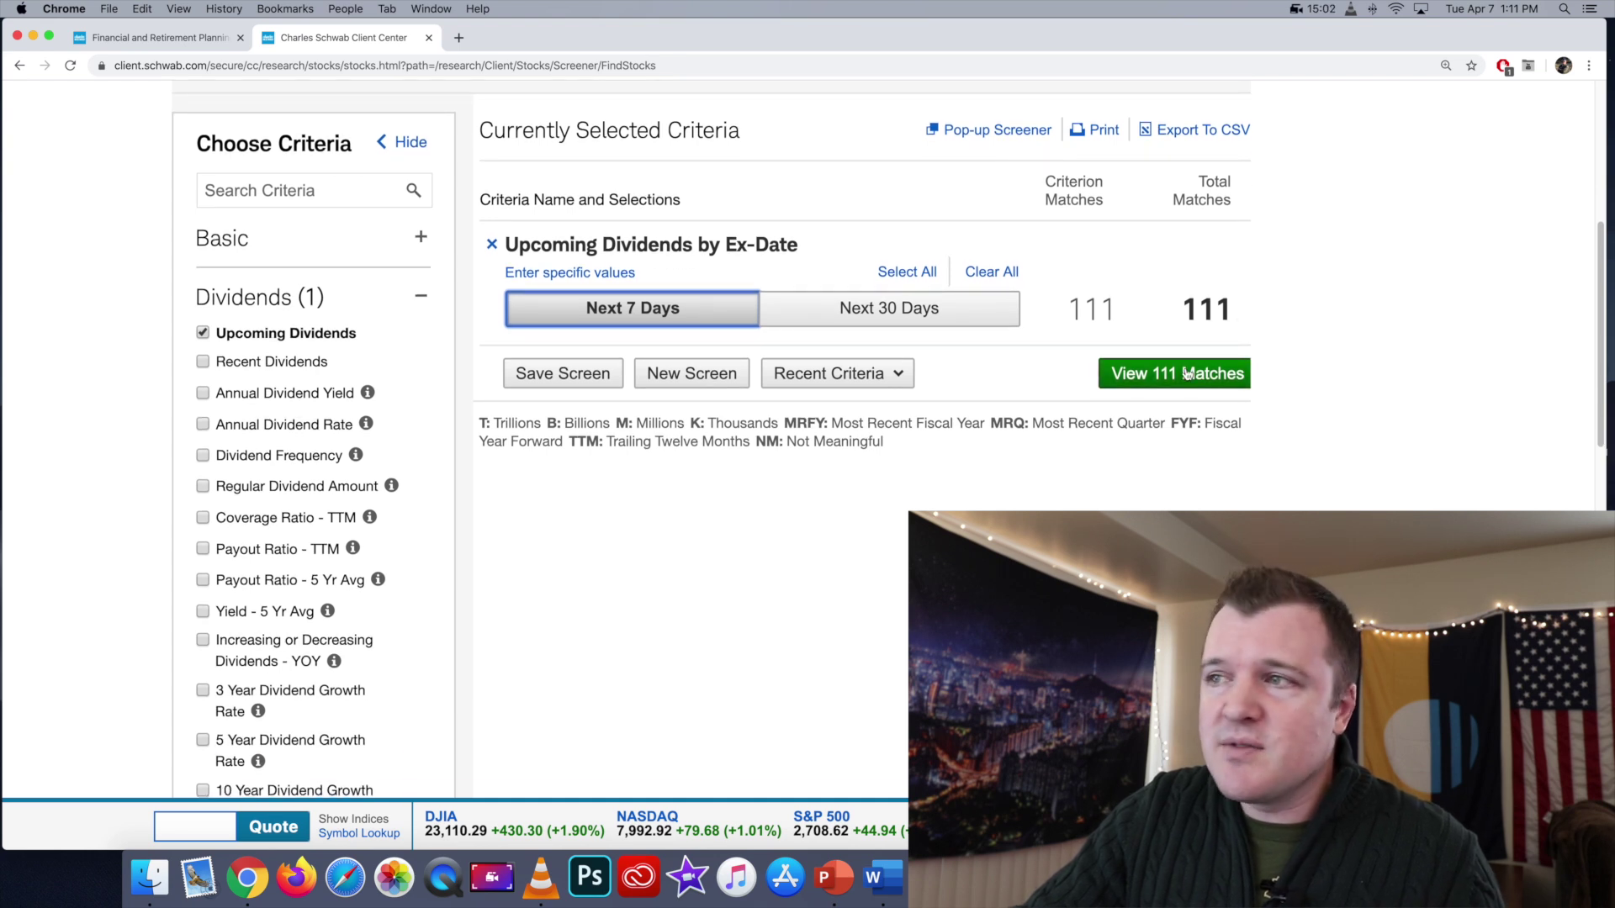
click(1187, 373)
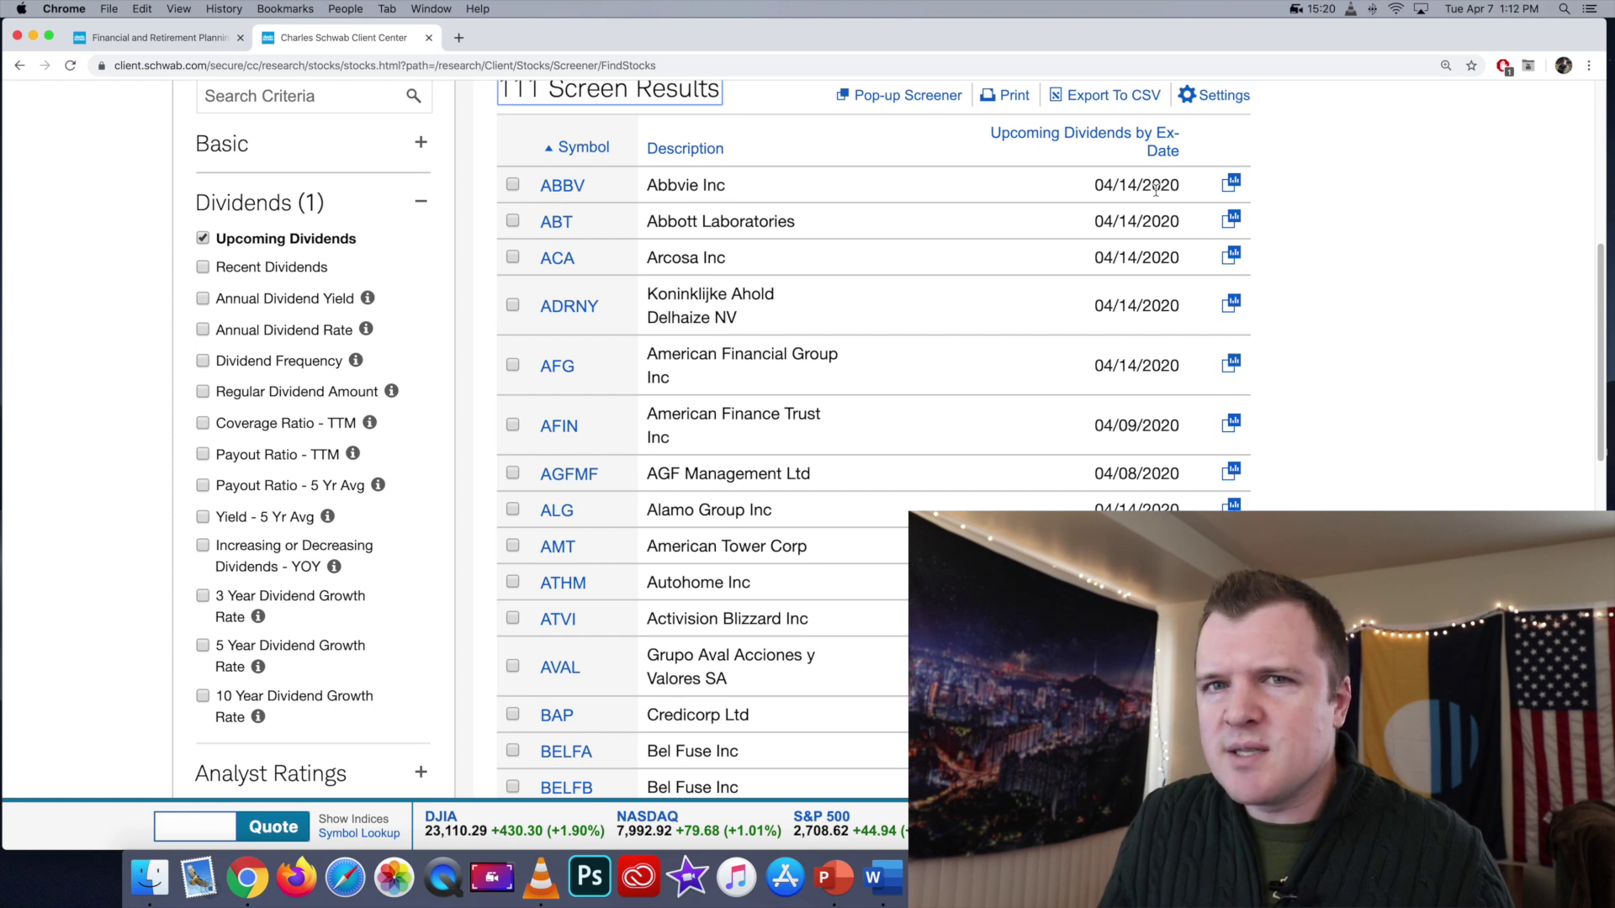
Replace the dividend criterion with a Schwab Equity Rating of A and view the 266 matches.
scroll(1156, 190, up, 2)
click(205, 320)
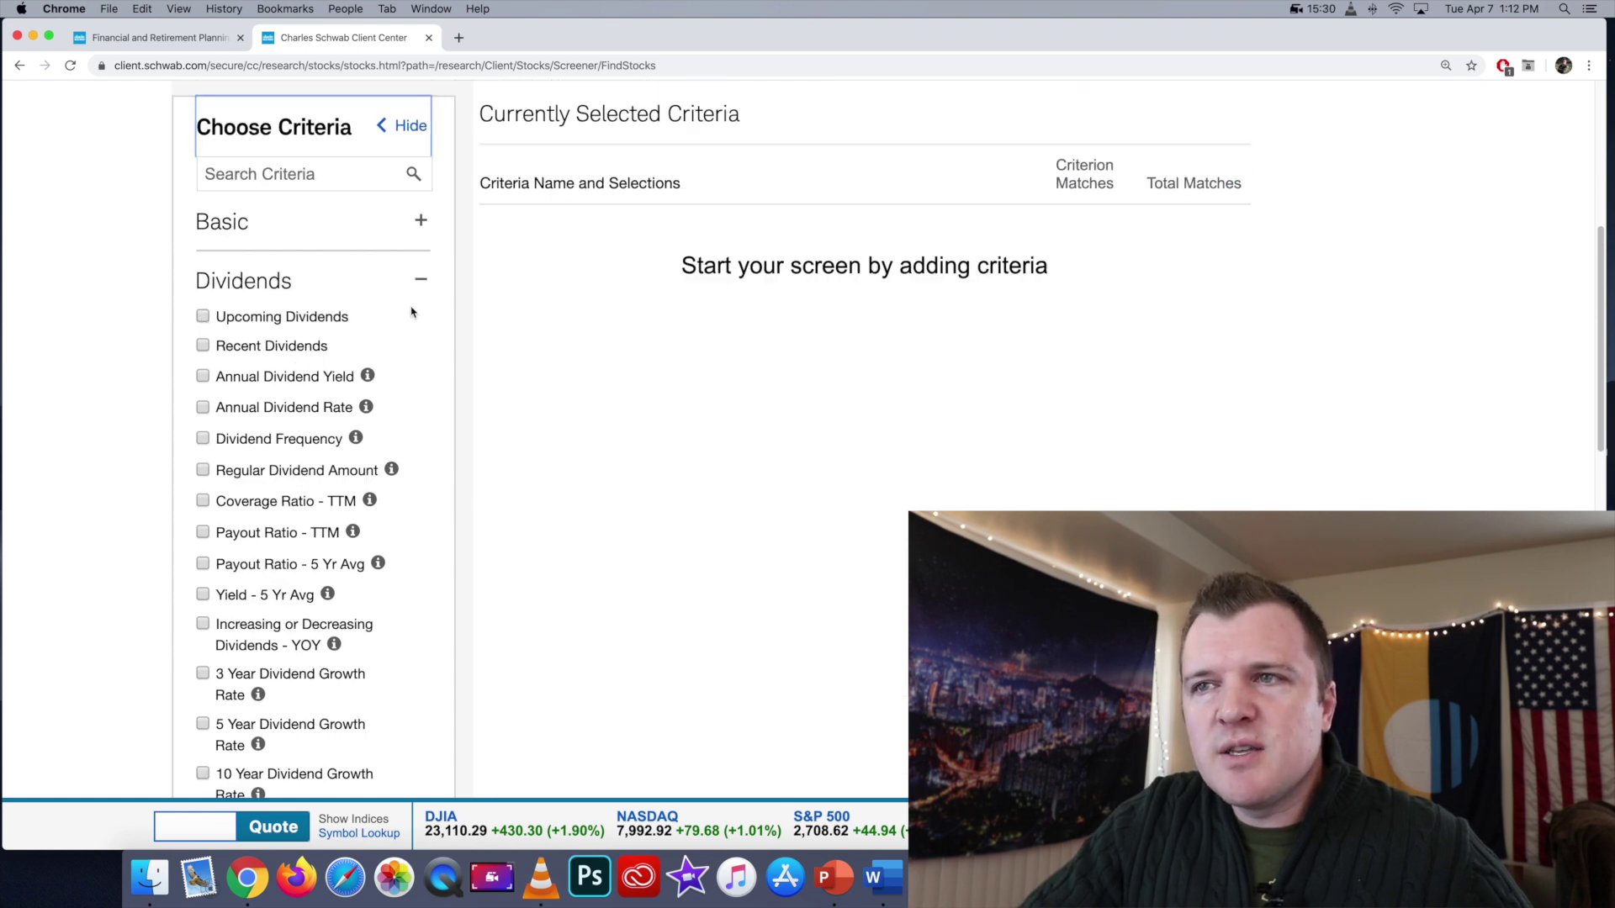
click(420, 284)
click(415, 347)
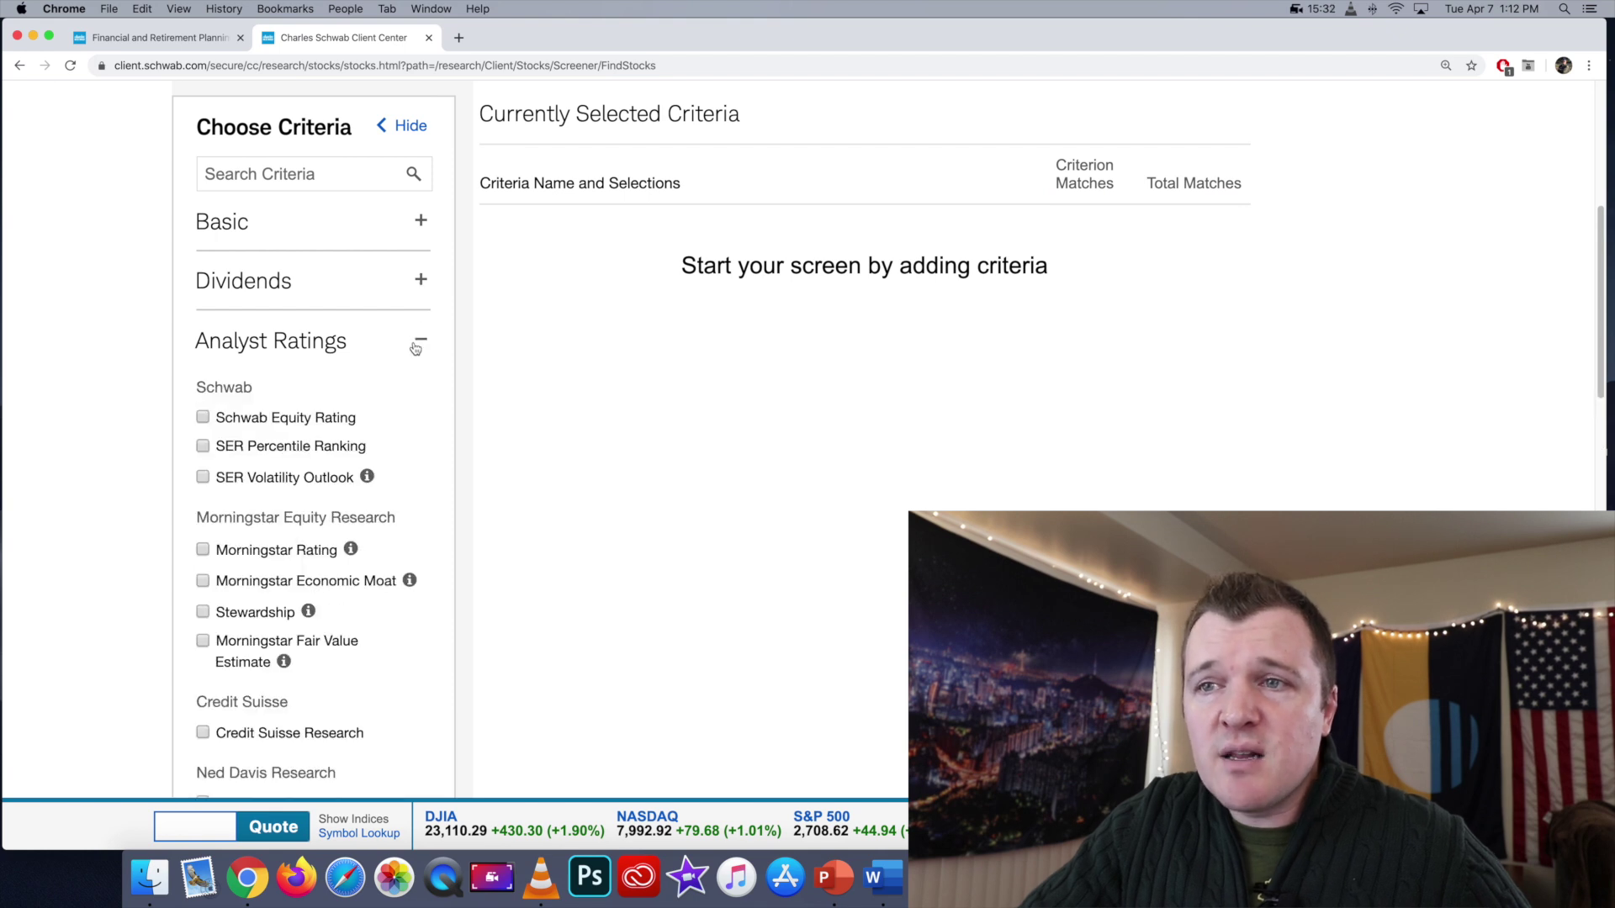
scroll(415, 348, down, 2)
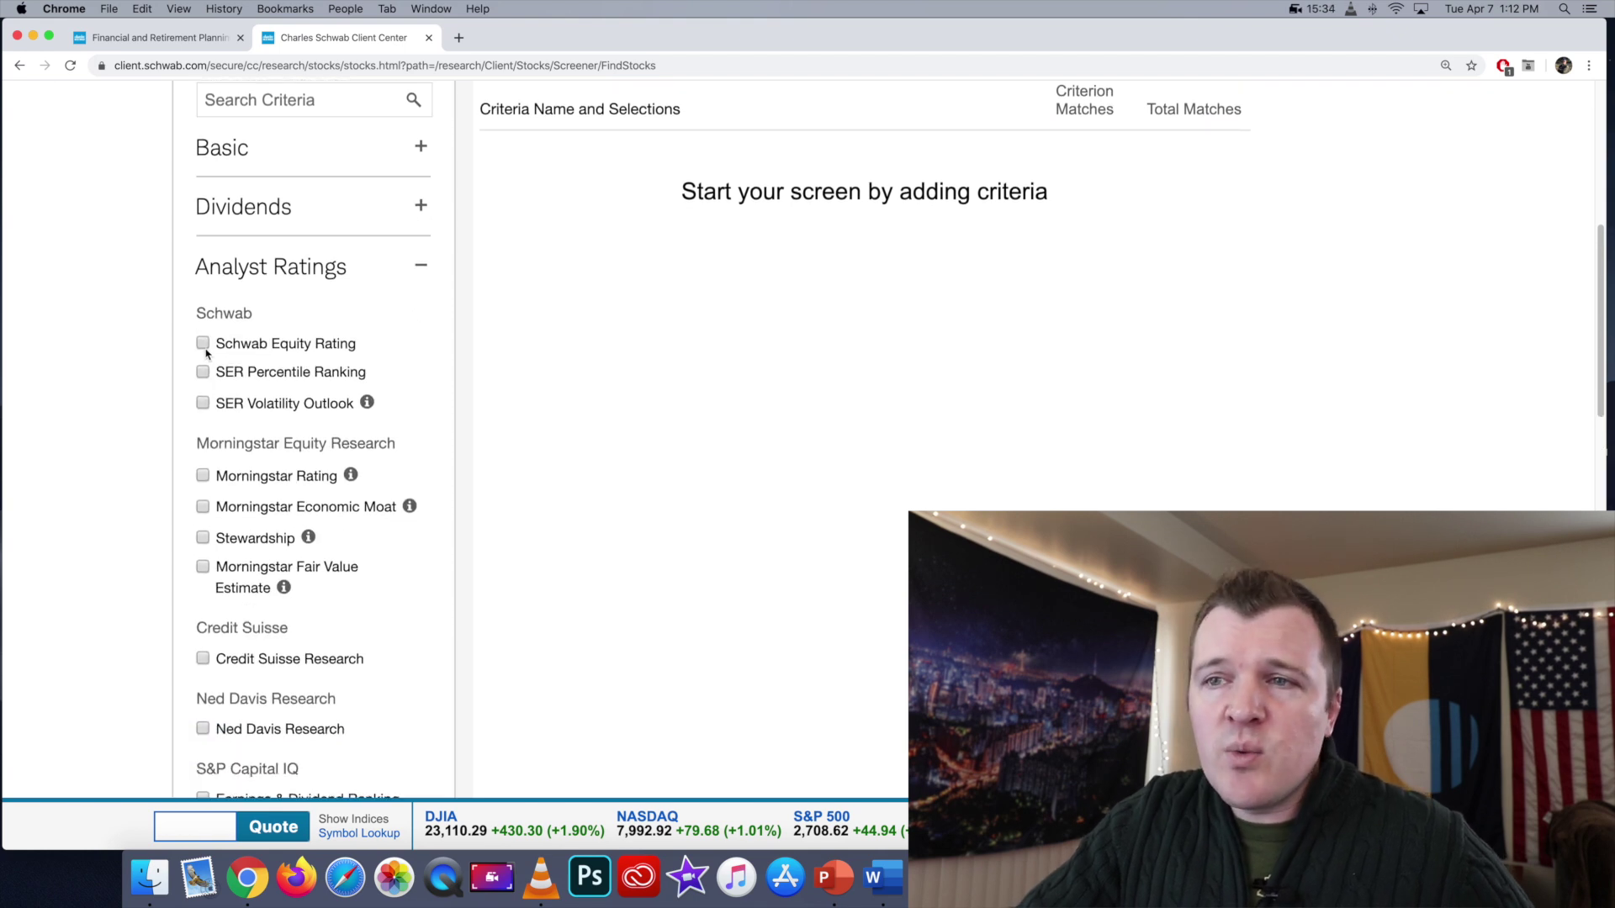
click(202, 344)
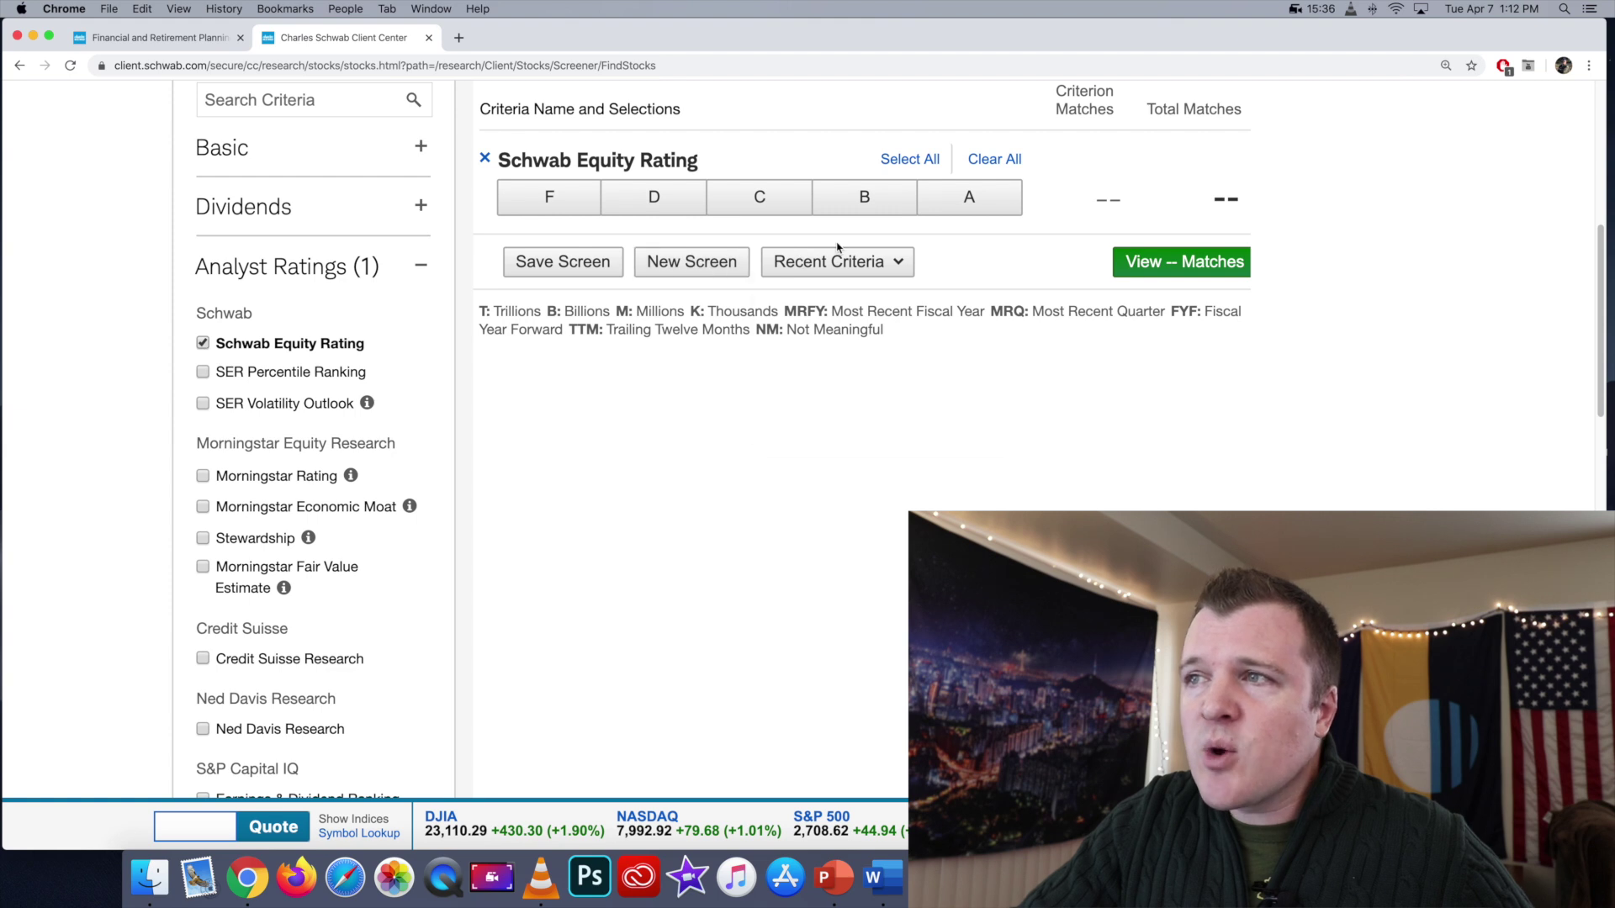
scroll(837, 247, up, 1)
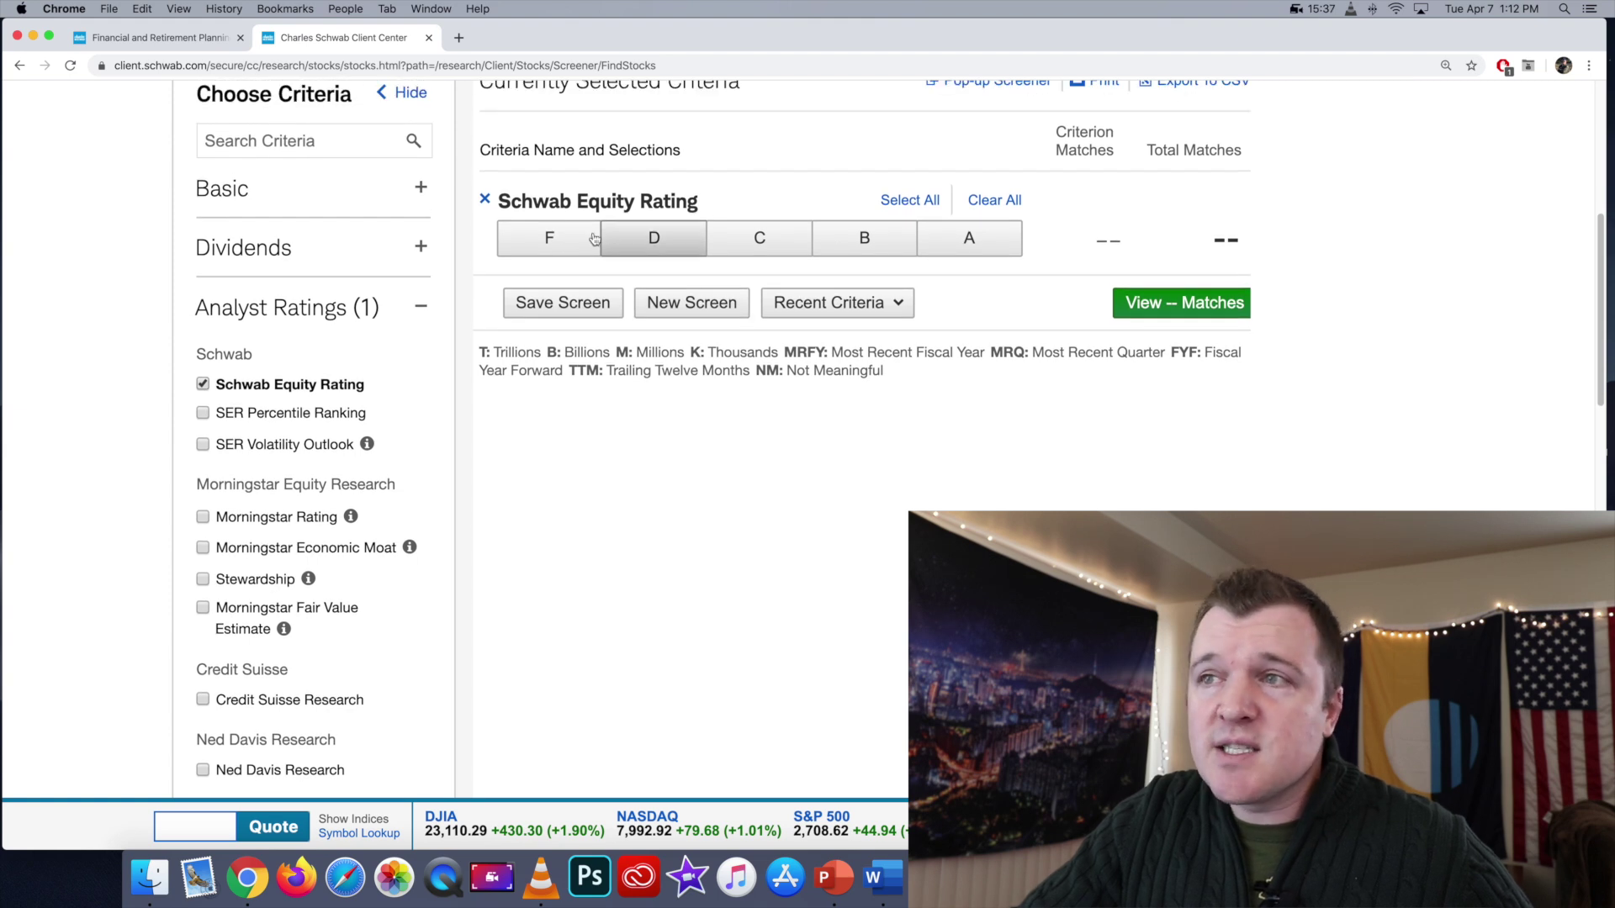
click(974, 244)
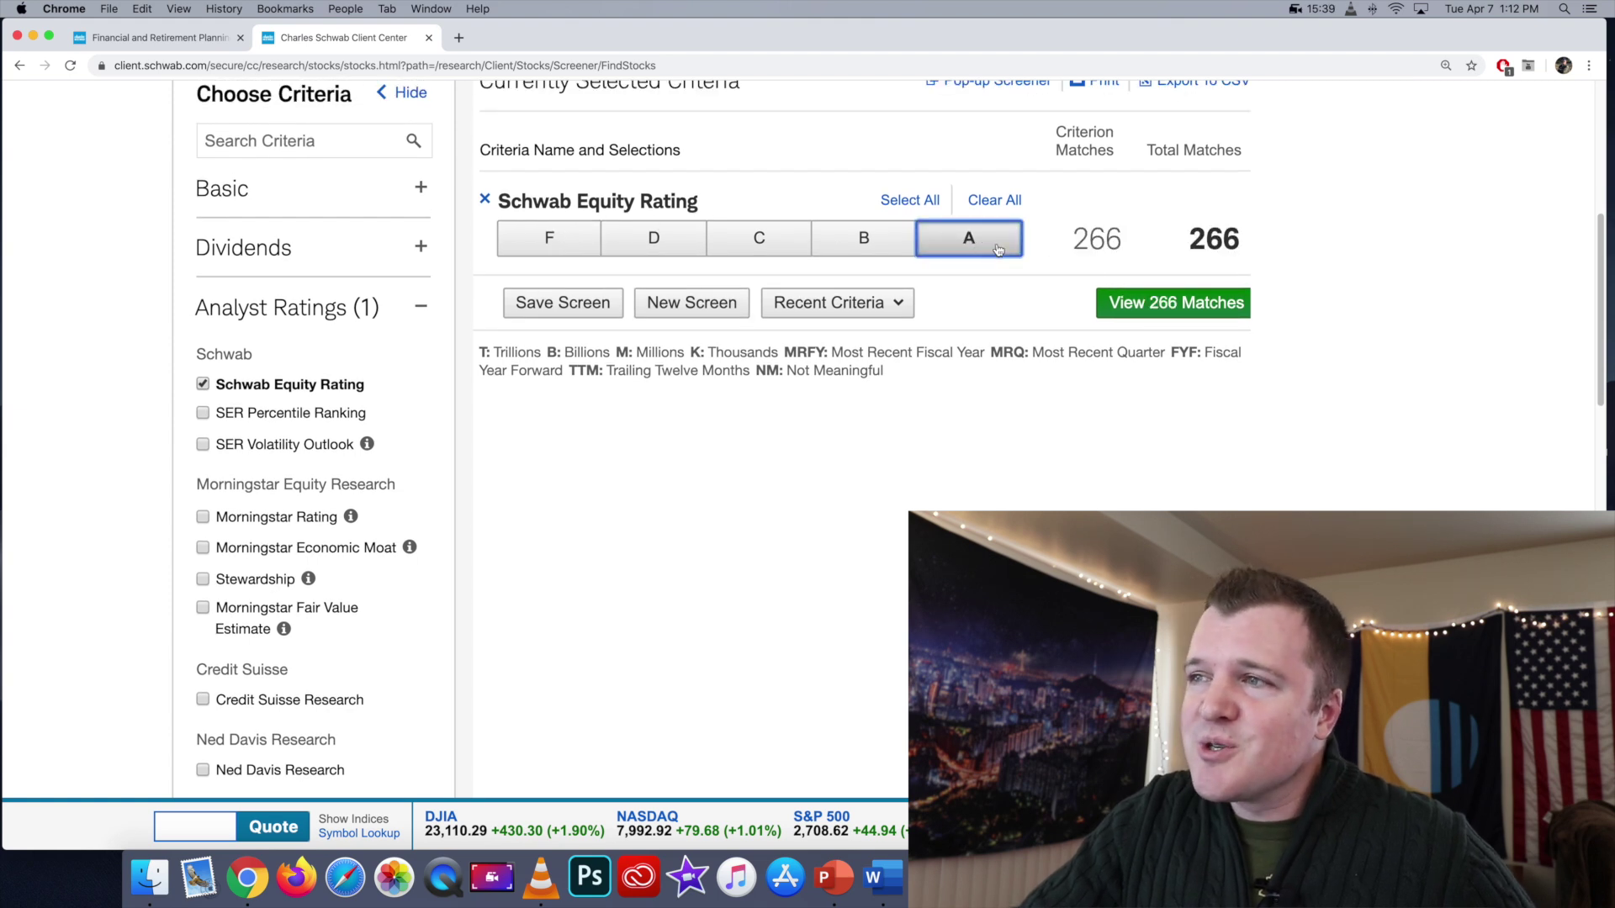
click(1127, 309)
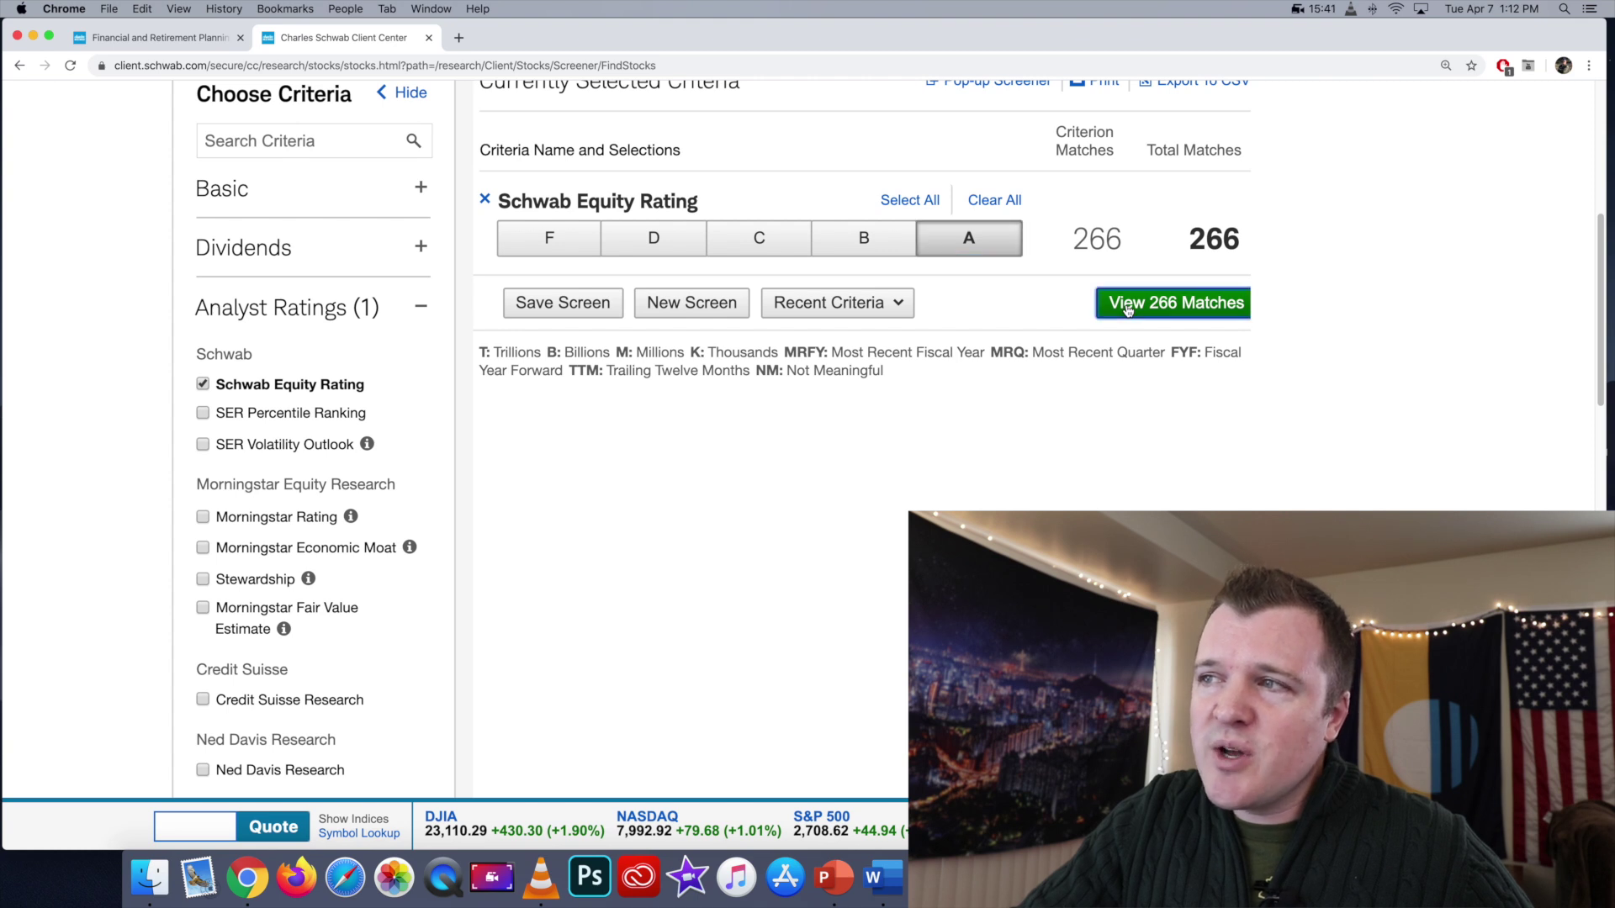
Swap Schwab Equity Rating for a five-star Morningstar Rating and browse the 283 matches.
scroll(1128, 311, up, 3)
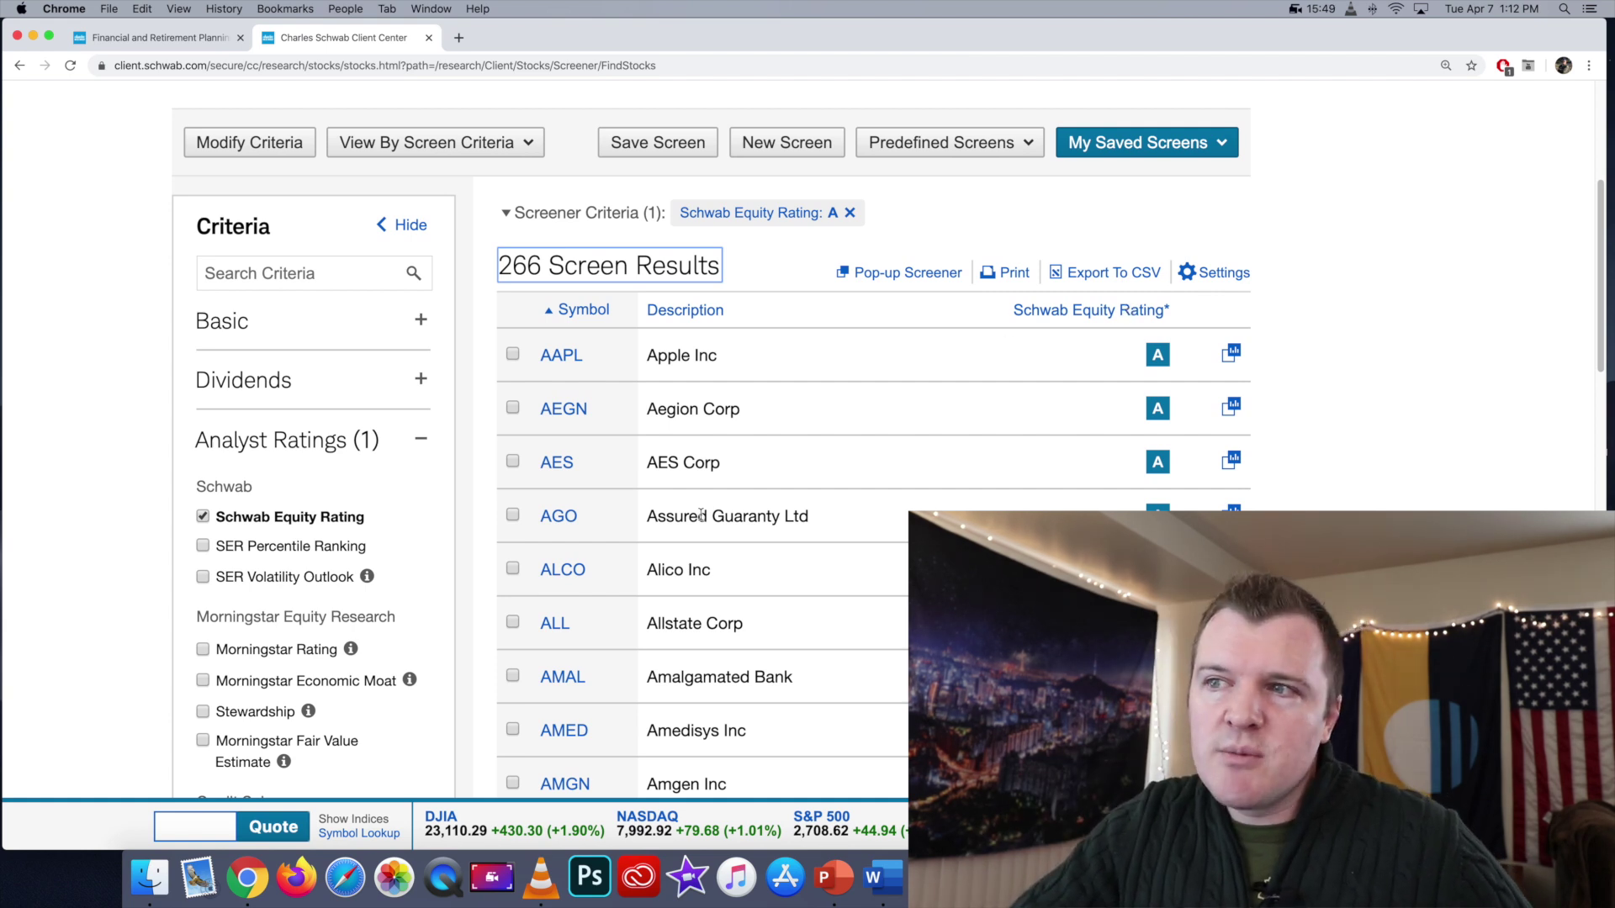
scroll(701, 516, down, 1)
click(265, 461)
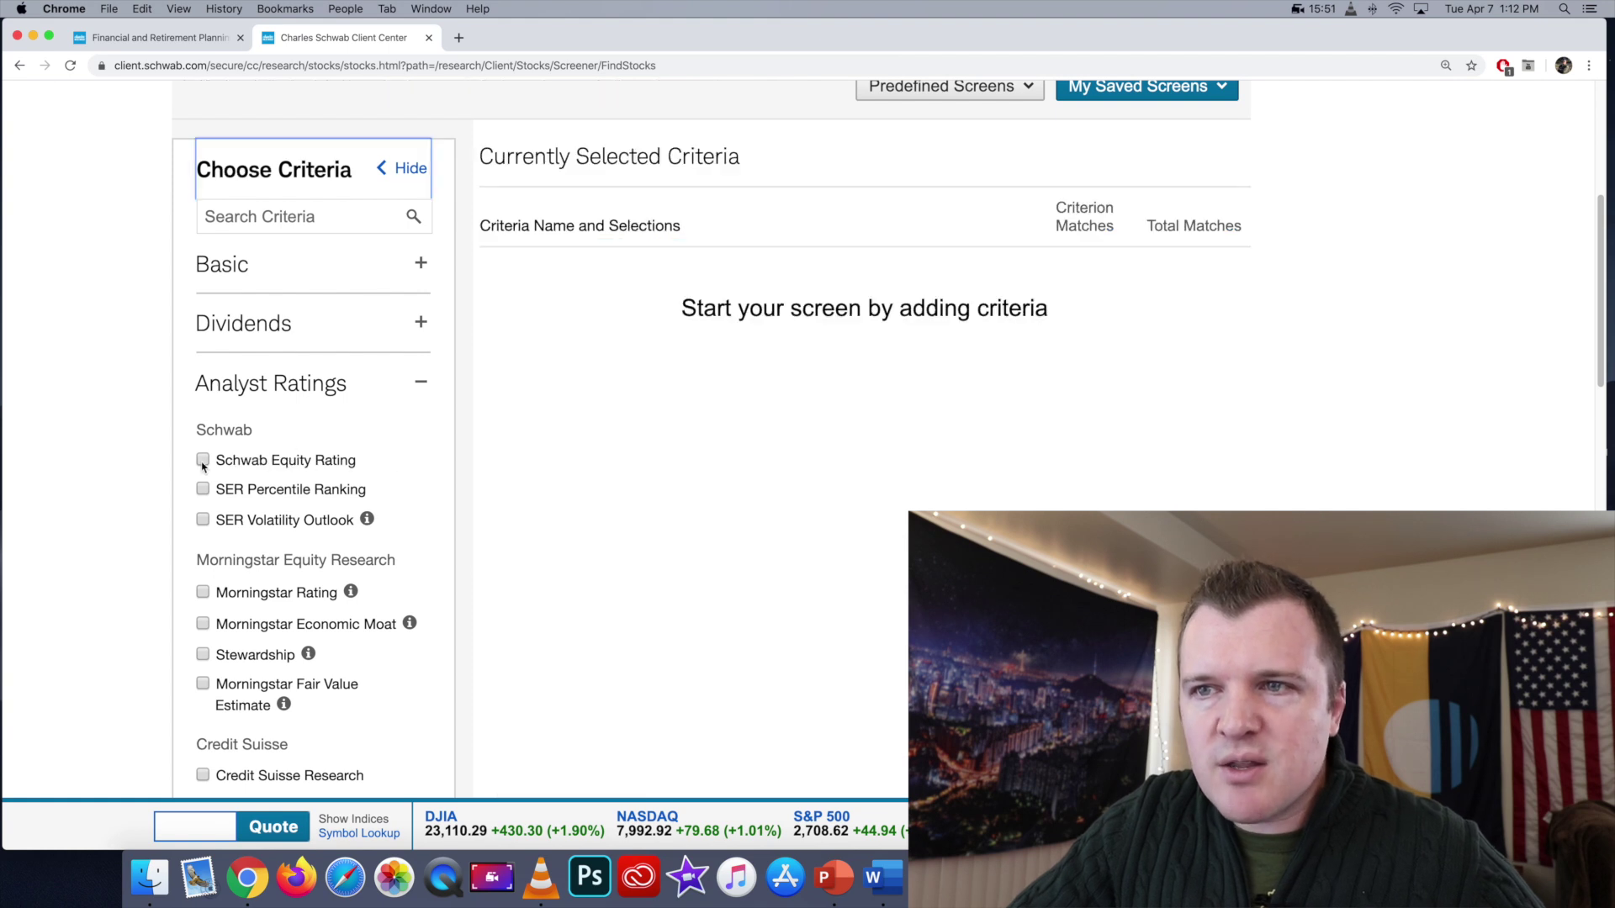
scroll(203, 465, down, 3)
click(202, 428)
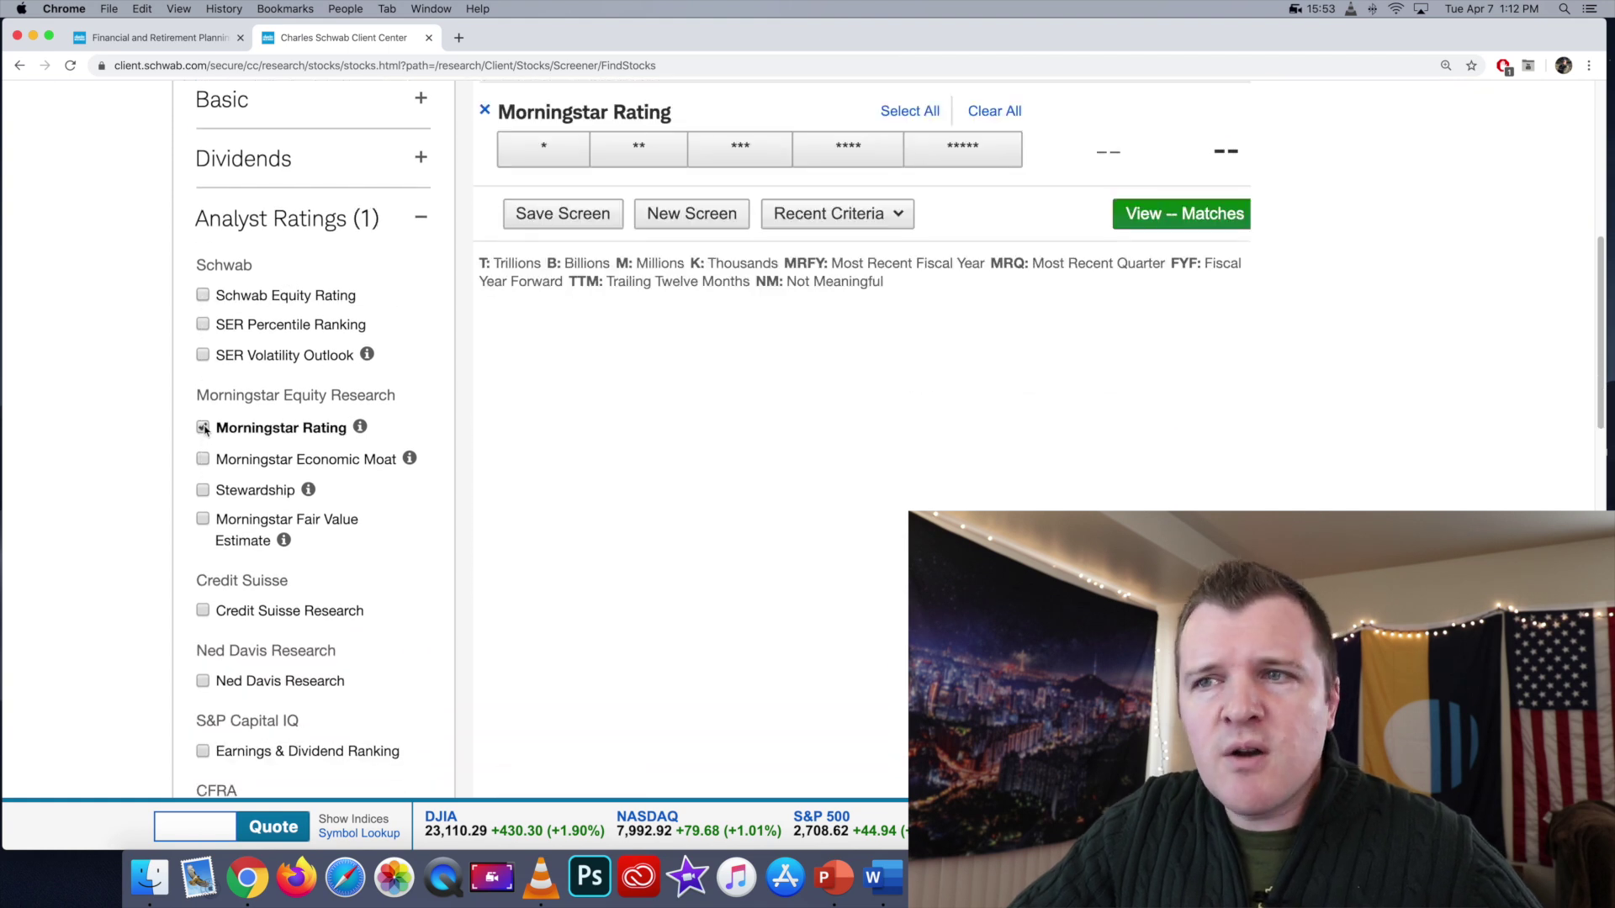
scroll(661, 360, up, 1)
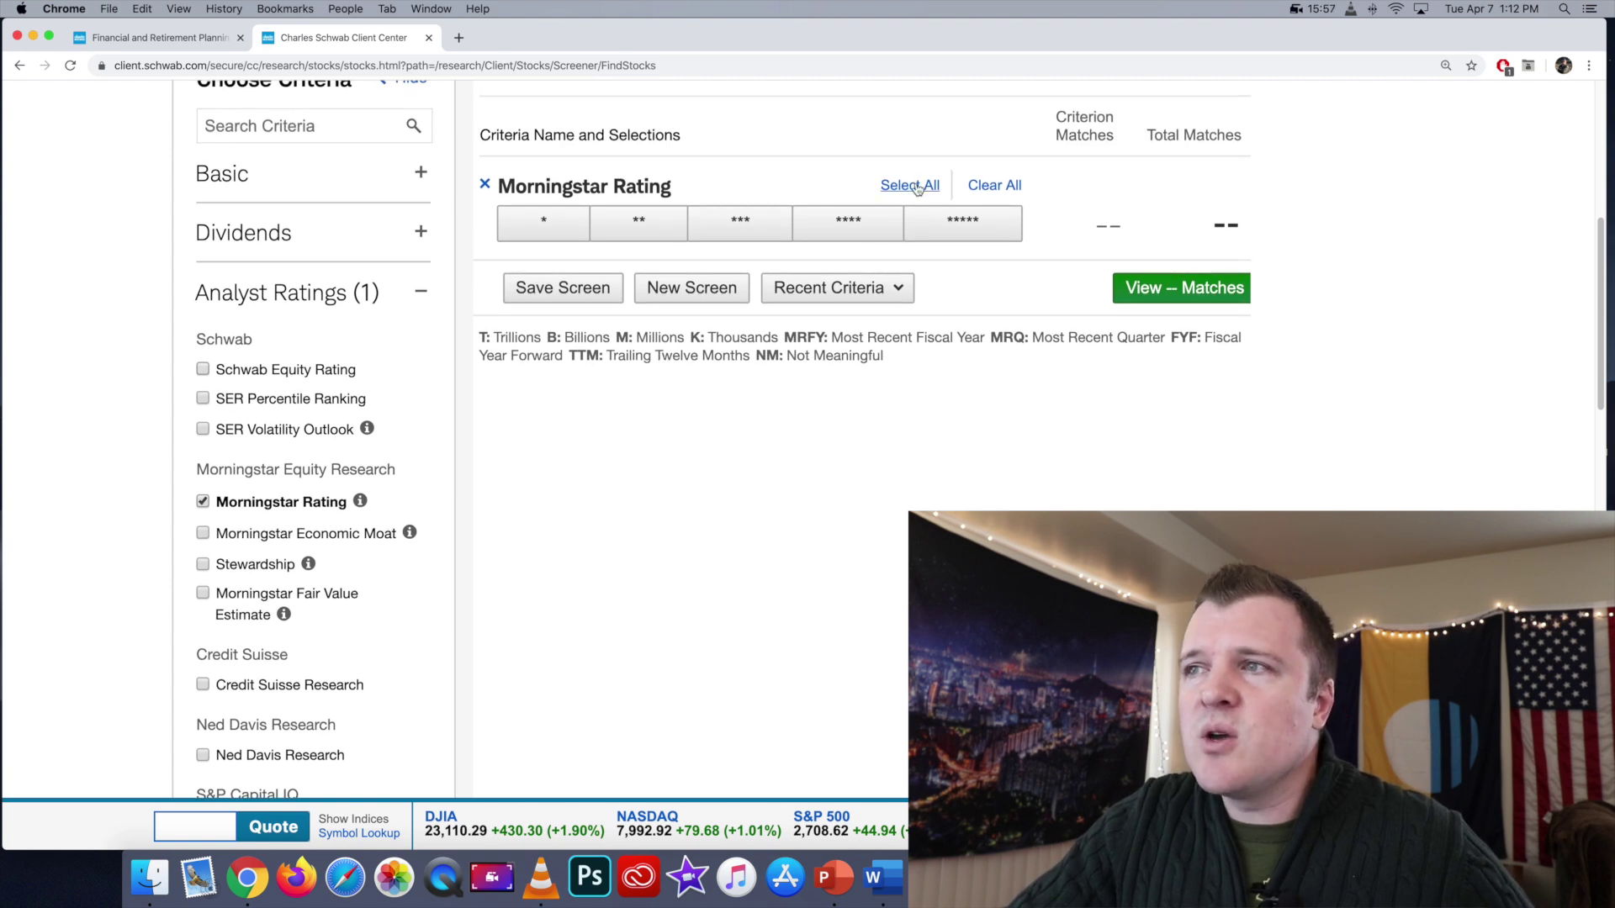
click(949, 234)
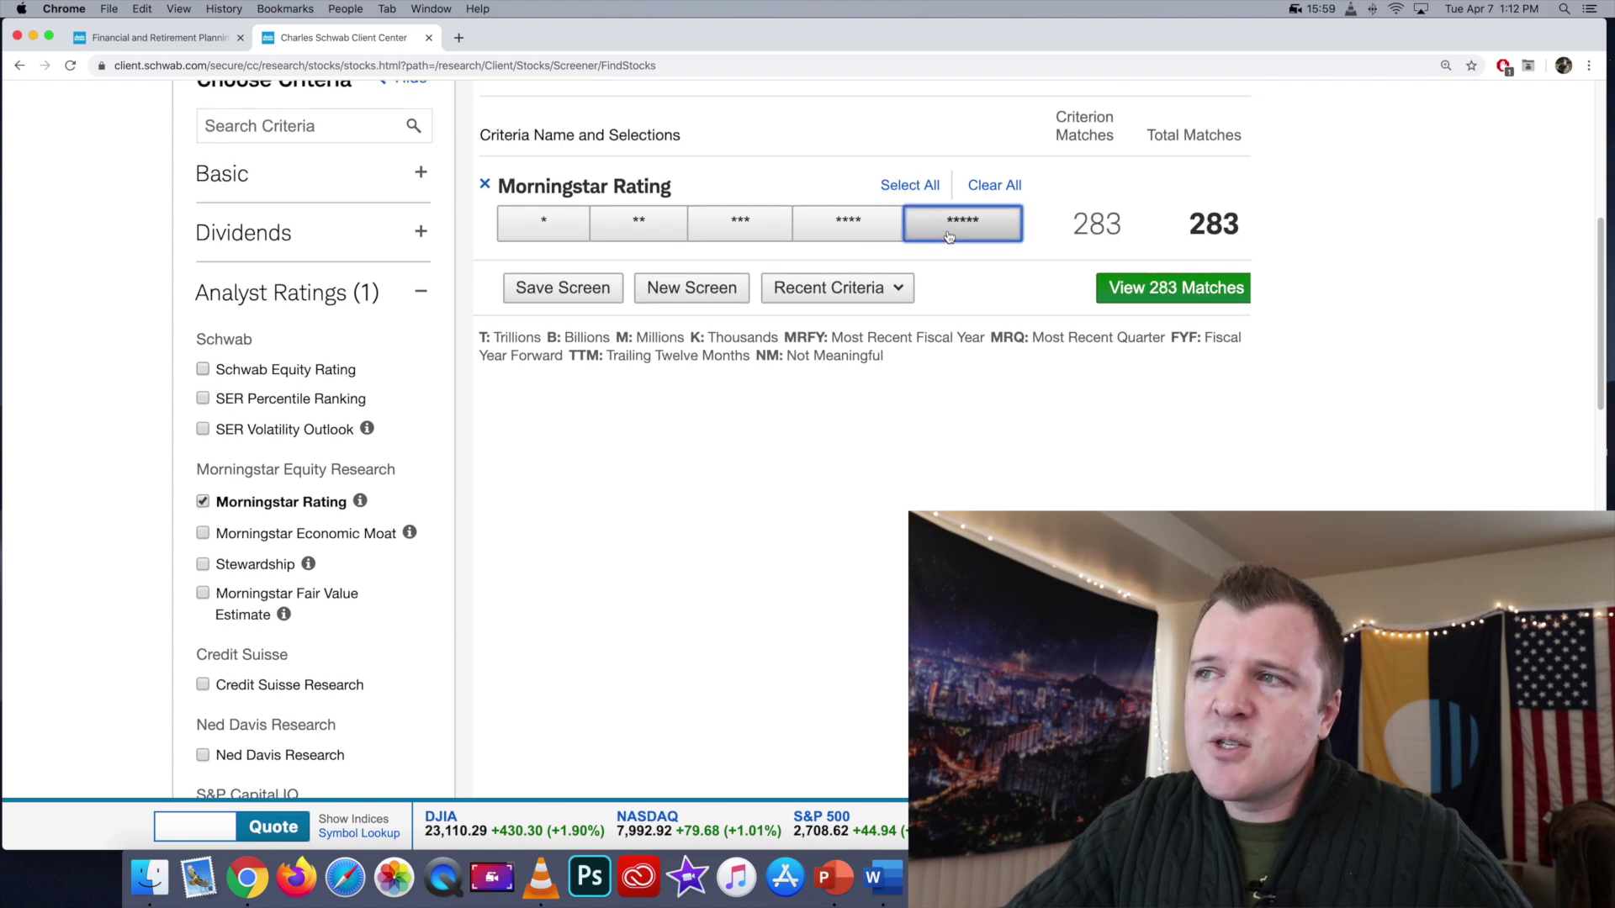
click(1131, 289)
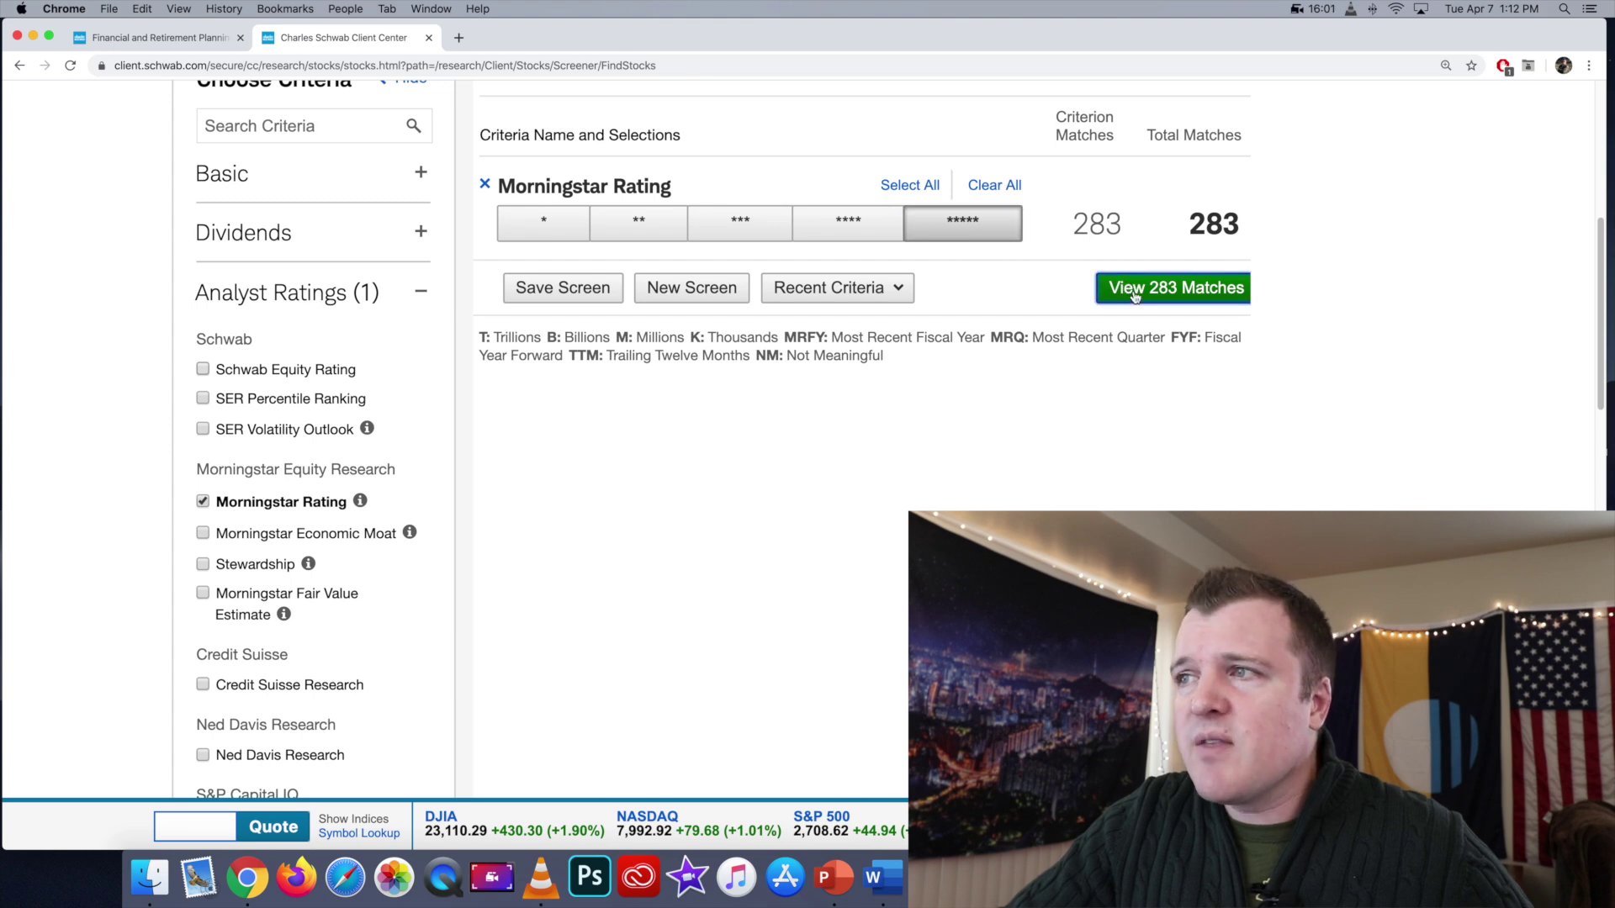
scroll(987, 404, down, 5)
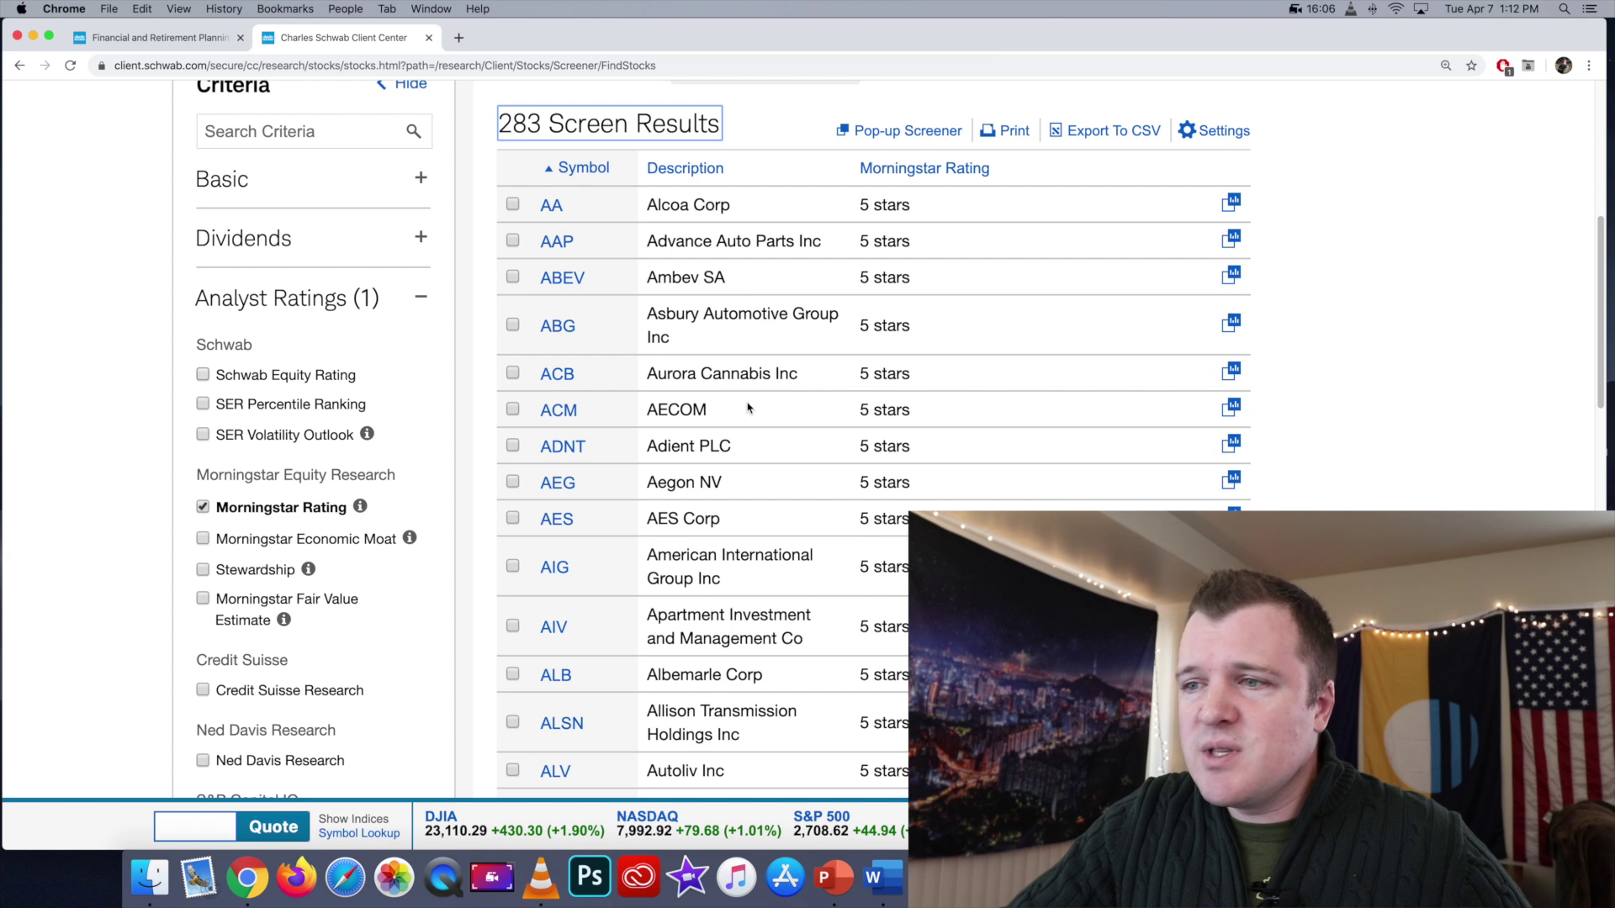
scroll(751, 407, down, 1)
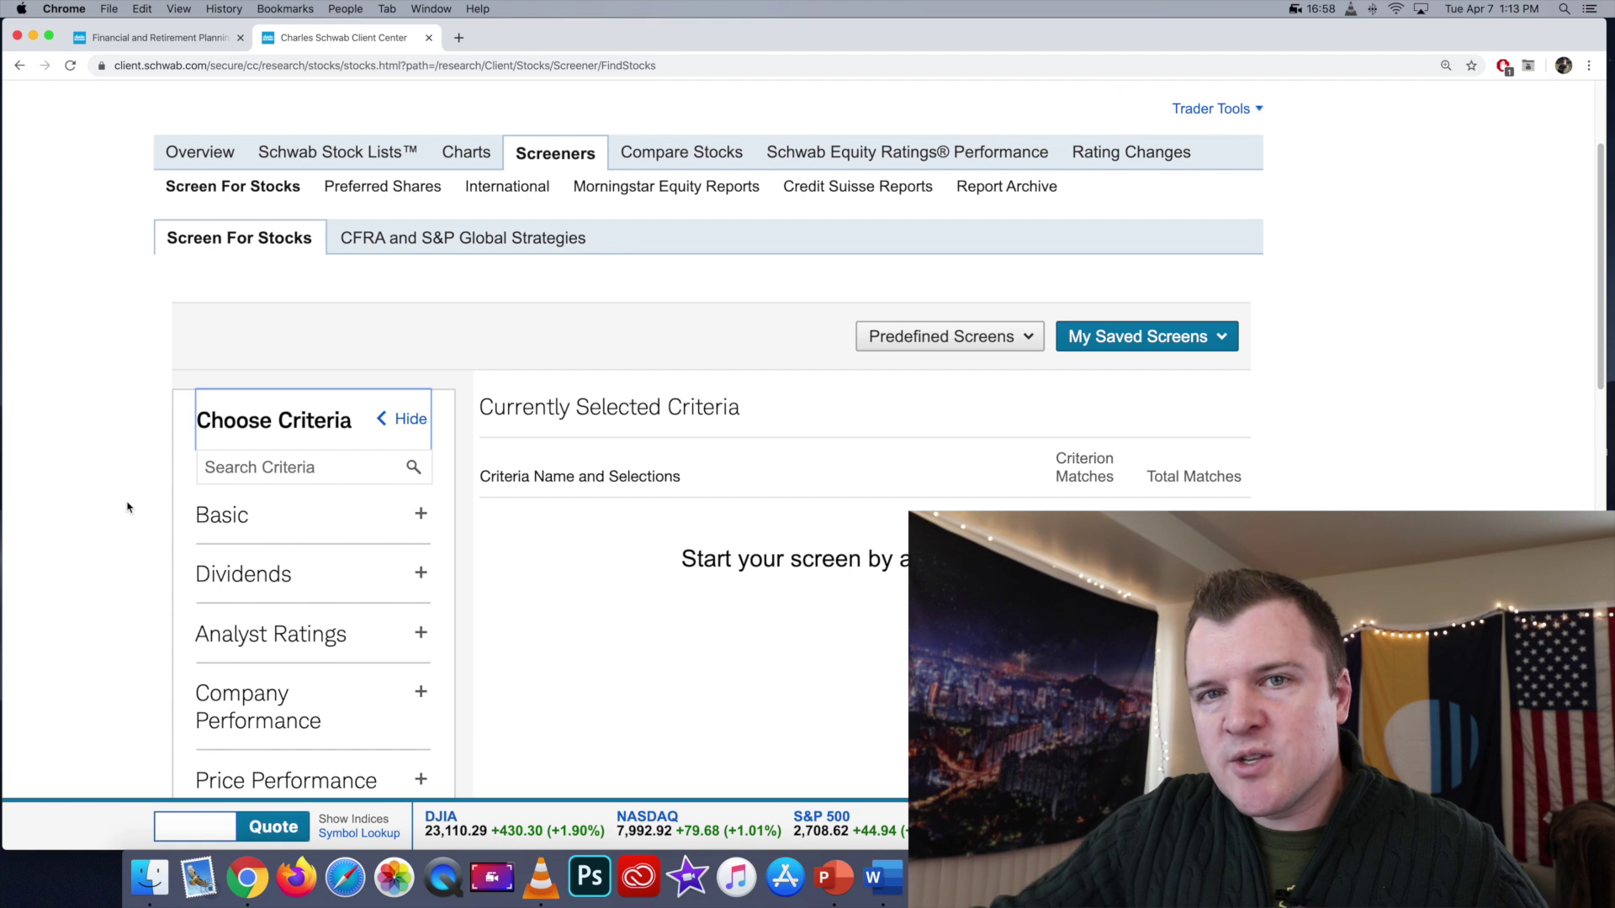
Filter on Price/Earnings (TTM) under 10 and review the 1,462 matching stocks.
scroll(127, 513, down, 5)
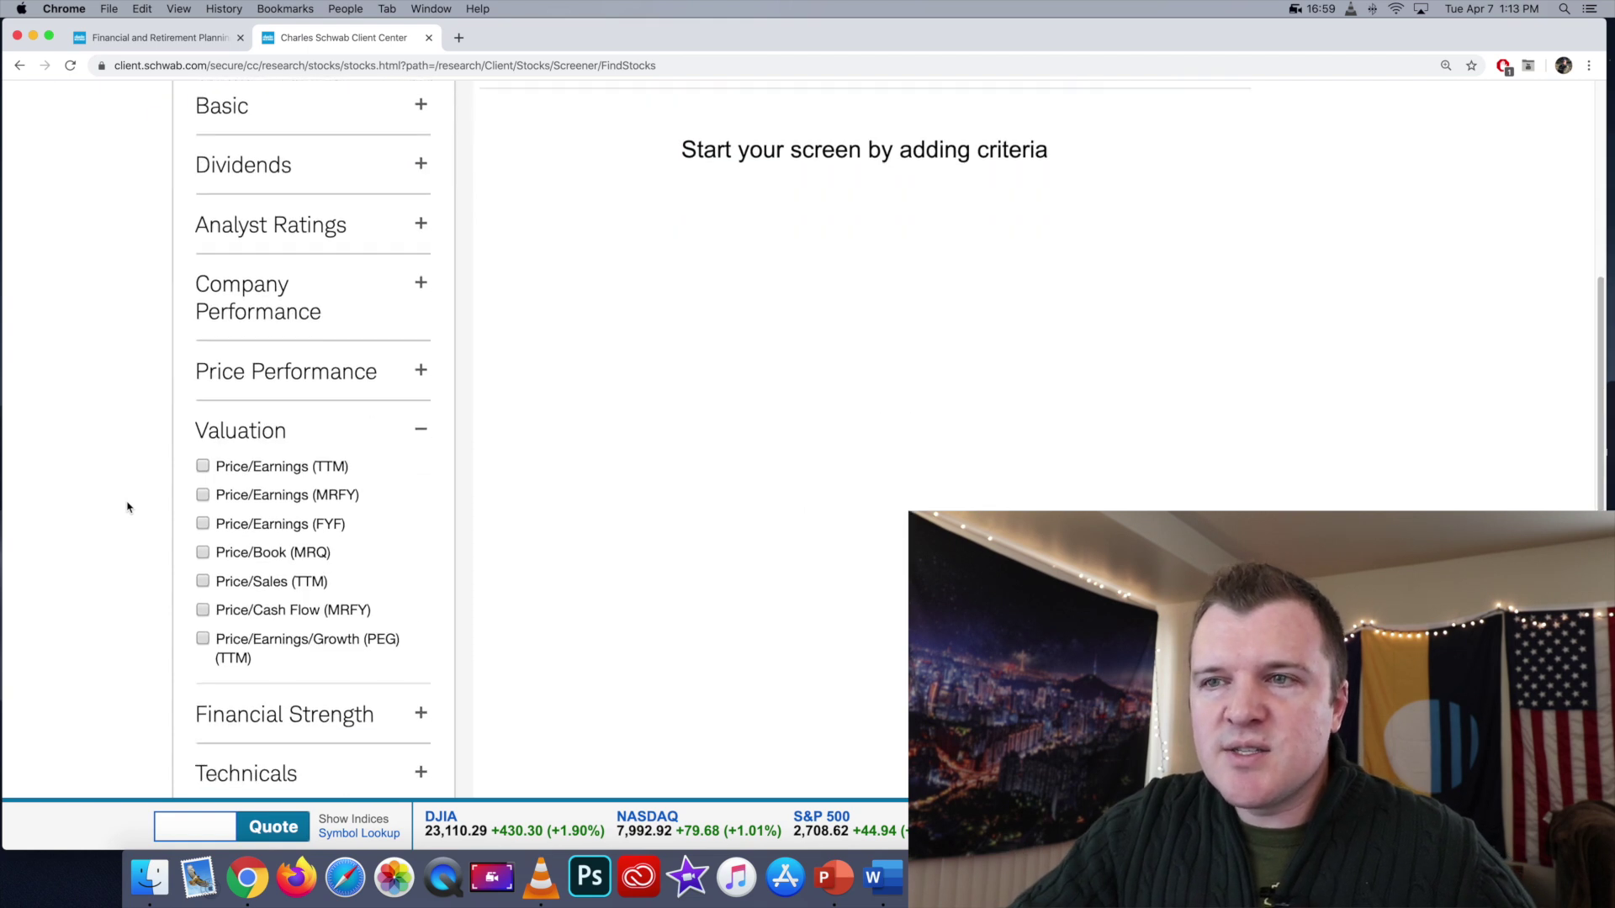
scroll(127, 507, down, 1)
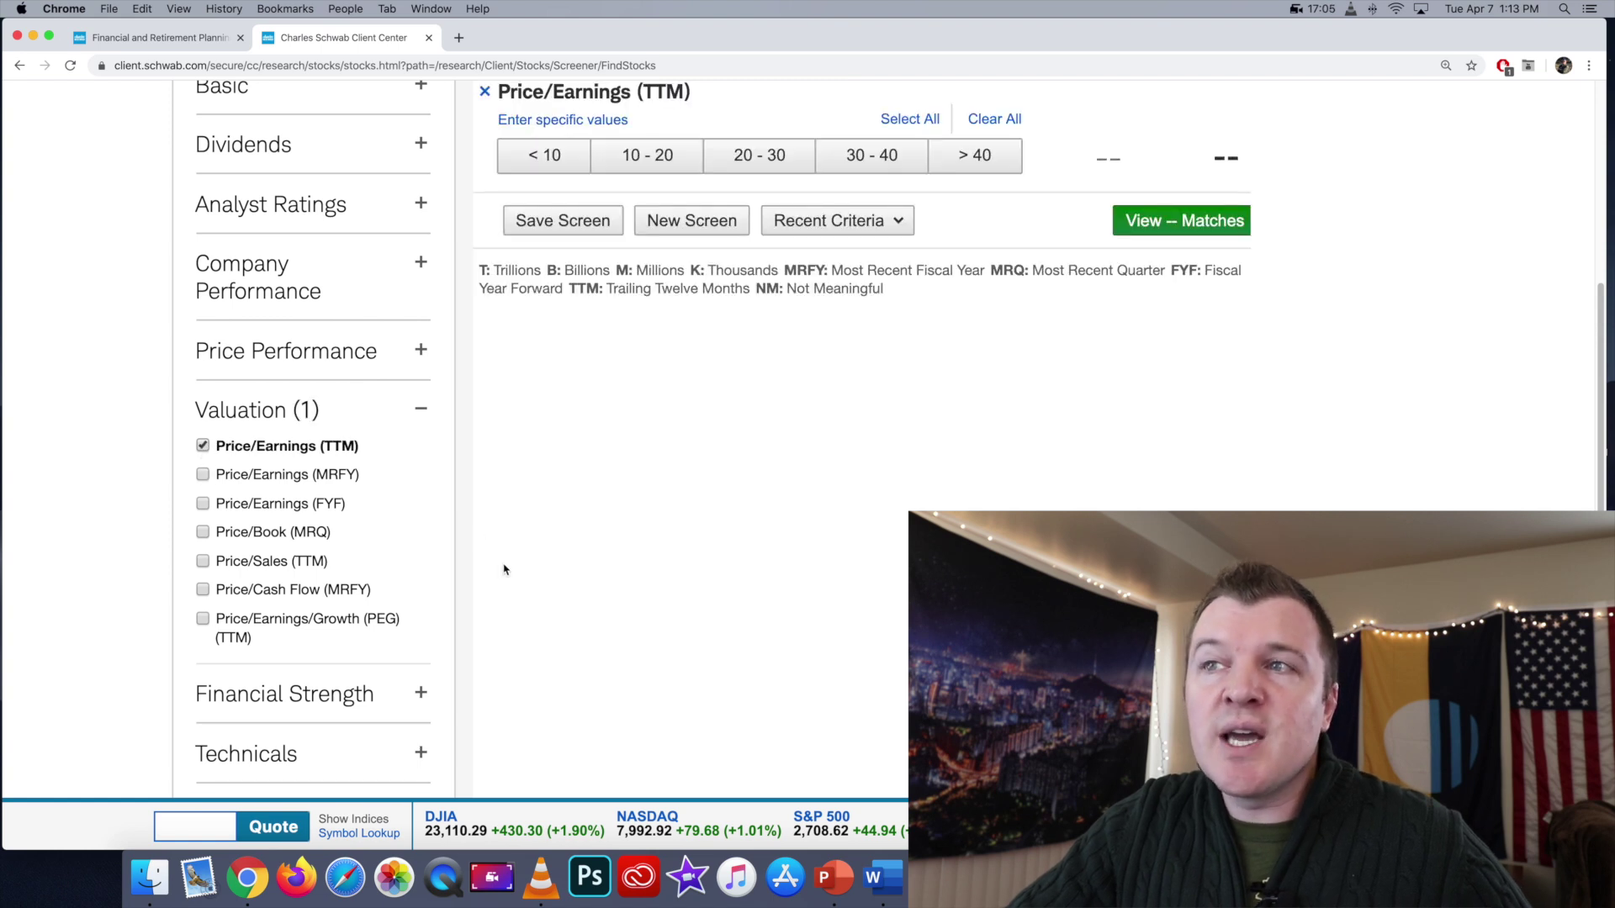
scroll(504, 569, up, 2)
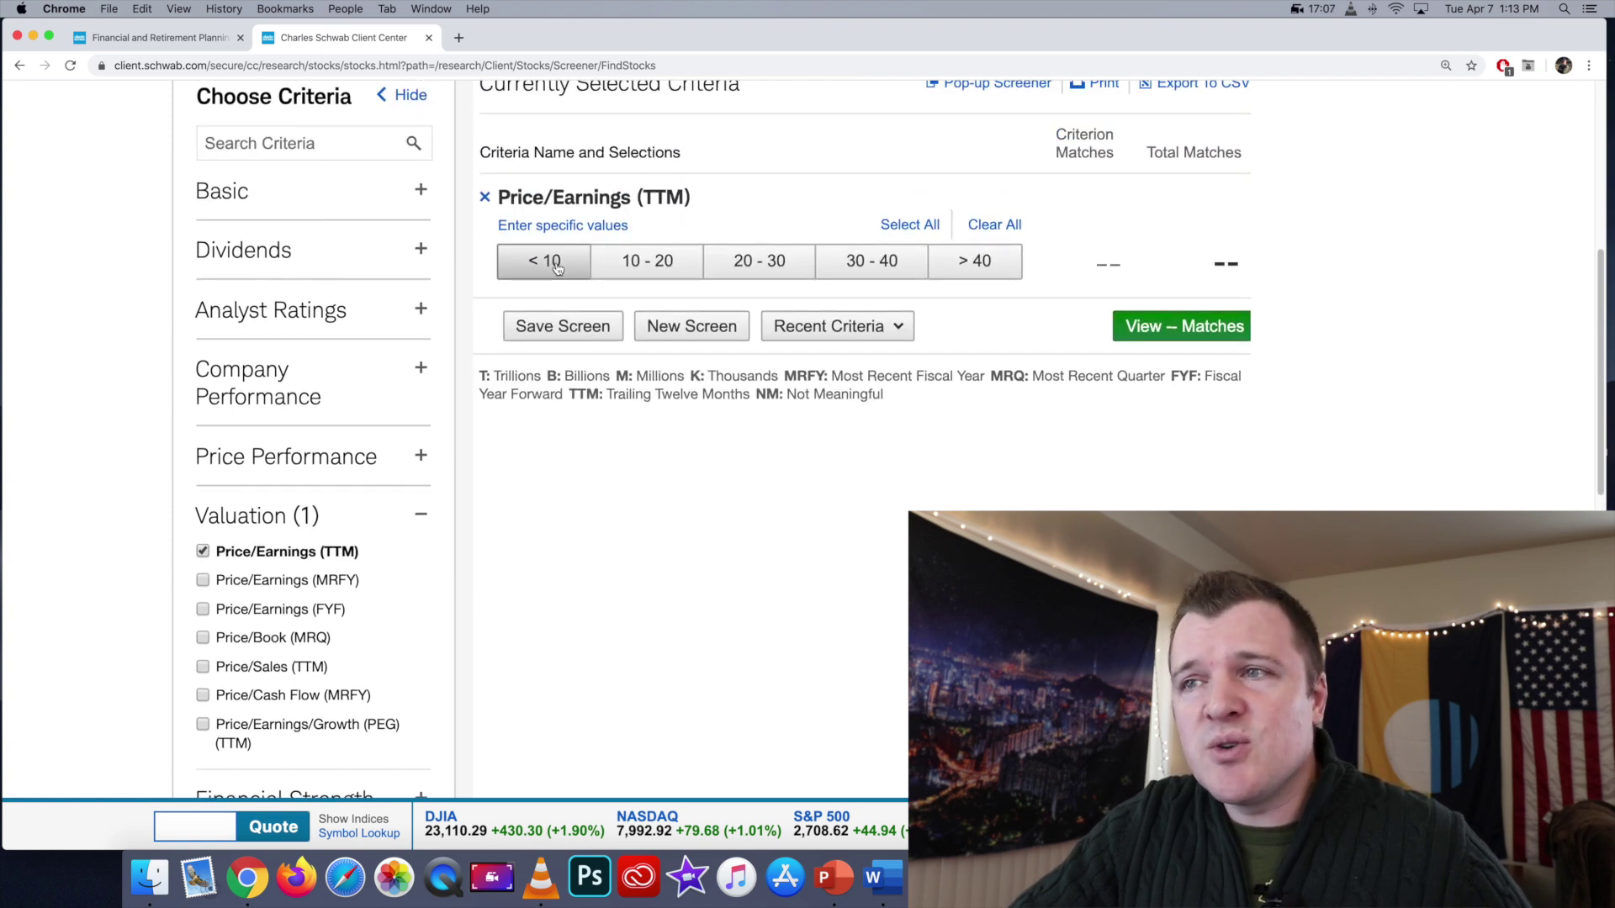
click(556, 265)
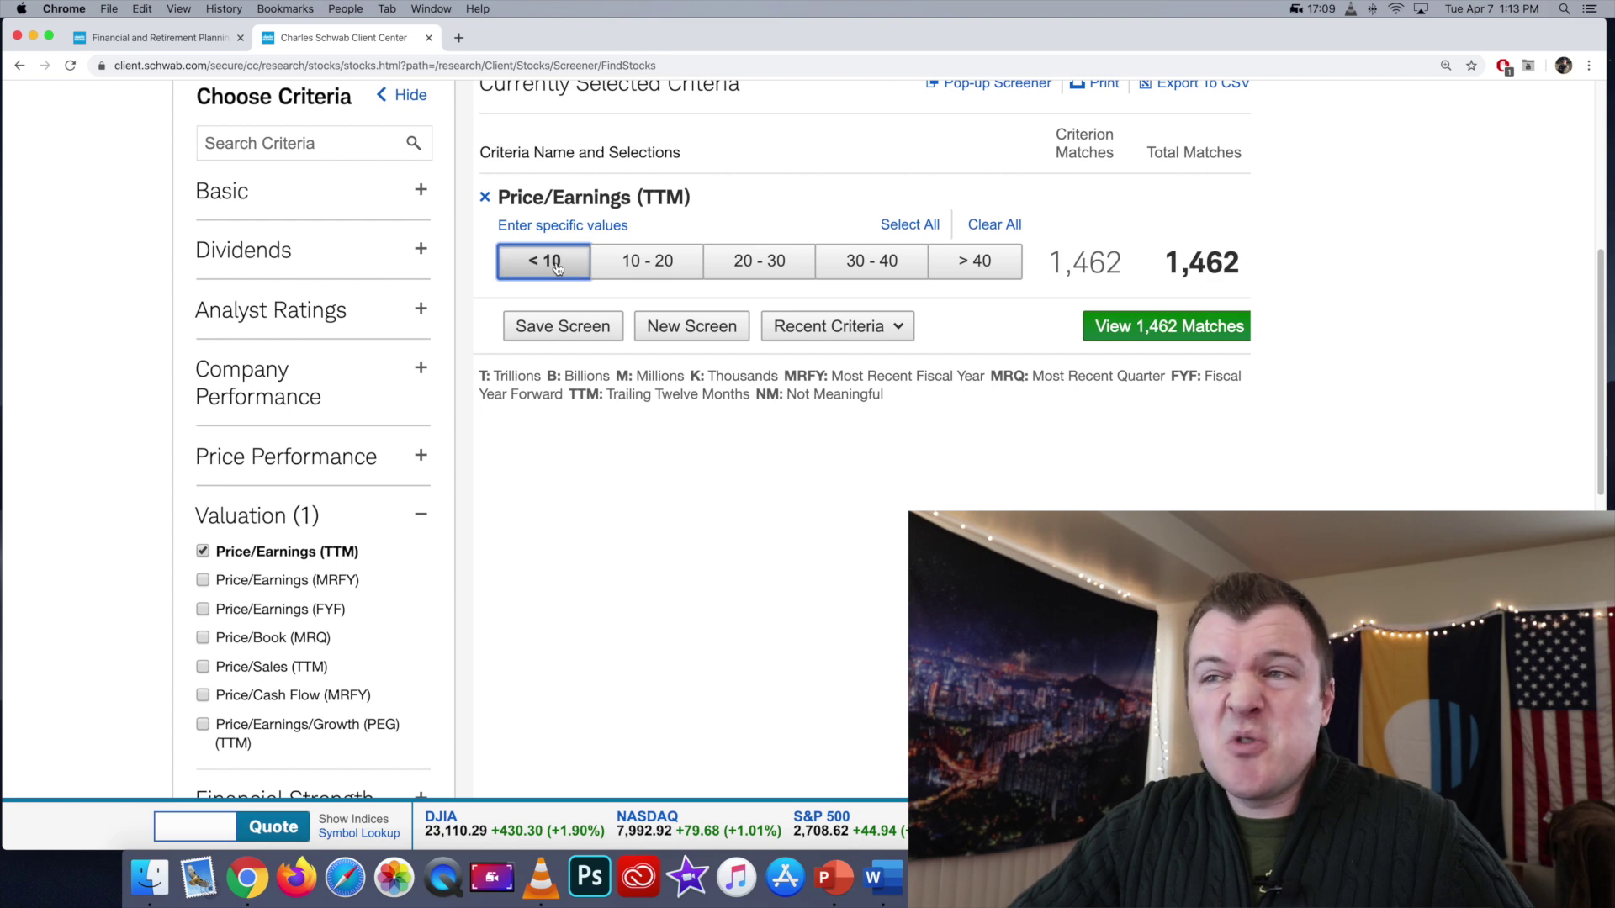
scroll(692, 553, down, 1)
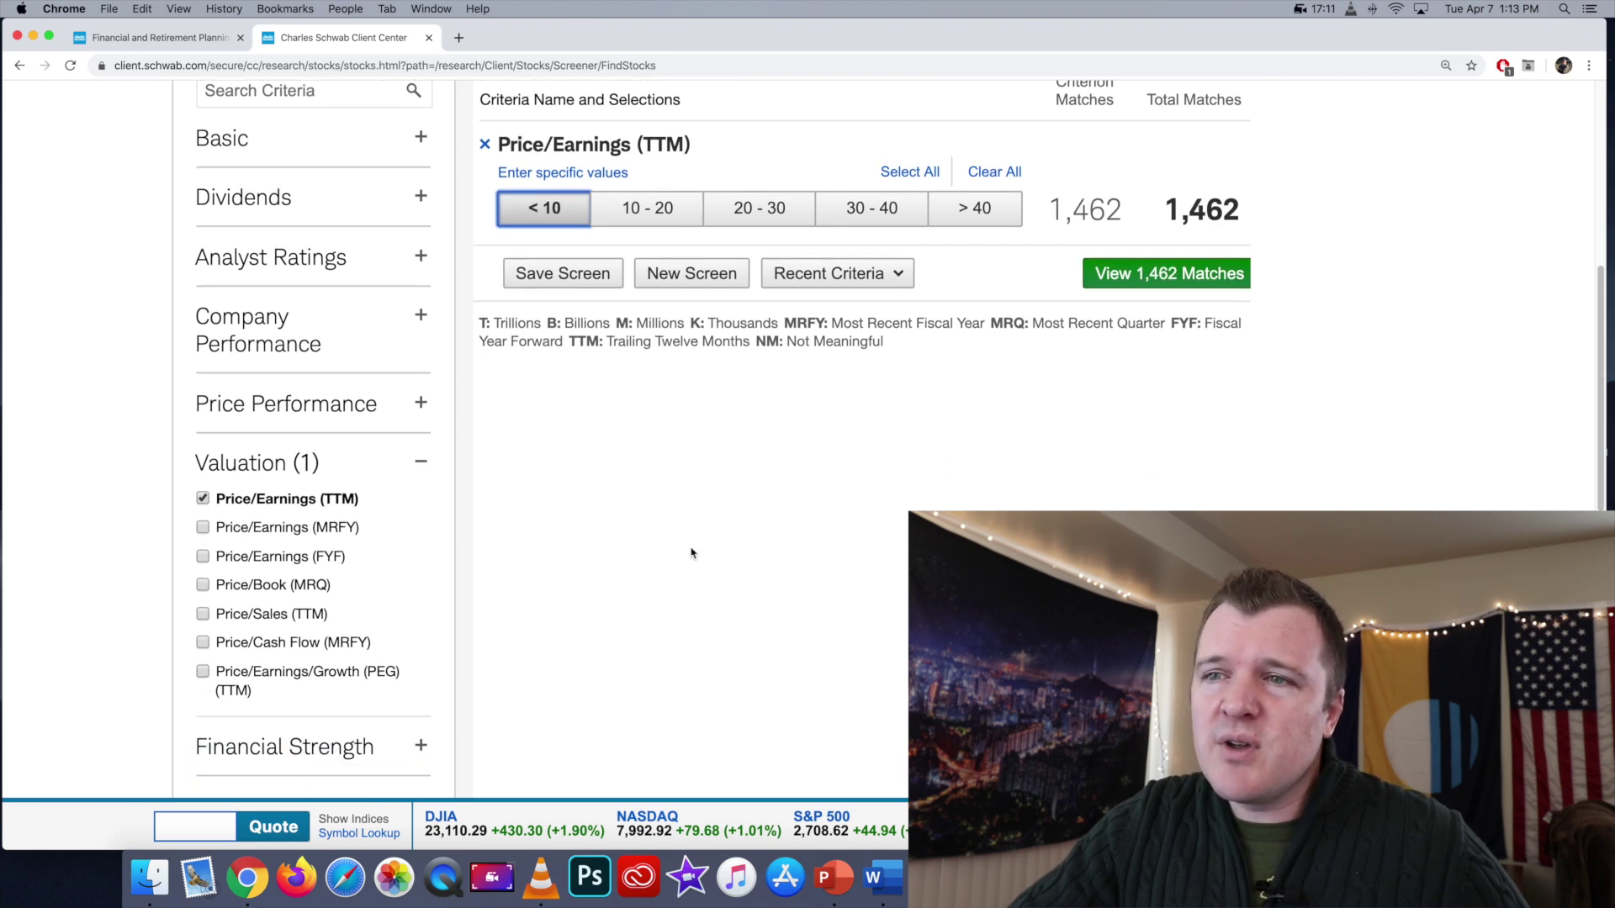
click(1186, 281)
scroll(1203, 433, down, 5)
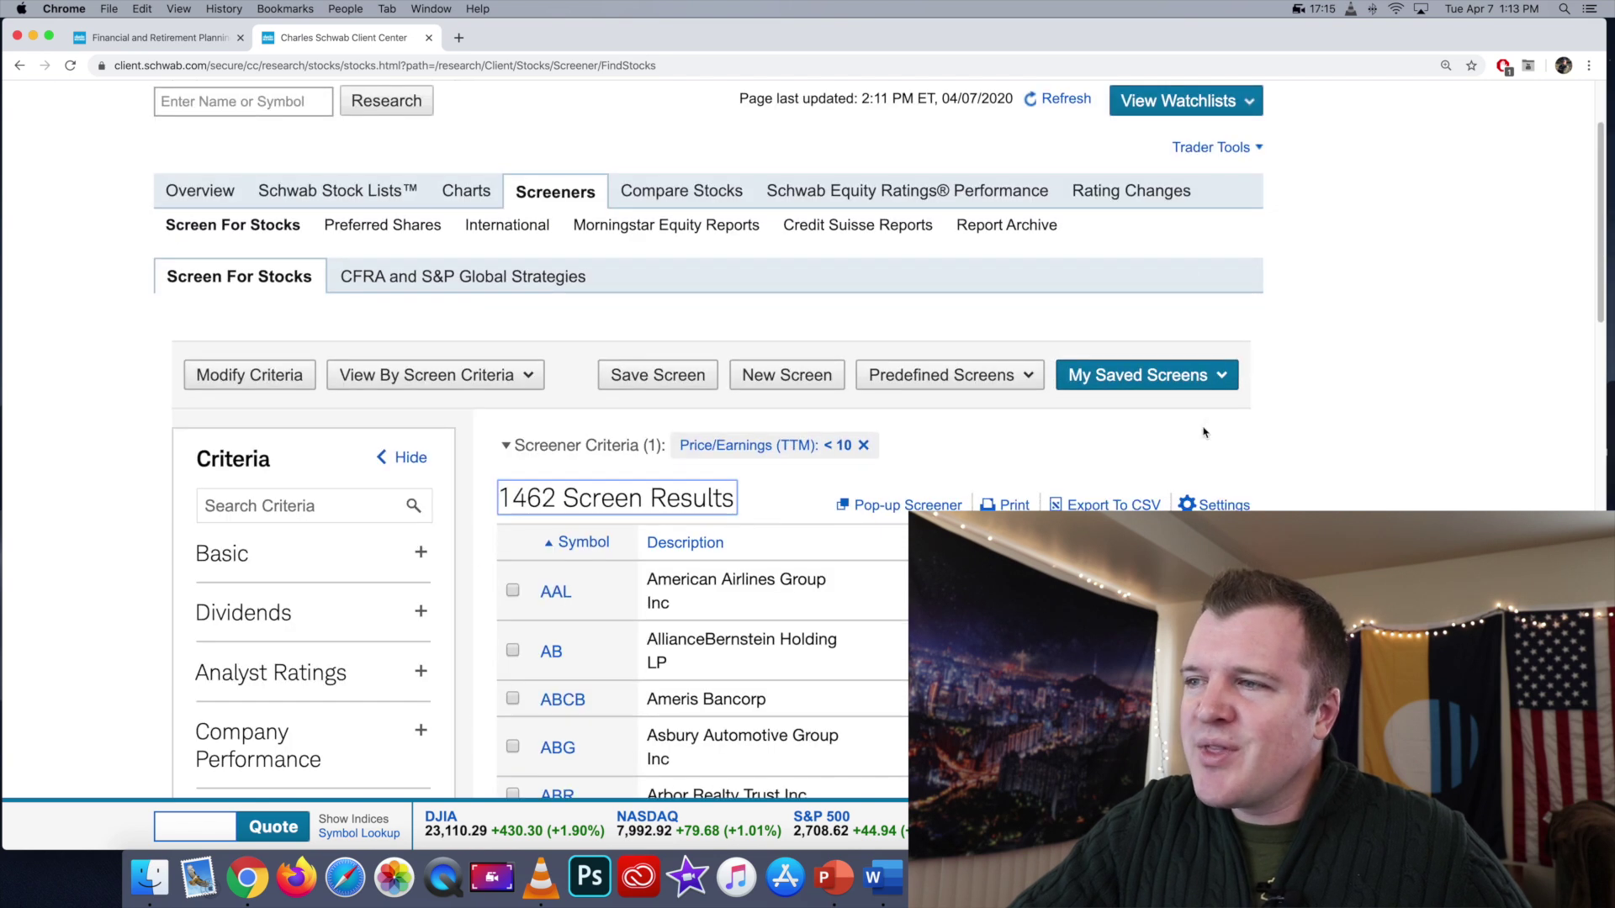
scroll(1204, 432, down, 4)
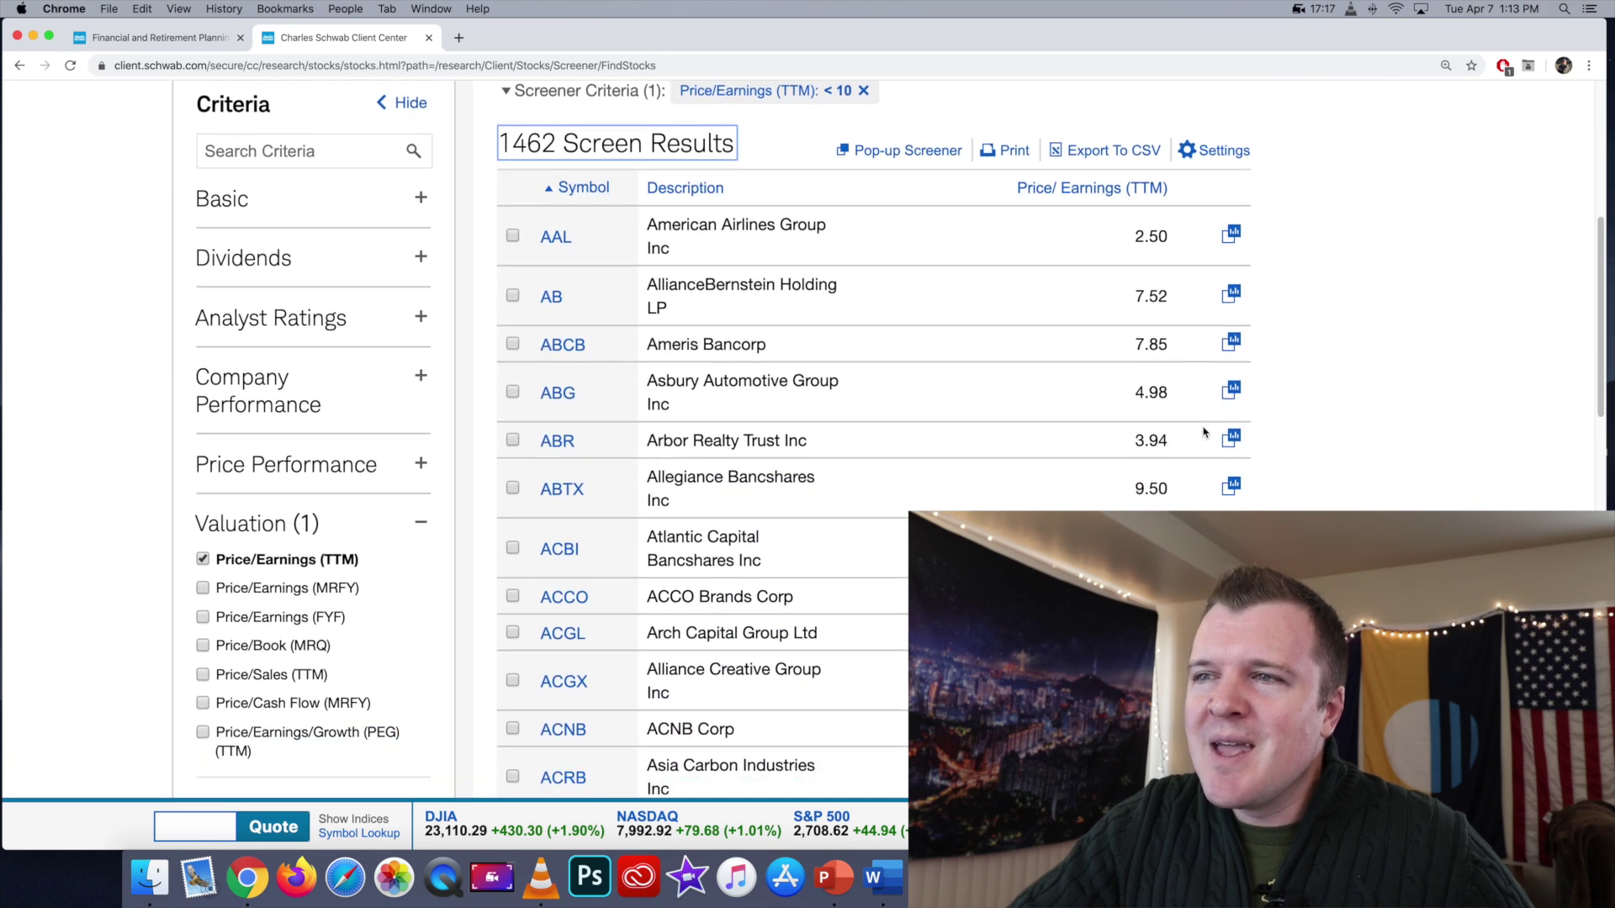
scroll(1203, 433, up, 3)
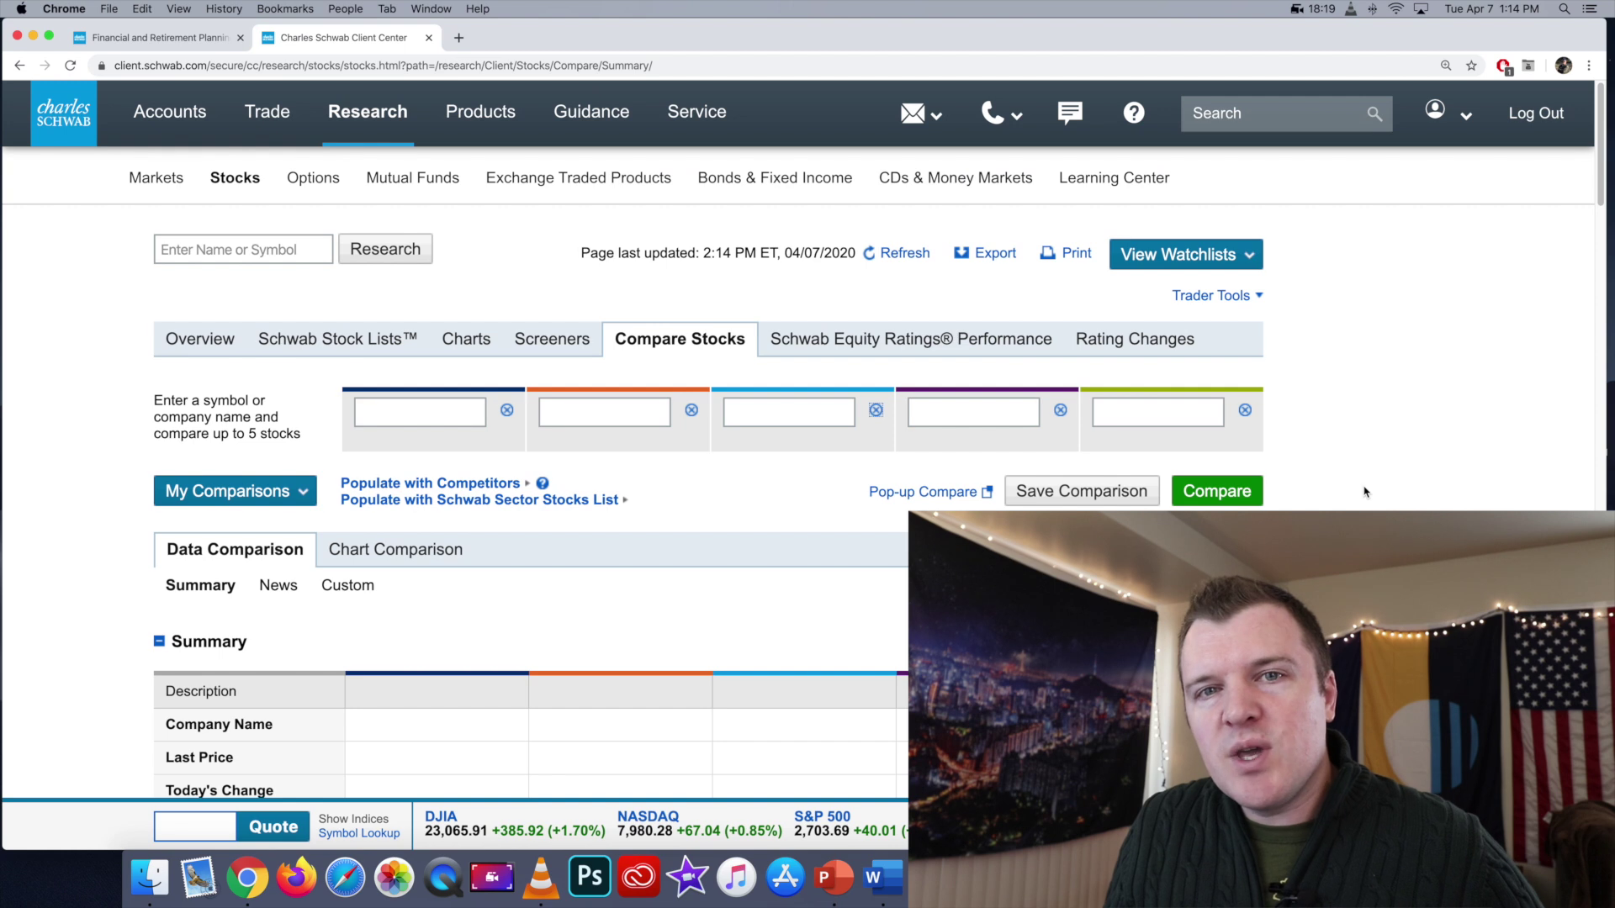
Compare the symbols DIS, AAPL, AMZN and TWTR side by side.
scroll(1364, 492, down, 4)
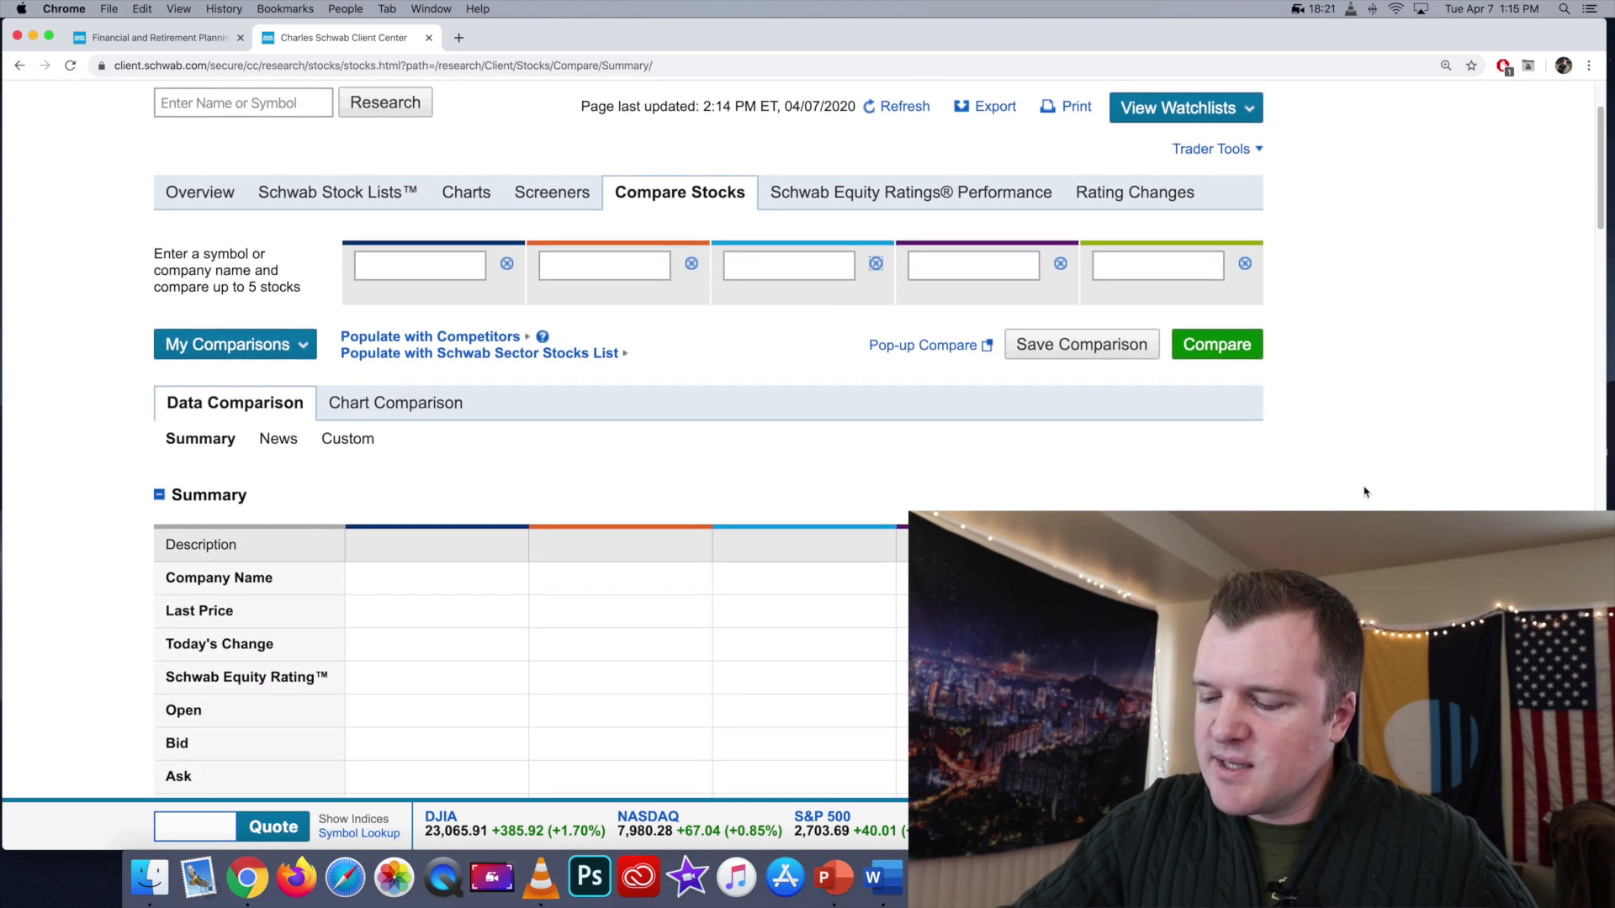
click(446, 255)
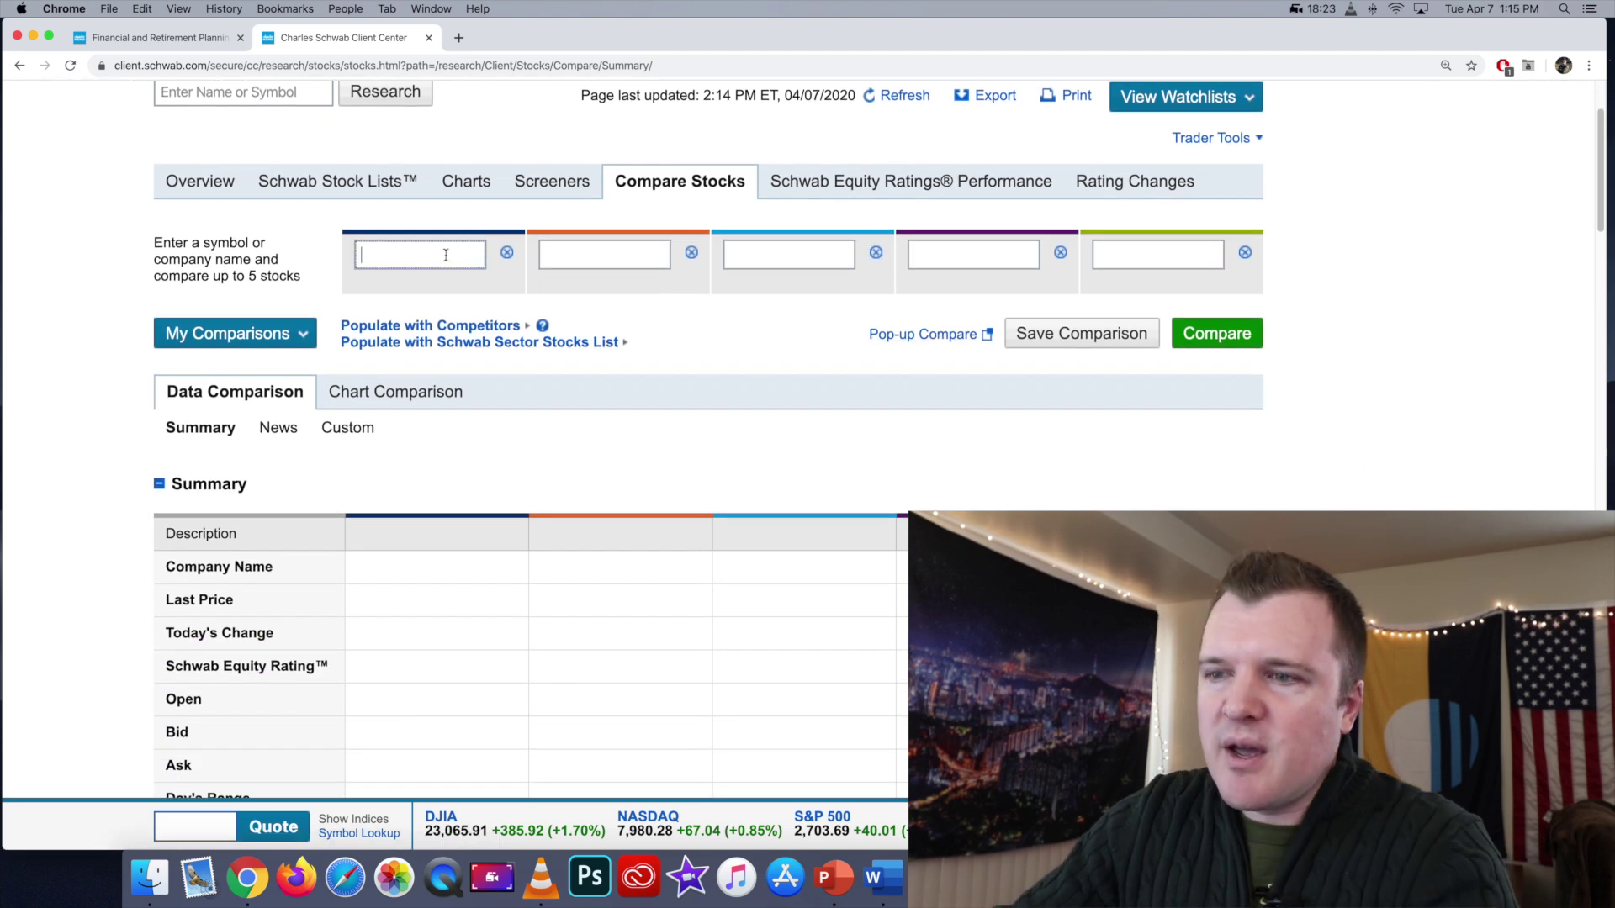
text(dis)
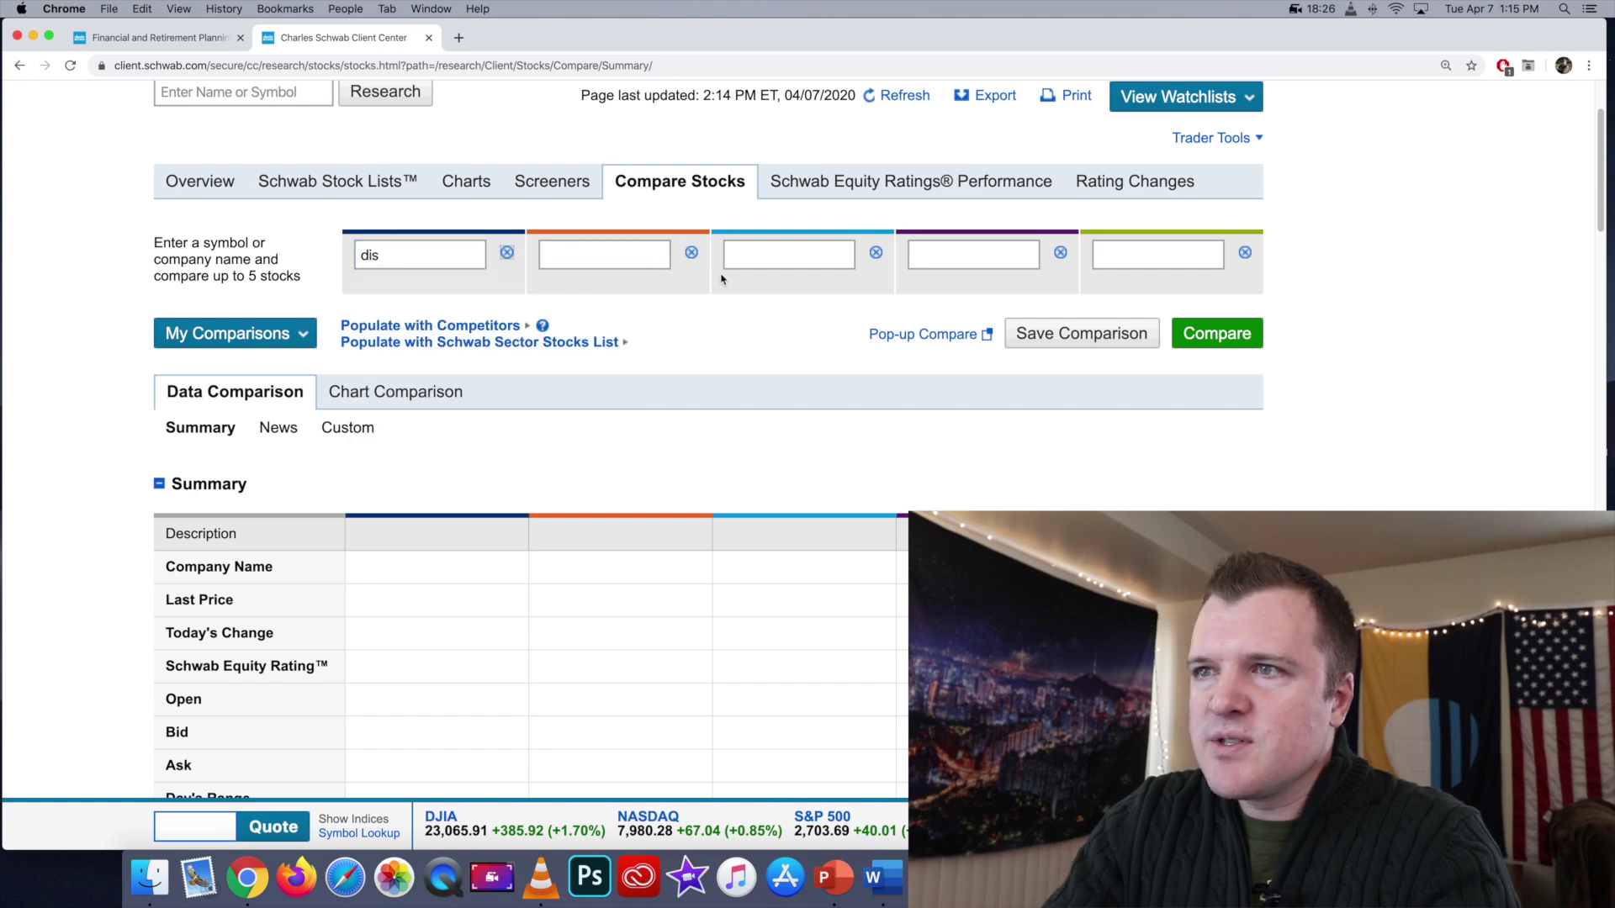
click(669, 265)
text(aapl)
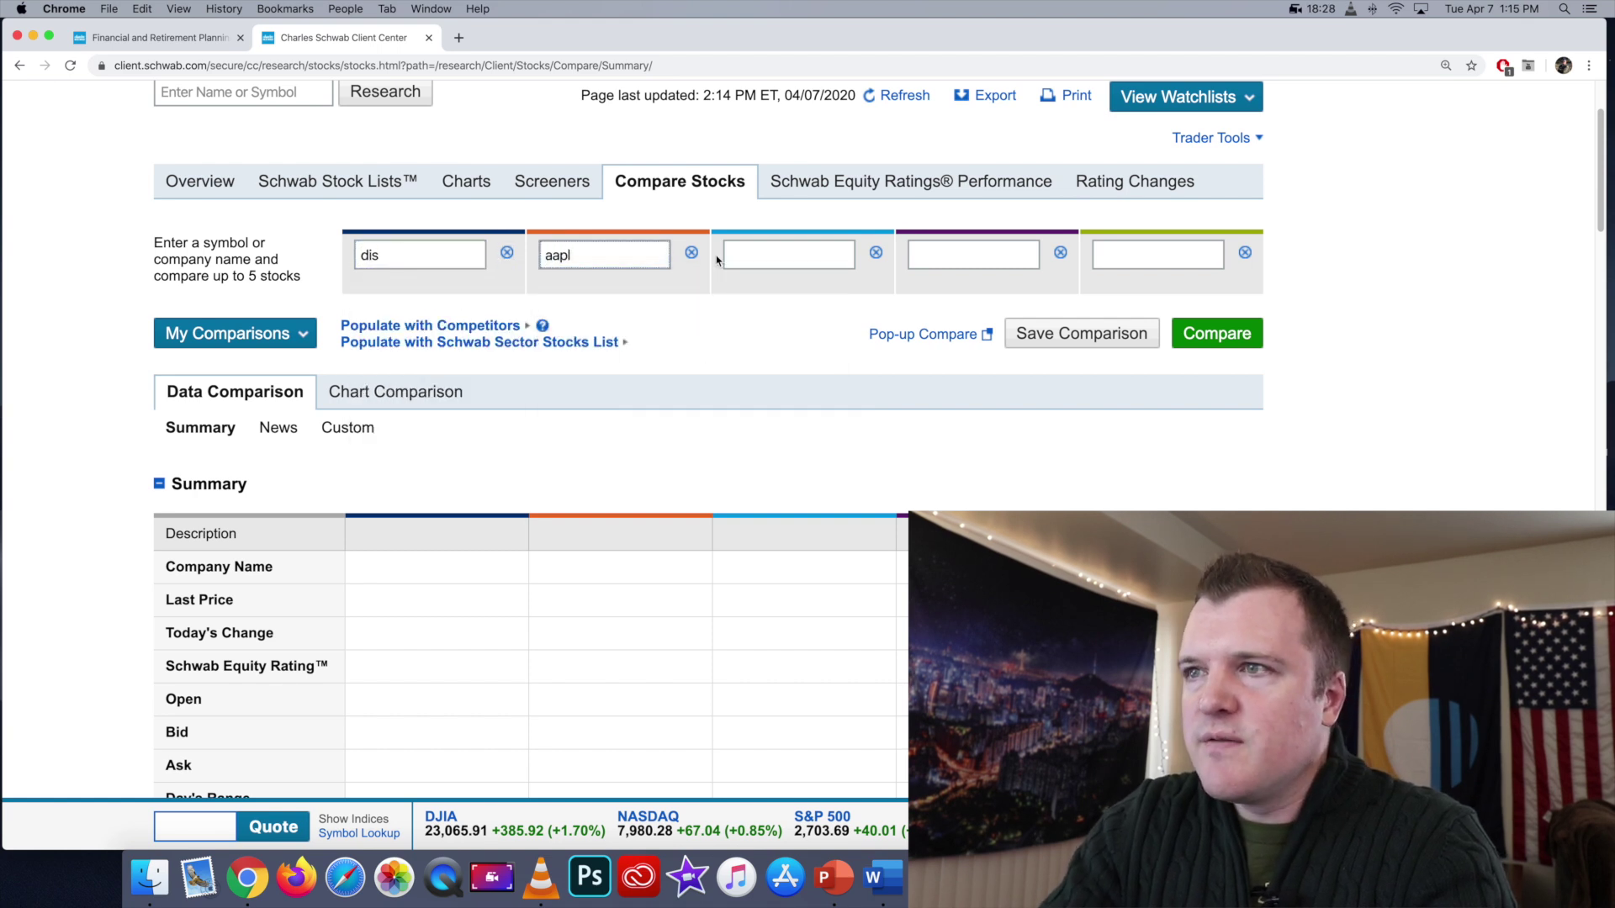
click(730, 257)
text(am)
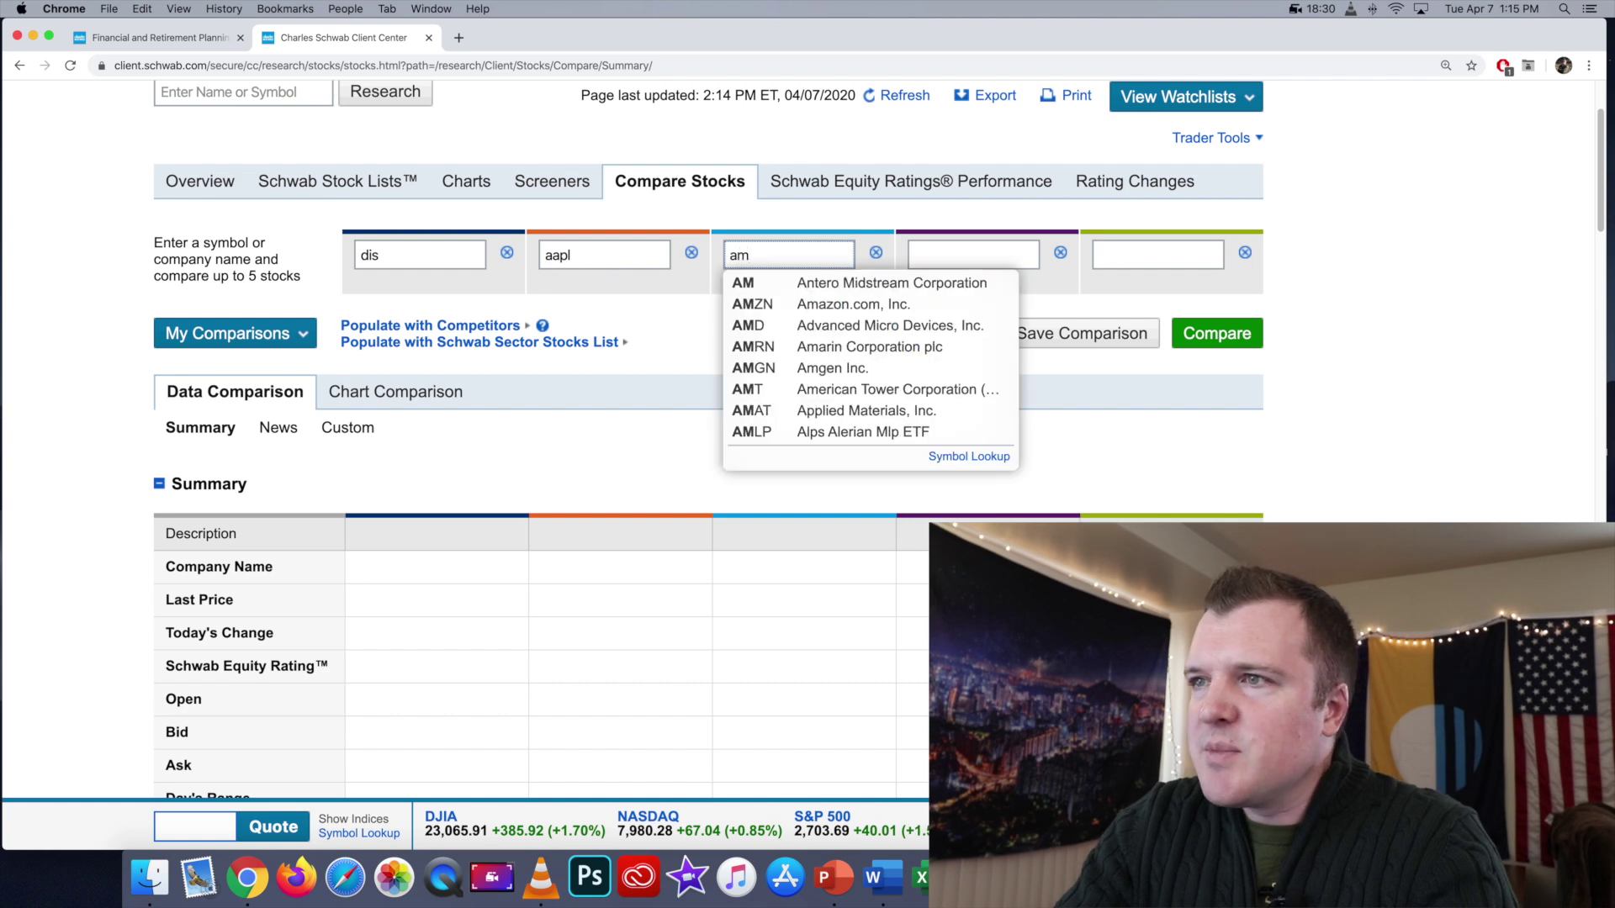
key(Down)
key(Down)
key(Return)
click(958, 258)
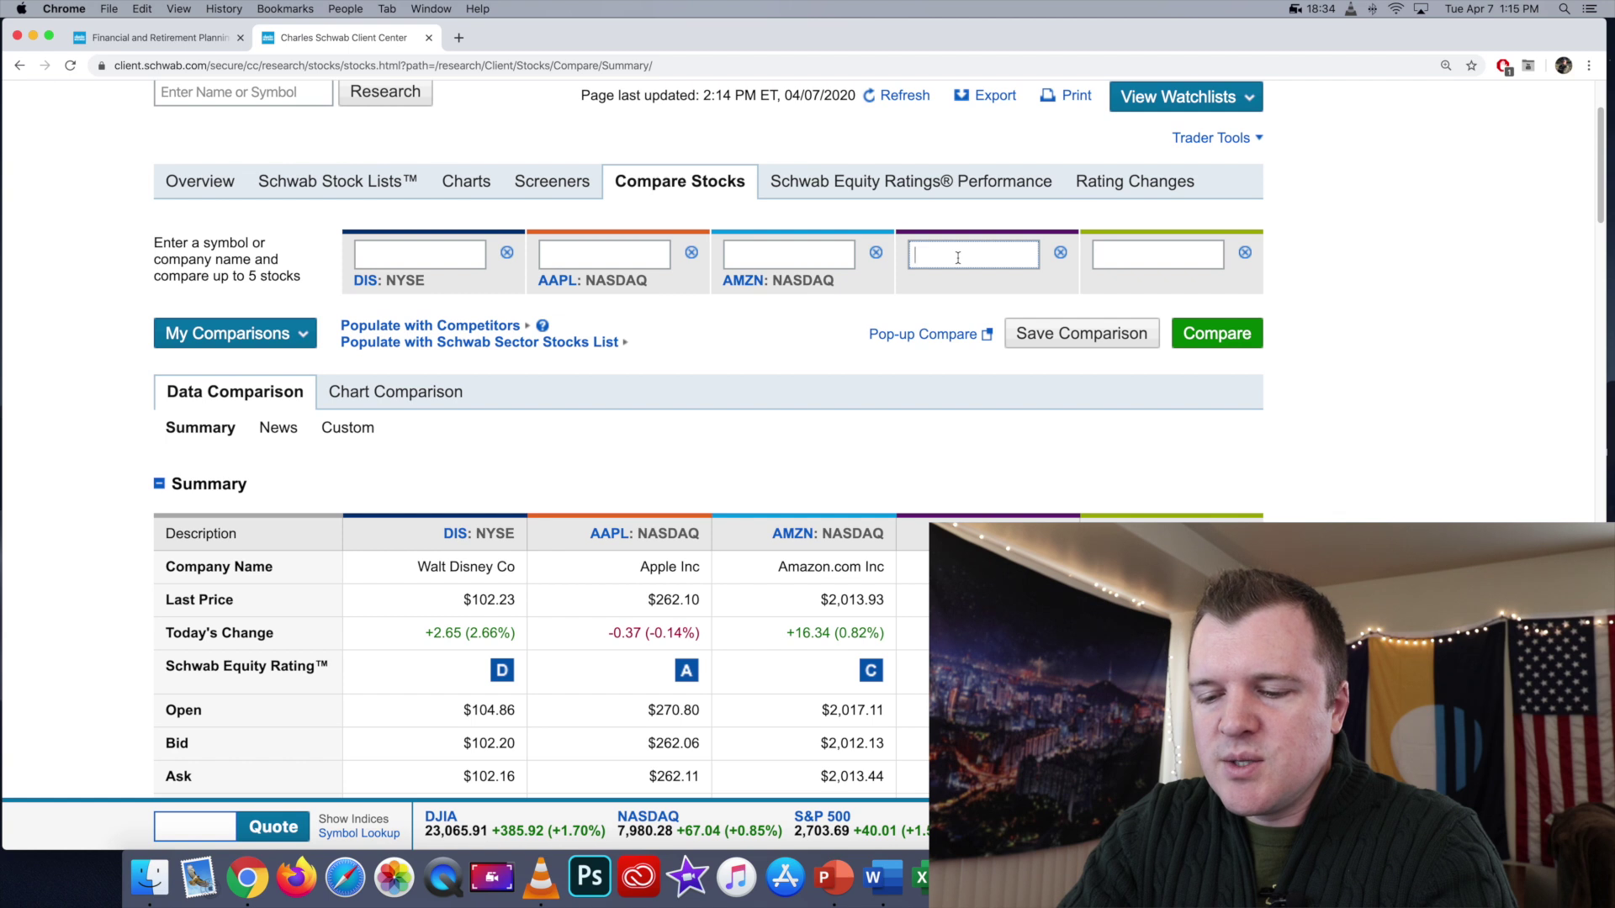
text(twi)
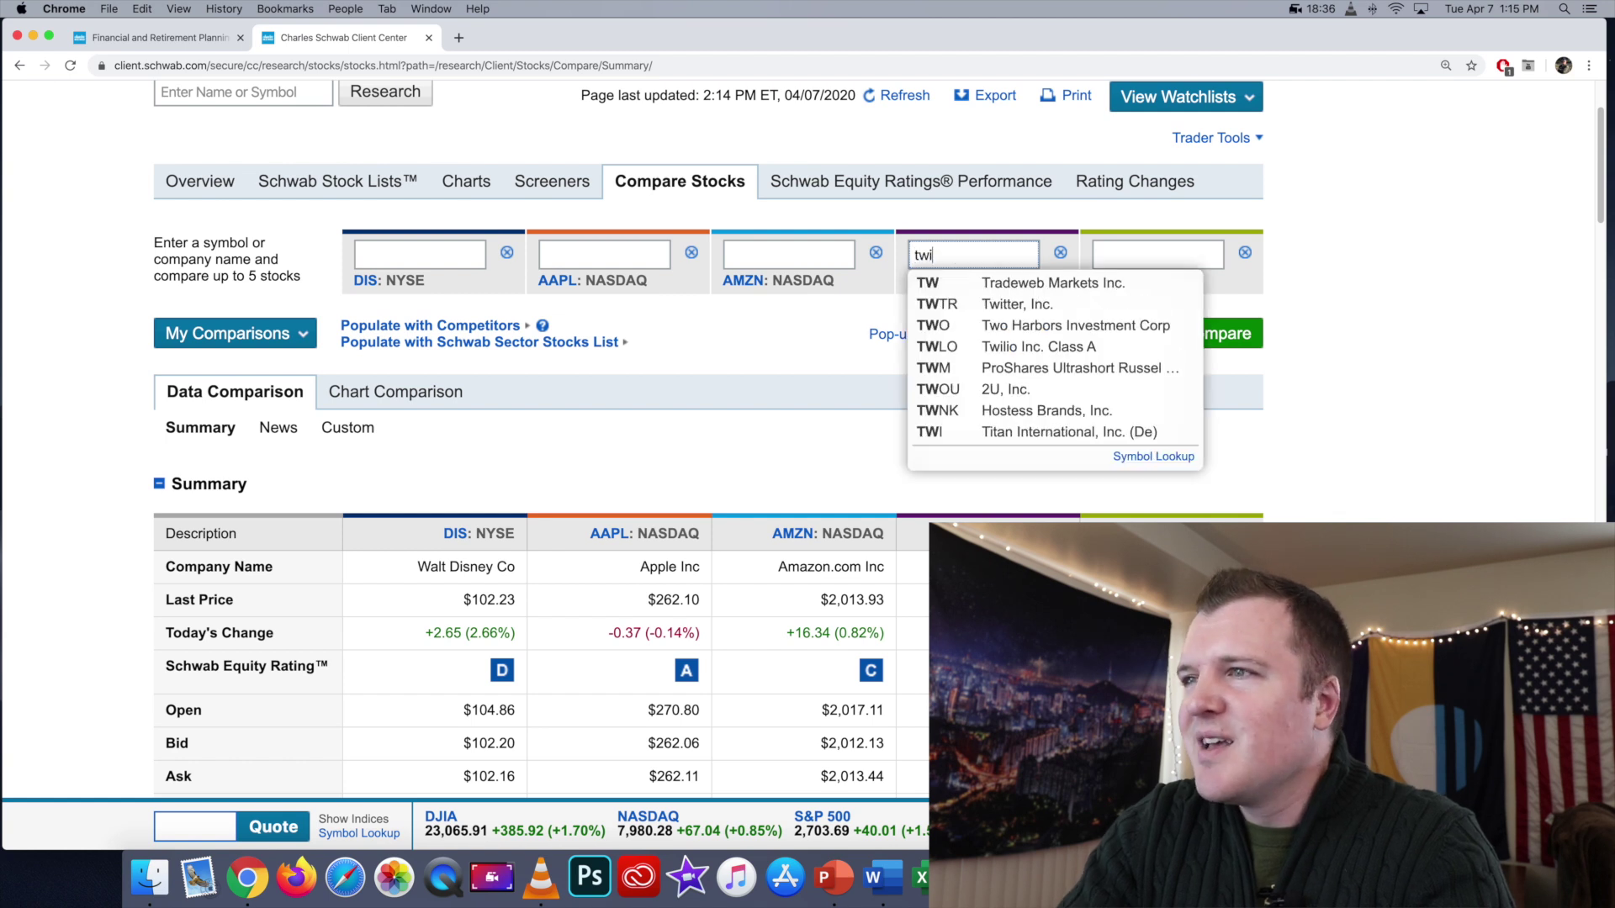
click(1018, 347)
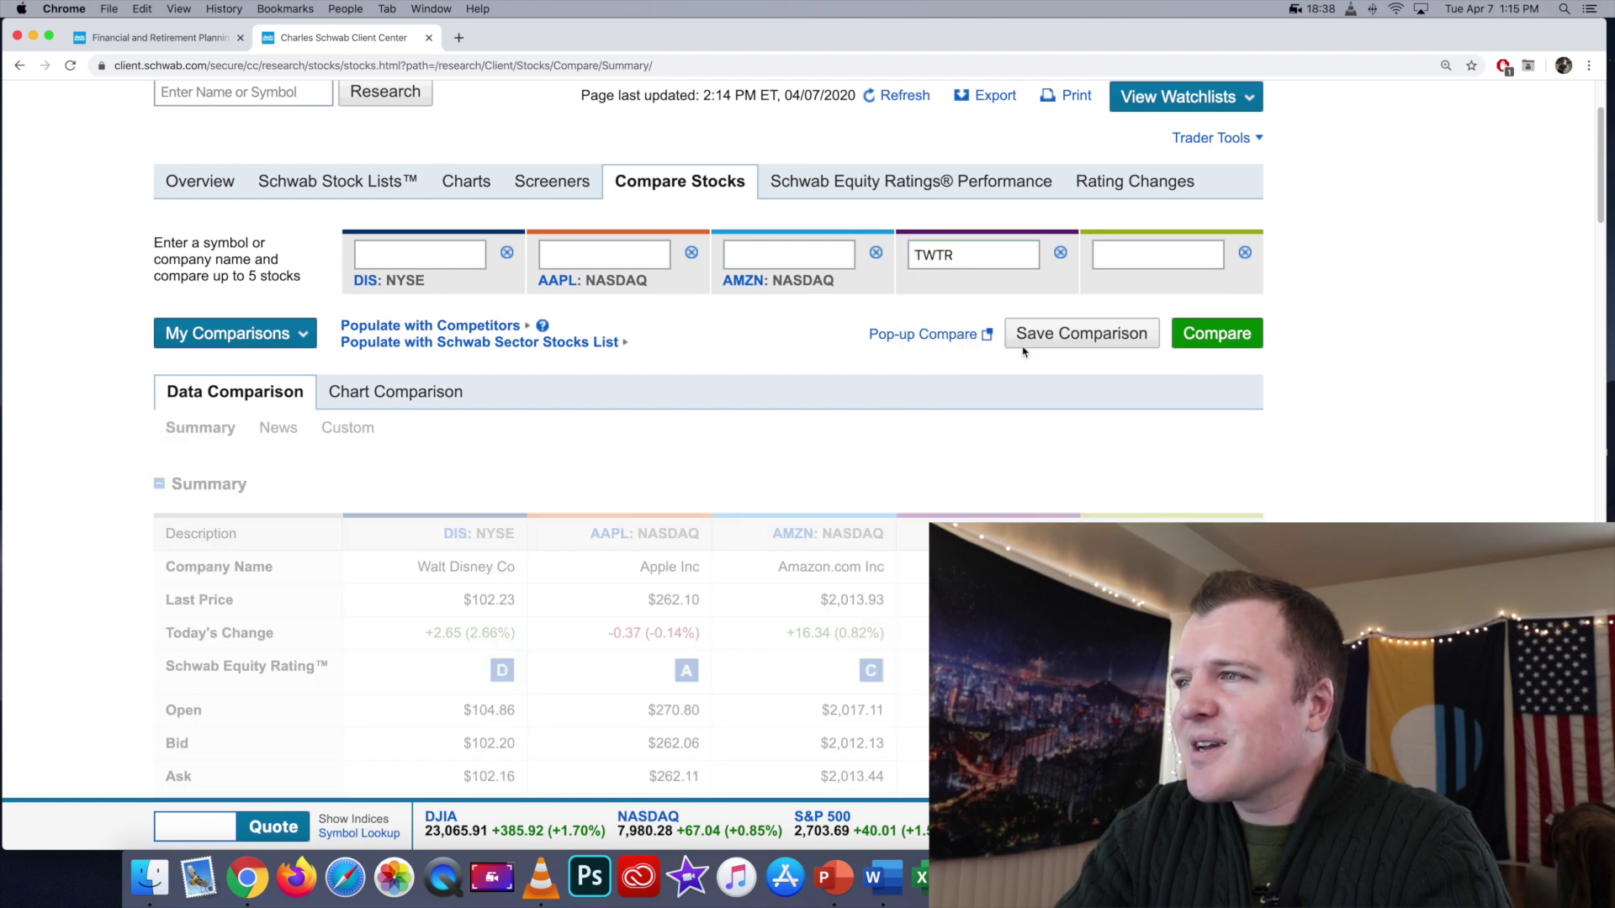
click(1202, 335)
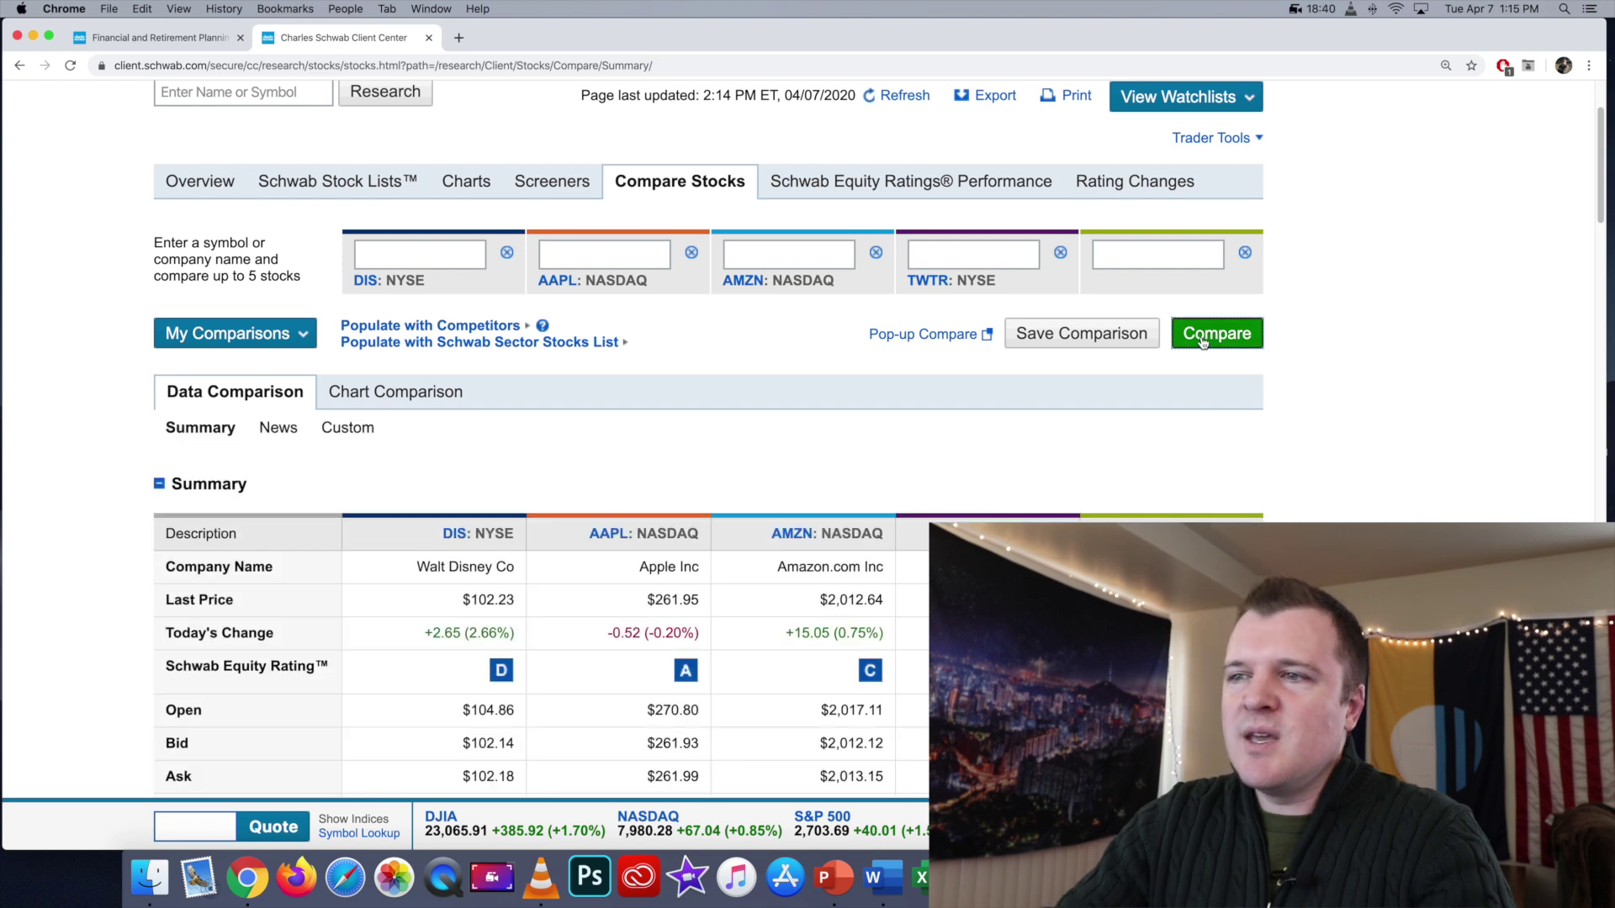
Scroll through the comparison tables of prices, fundamentals, earnings and analyst ratings.
scroll(1203, 343, down, 1)
scroll(1203, 343, down, 12)
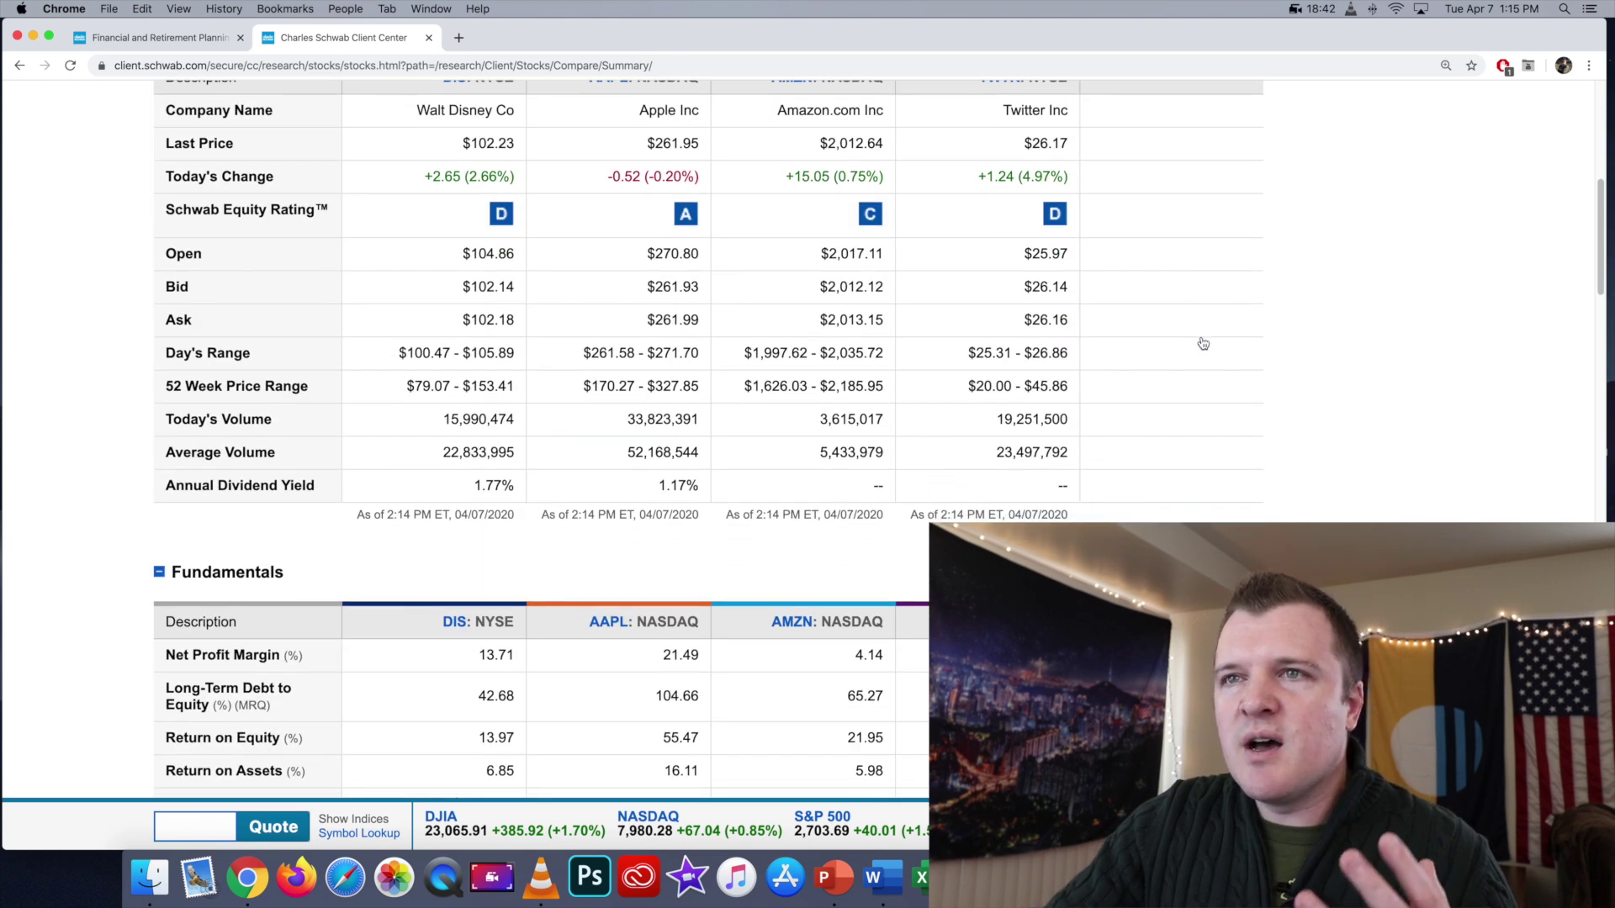
scroll(1202, 343, down, 10)
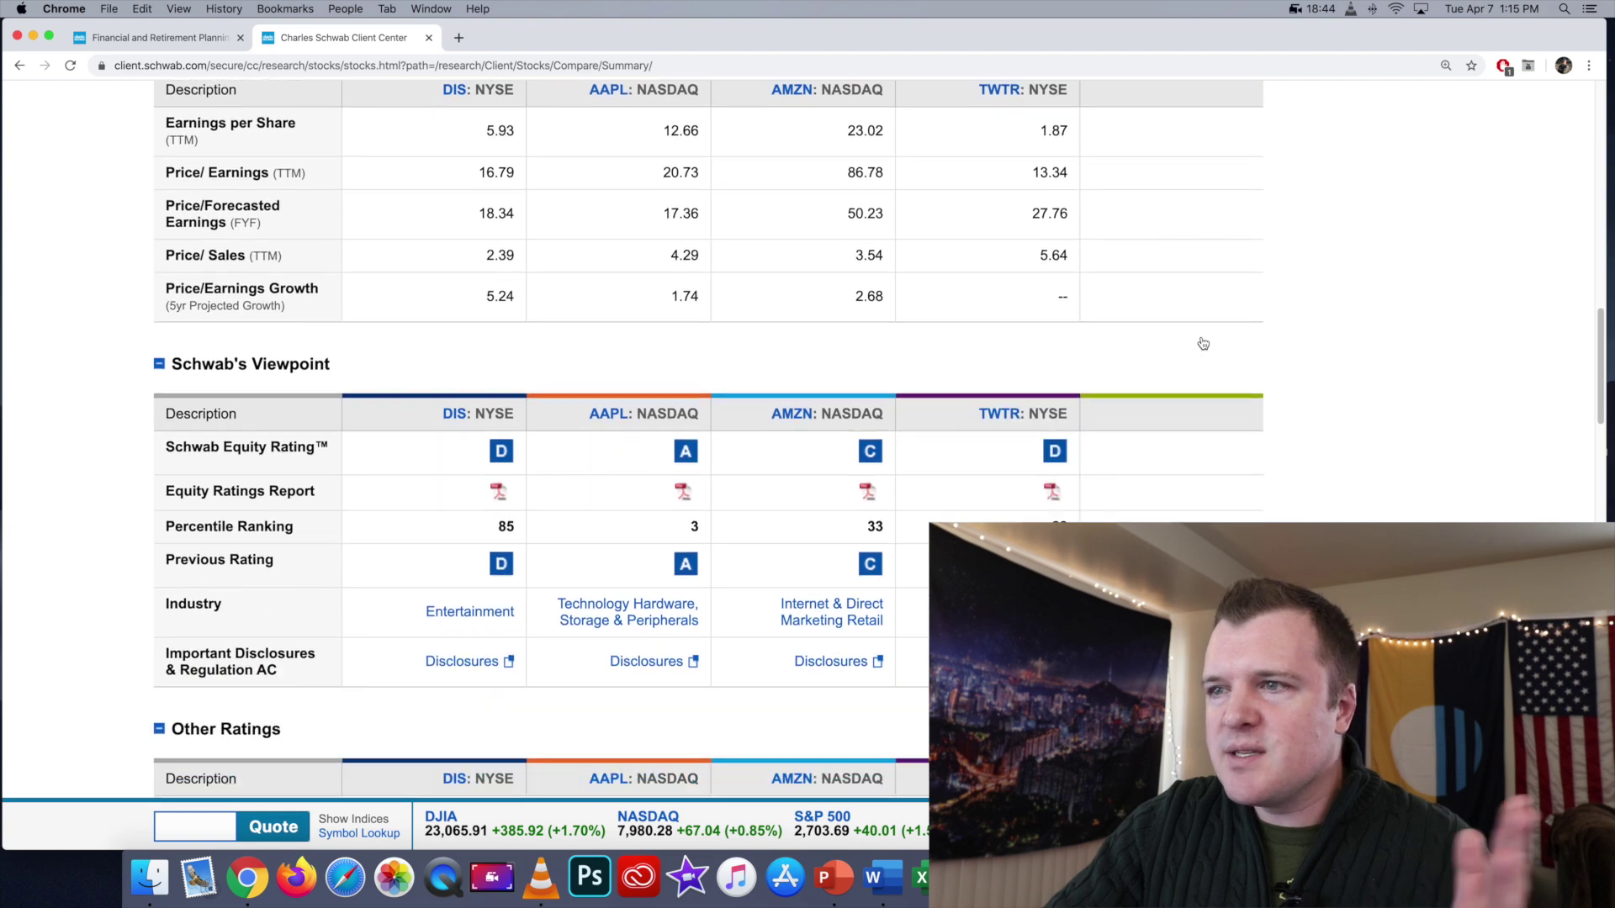
scroll(1203, 343, down, 1)
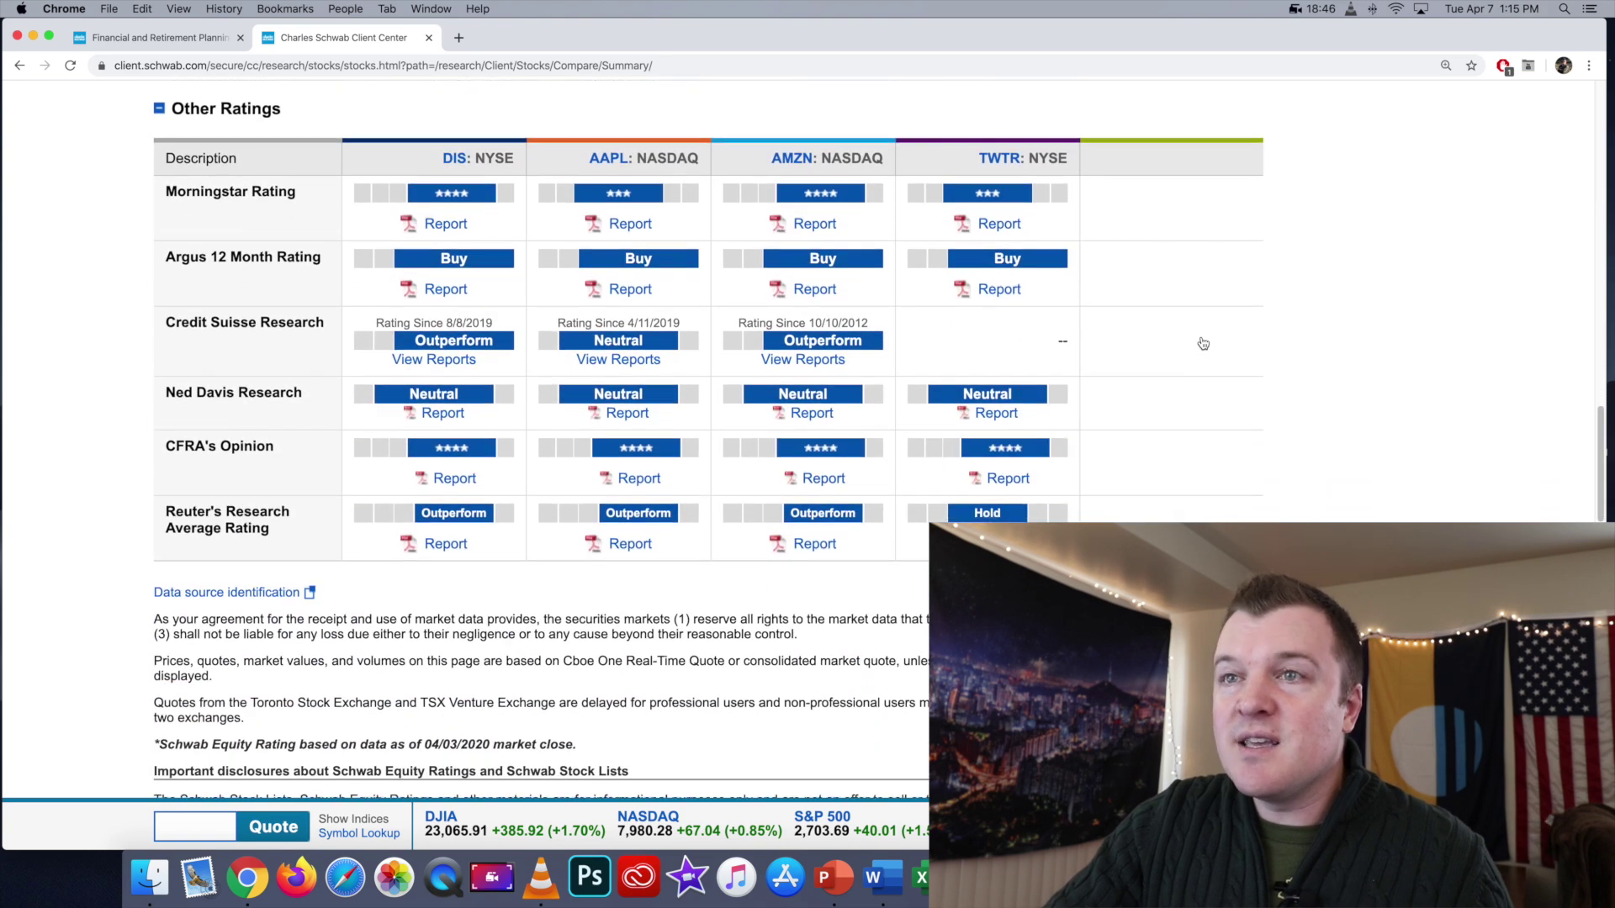
scroll(835, 506, down, 1)
scroll(835, 505, up, 20)
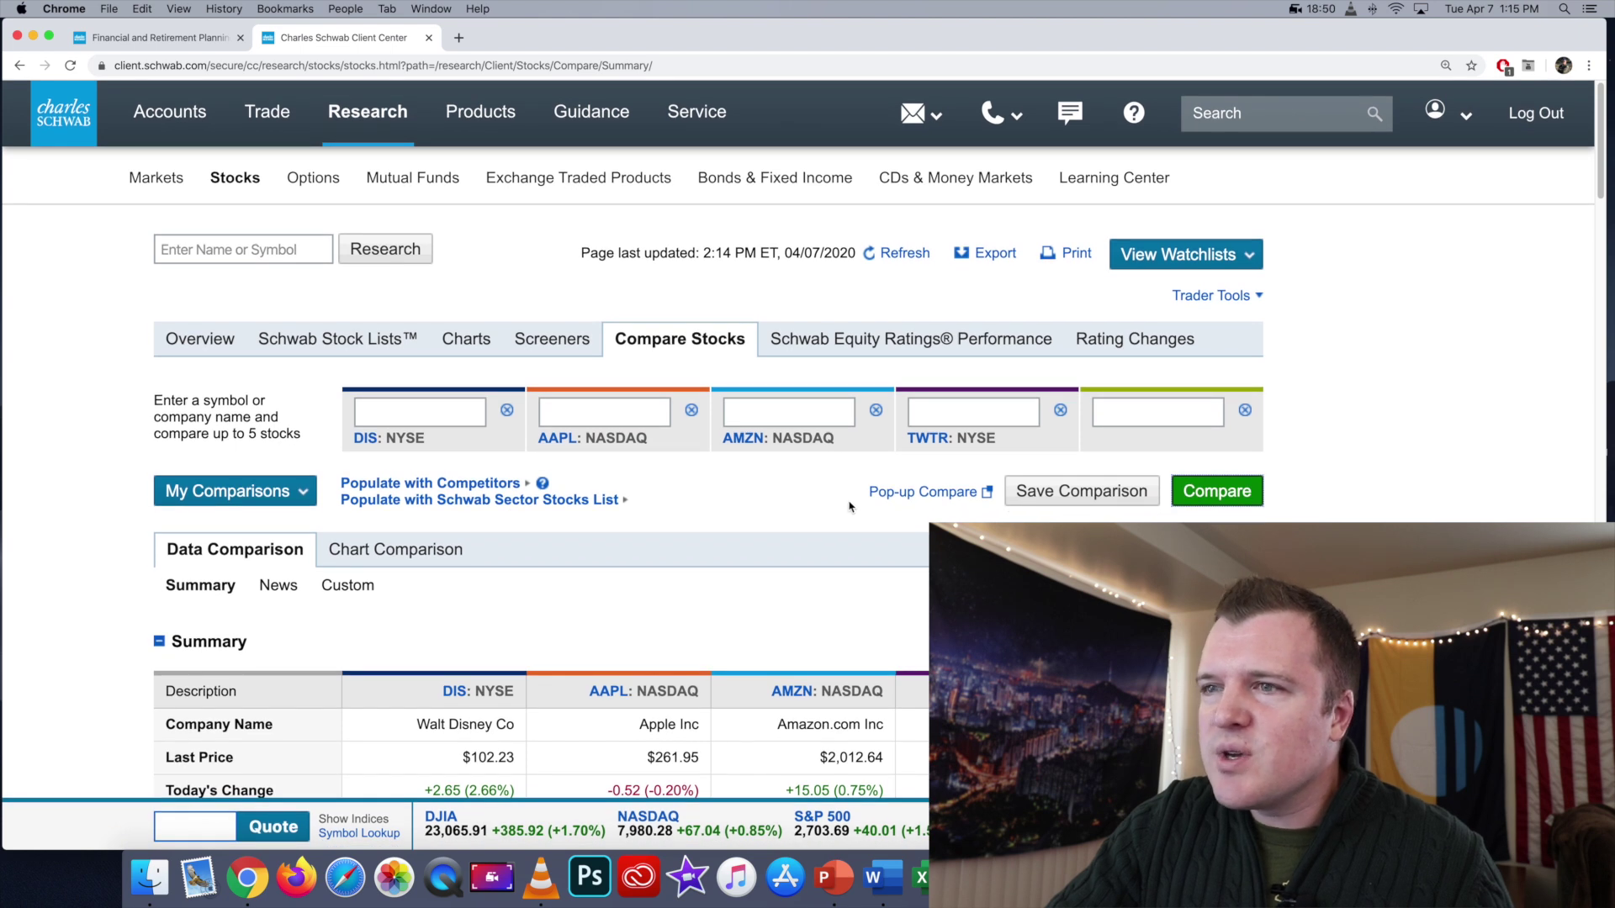
scroll(848, 506, down, 1)
Show a Chart Comparison of DIS, AAPL, AMZN and TWTR over 5 years.
click(393, 498)
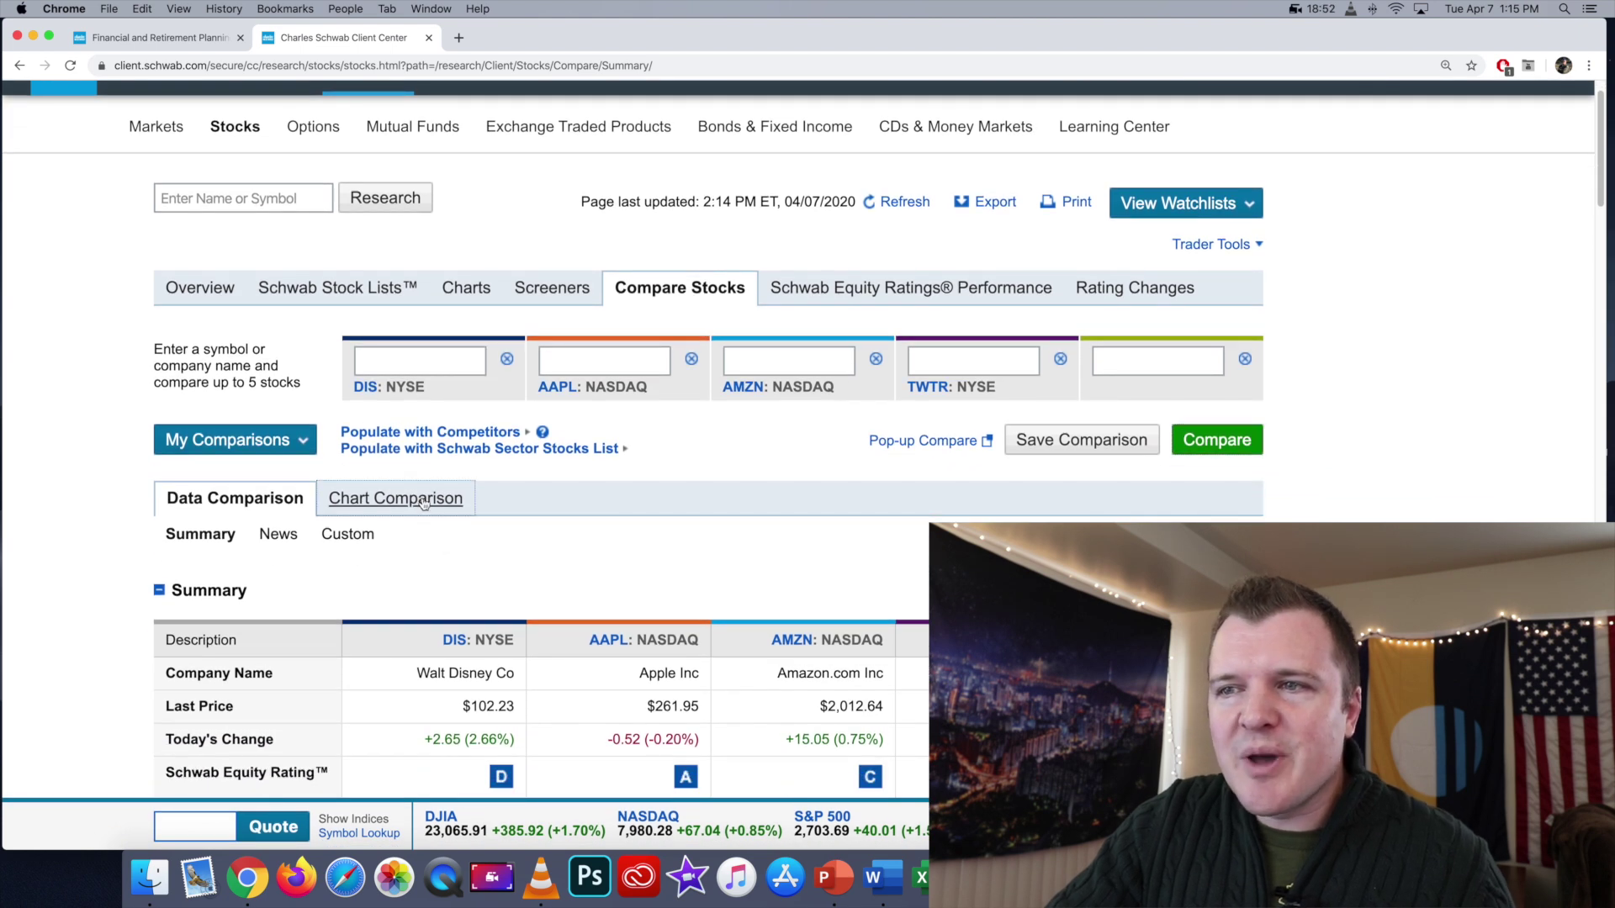
scroll(424, 504, down, 4)
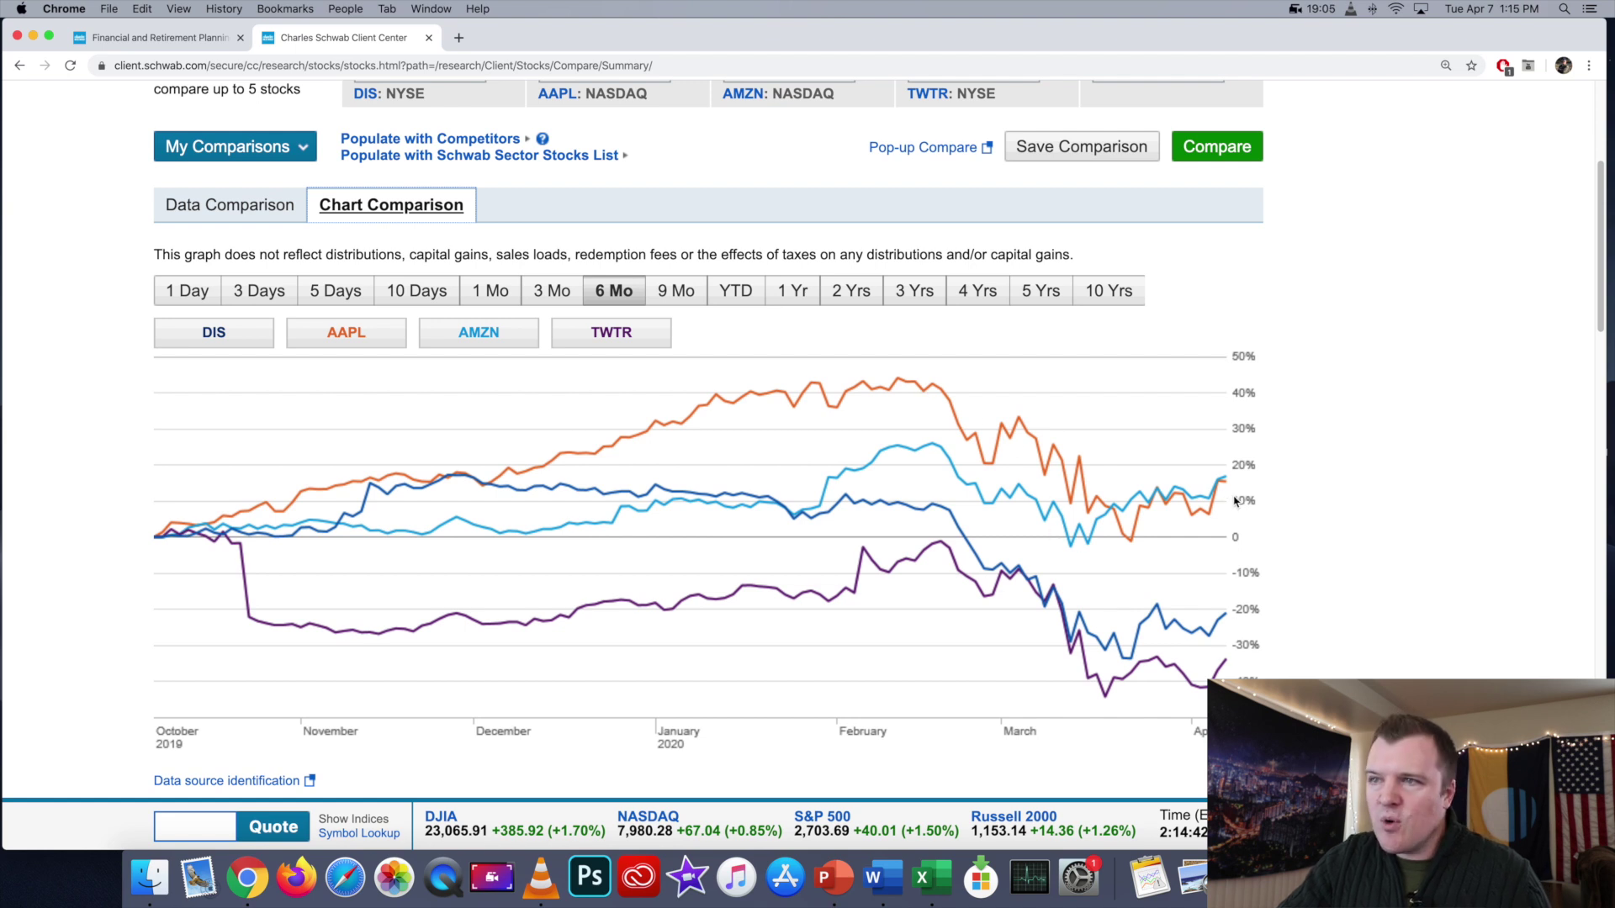
click(1041, 291)
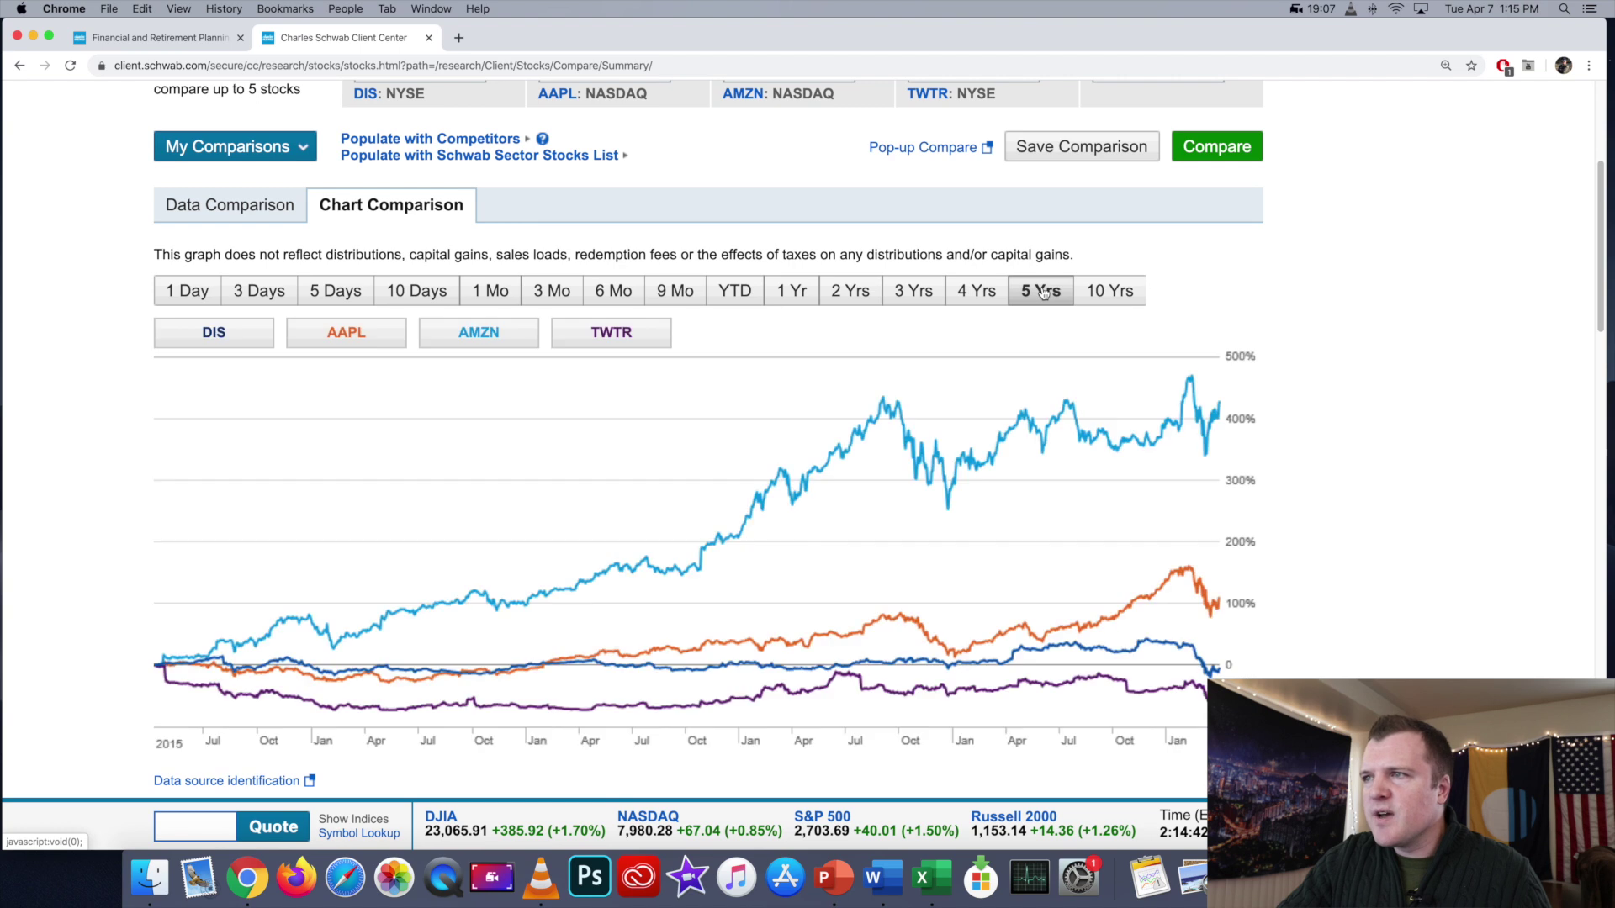
scroll(980, 465, down, 3)
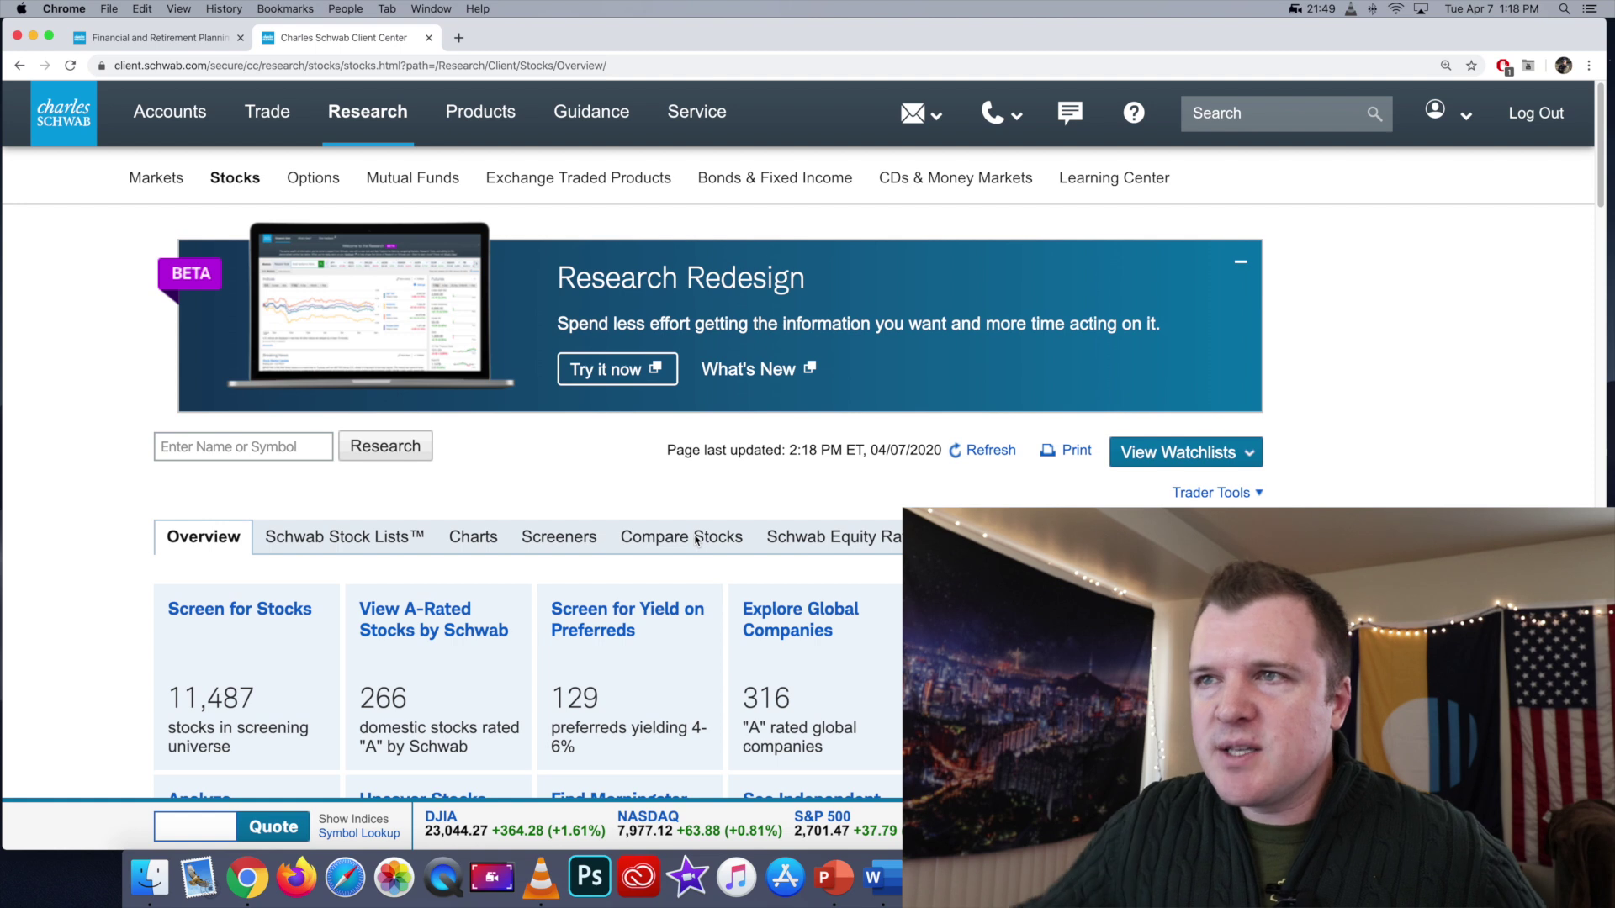
Go to Exchange Traded Products research and browse the ETF Screener's predefined criteria.
click(603, 179)
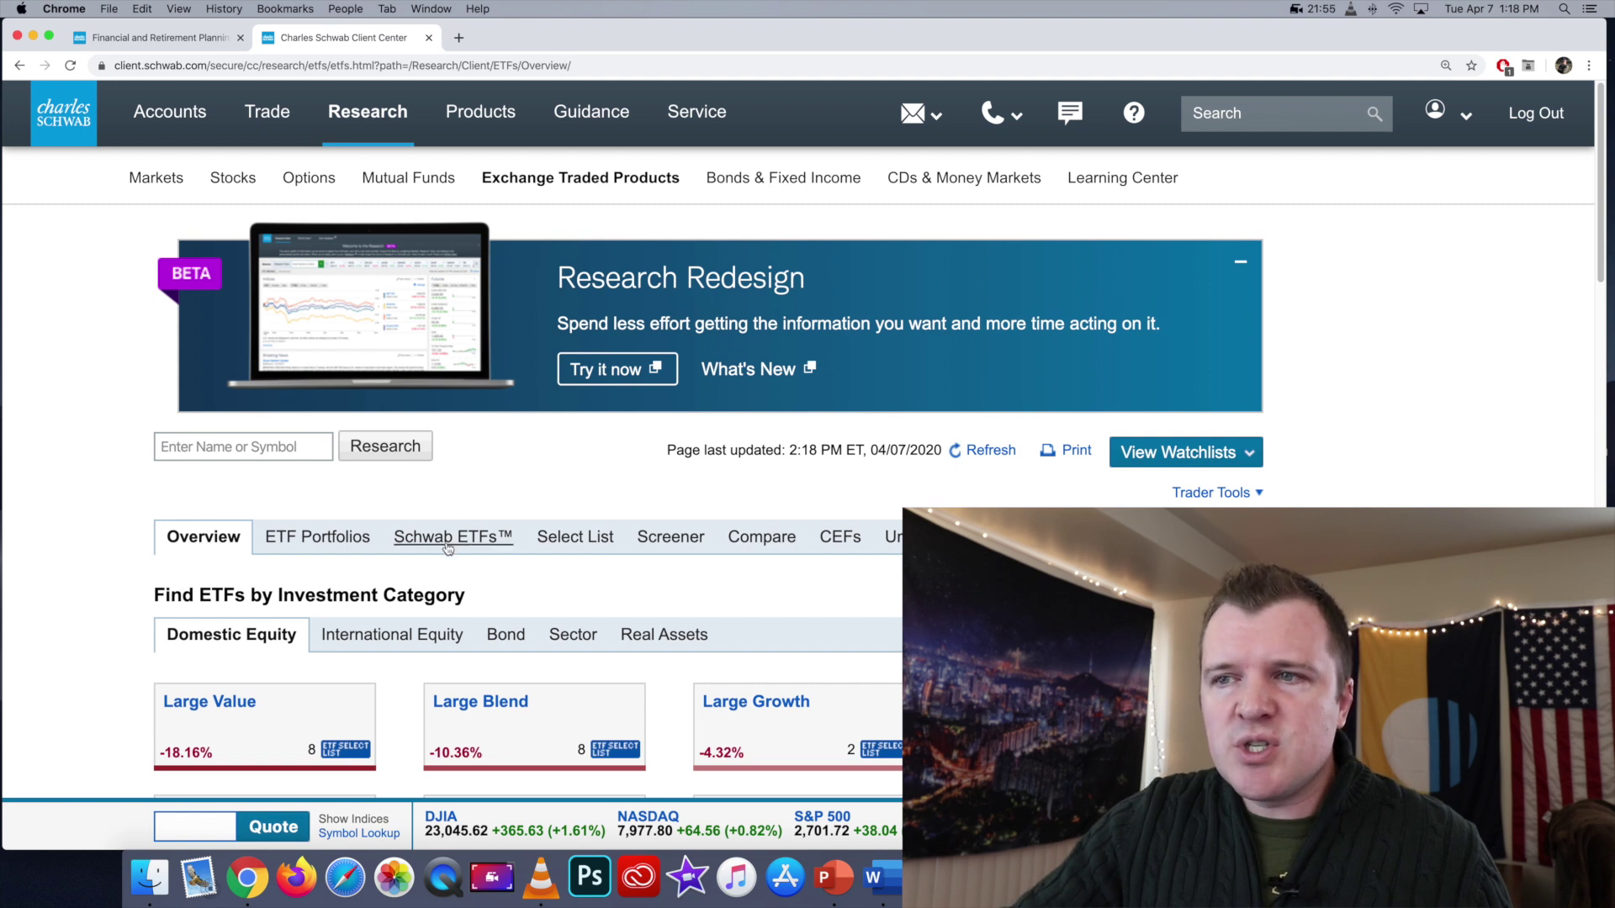
scroll(448, 545, down, 3)
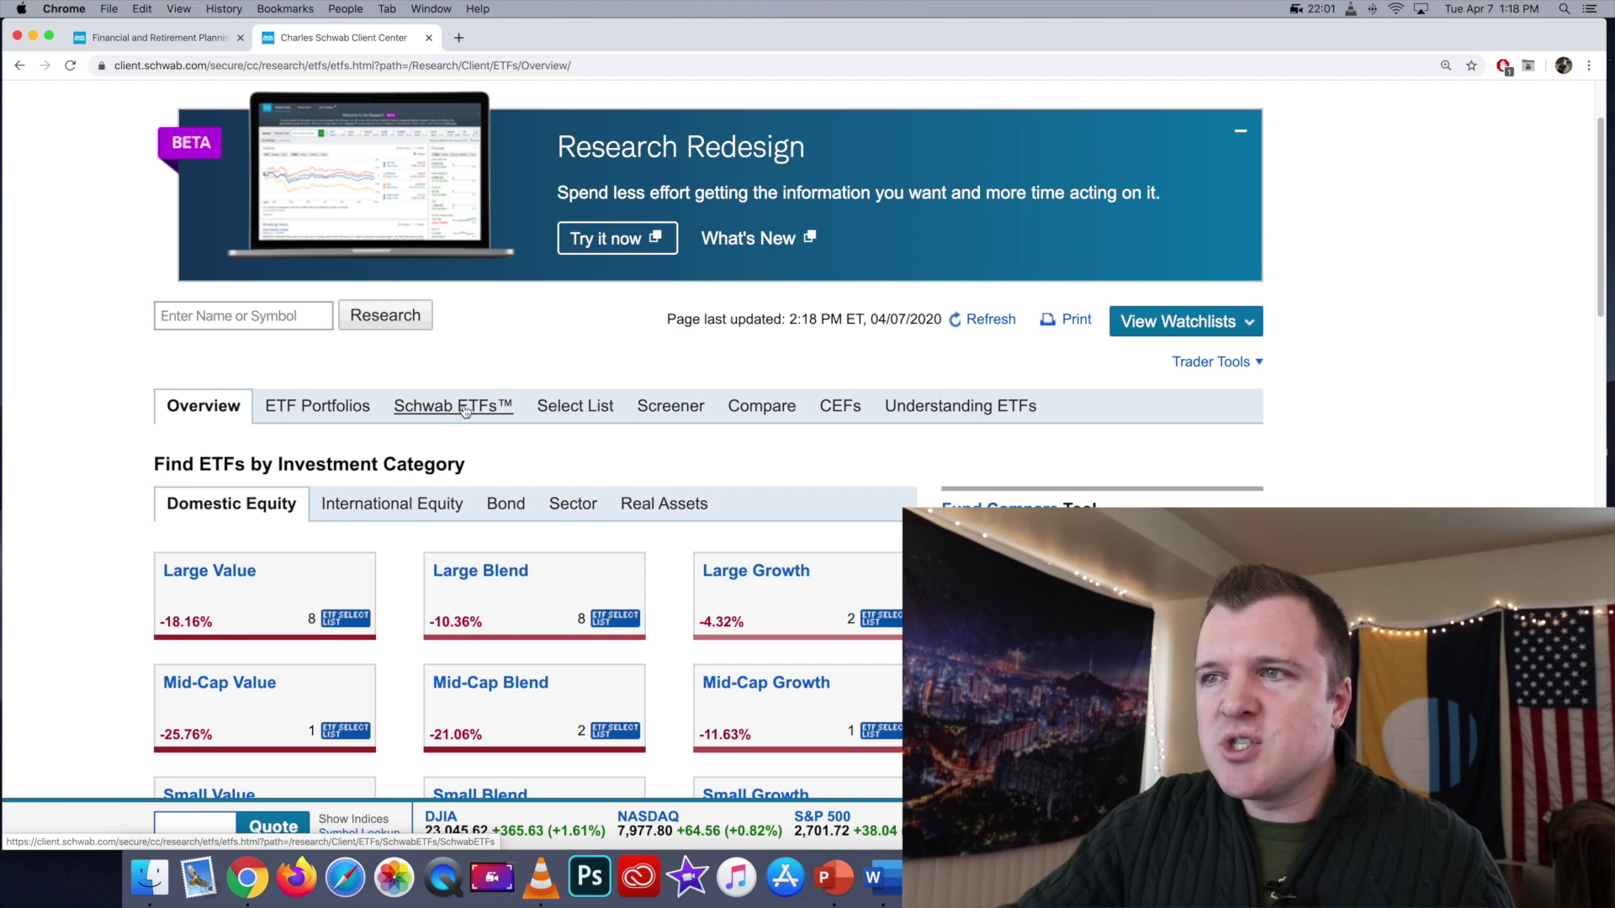
scroll(521, 395, down, 1)
click(660, 363)
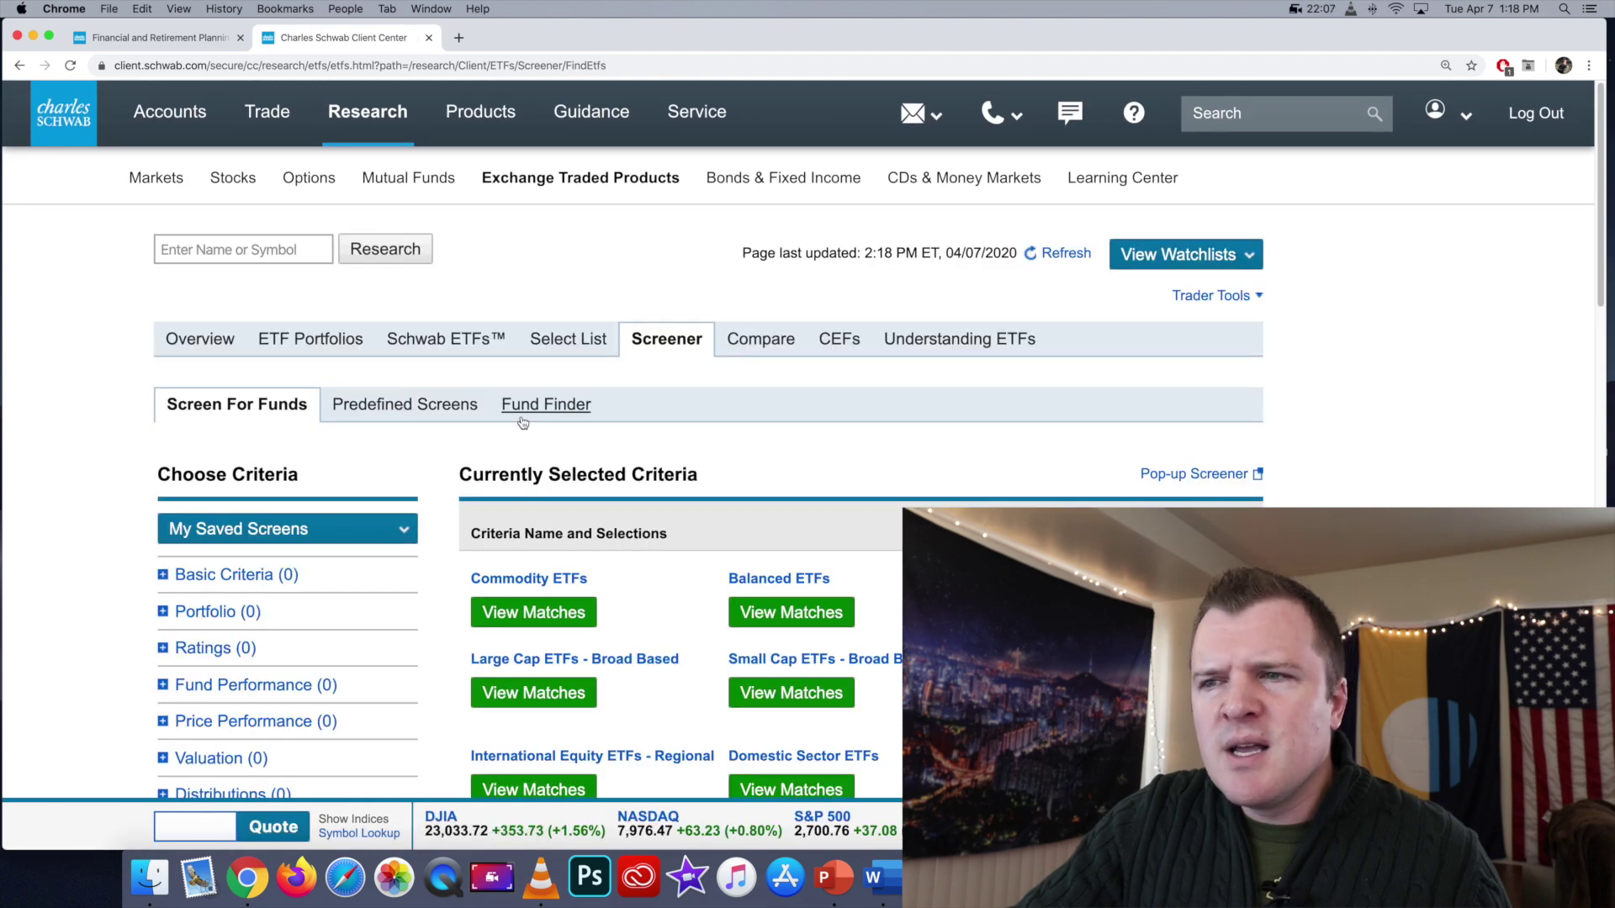
scroll(522, 422, down, 5)
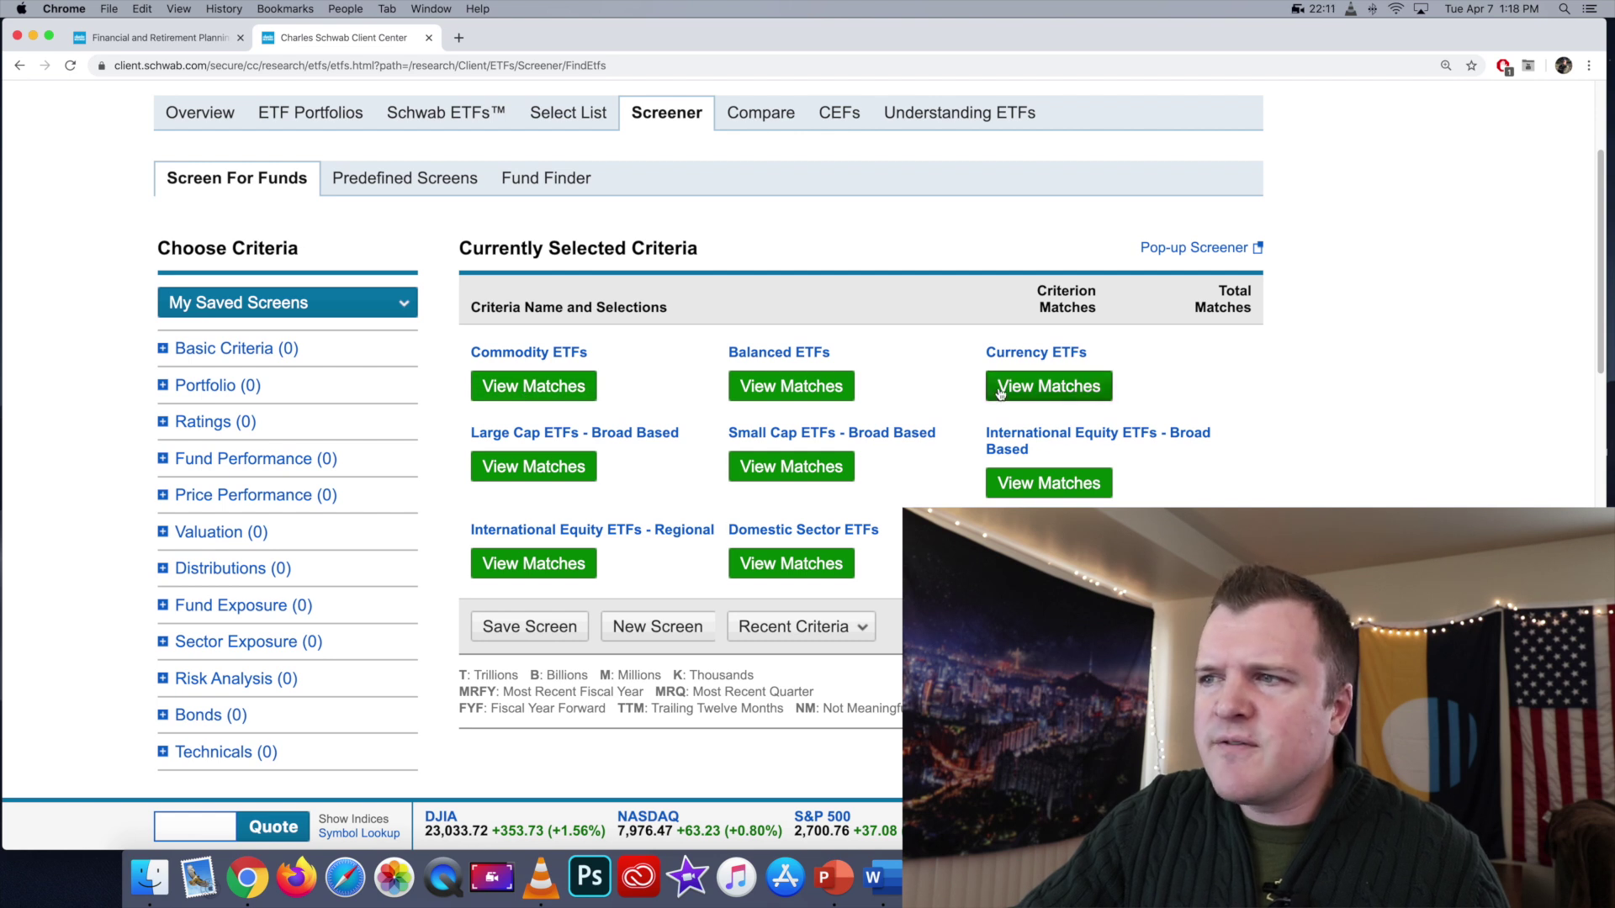
scroll(1000, 391, down, 3)
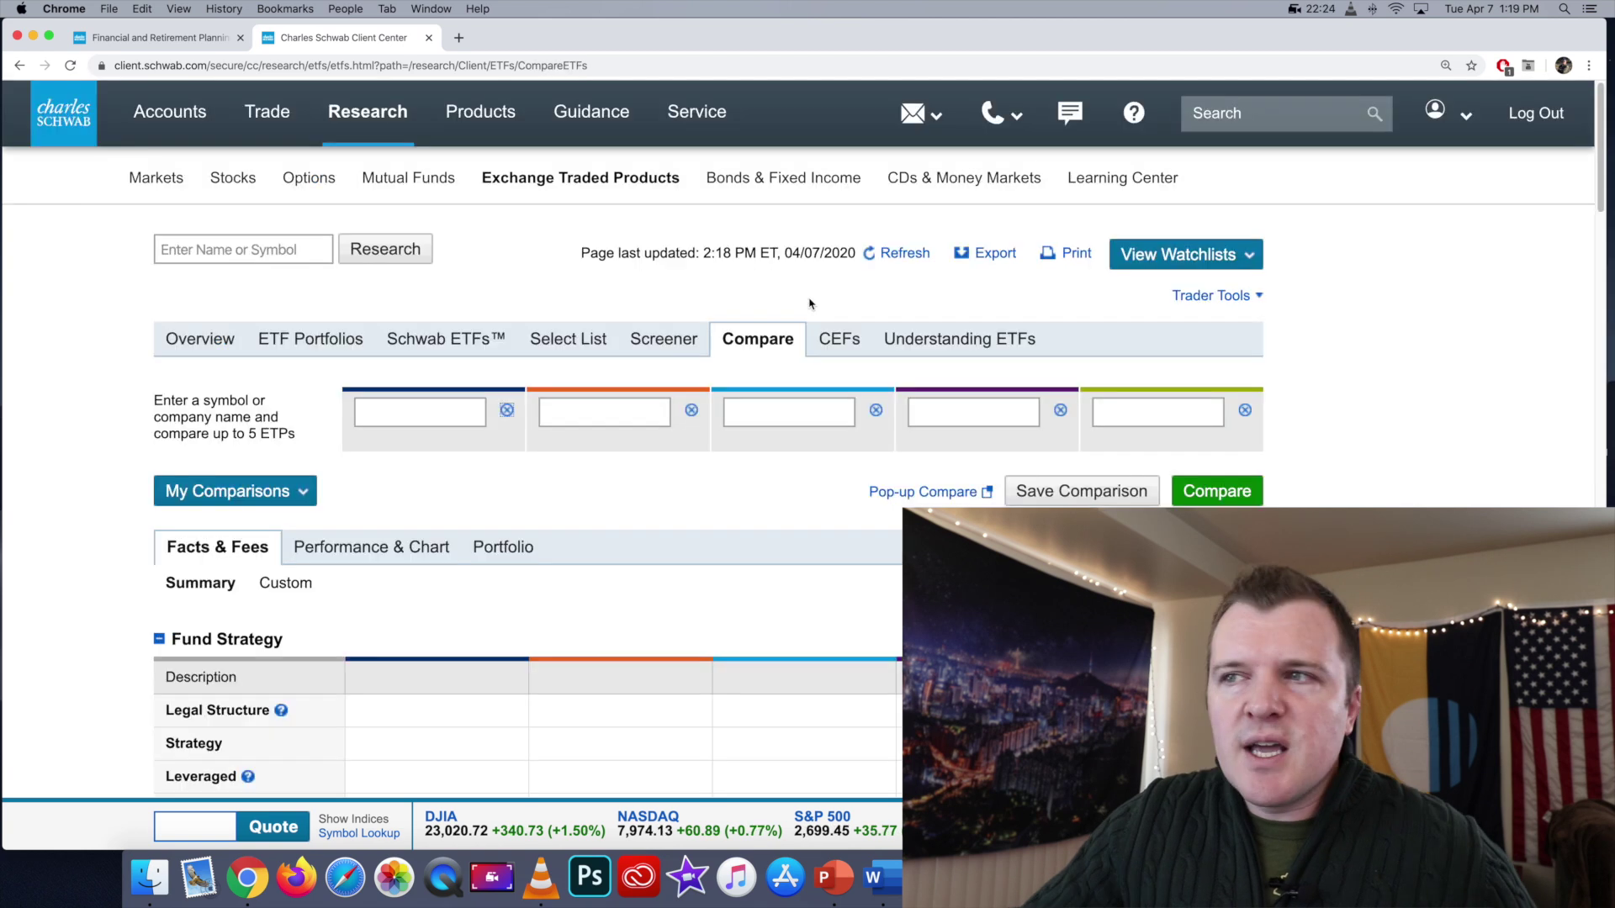
Add SPY, IVV and VOO to the ETF comparison.
scroll(760, 344, down, 2)
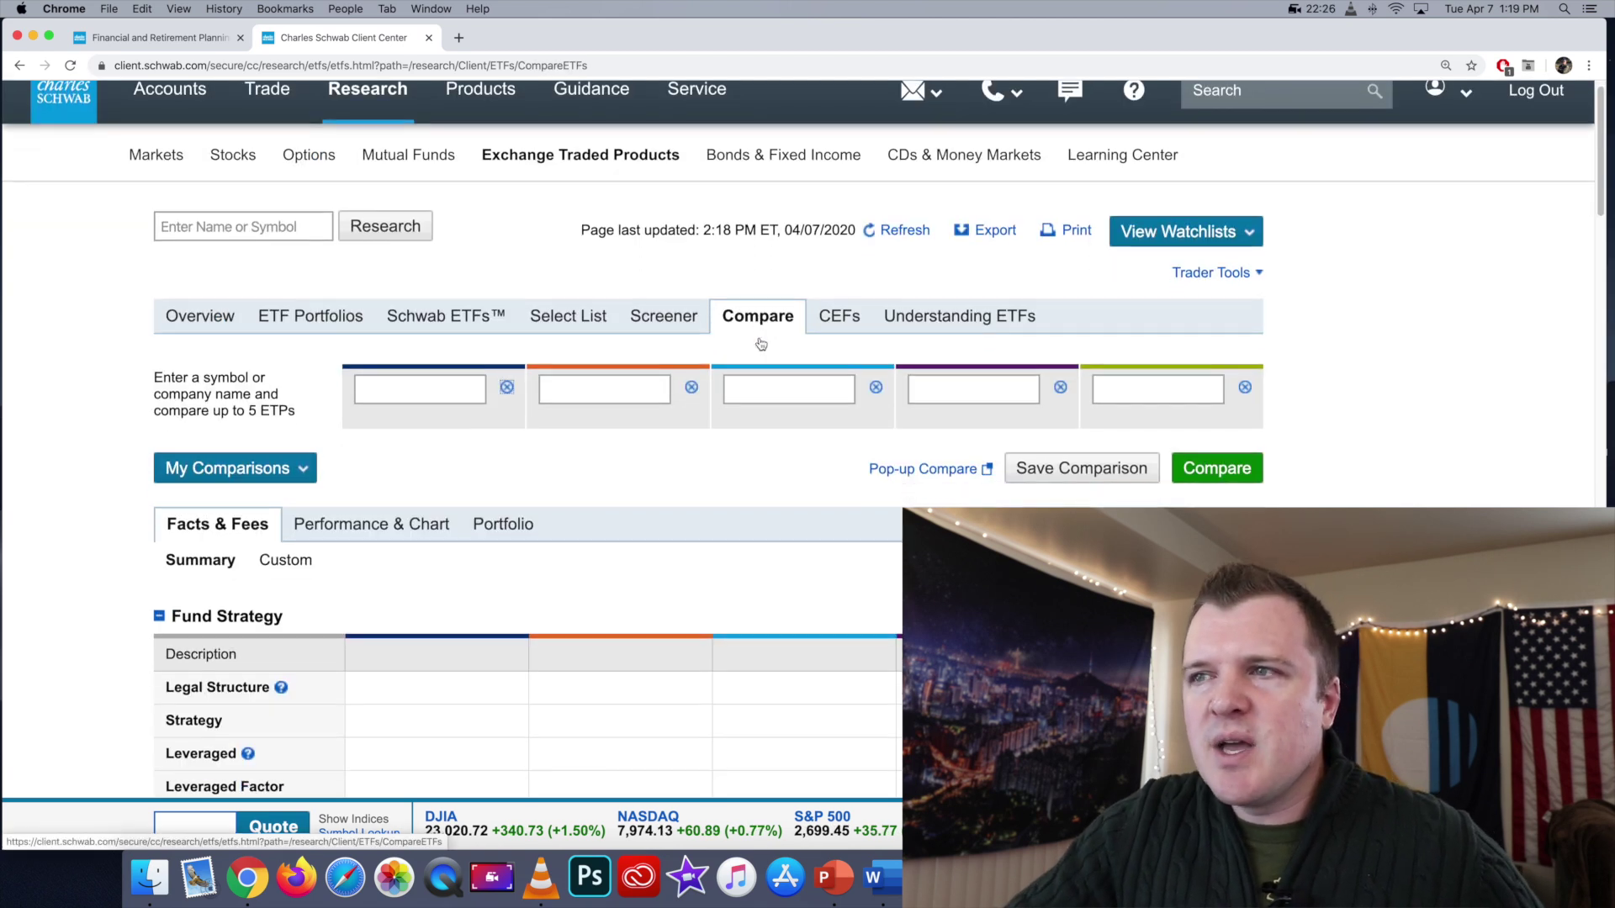
click(454, 334)
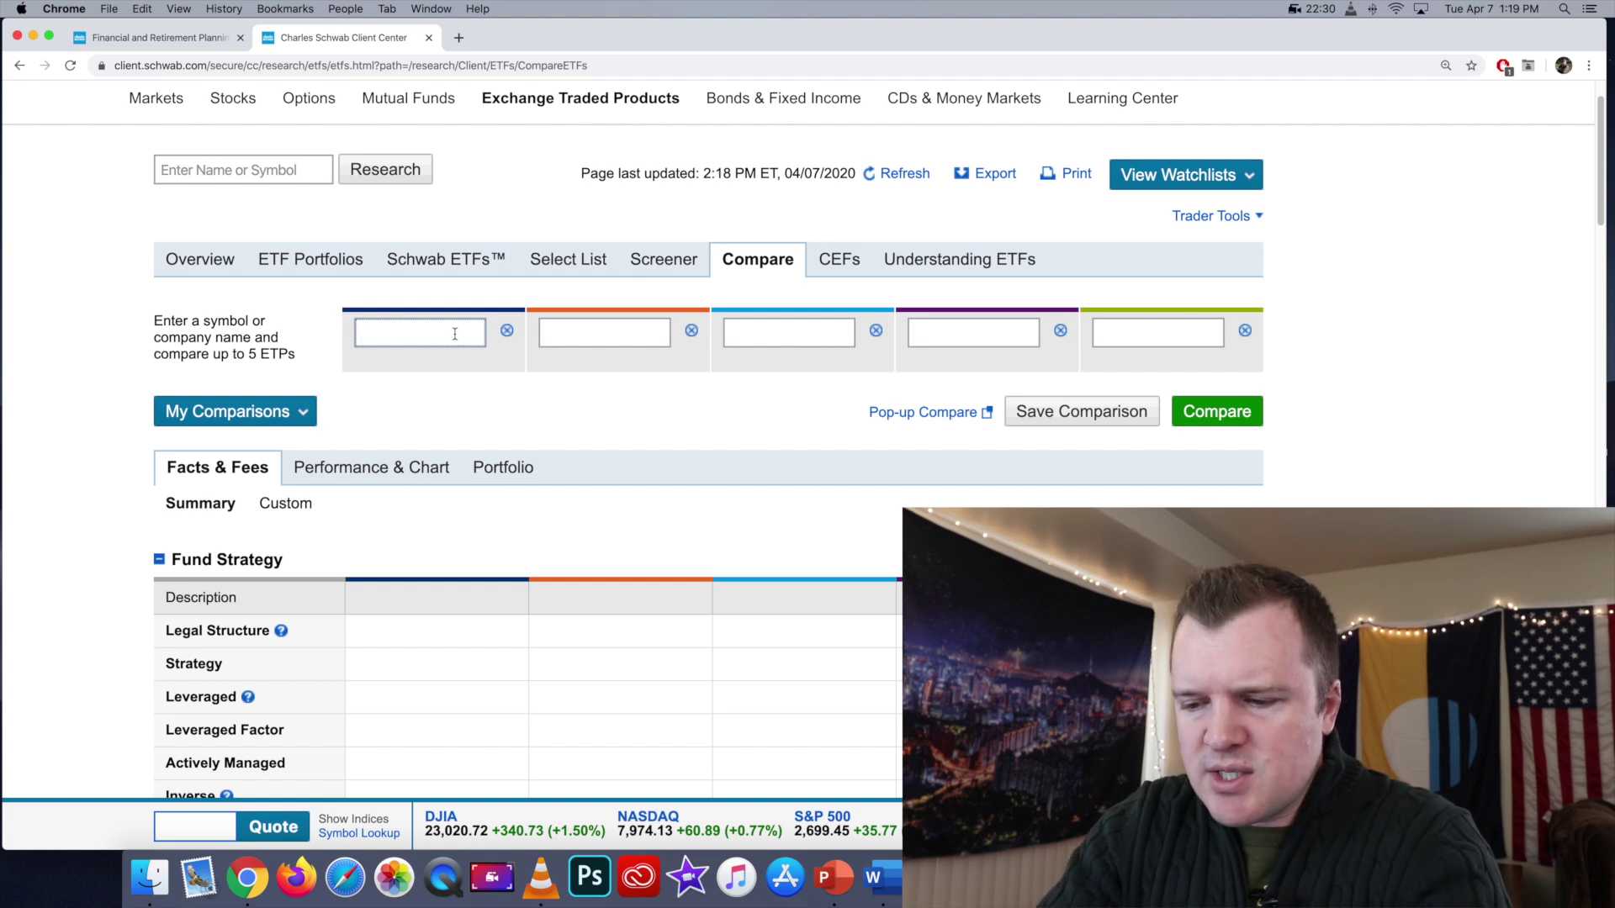
text(spy)
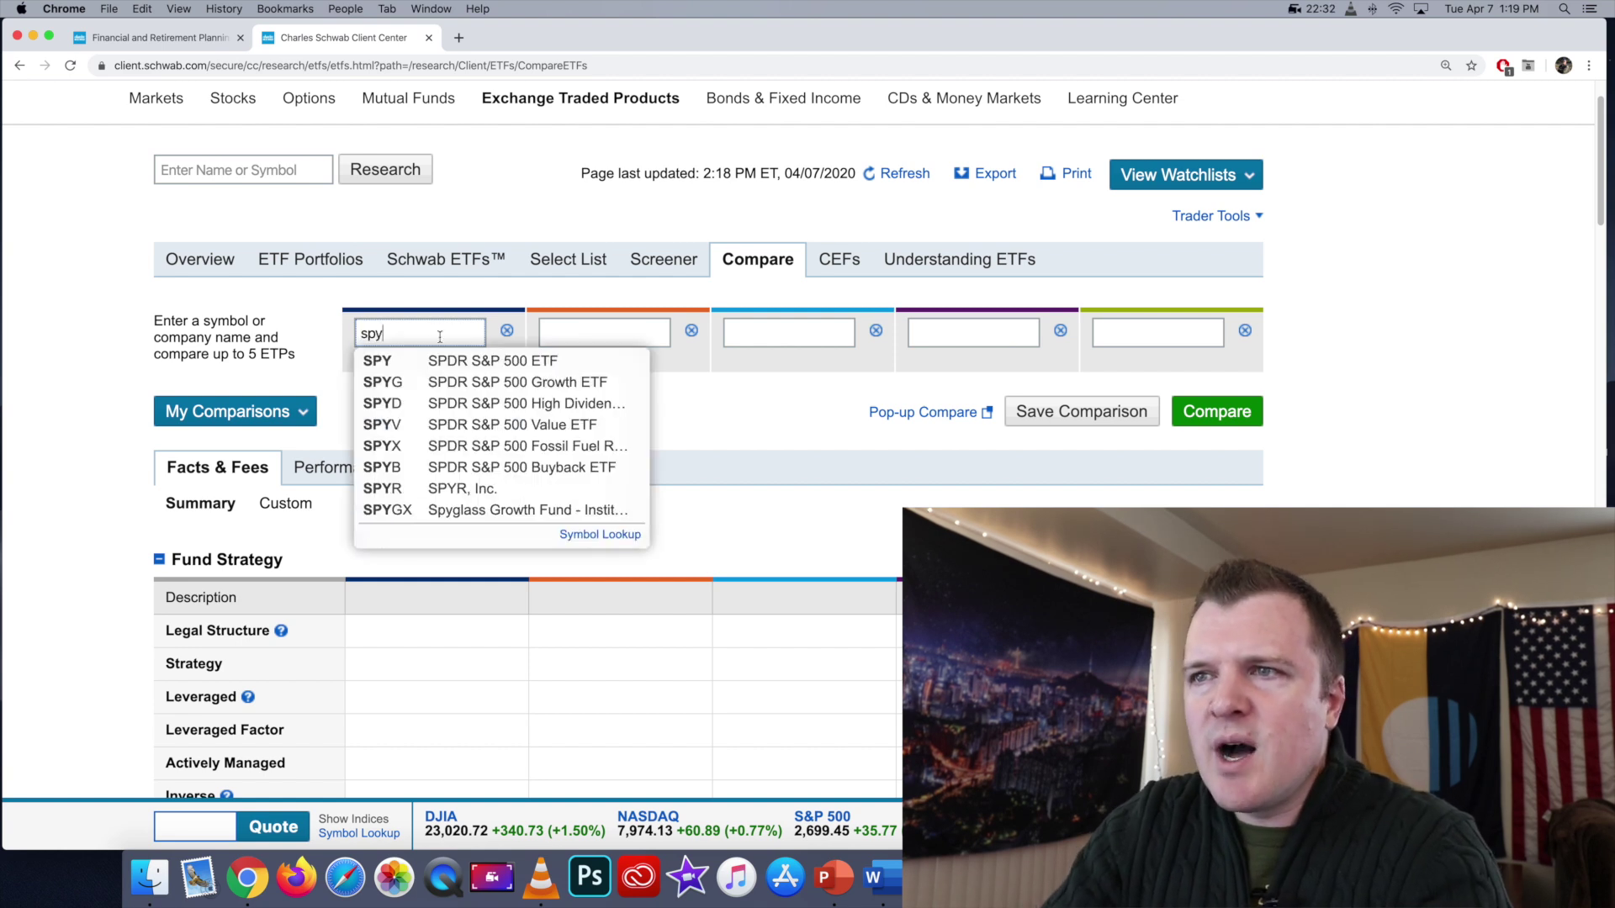
click(448, 360)
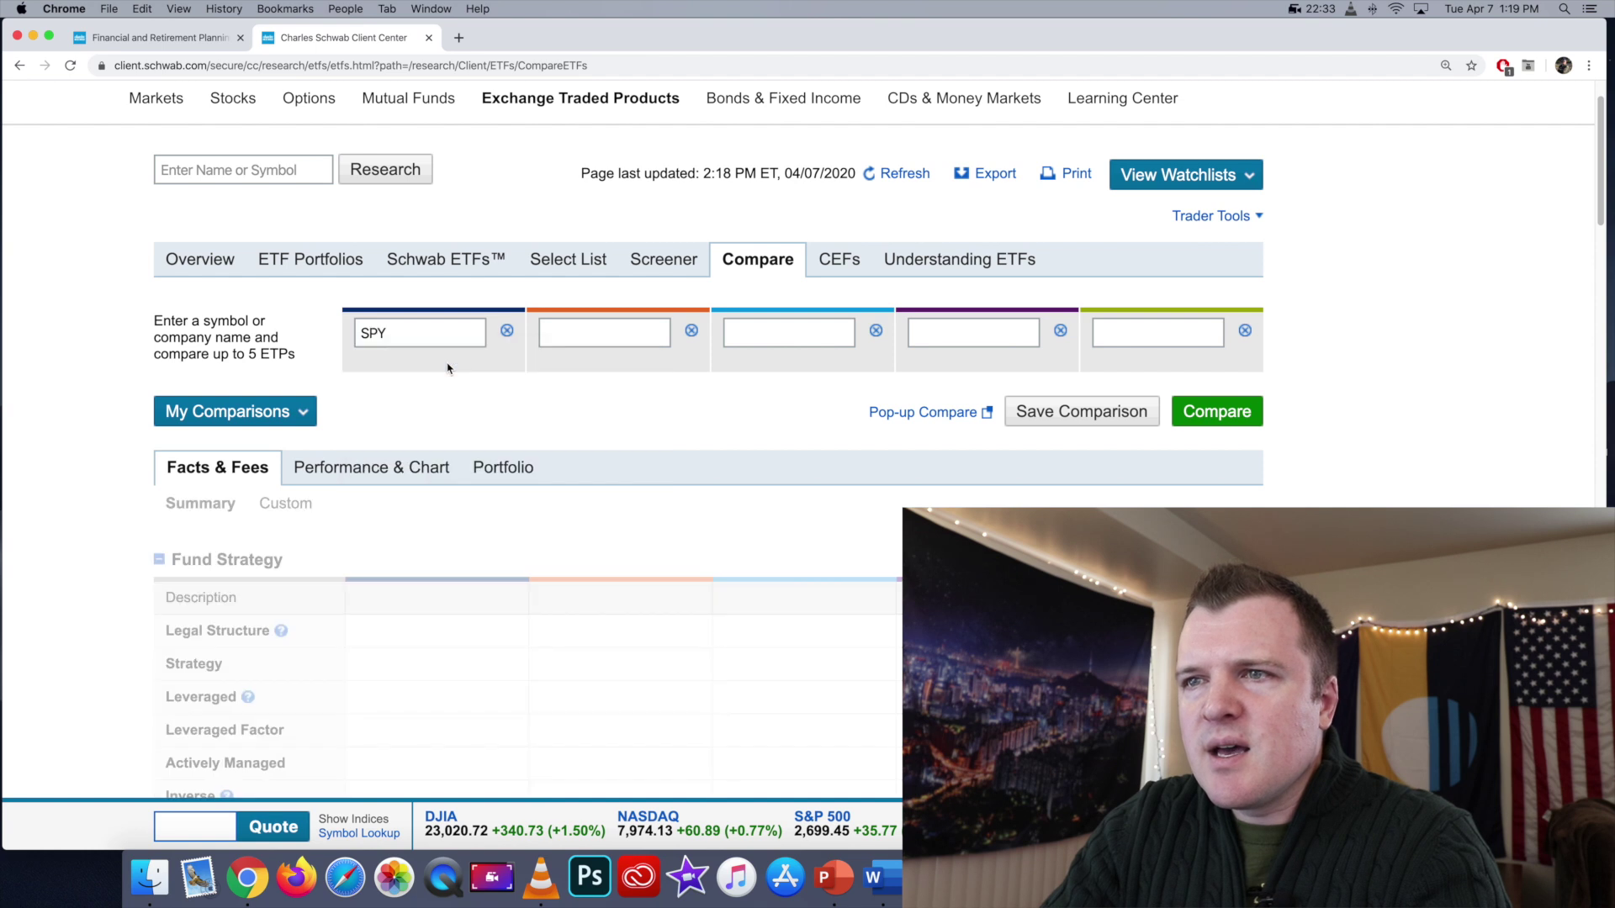
click(600, 341)
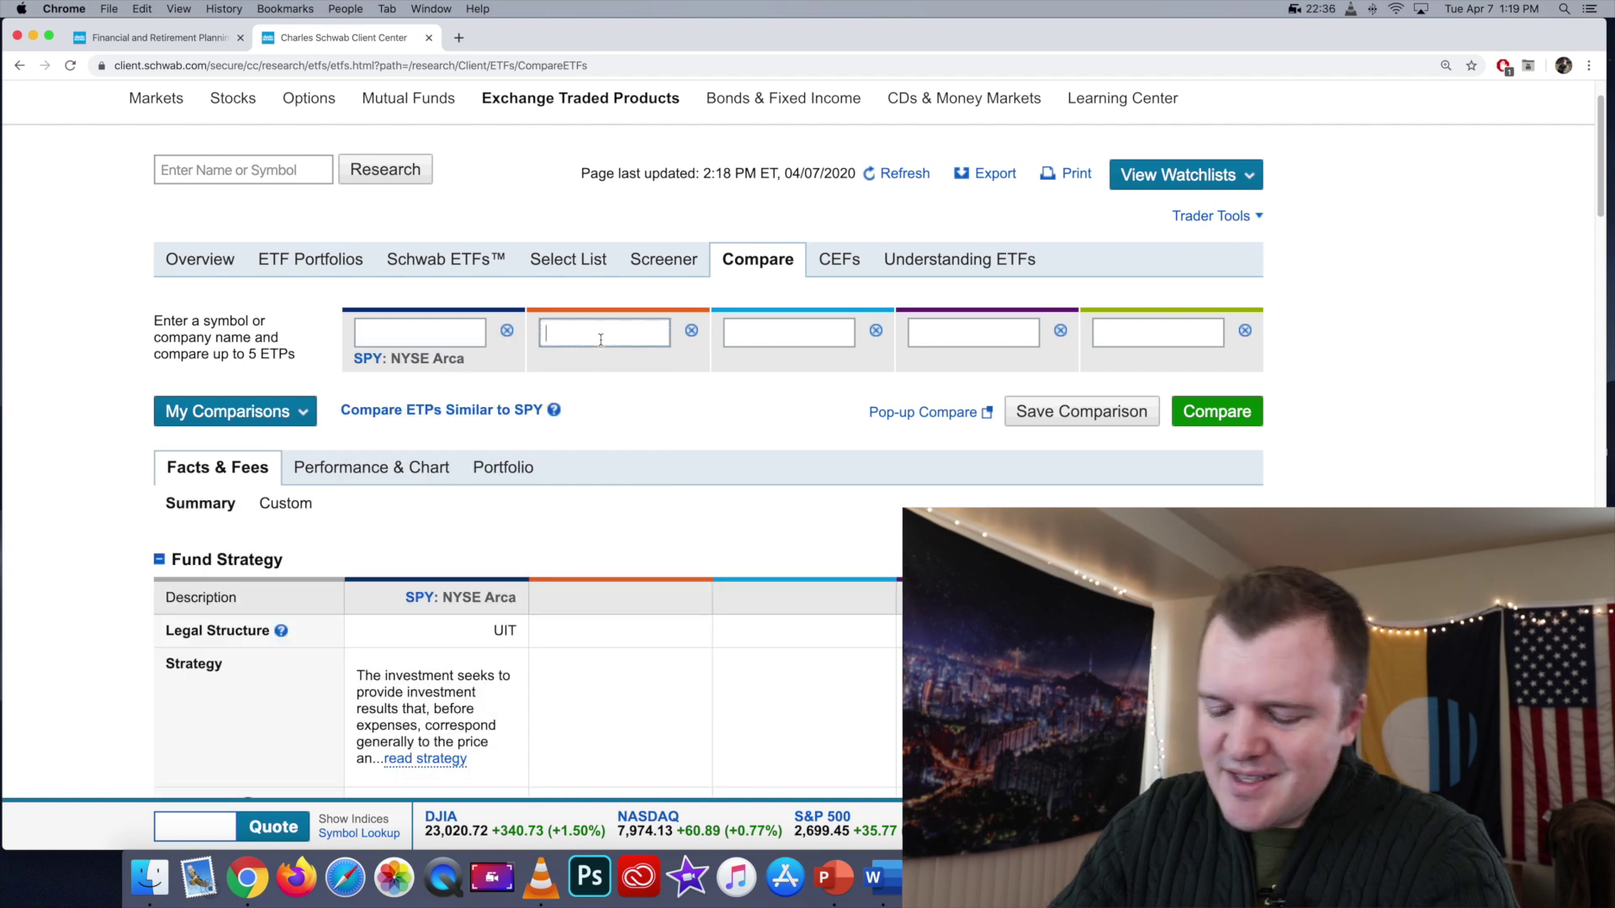
text(ivv)
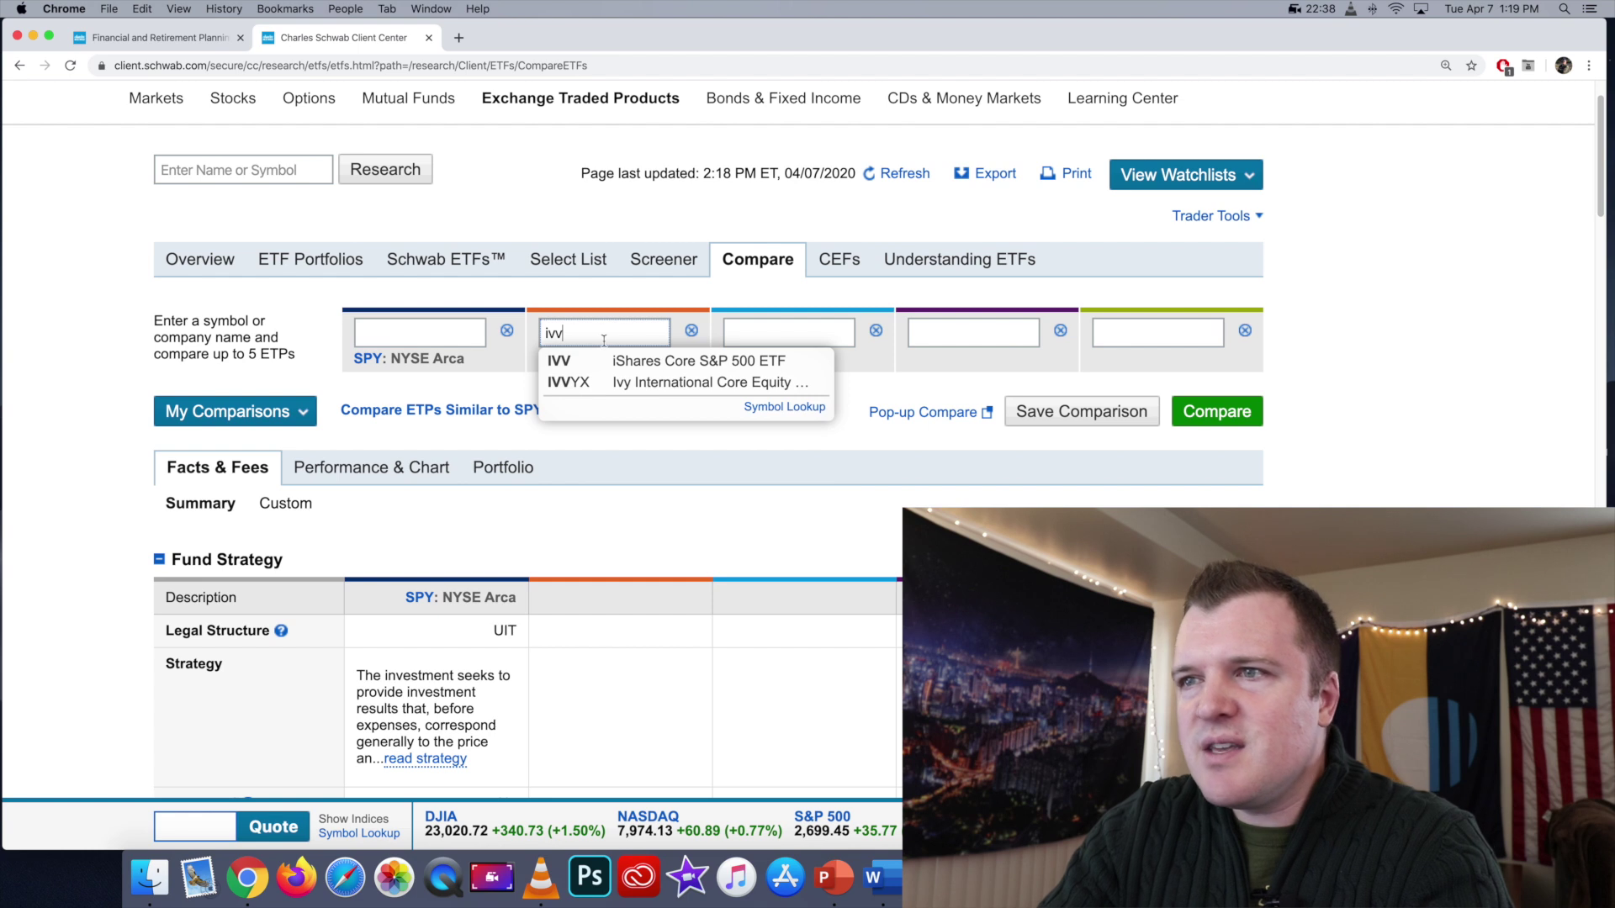
click(643, 360)
click(752, 338)
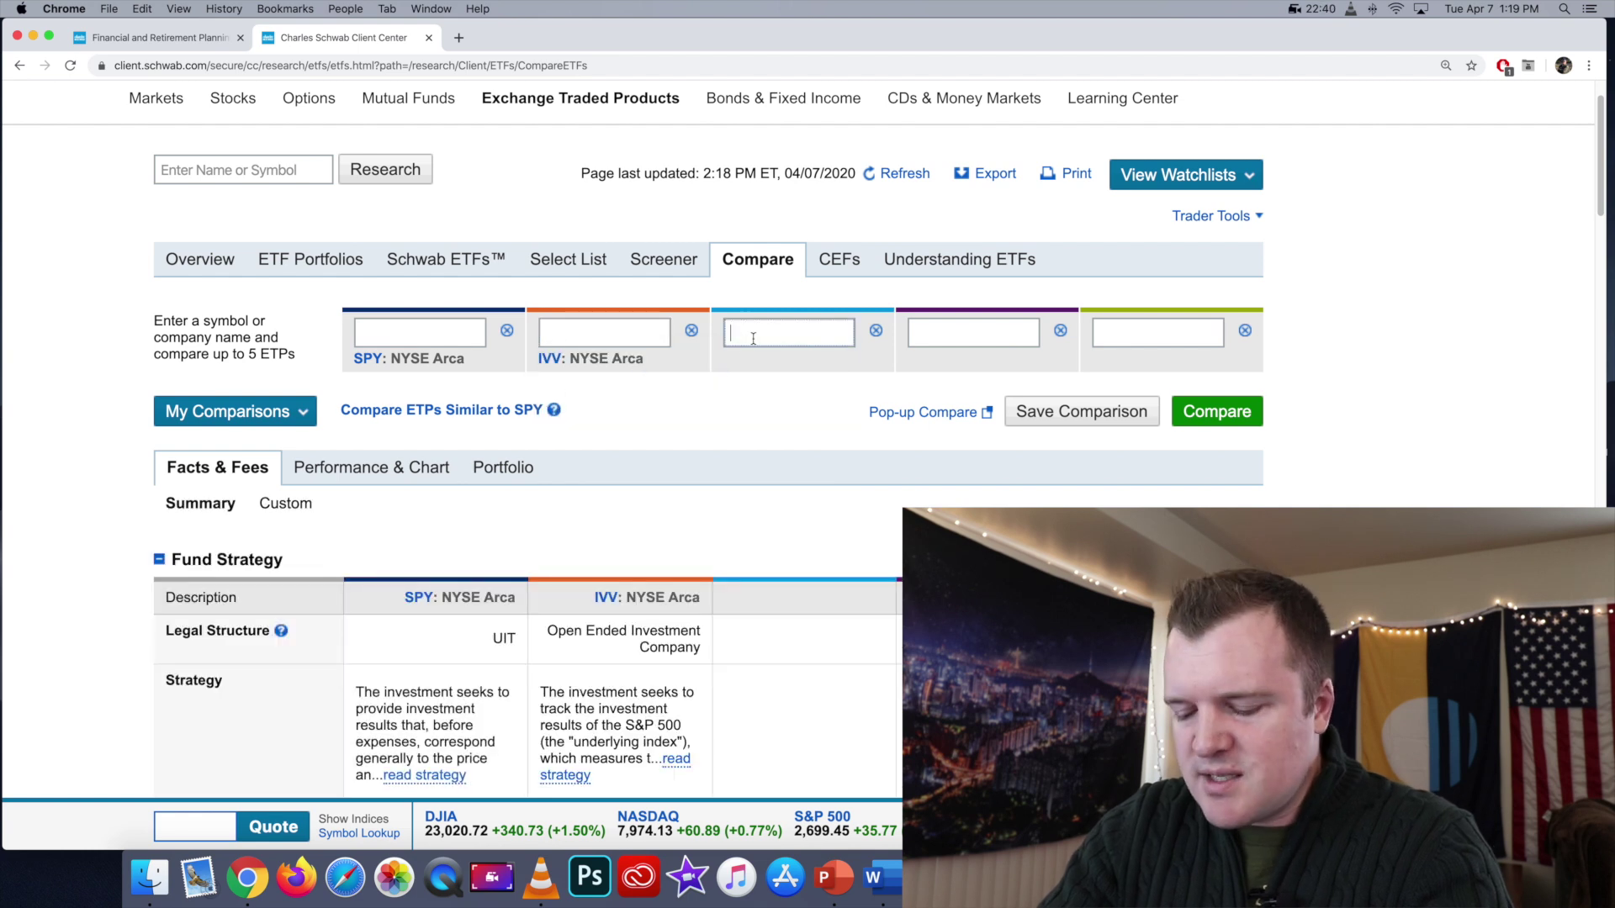
text(voo)
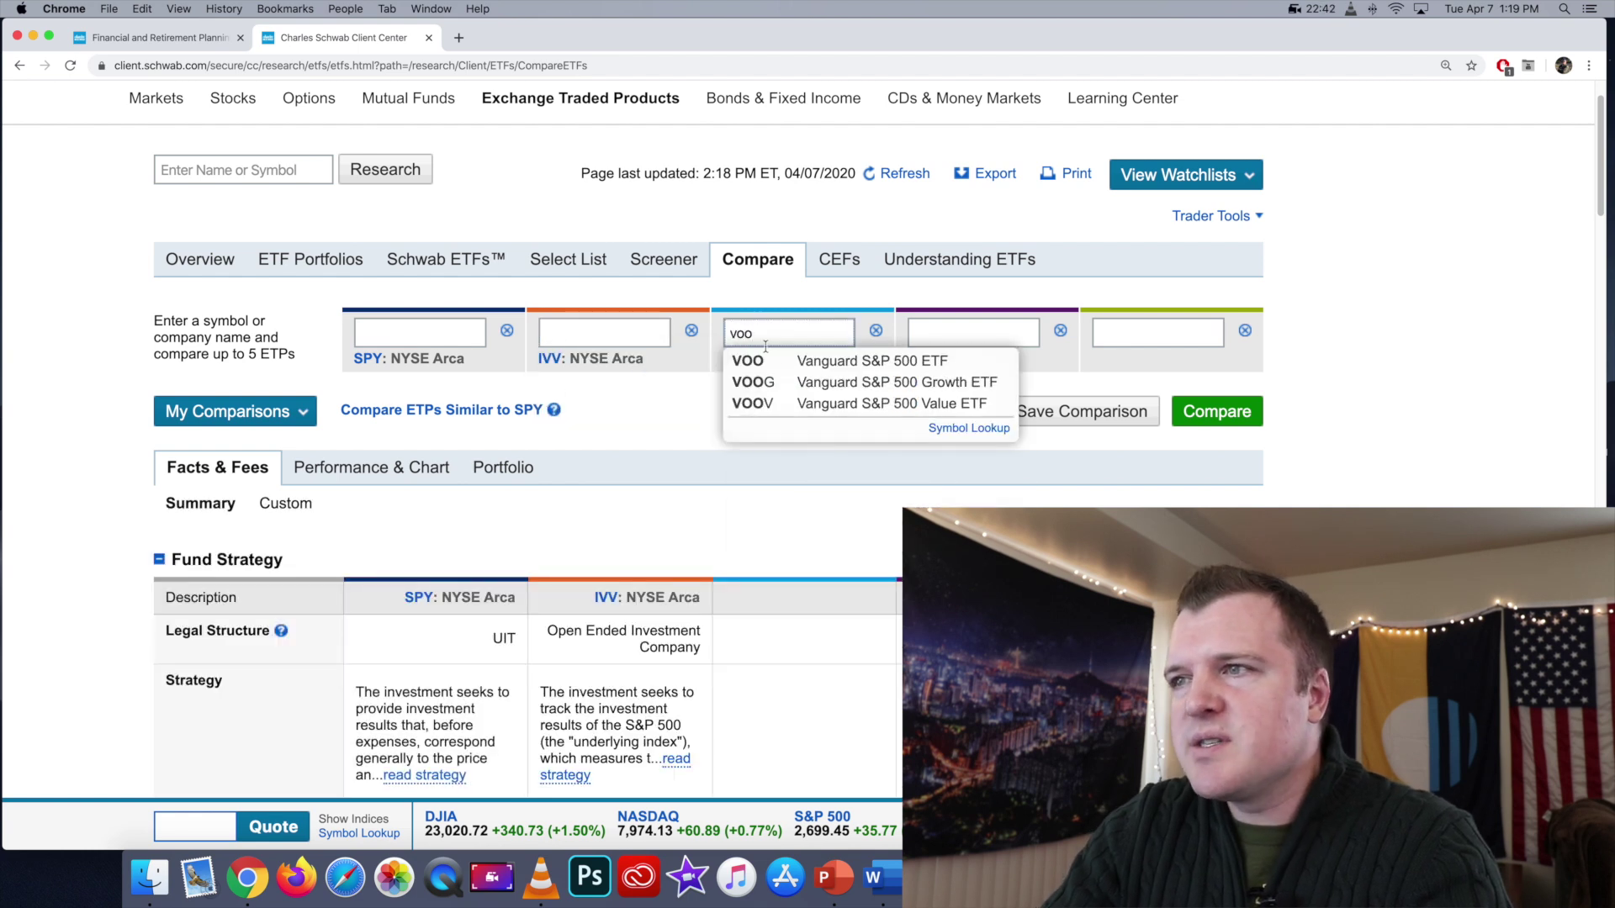
click(783, 361)
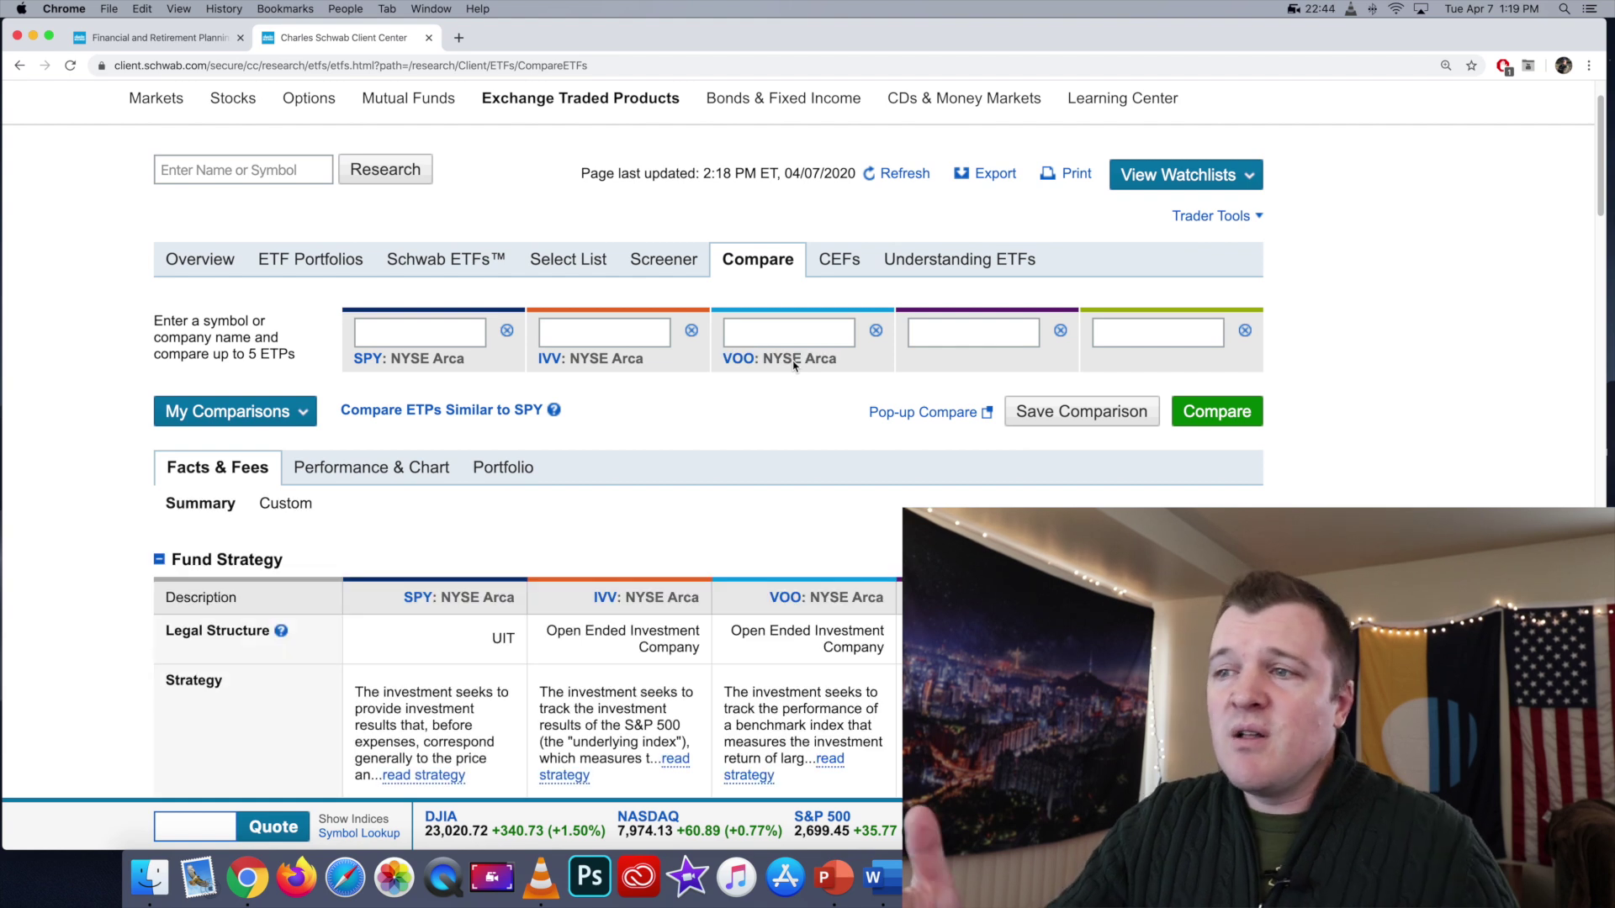
Review the funds' Facts & Fees, then show their Performance & Chart returns.
scroll(852, 566, down, 4)
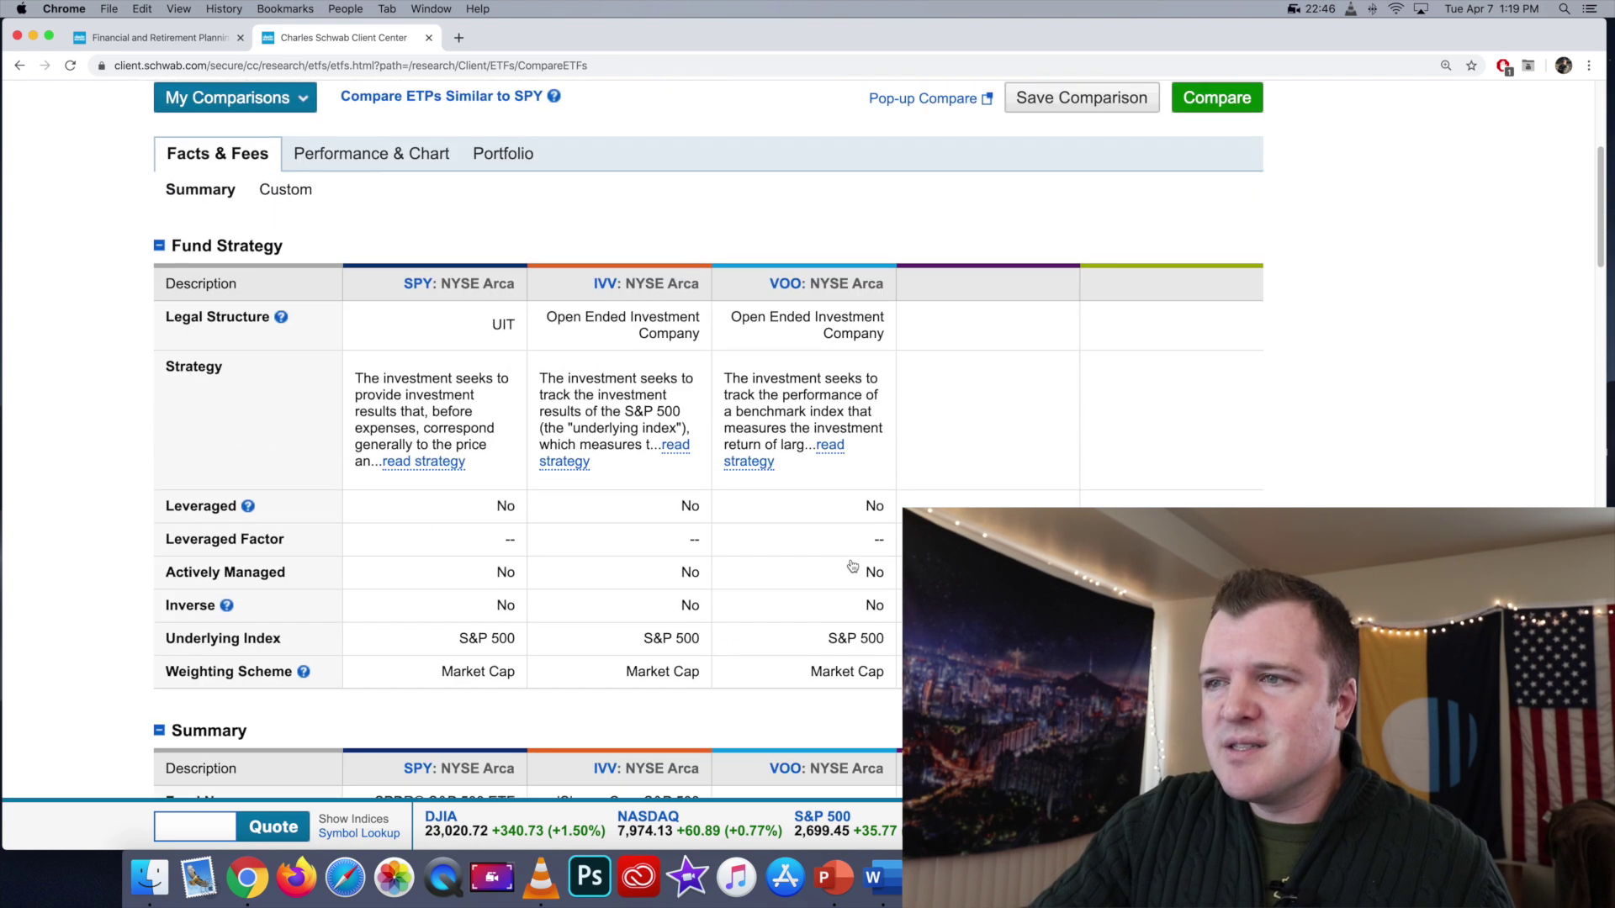
scroll(852, 566, down, 6)
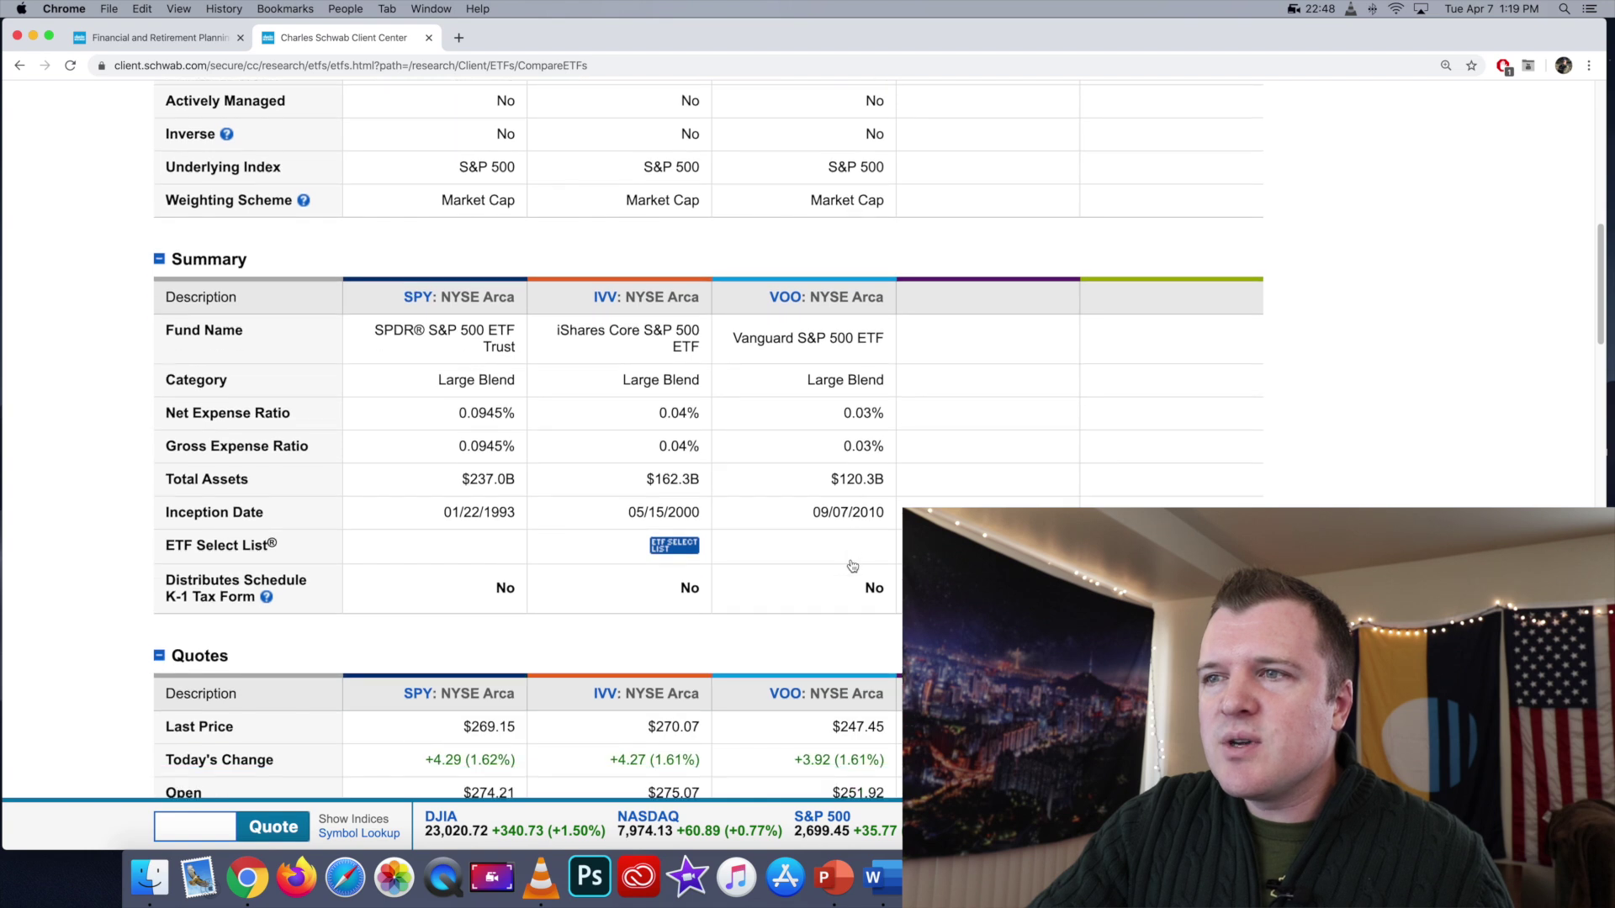
scroll(852, 566, down, 1)
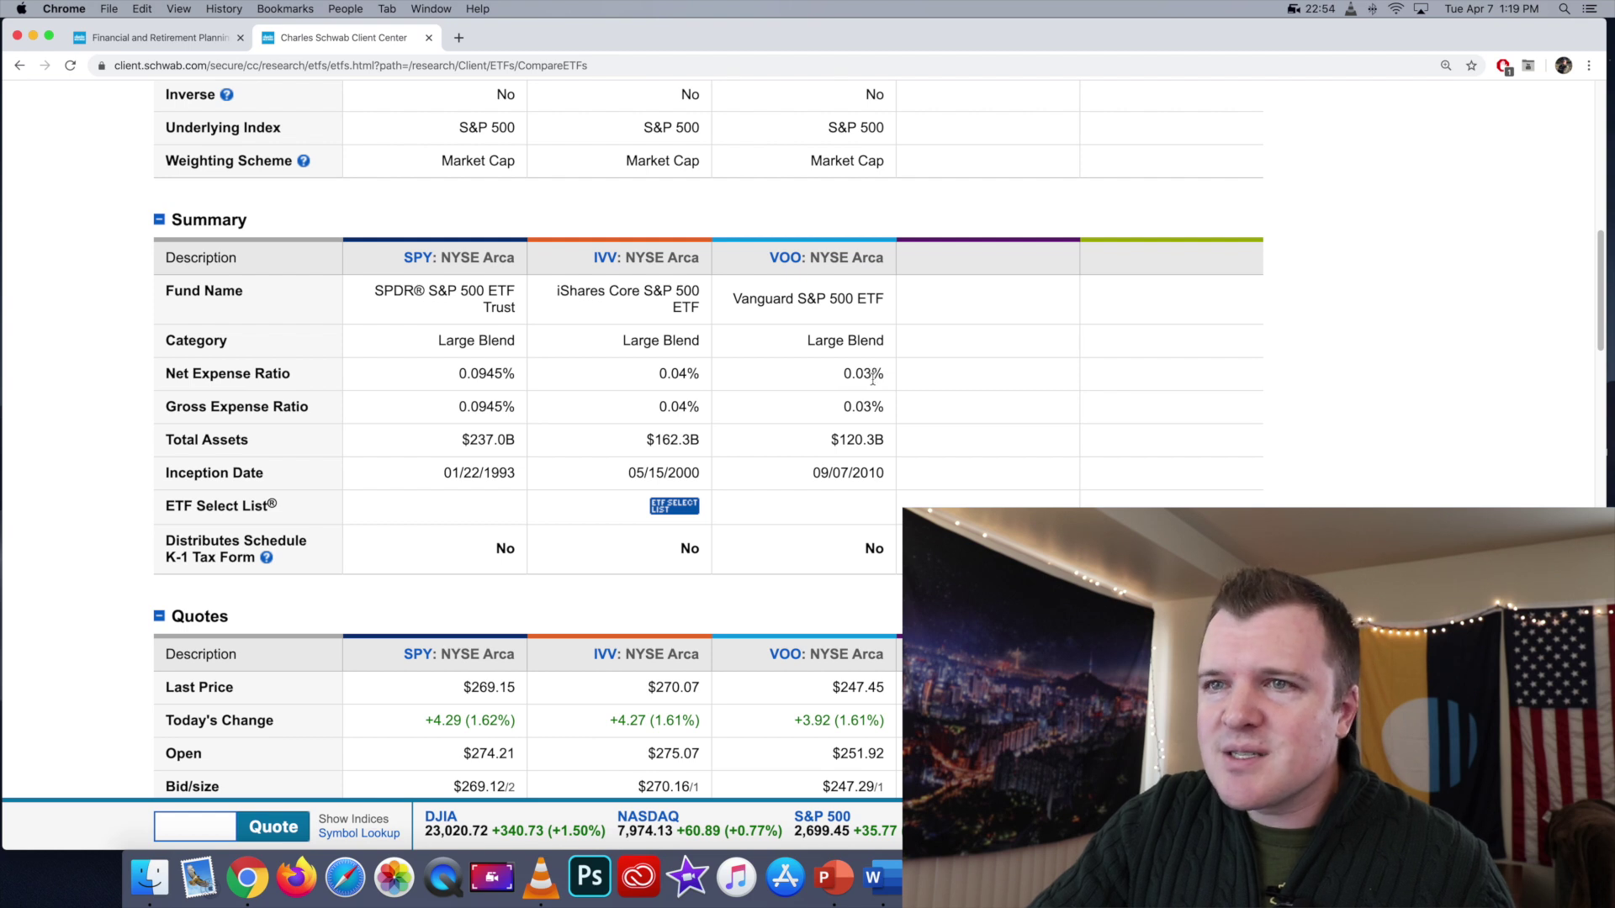
scroll(865, 414, down, 7)
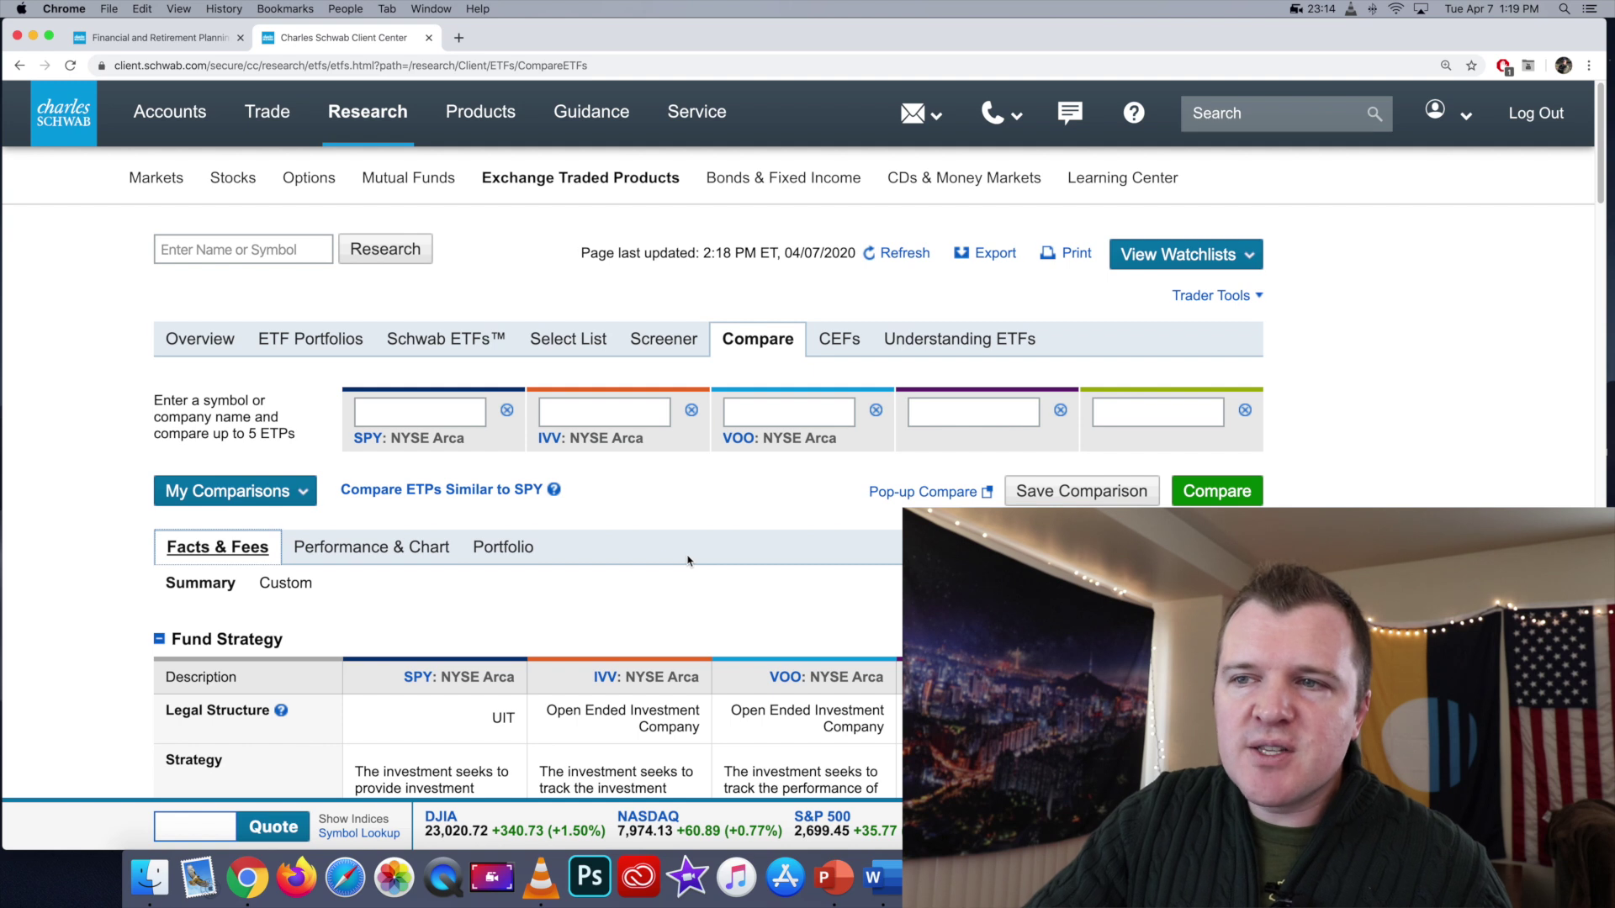
click(433, 560)
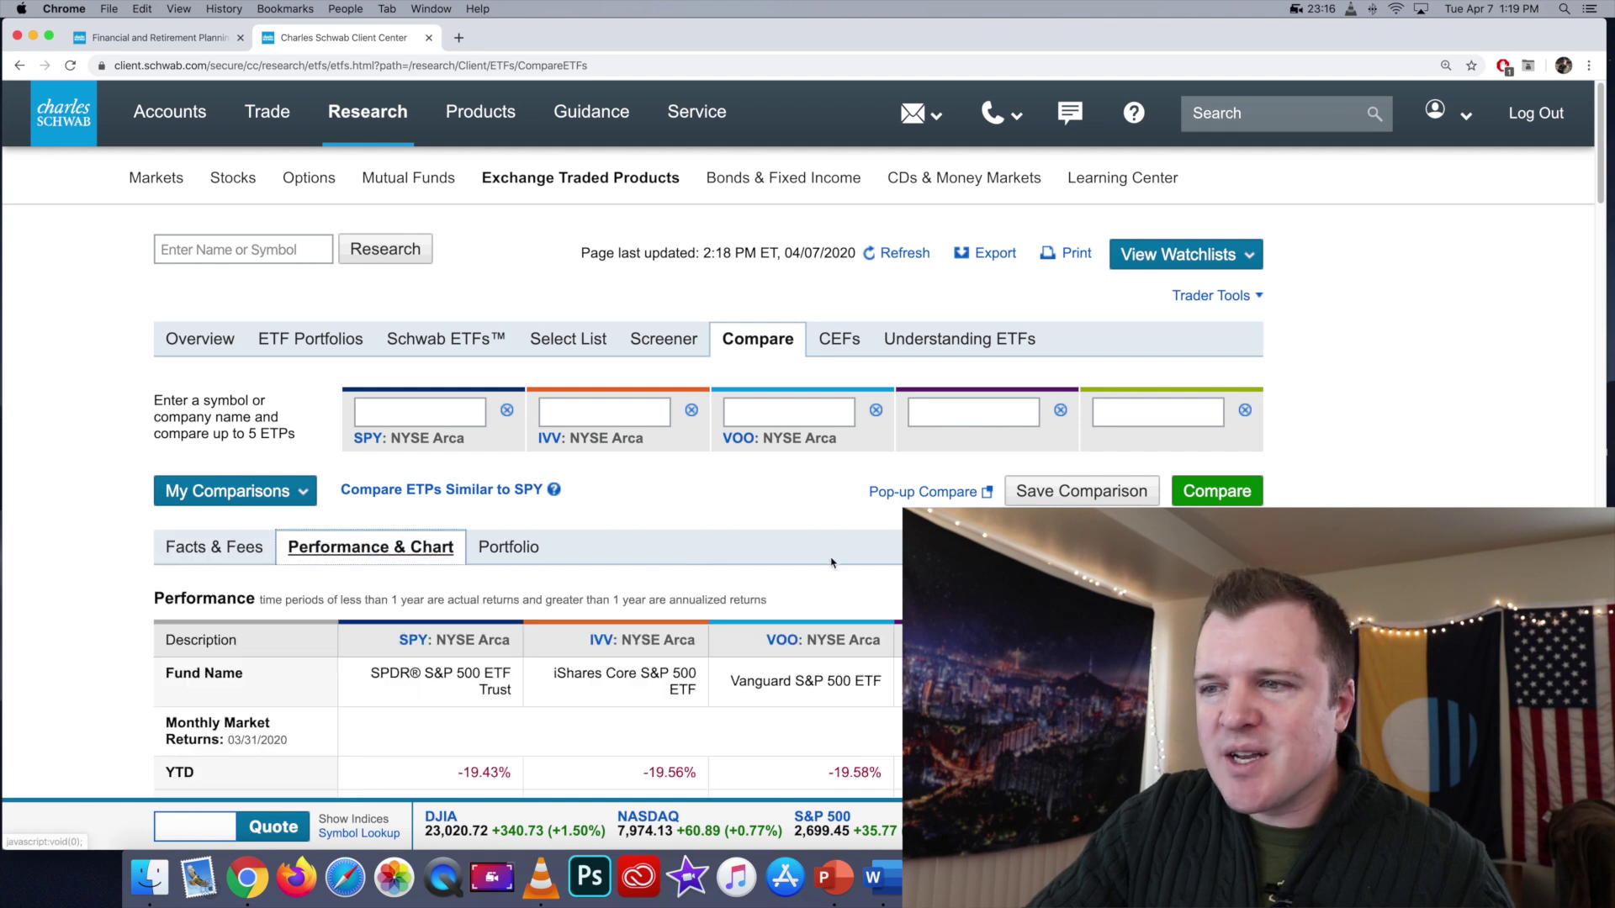
Scroll through the SPY, IVV and VOO performance returns table.
scroll(831, 562, down, 6)
scroll(831, 562, down, 1)
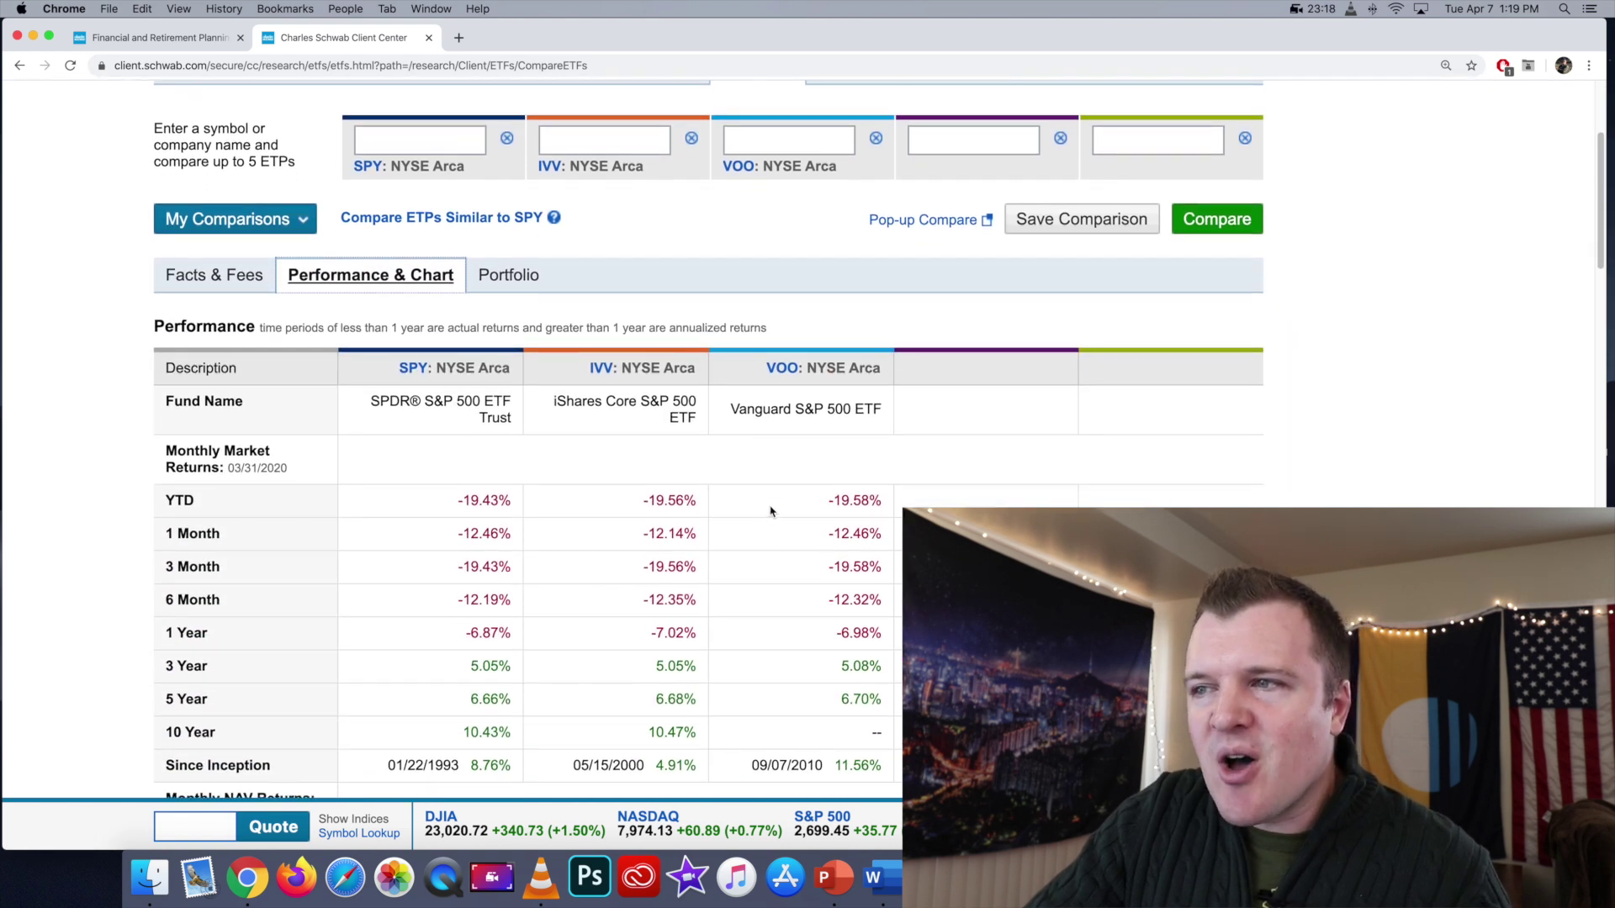
scroll(770, 511, down, 3)
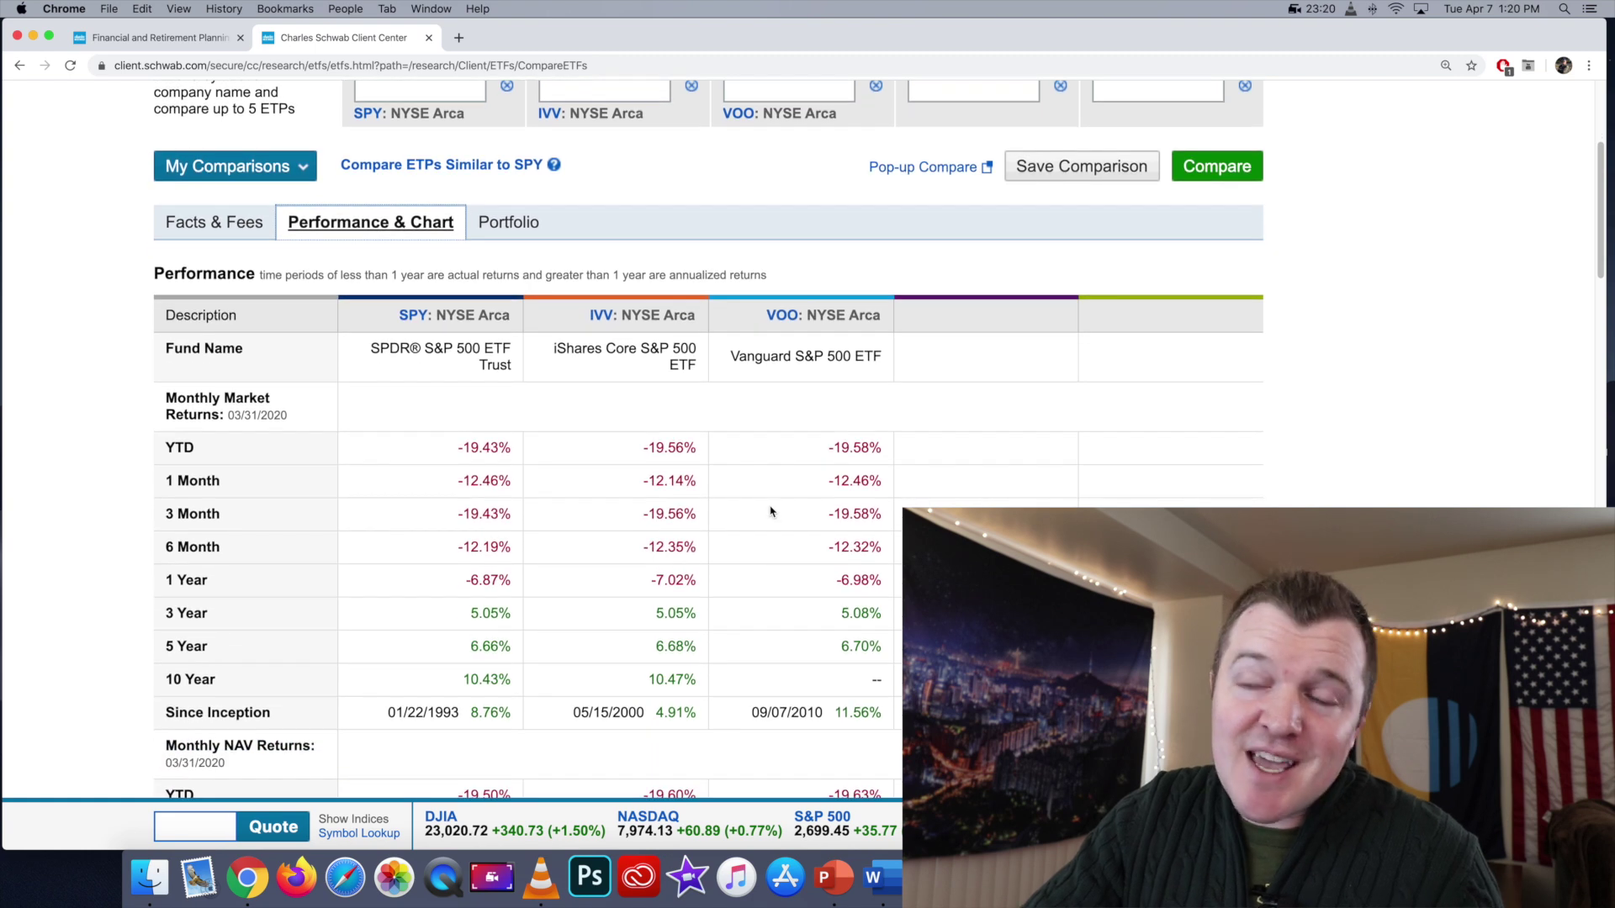
scroll(771, 511, down, 4)
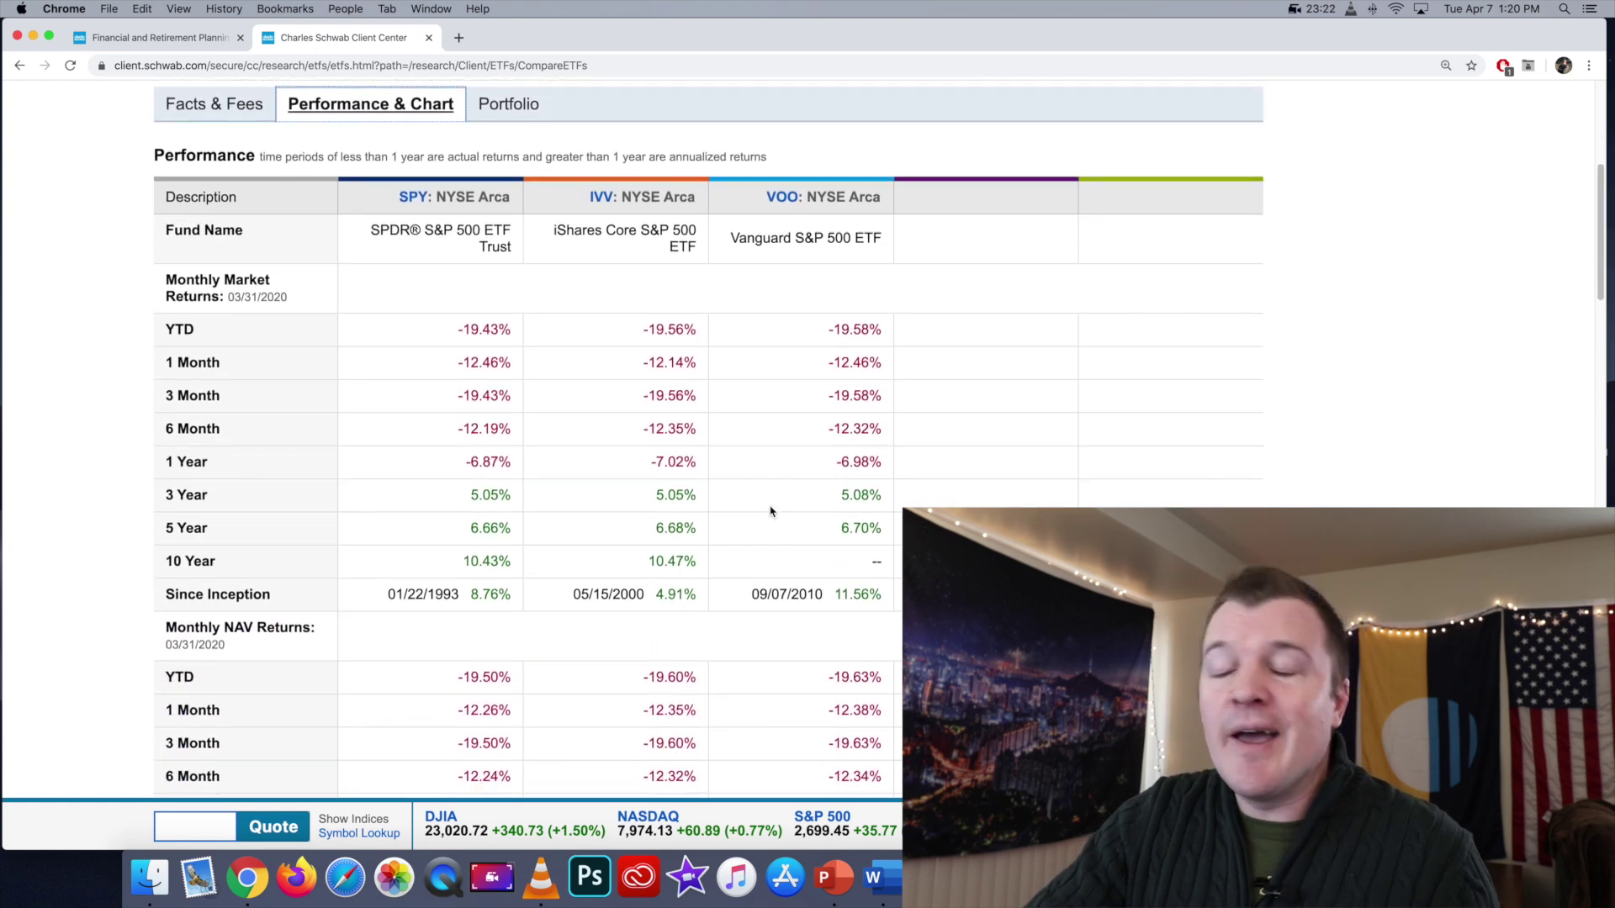
scroll(770, 512, down, 15)
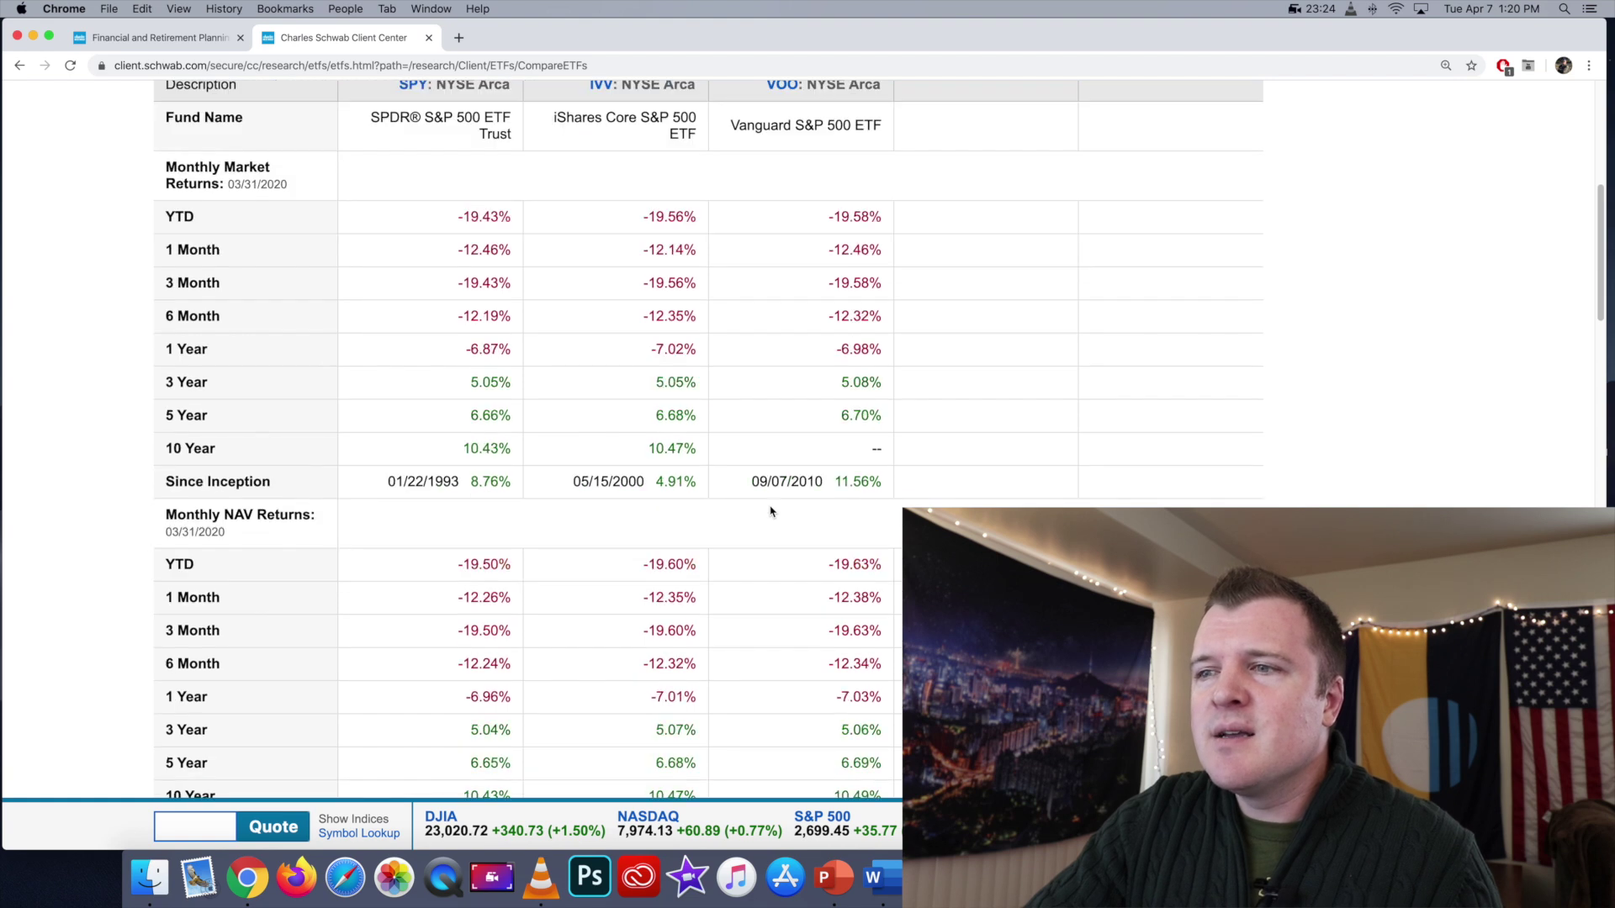
scroll(771, 511, down, 20)
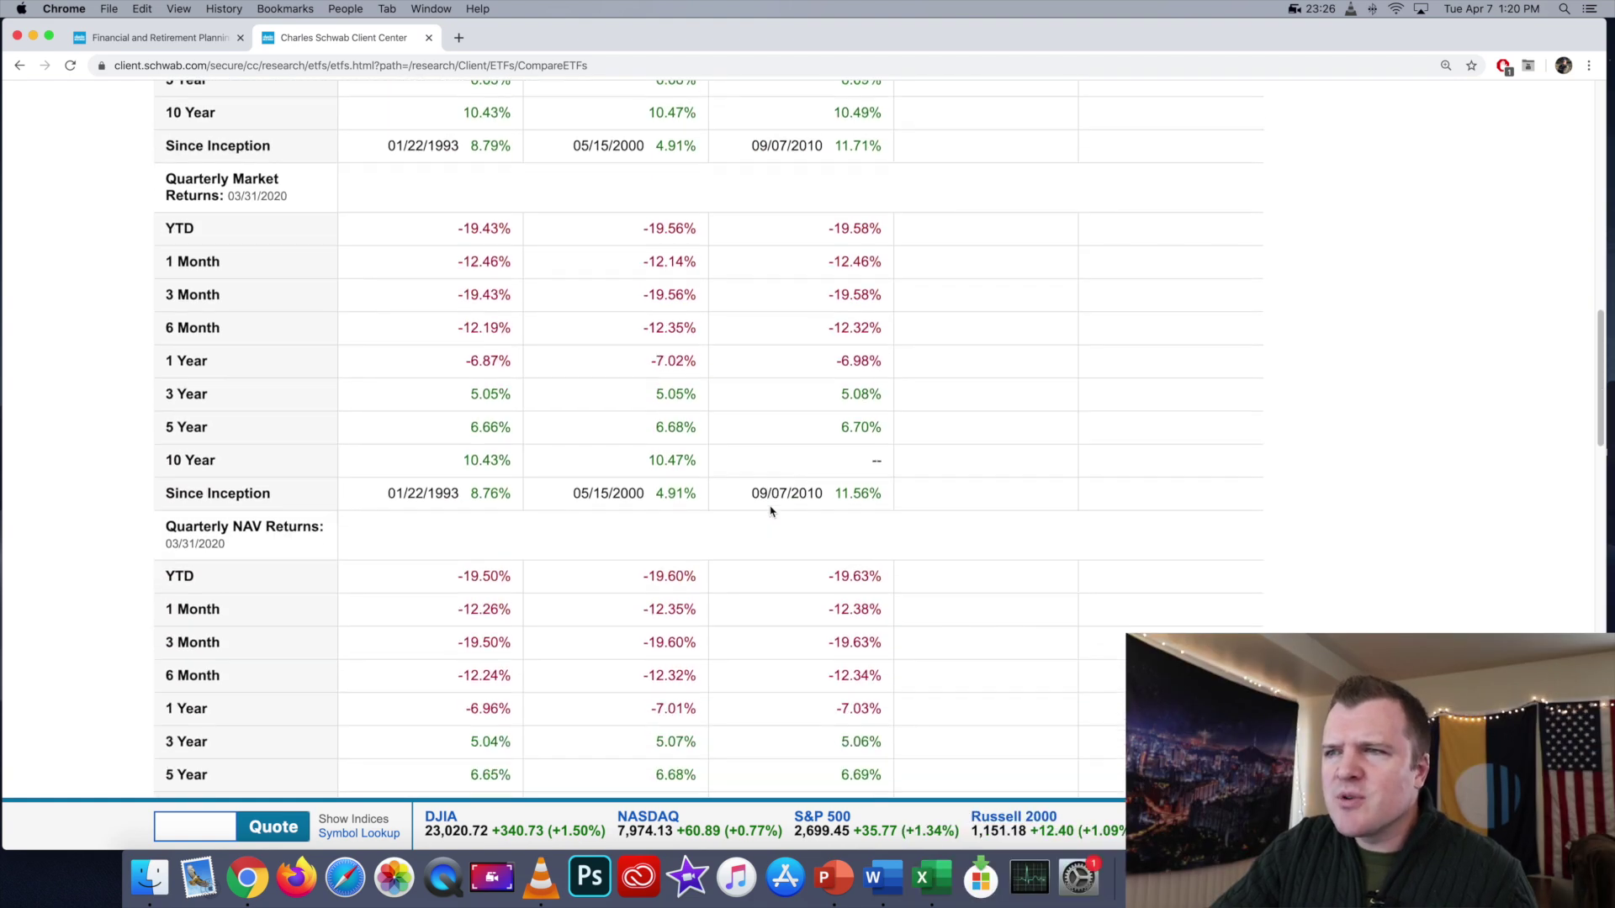
scroll(770, 512, down, 9)
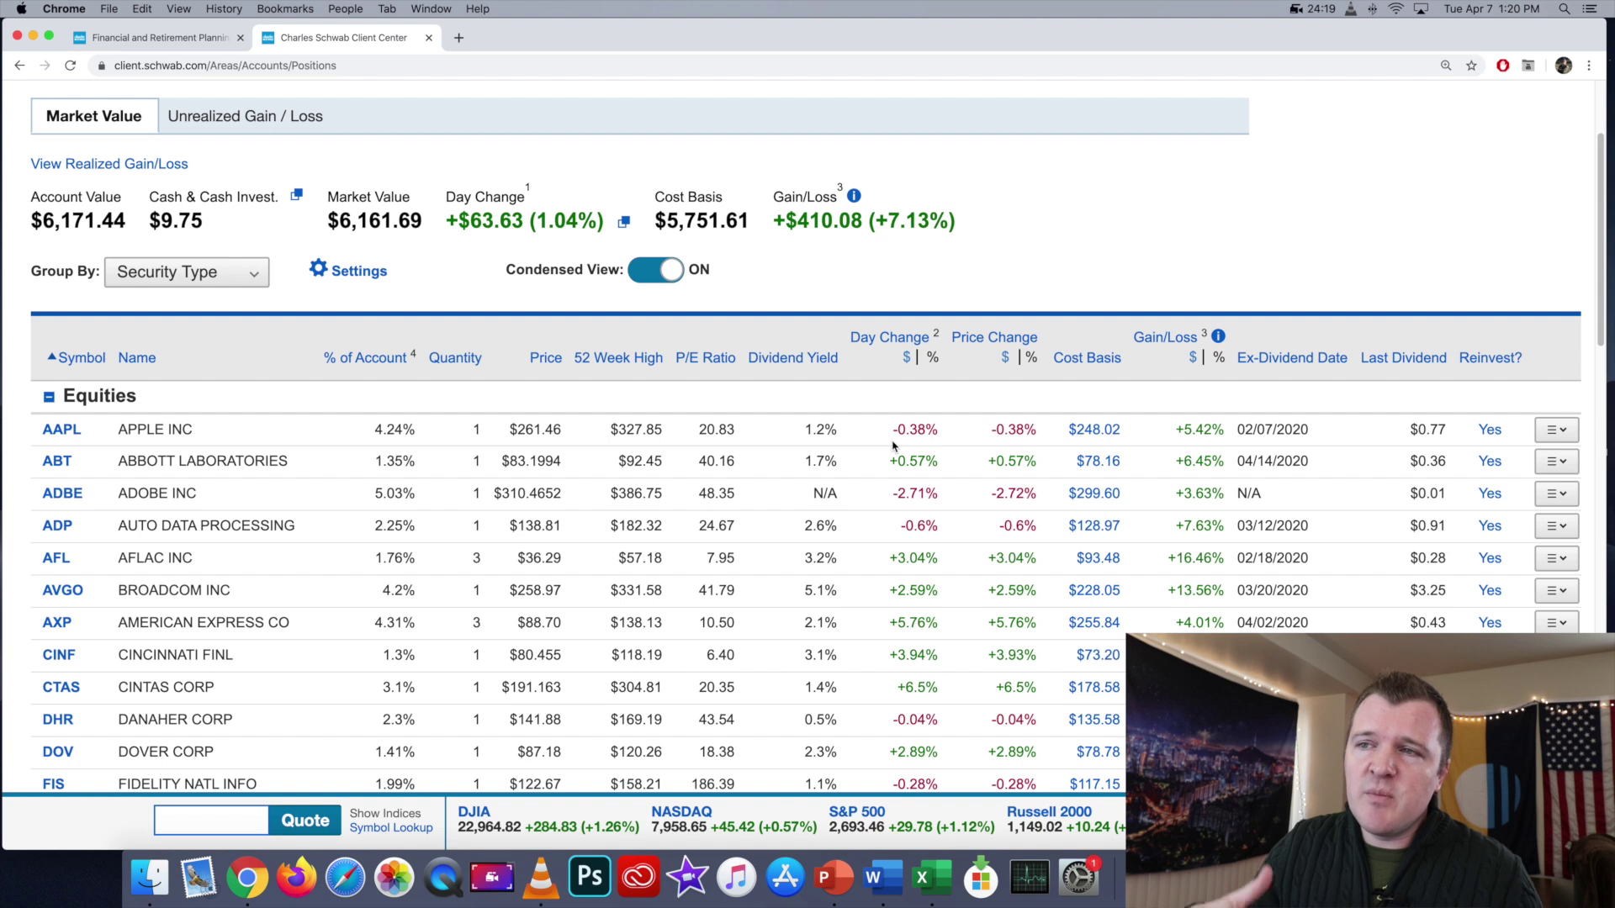
scroll(892, 446, down, 5)
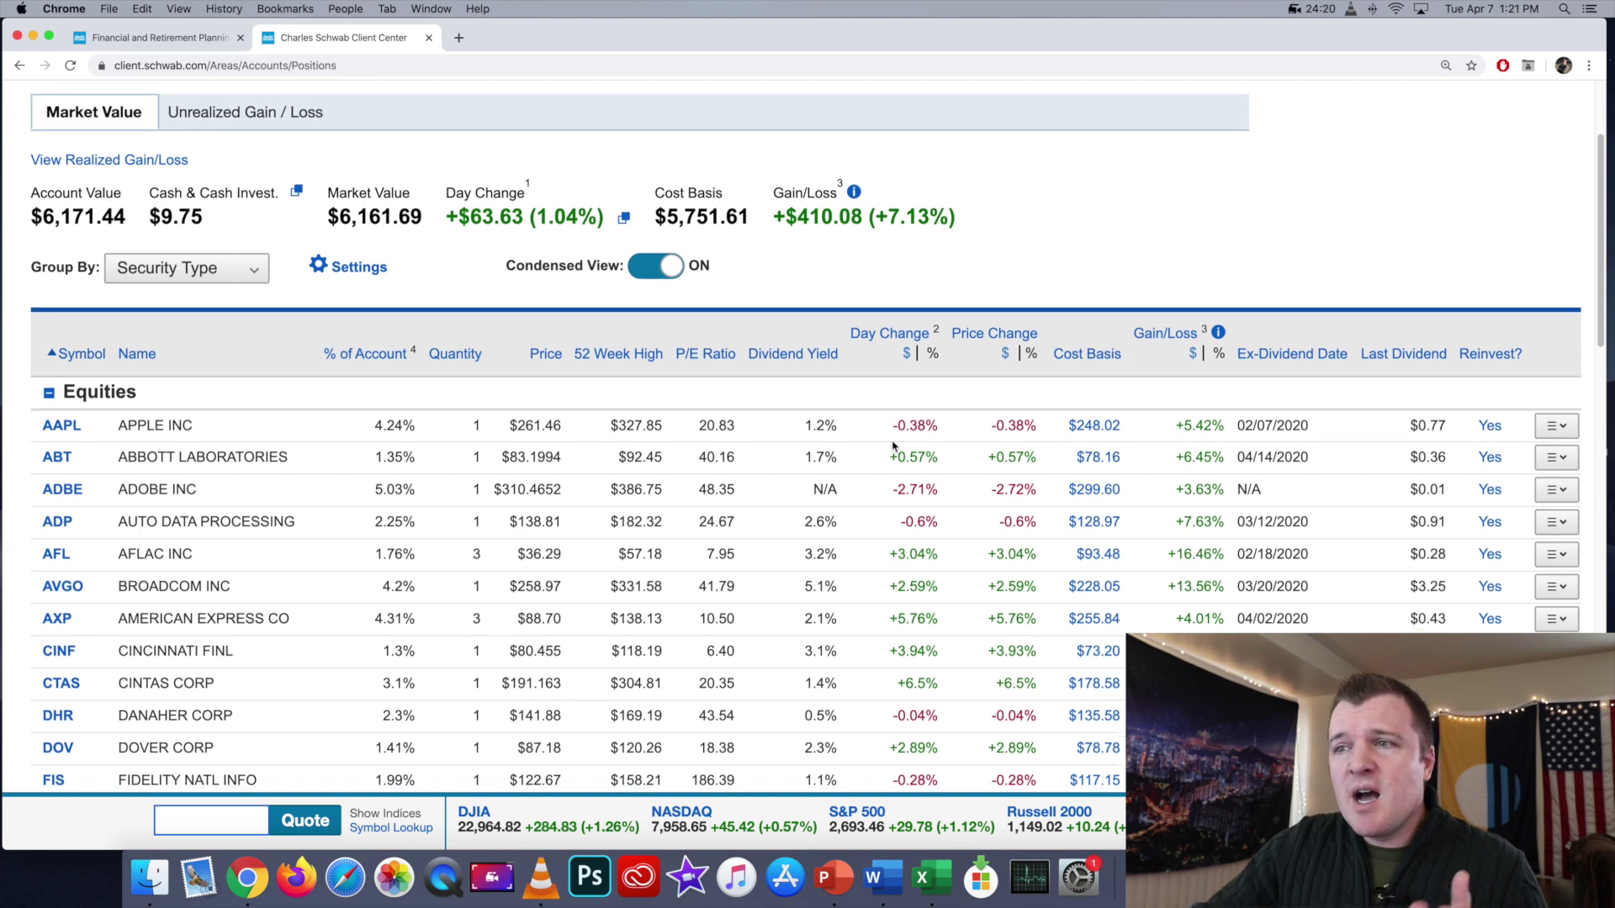
scroll(892, 445, down, 8)
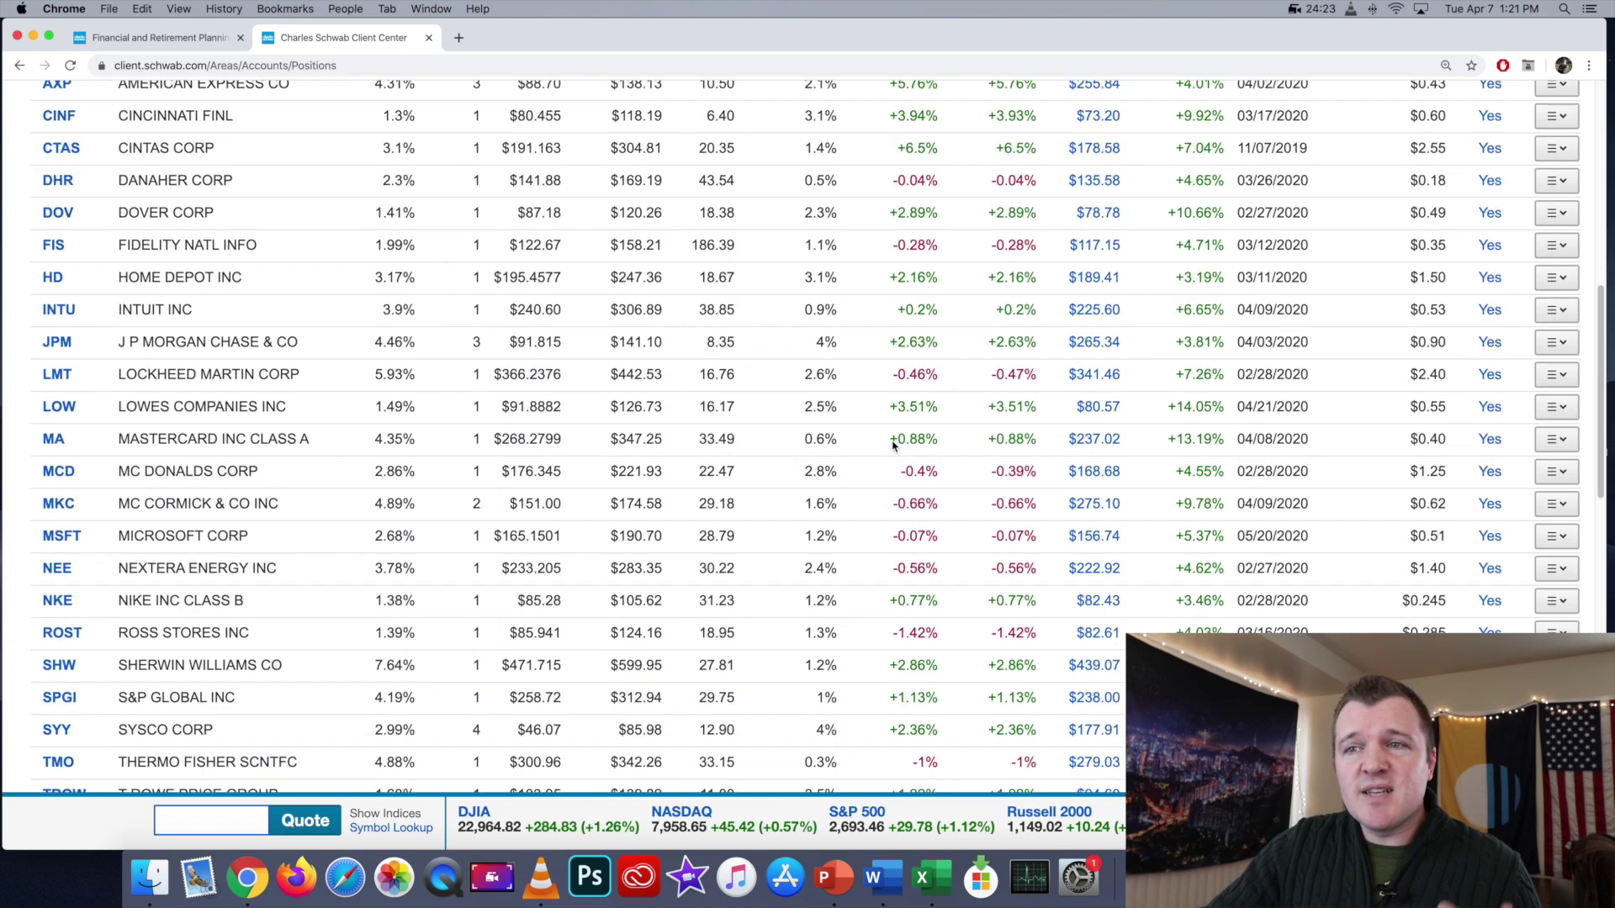
scroll(892, 440, down, 2)
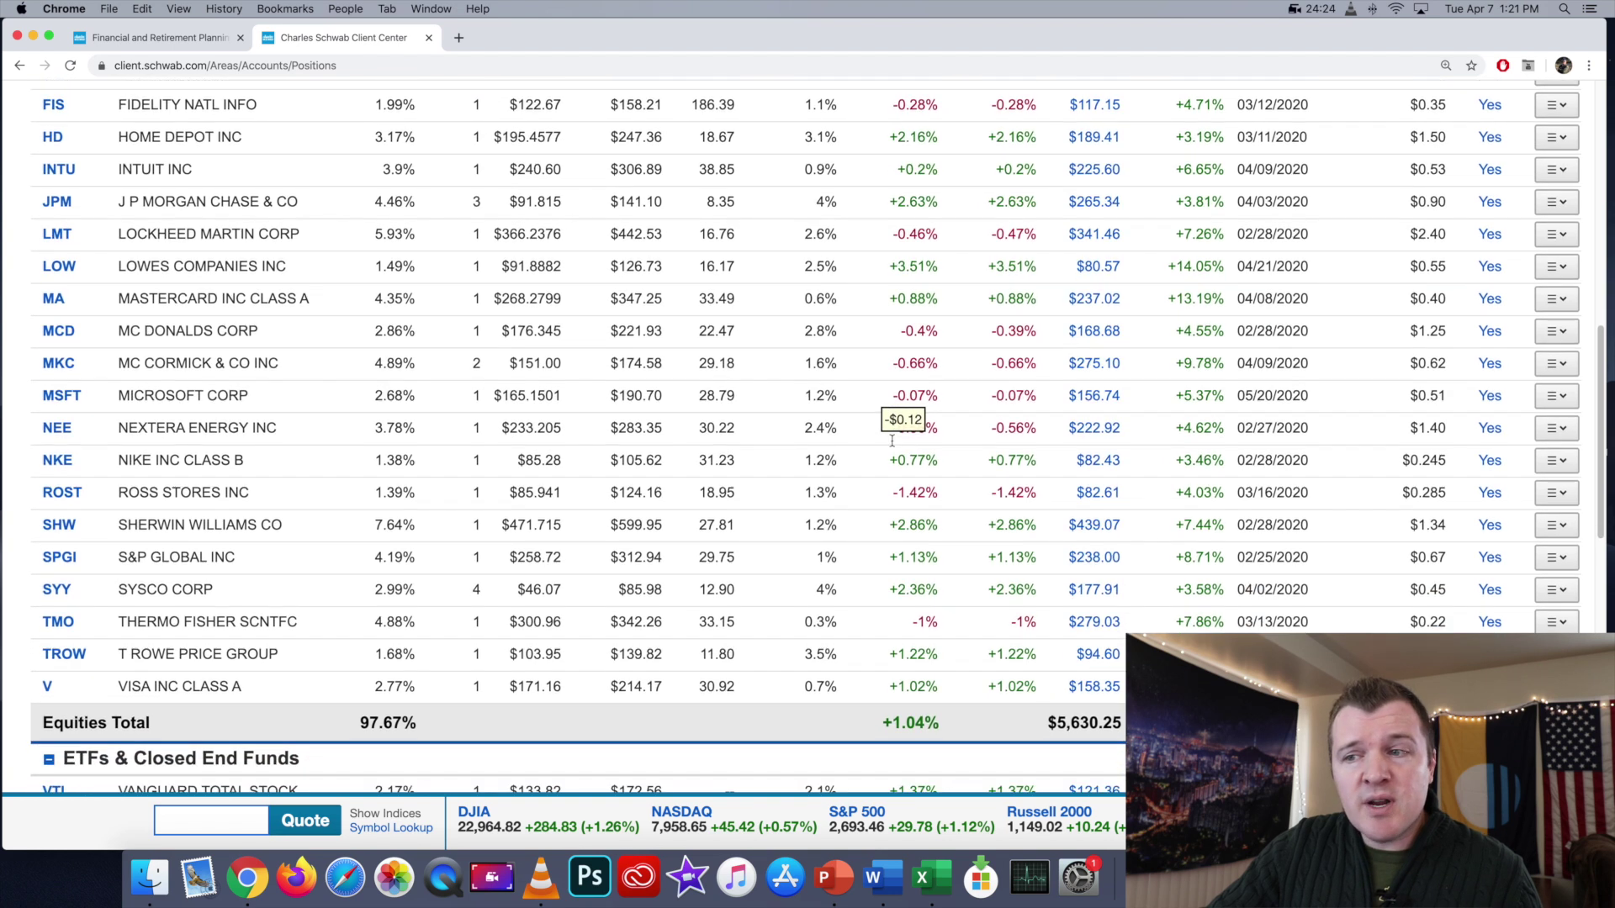
scroll(893, 446, down, 1)
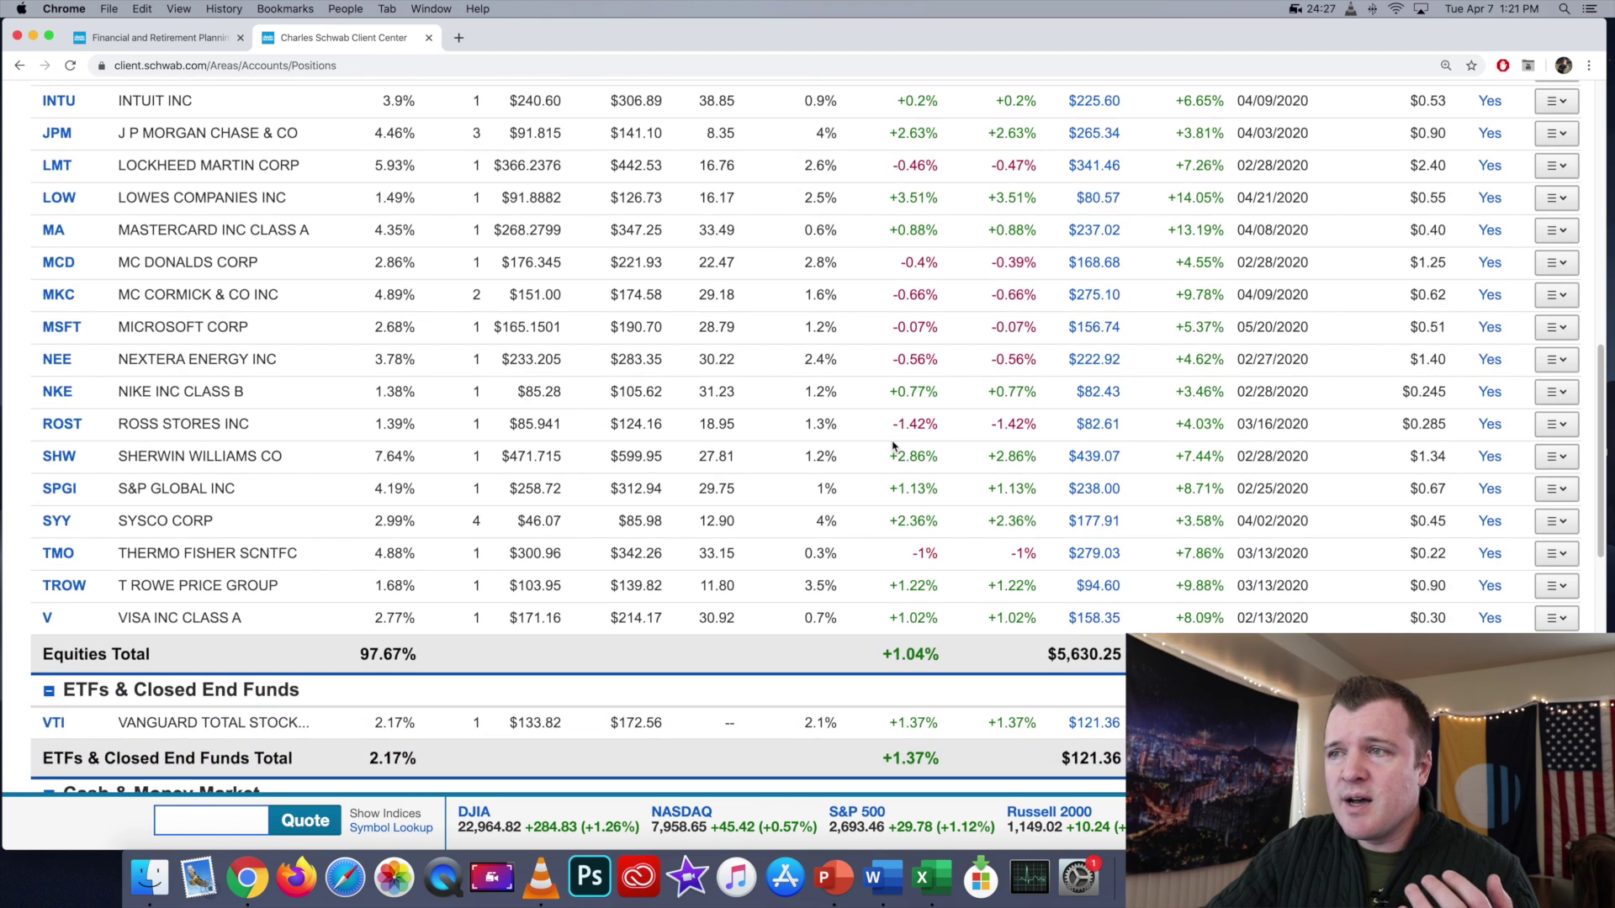
scroll(892, 446, up, 12)
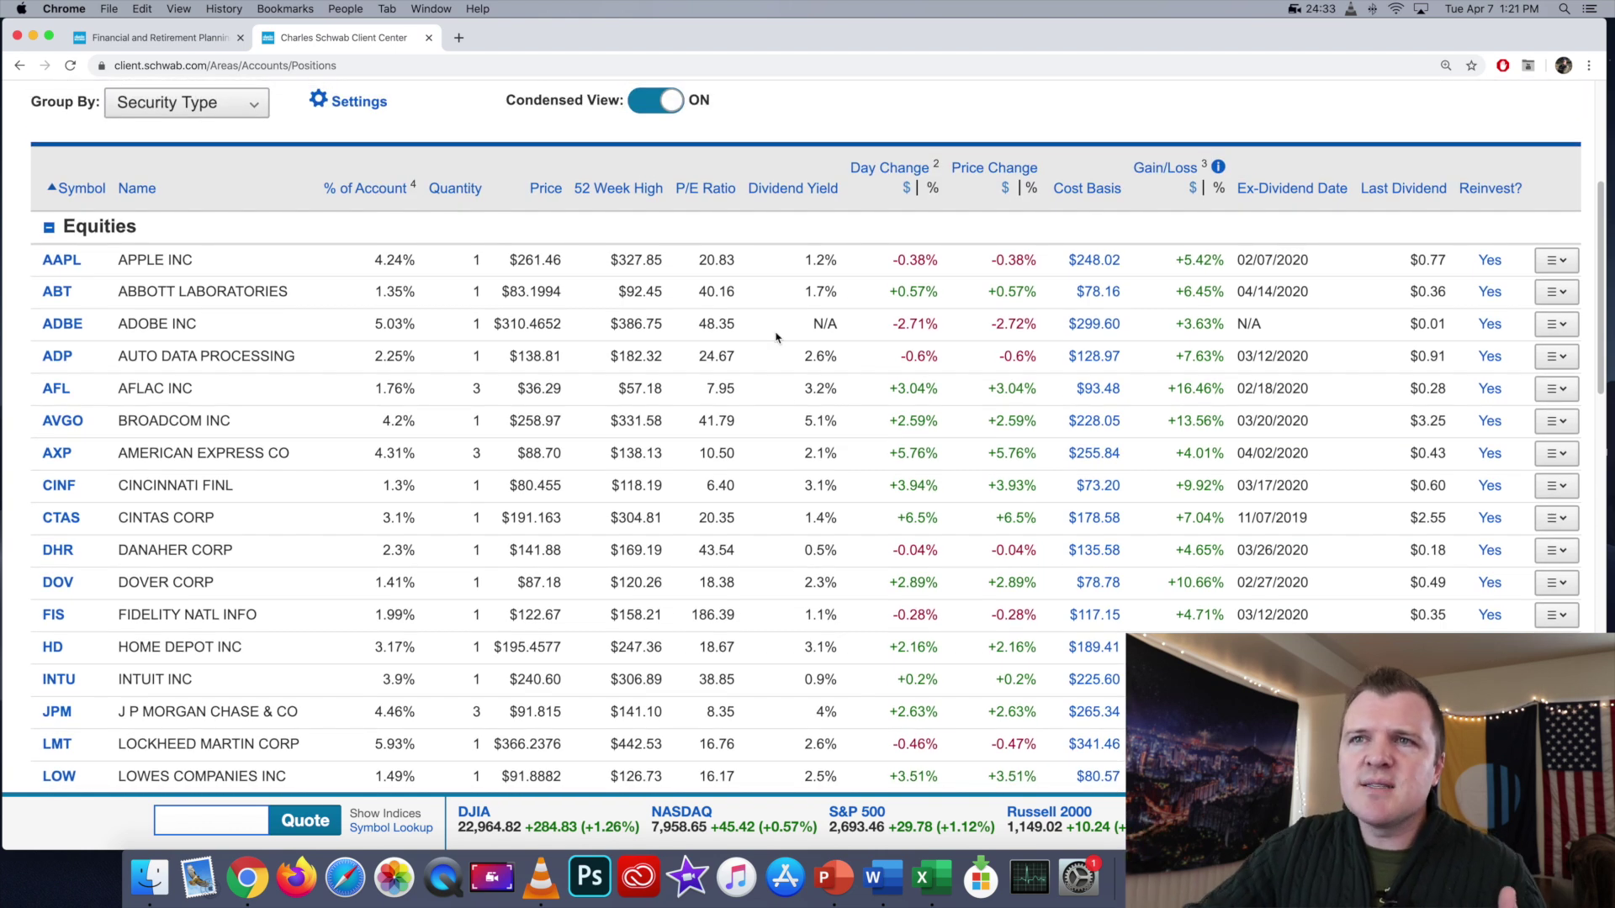
Sort the holdings by symbol, by share of account, then by quantity, largest first.
click(81, 190)
click(83, 192)
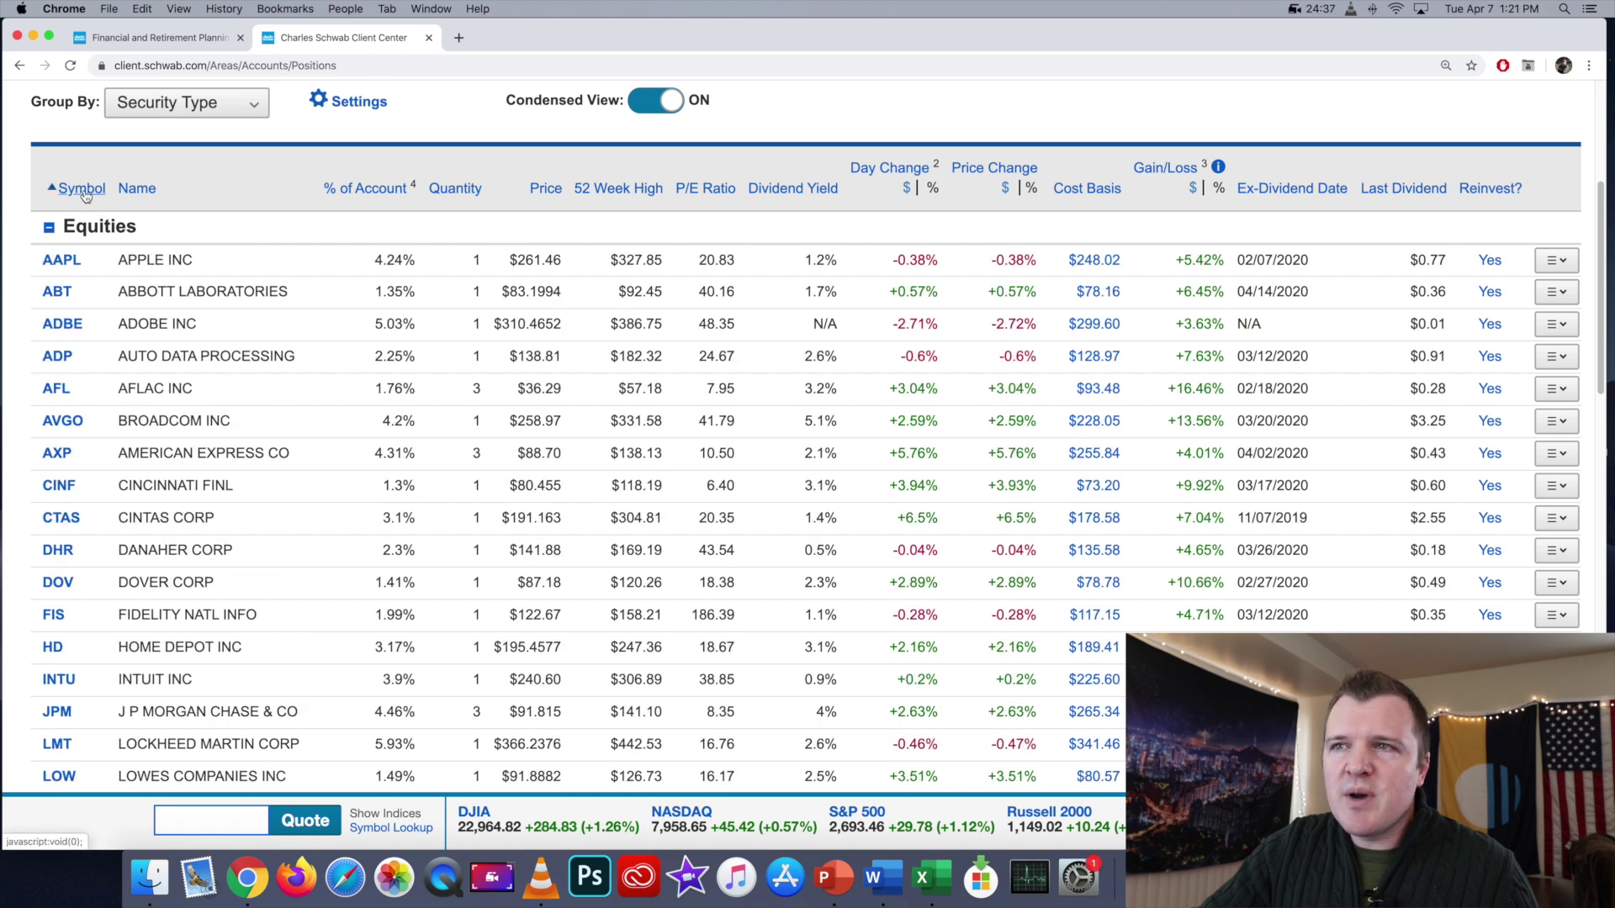
click(370, 190)
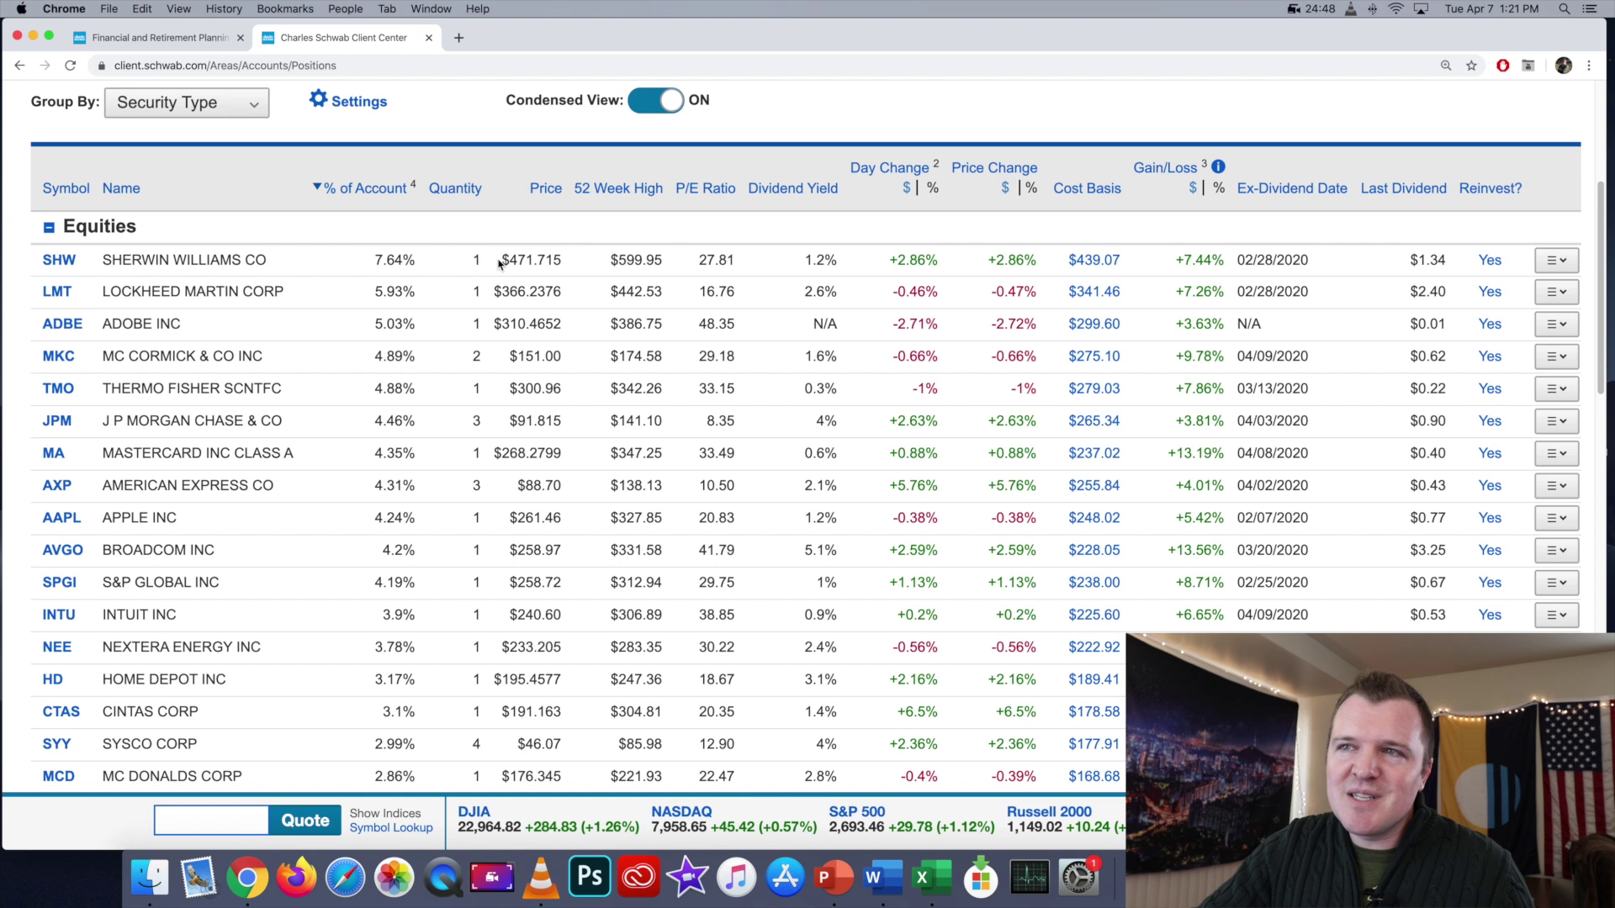
click(460, 191)
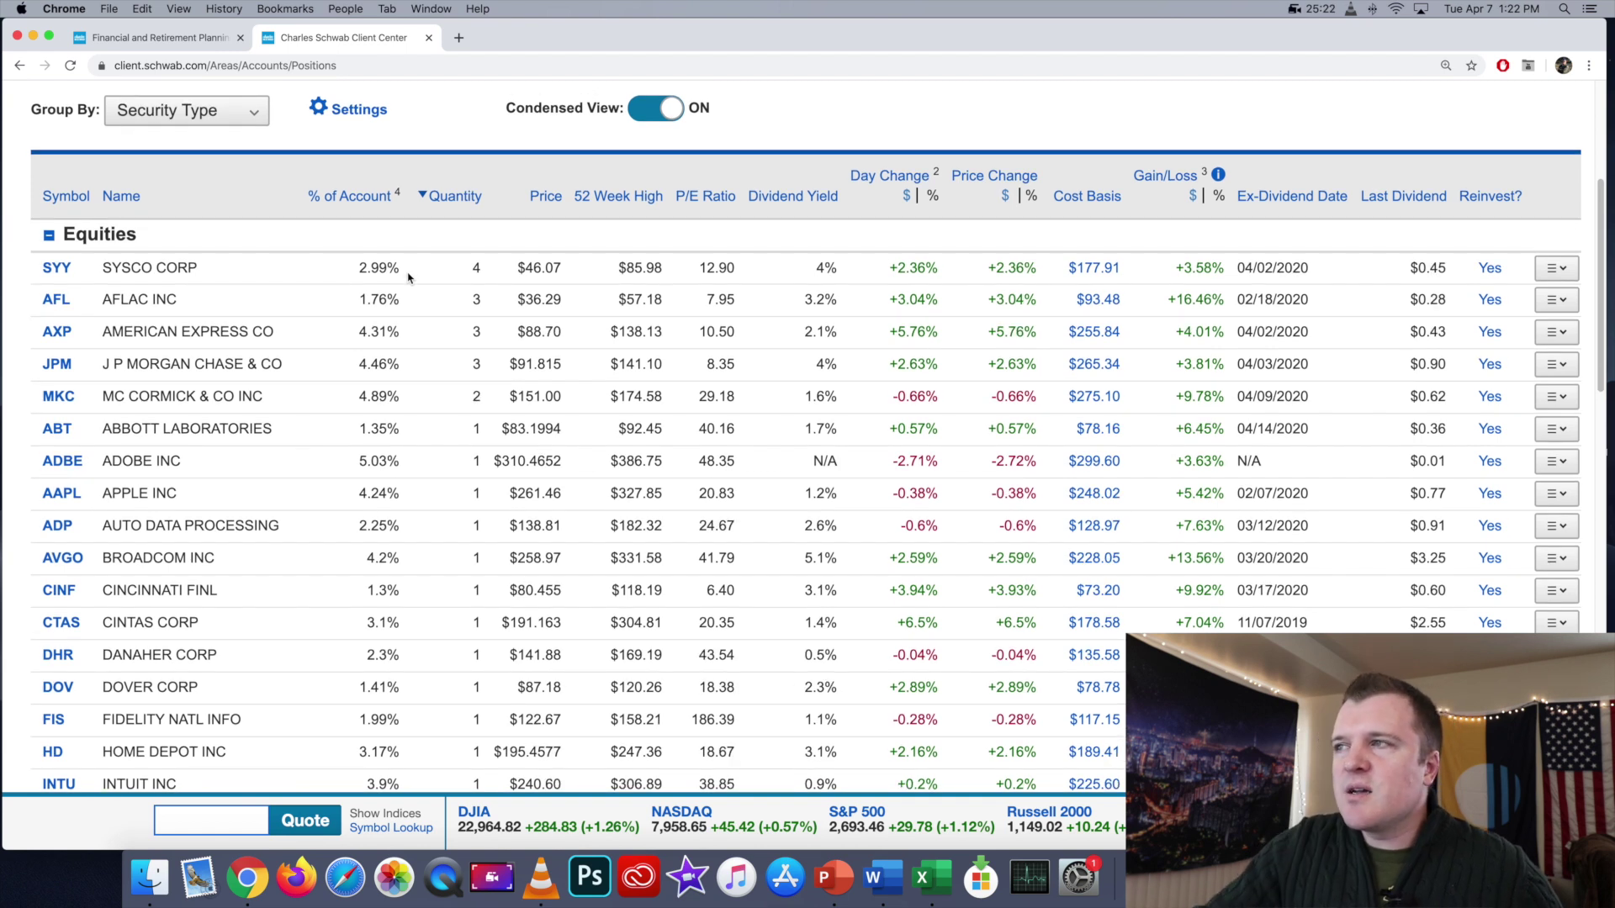
Sort the positions by Ex-Dividend Date, earliest first.
scroll(408, 277, down, 1)
scroll(408, 278, down, 1)
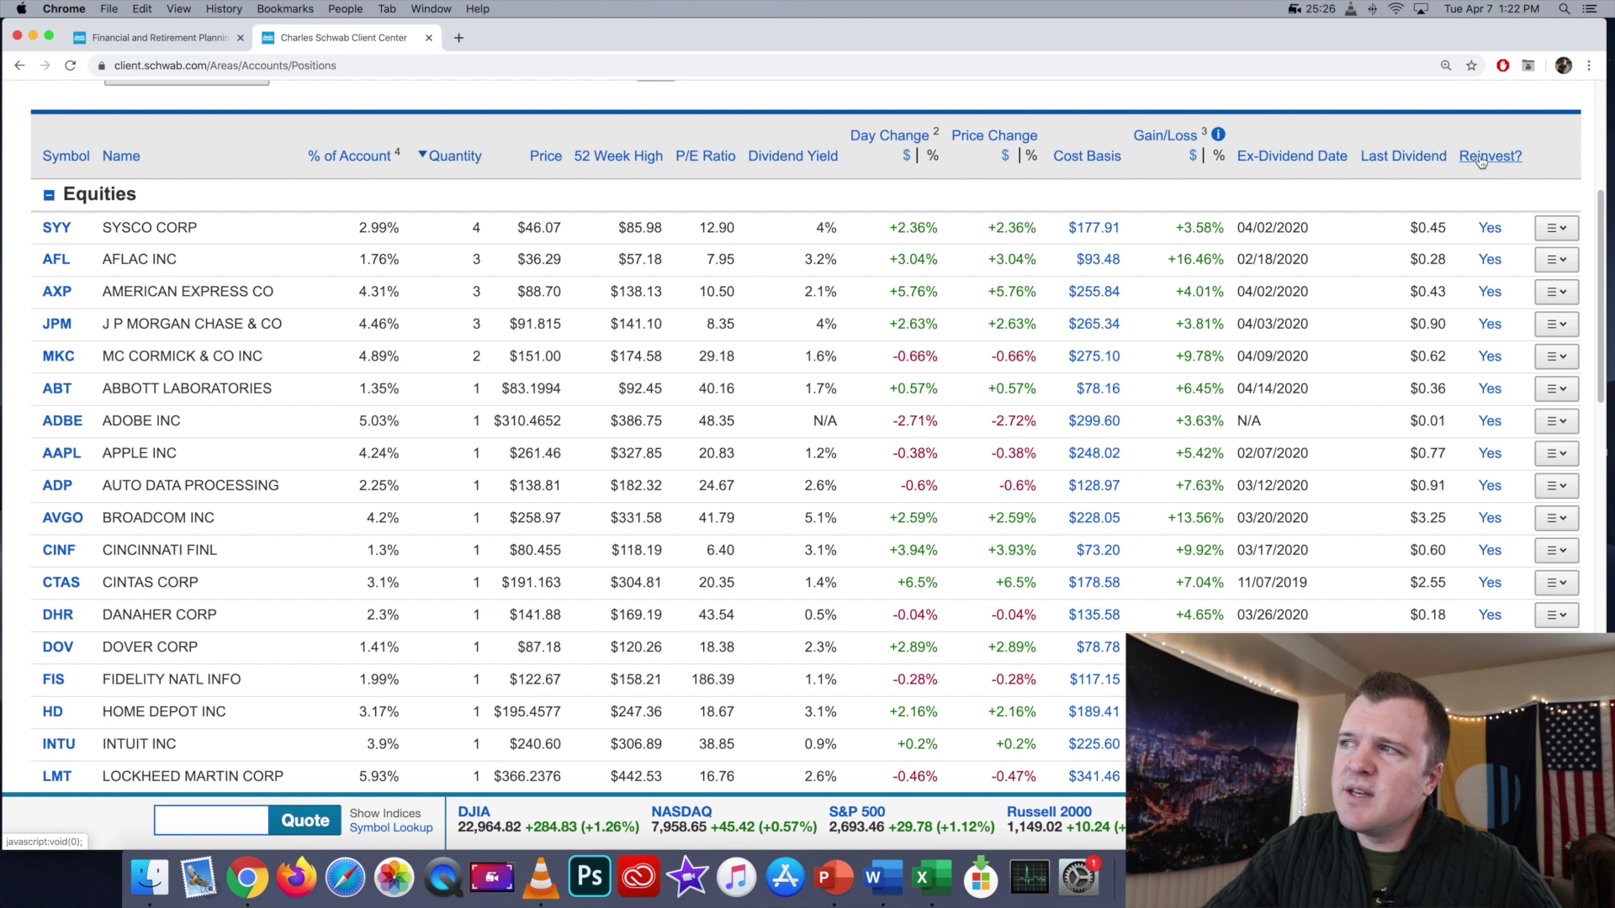
scroll(1482, 162, down, 1)
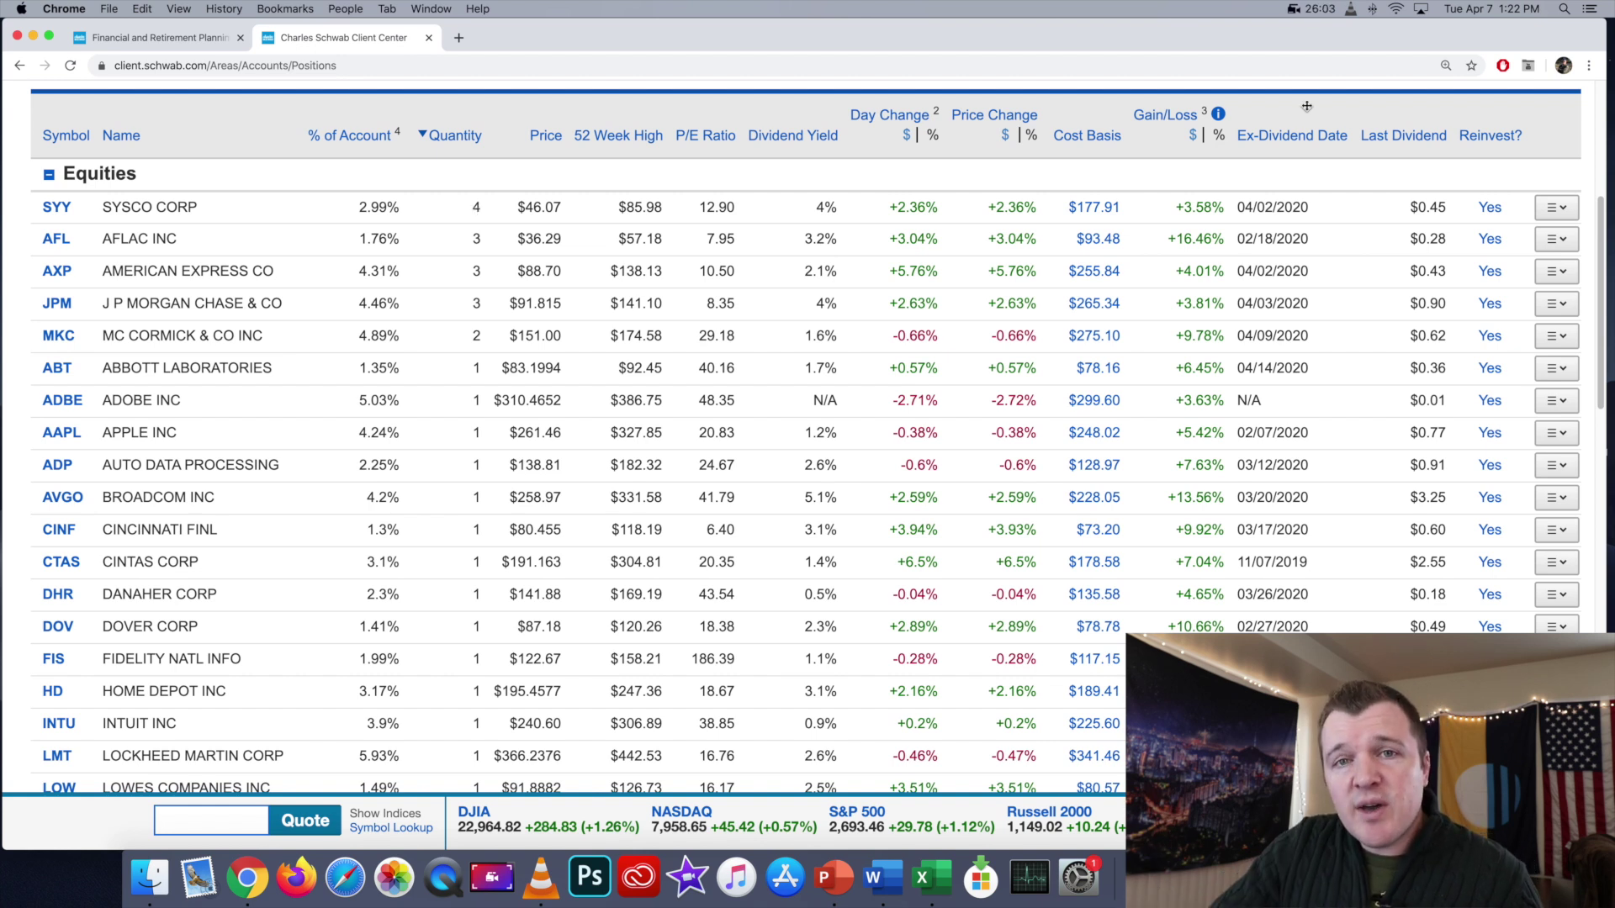
click(1306, 136)
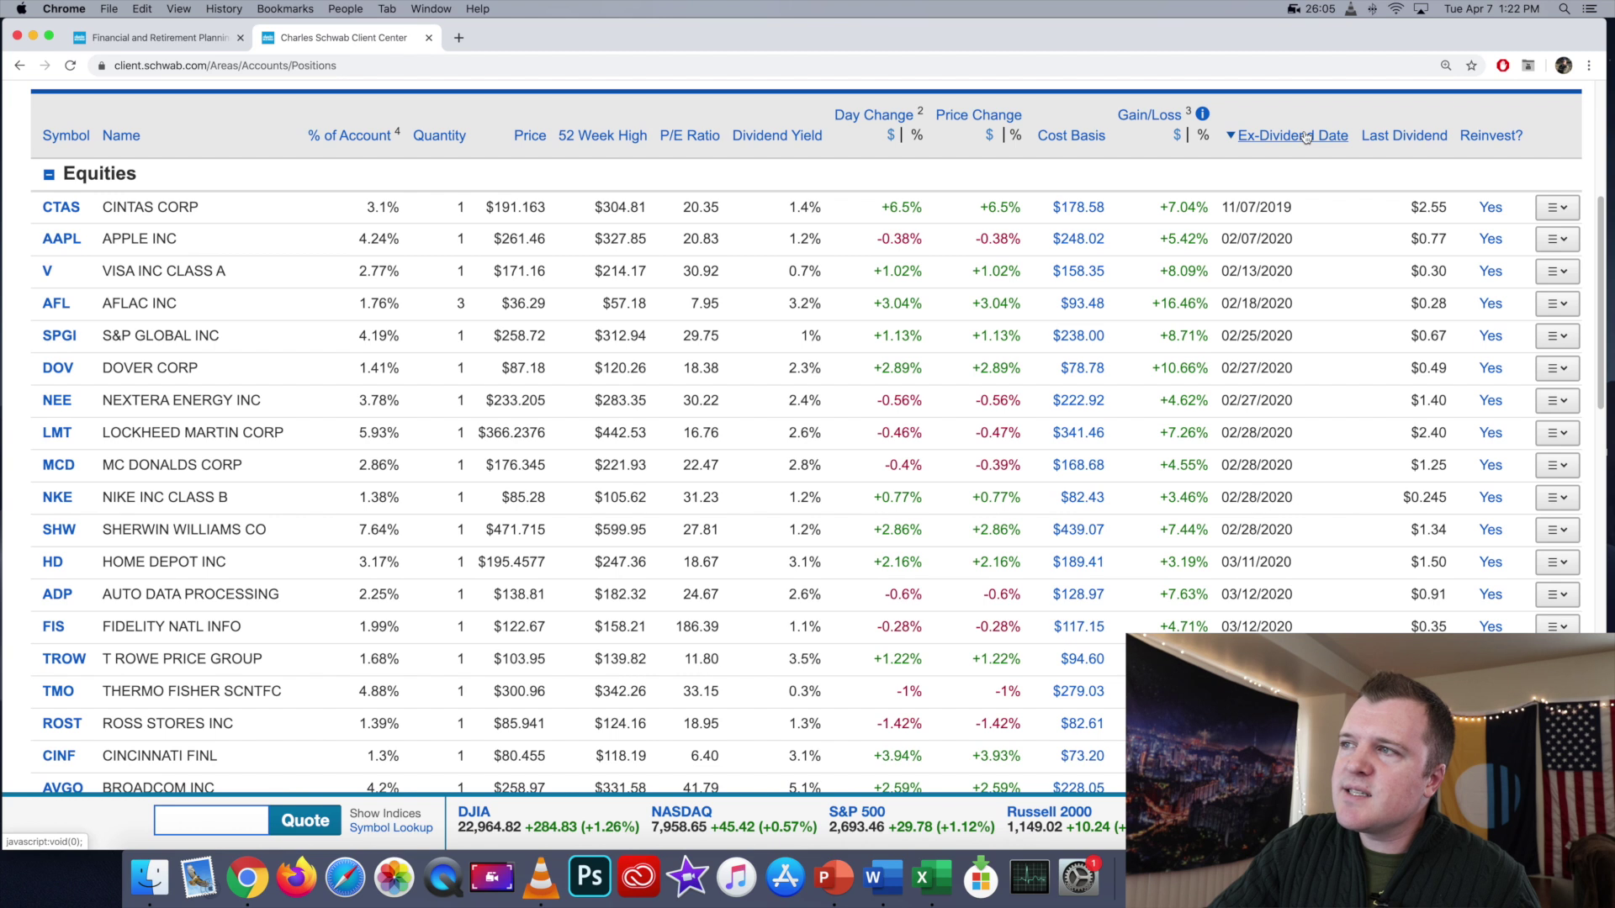
Reverse the Ex-Dividend Date sort to newest first and highlight Mastercard's 04/08/2020 date.
click(1306, 135)
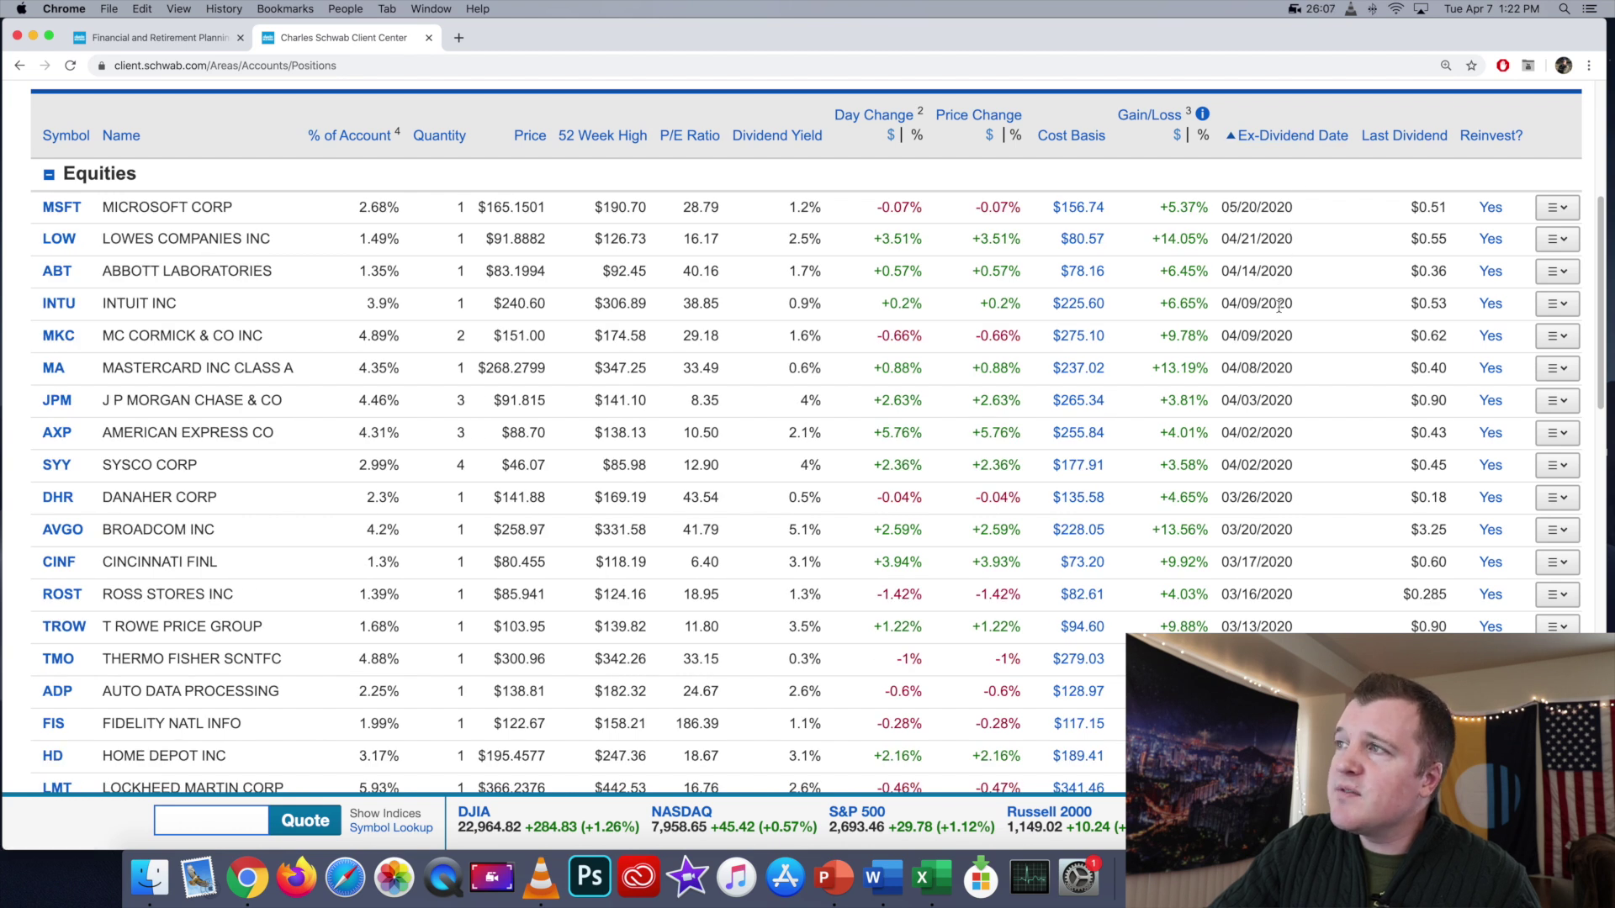
scroll(1279, 305, down, 1)
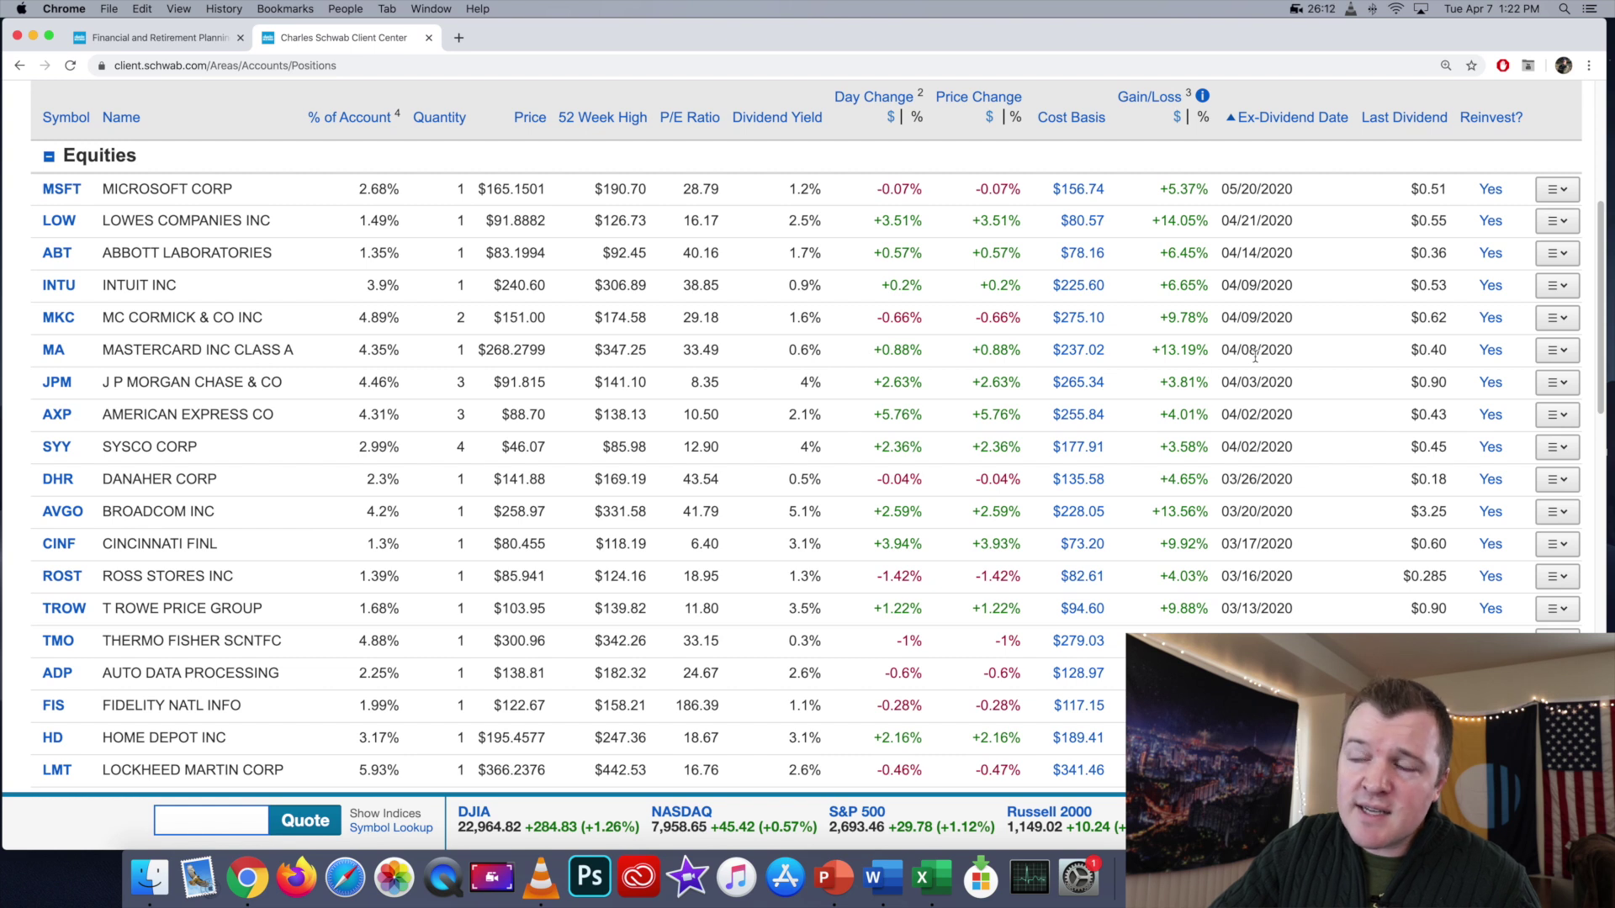
scroll(1254, 355, down, 1)
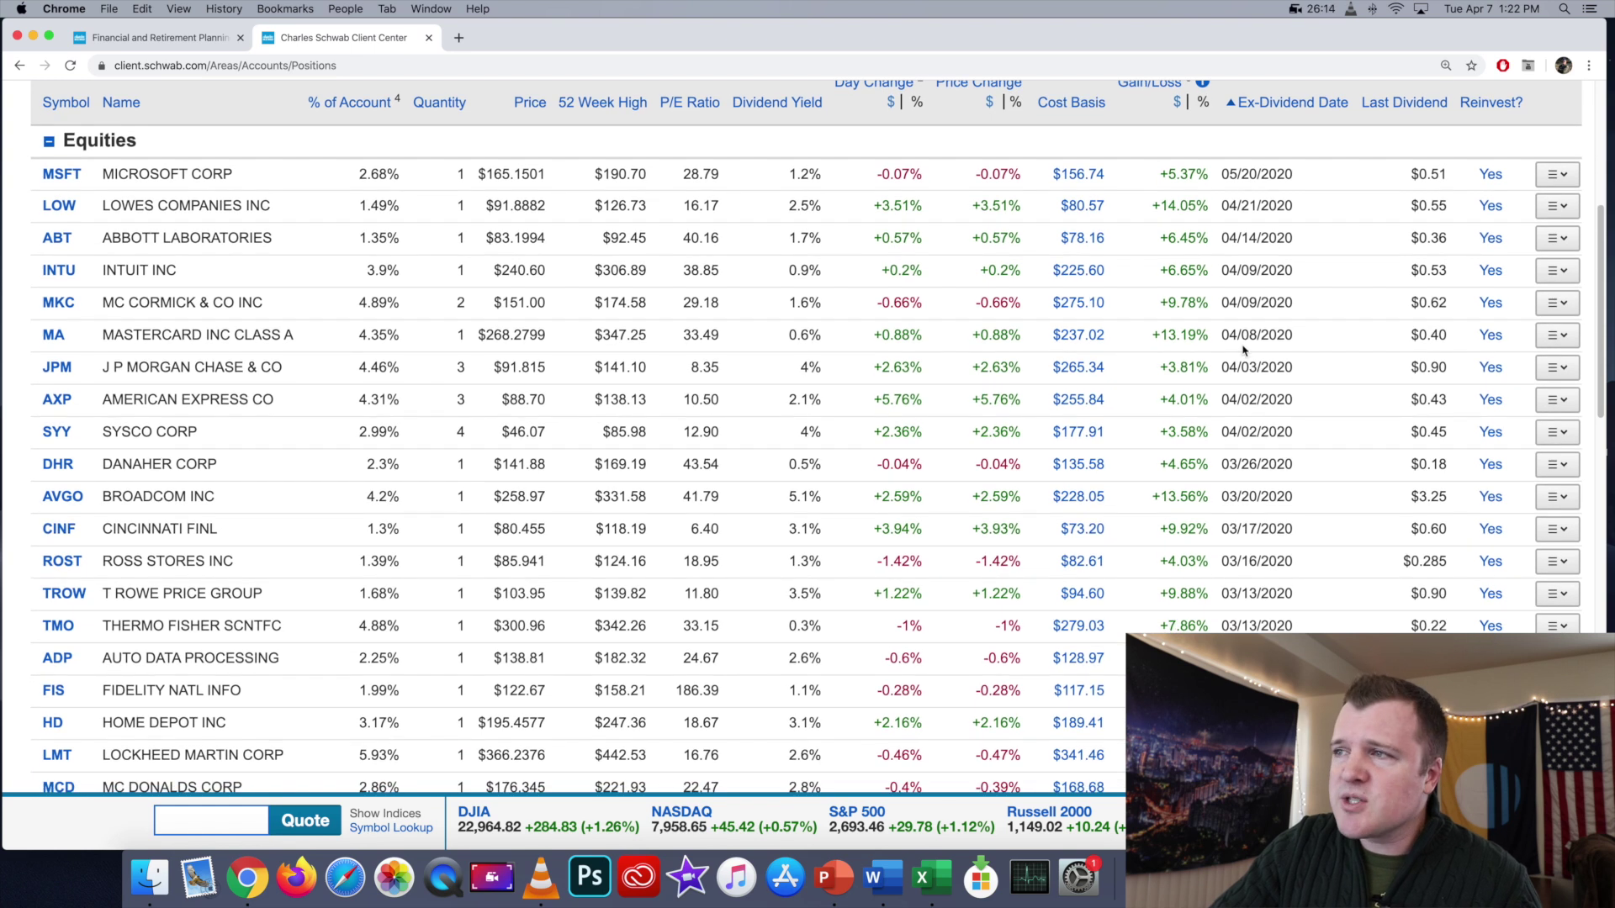
drag(1224, 334, 1300, 337)
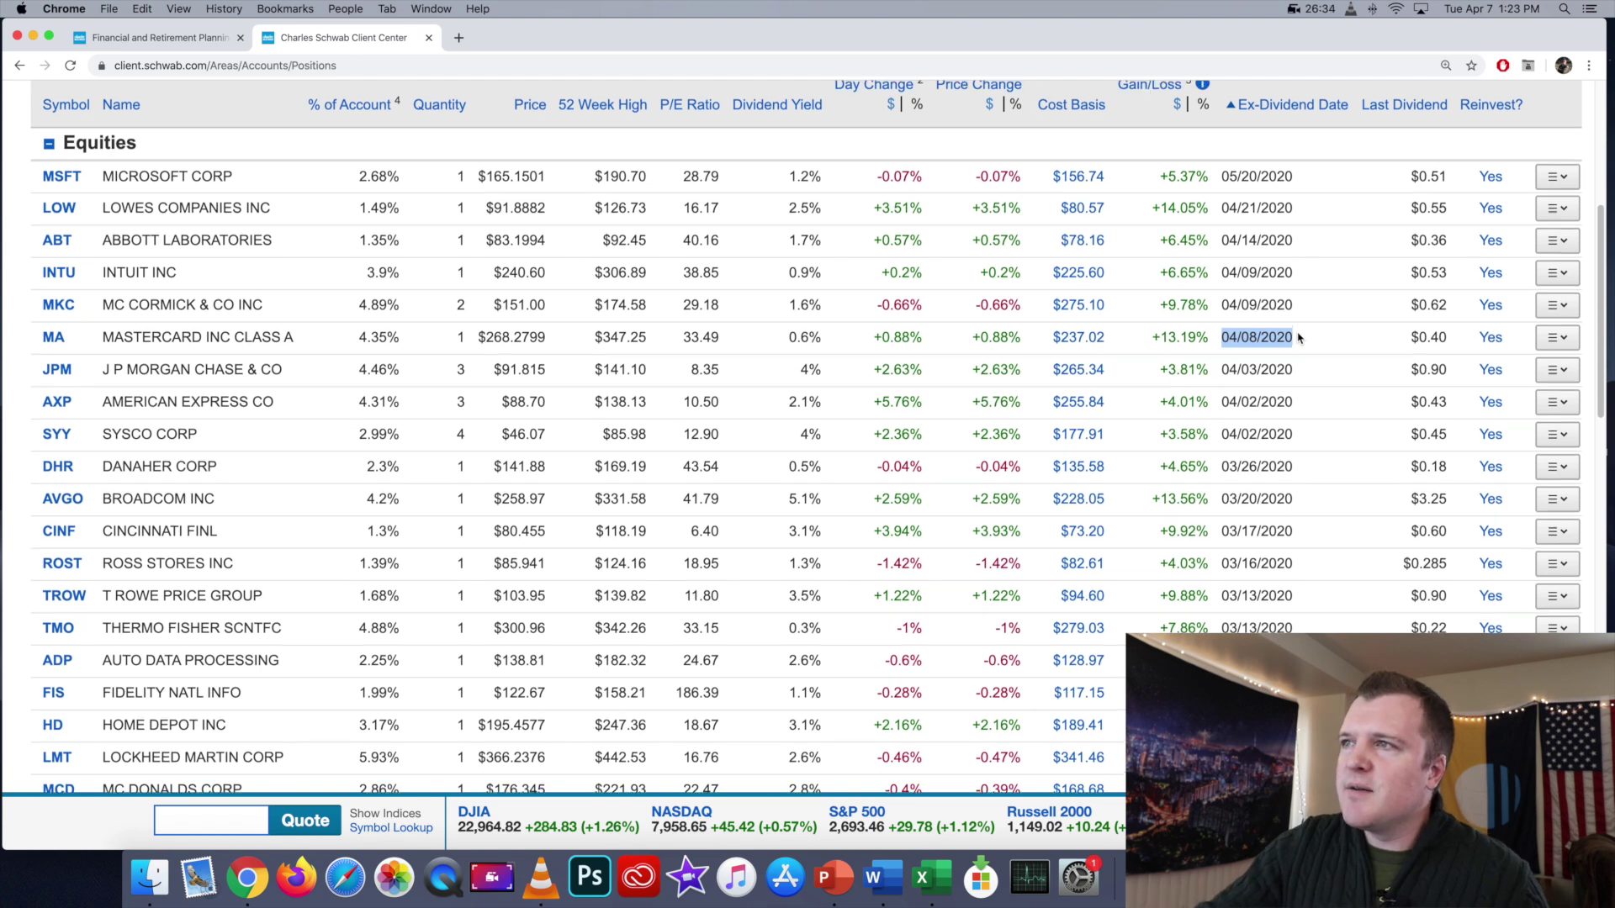
scroll(1298, 337, up, 3)
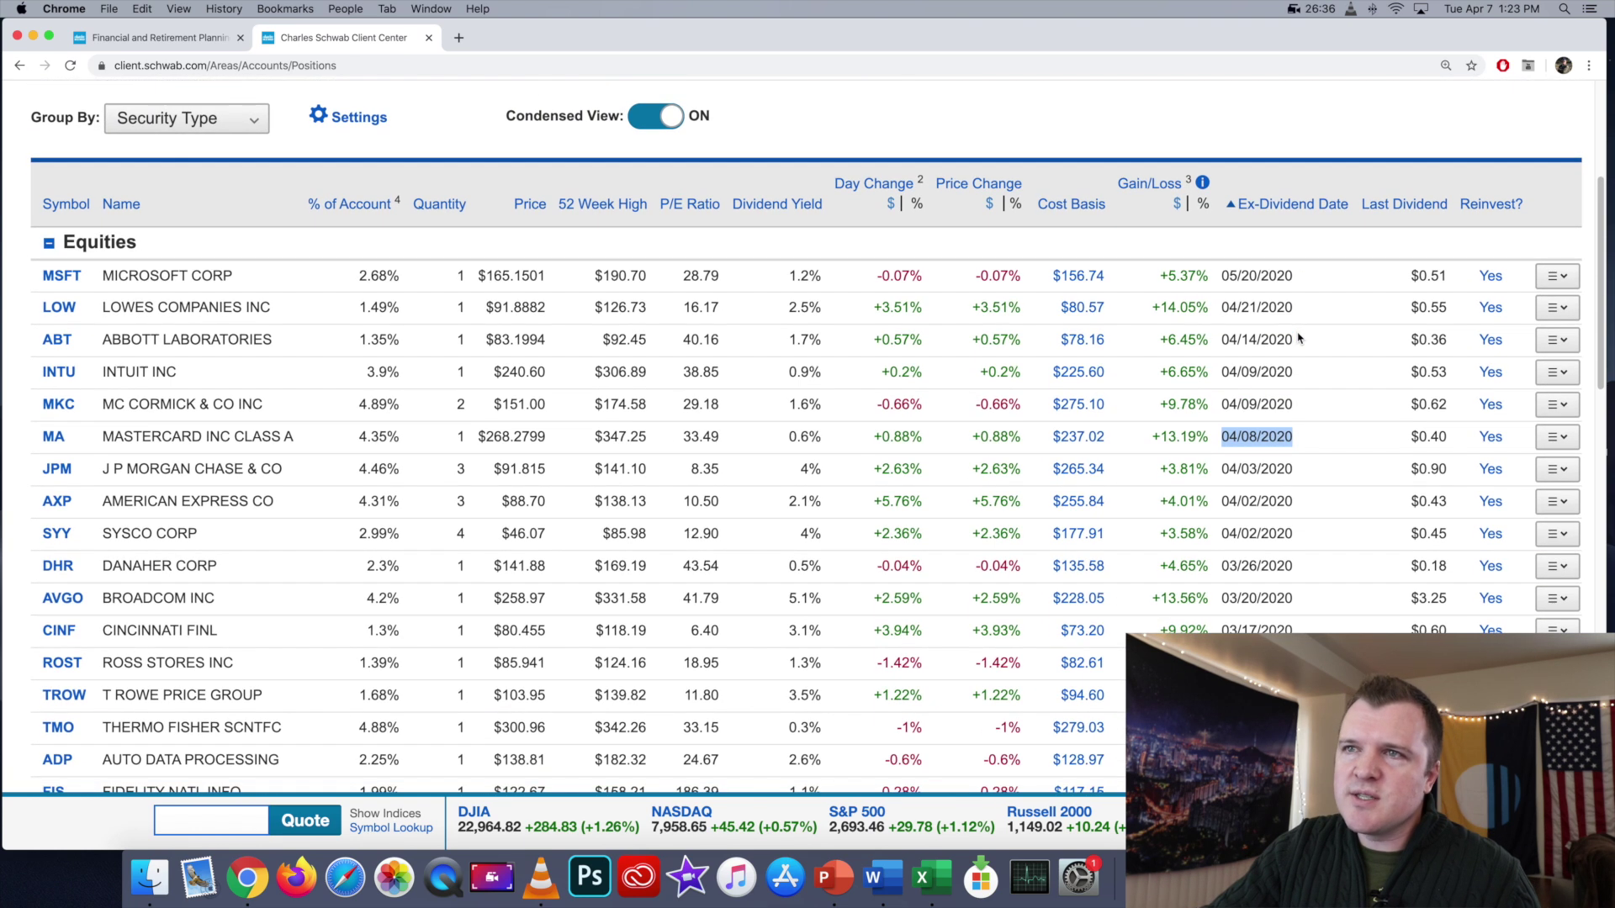
Hide the Reinvest?, Dividend Yield, Last Dividend and Ex-Dividend Date columns, keeping 52 Week High.
click(362, 118)
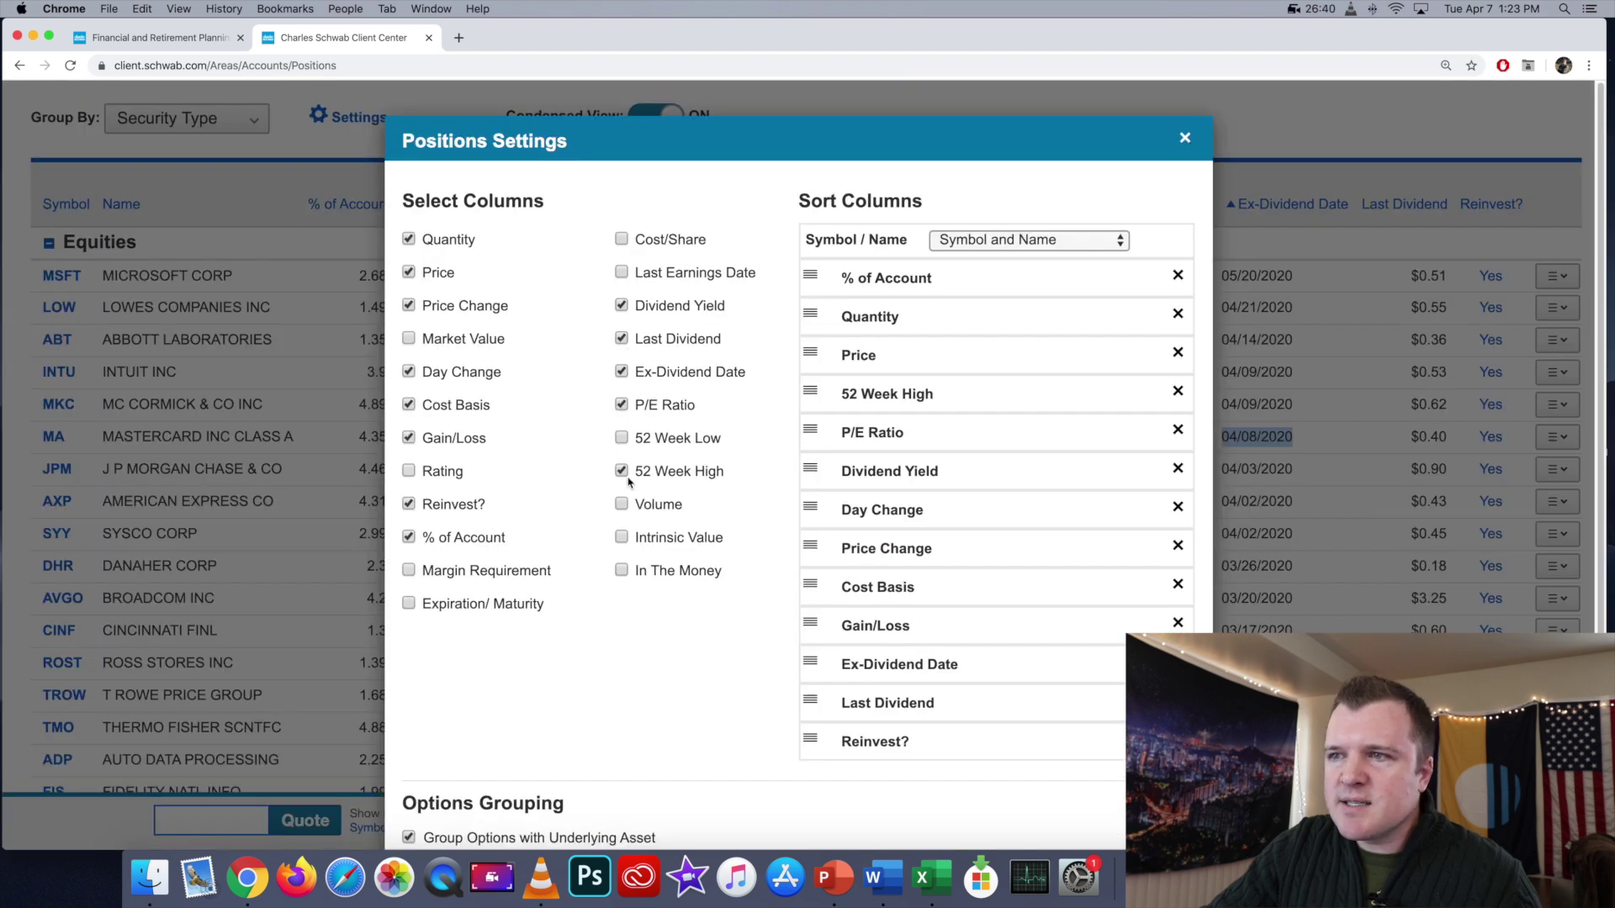
click(623, 471)
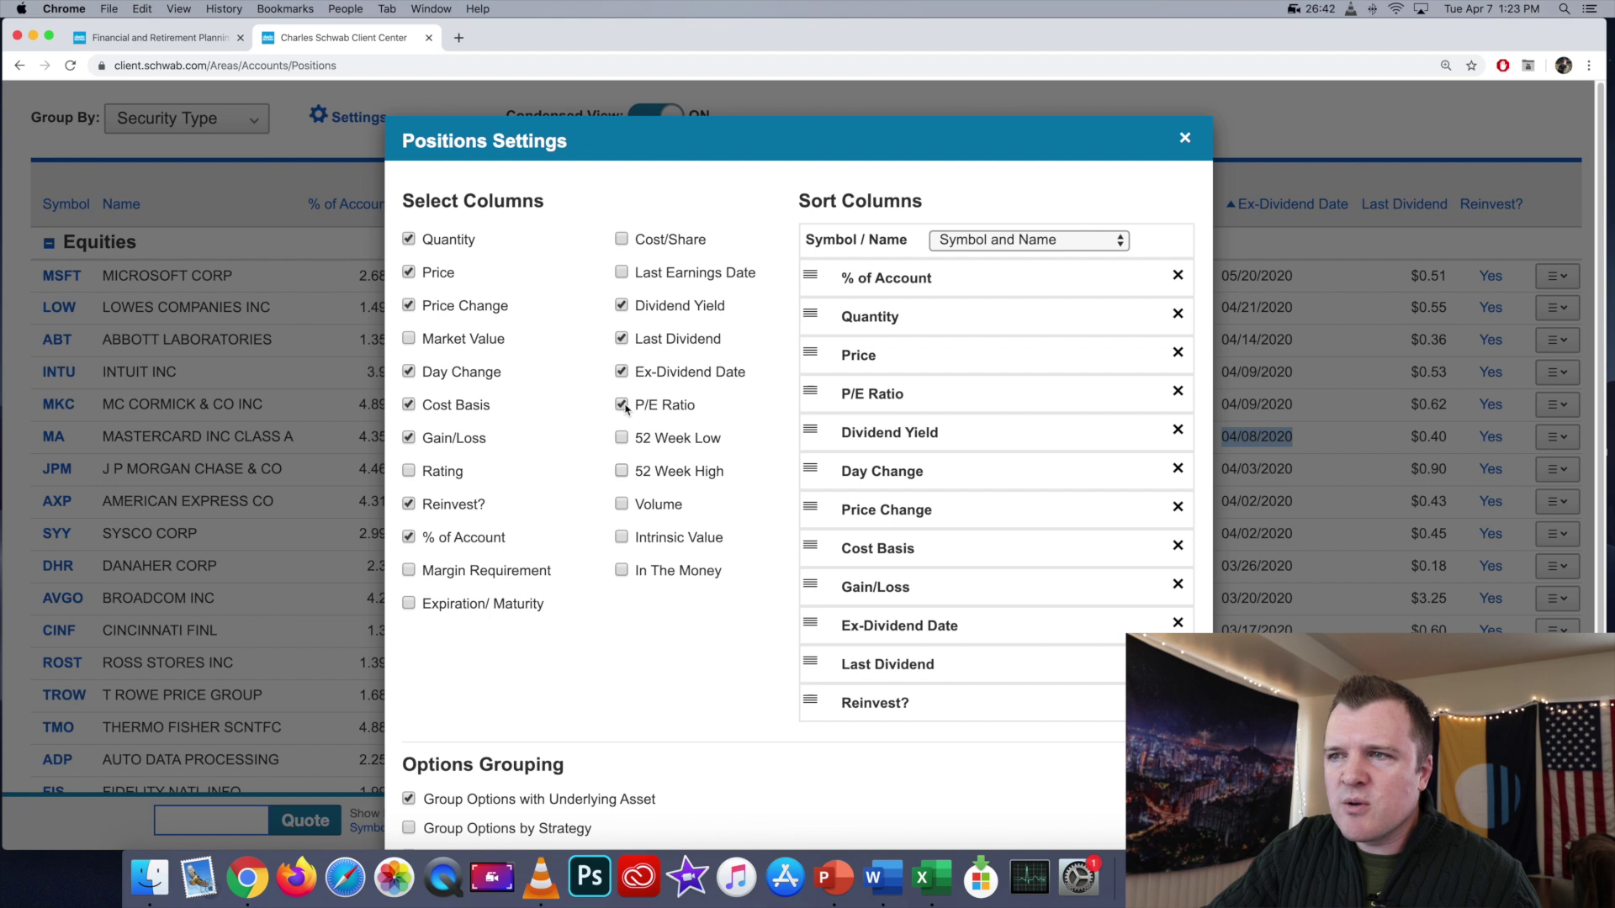
click(622, 472)
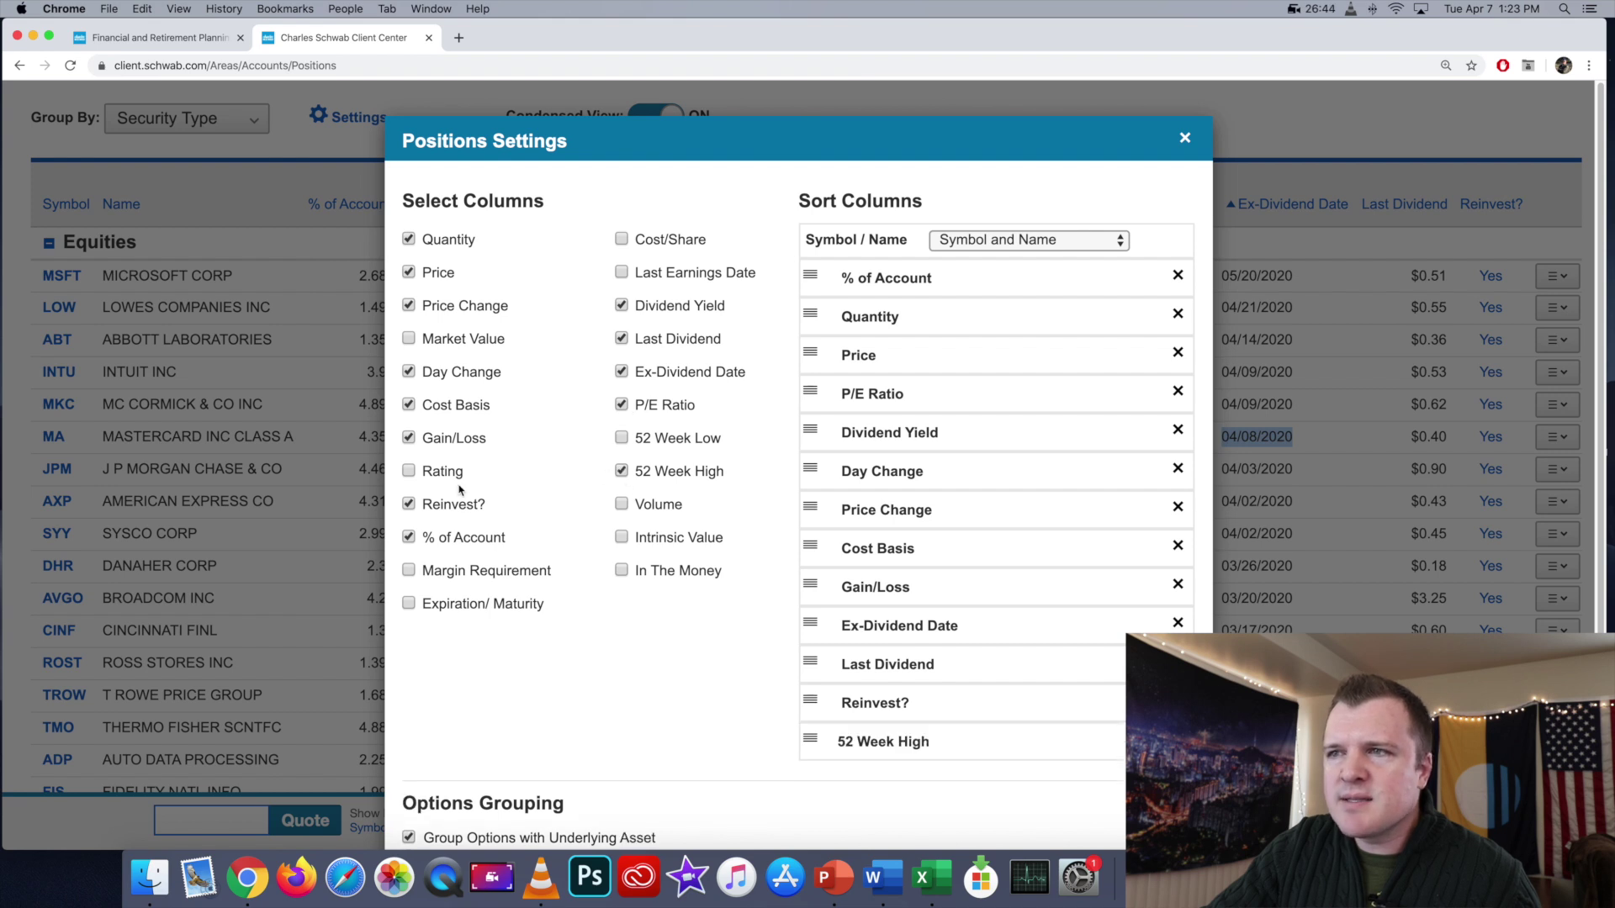
click(410, 505)
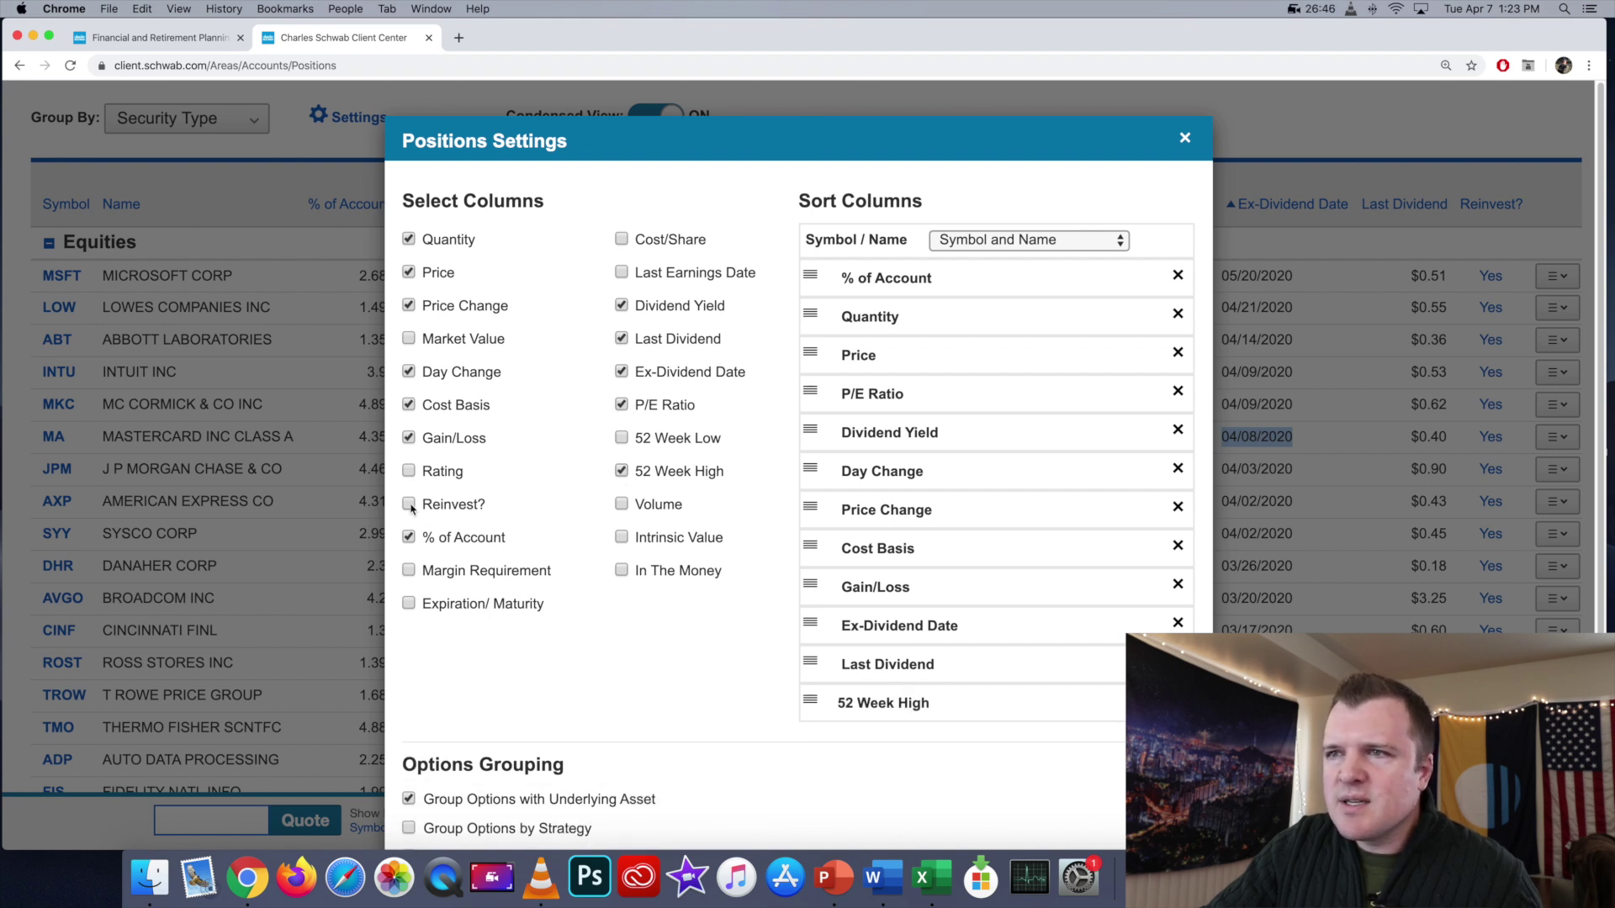
click(622, 306)
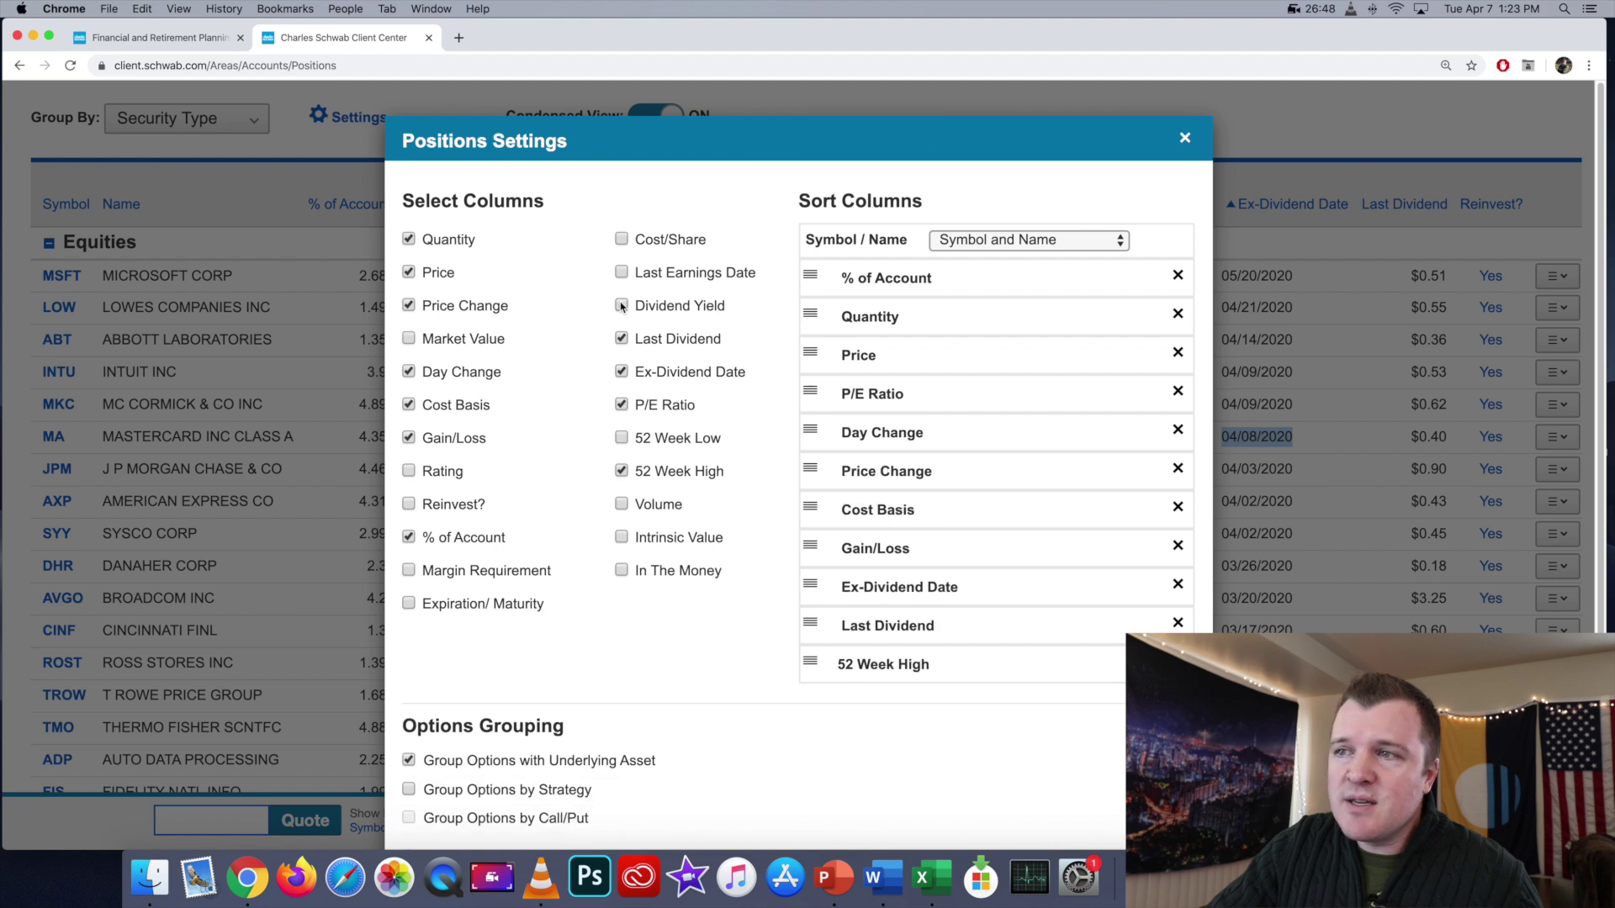
click(622, 338)
click(622, 372)
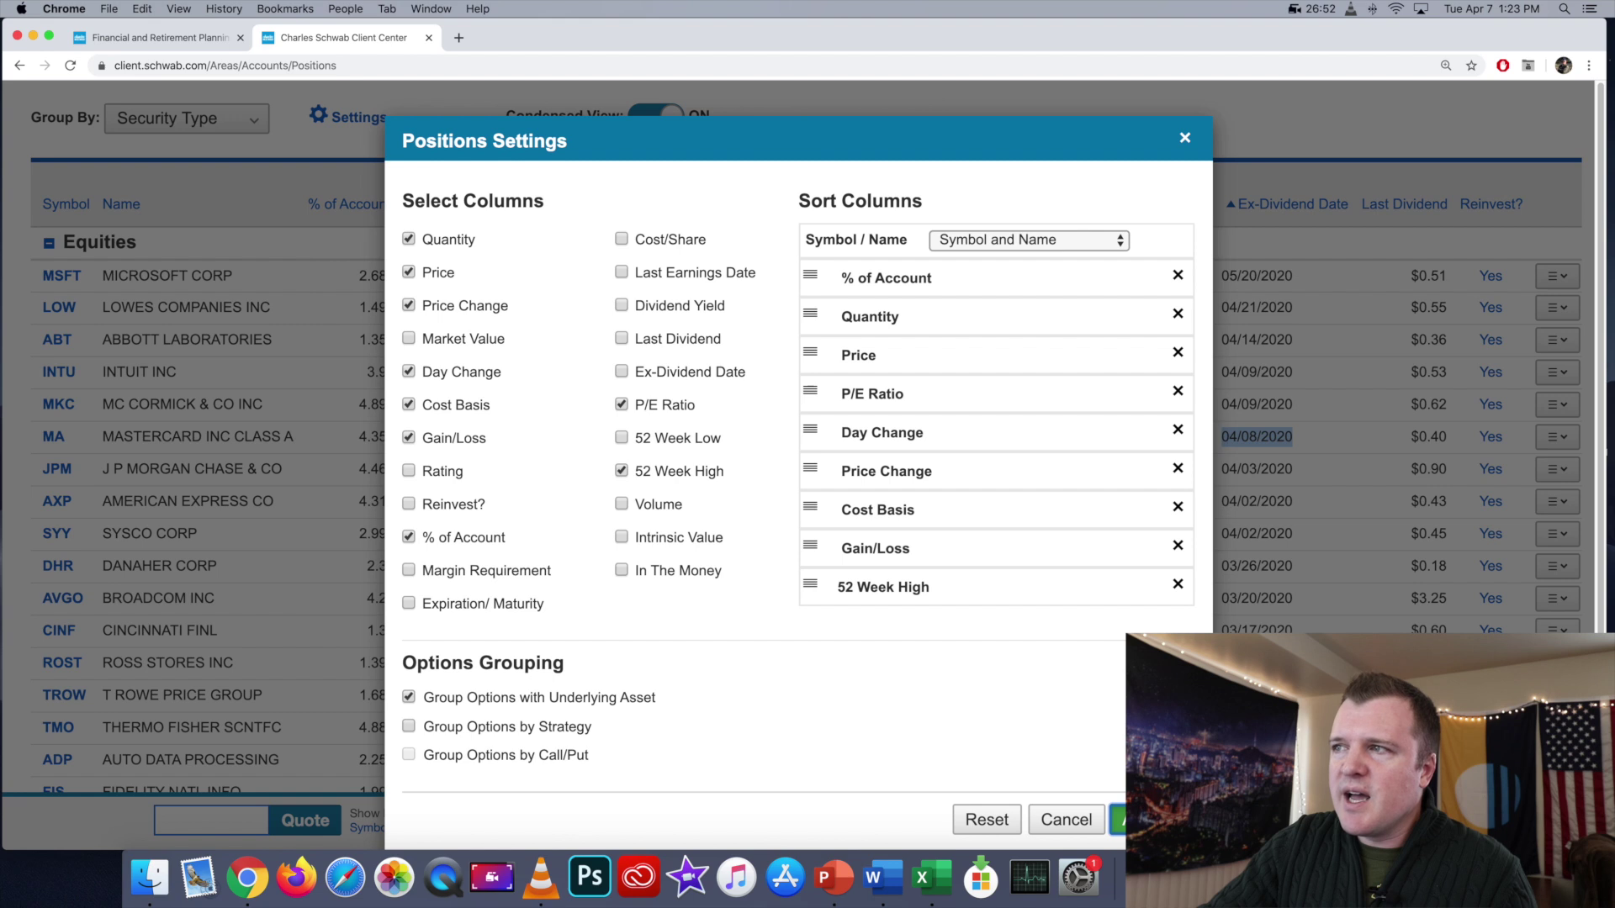
click(1119, 820)
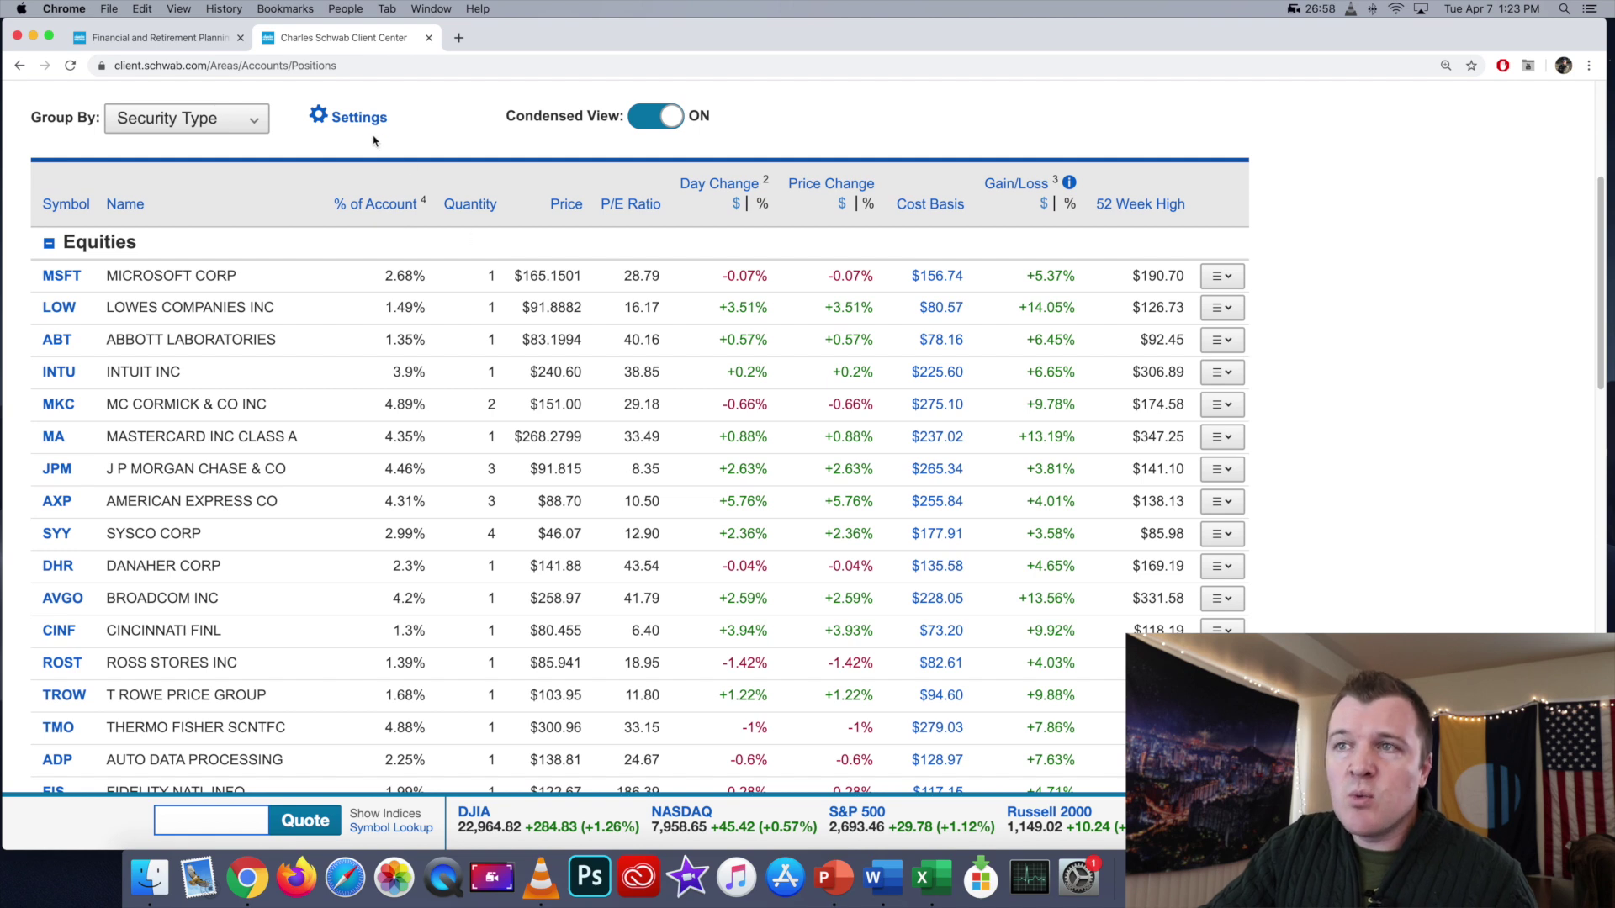
Move the Quantity column ahead of % of Account in the positions table.
click(353, 118)
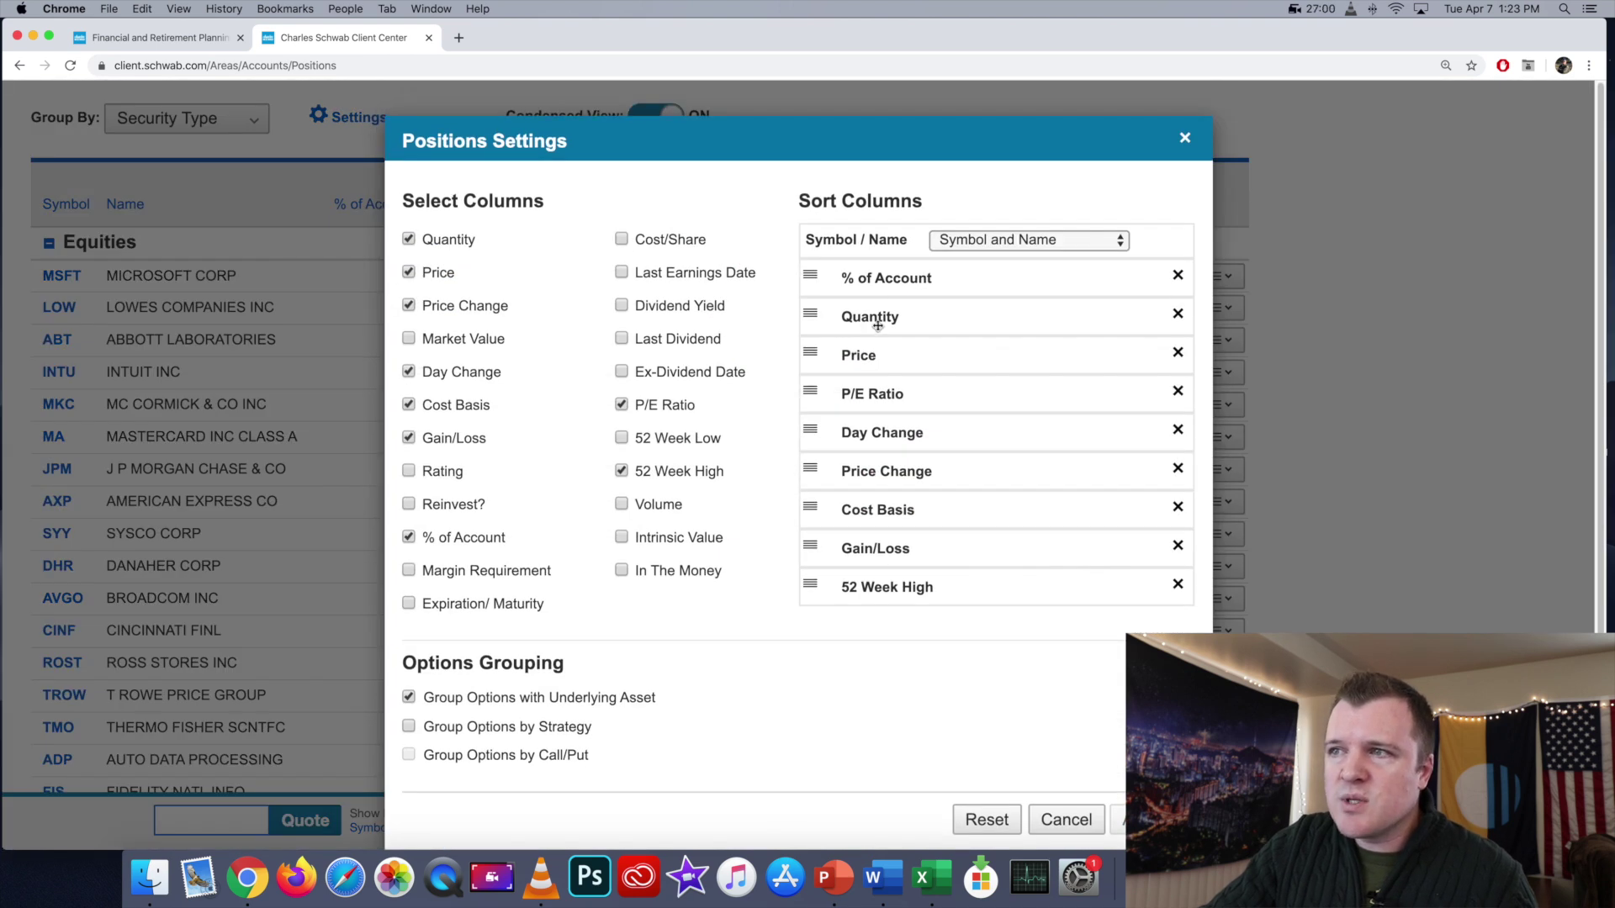
drag(889, 322, 889, 275)
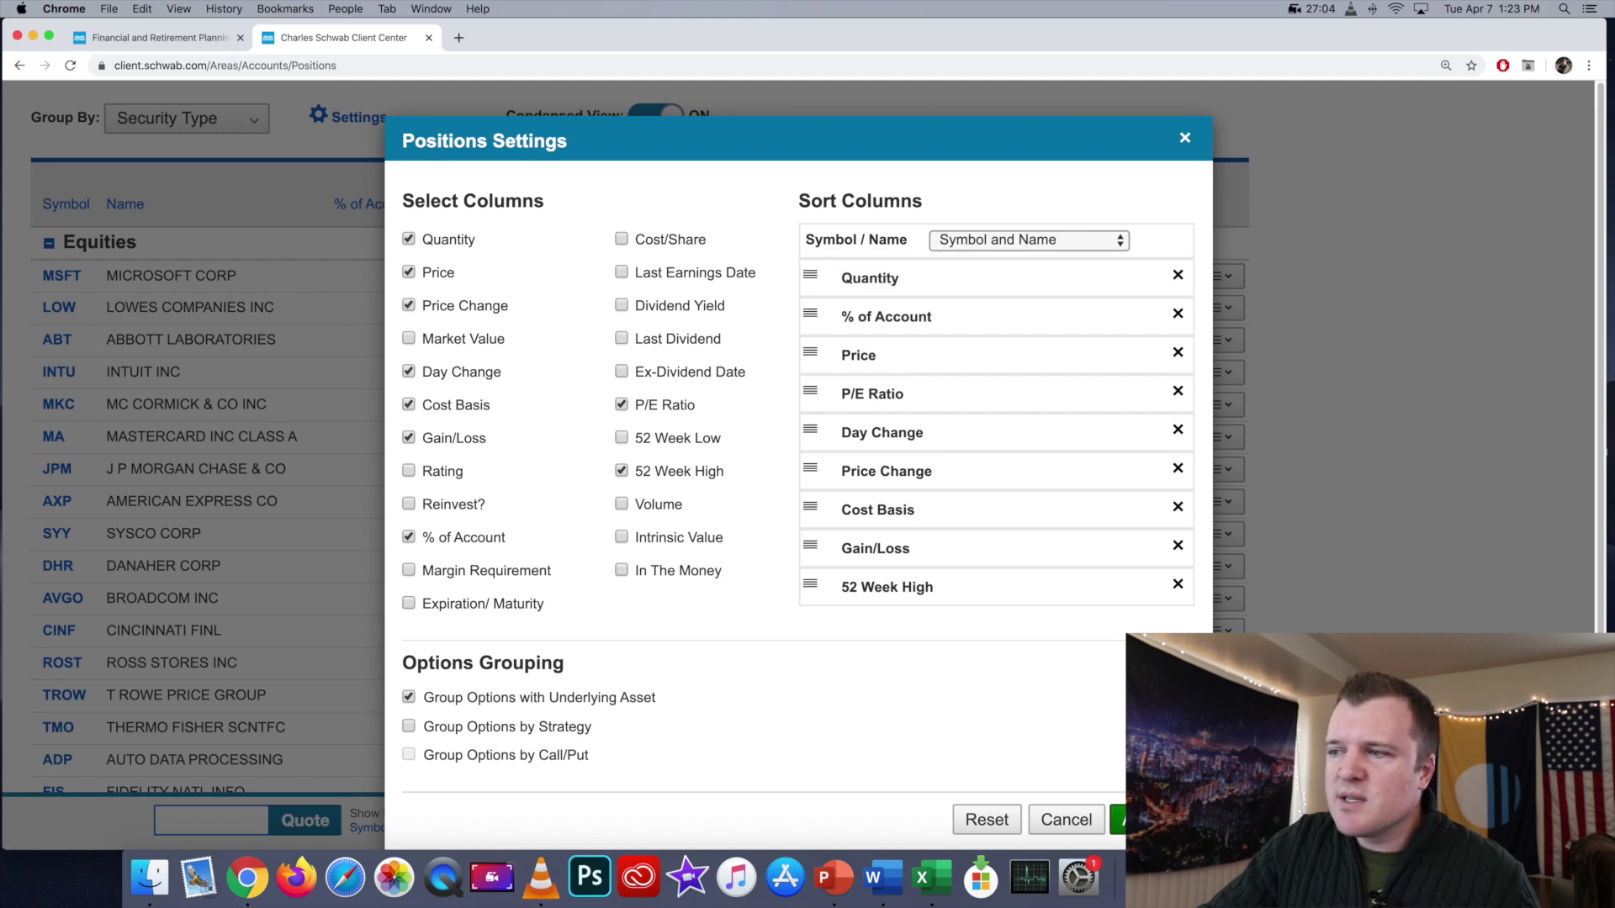
click(1118, 820)
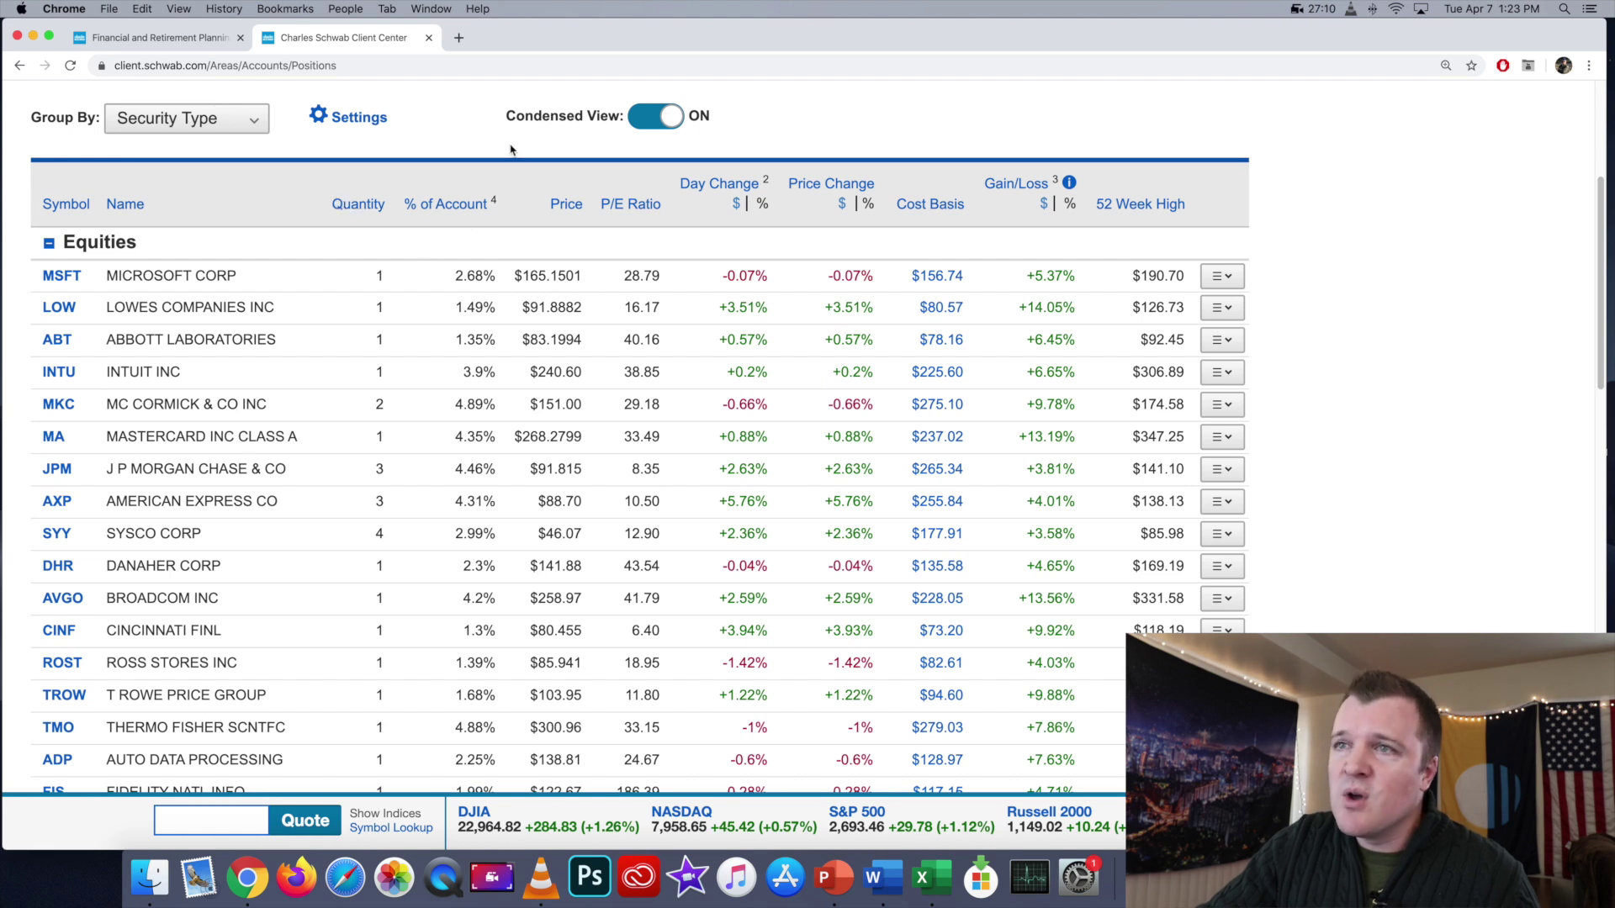
Move % of Account to the last column, after 52 Week High.
click(349, 117)
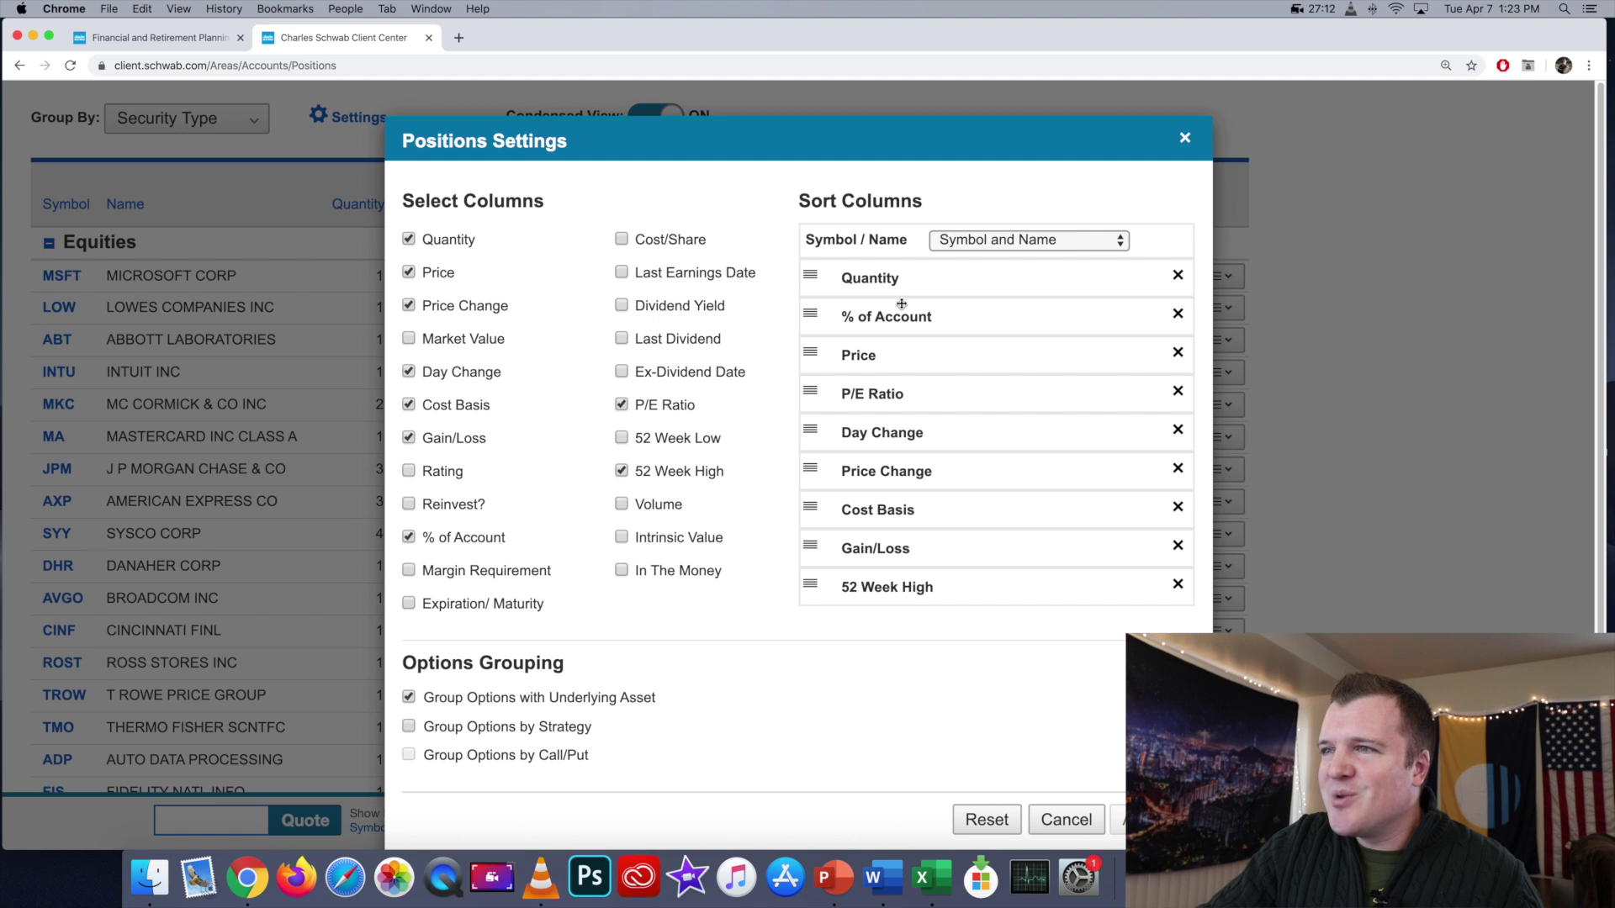
drag(903, 314, 894, 604)
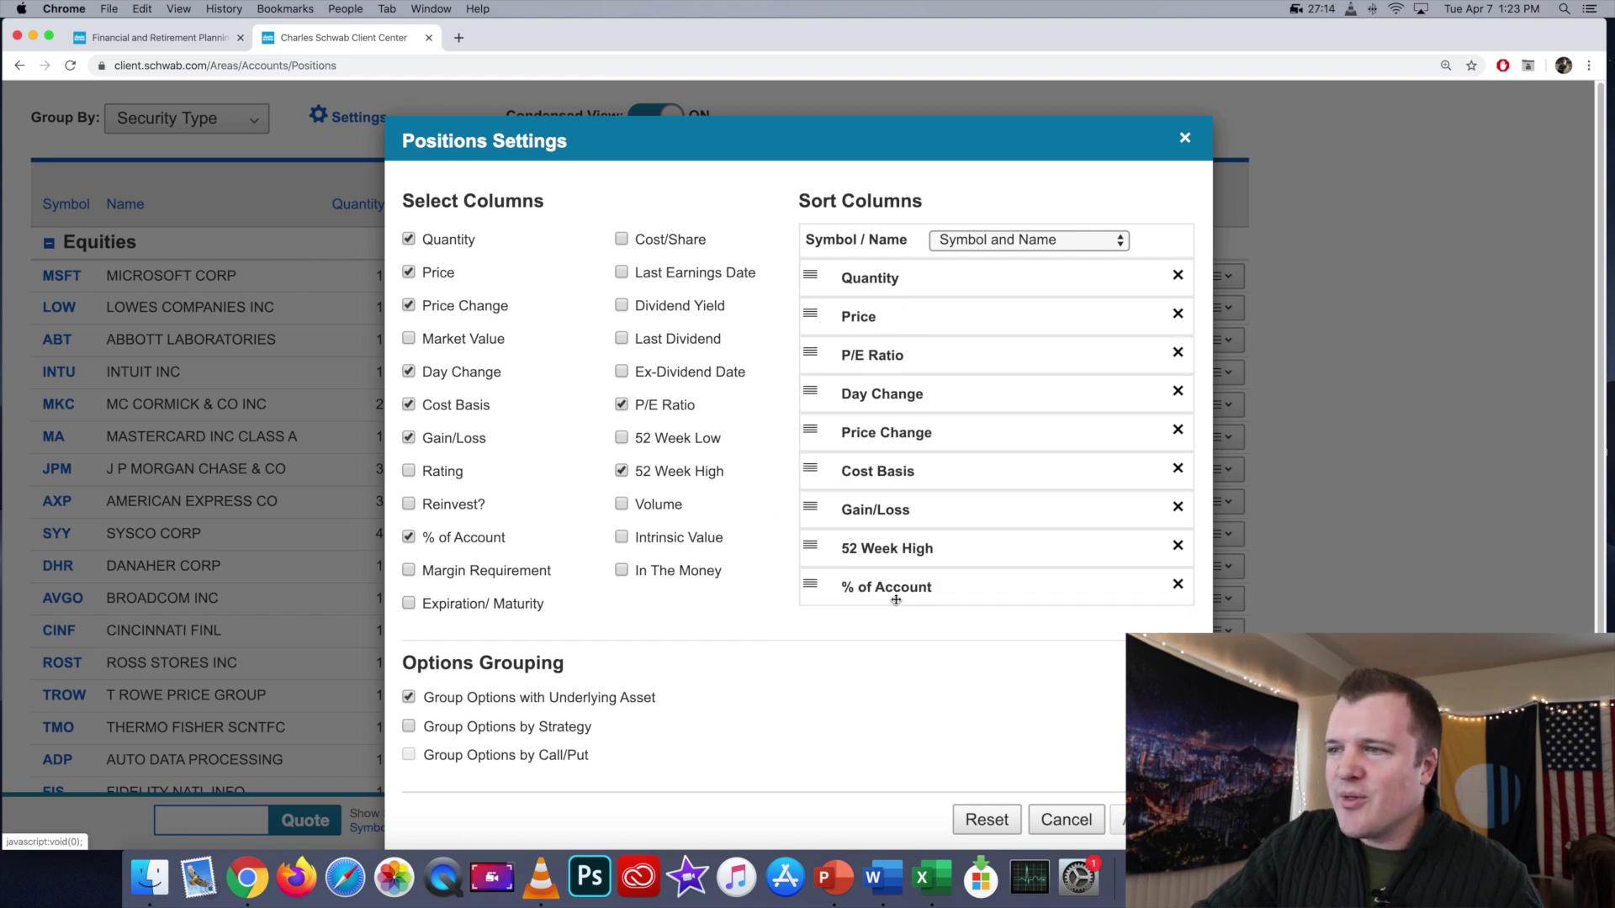
click(1156, 820)
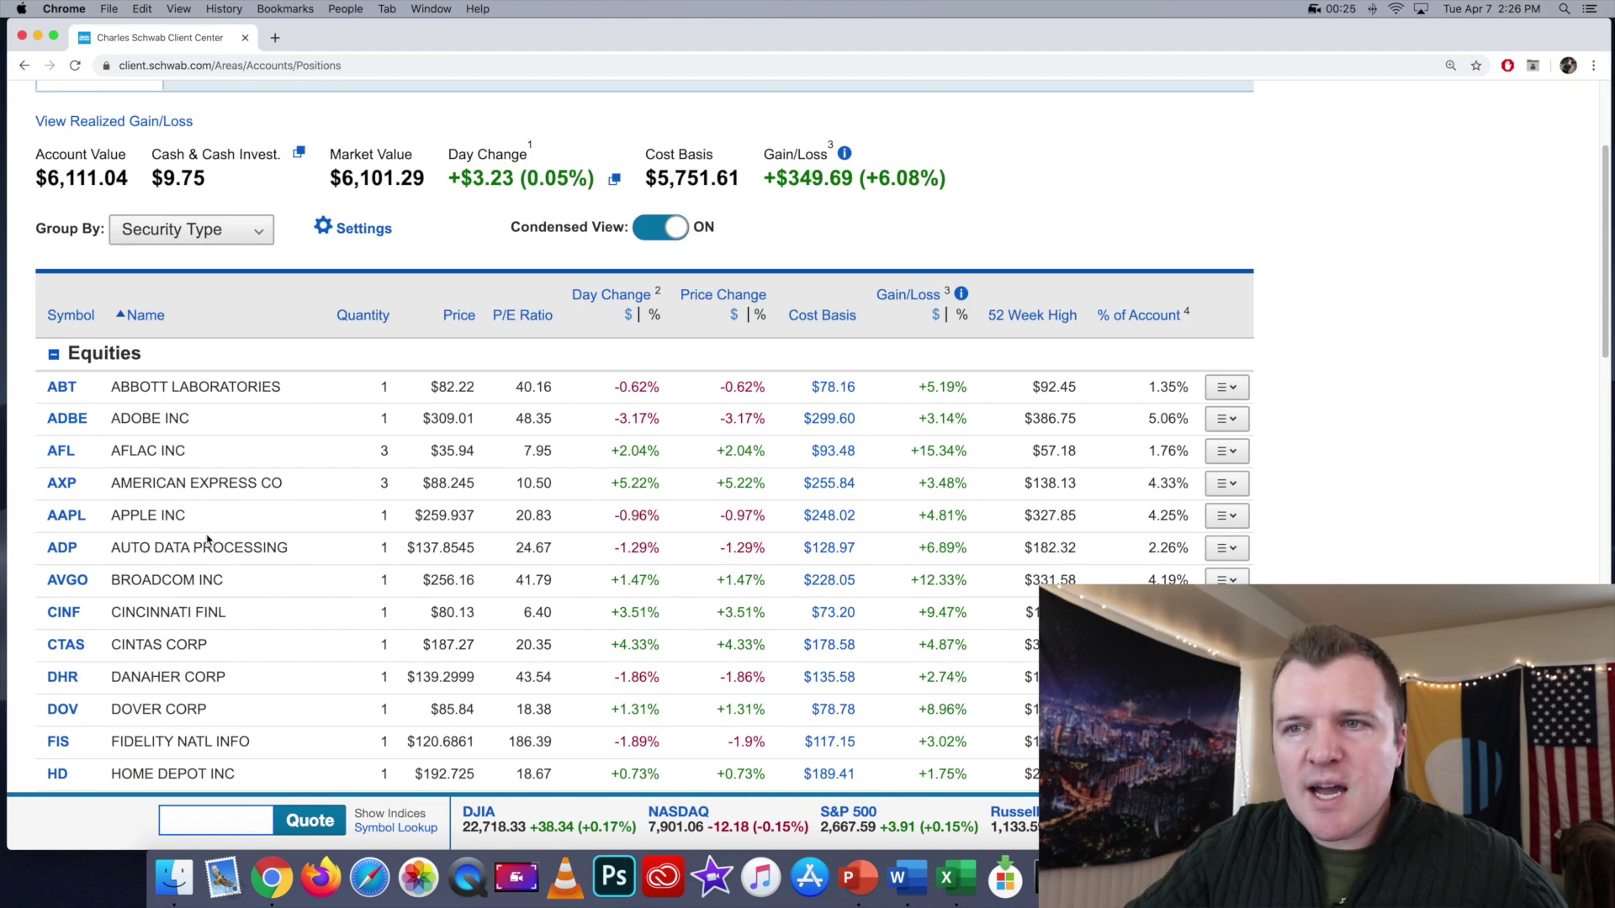
Open the AAPL symbol's research page in a new tab and view its one-day chart.
right_click(72, 525)
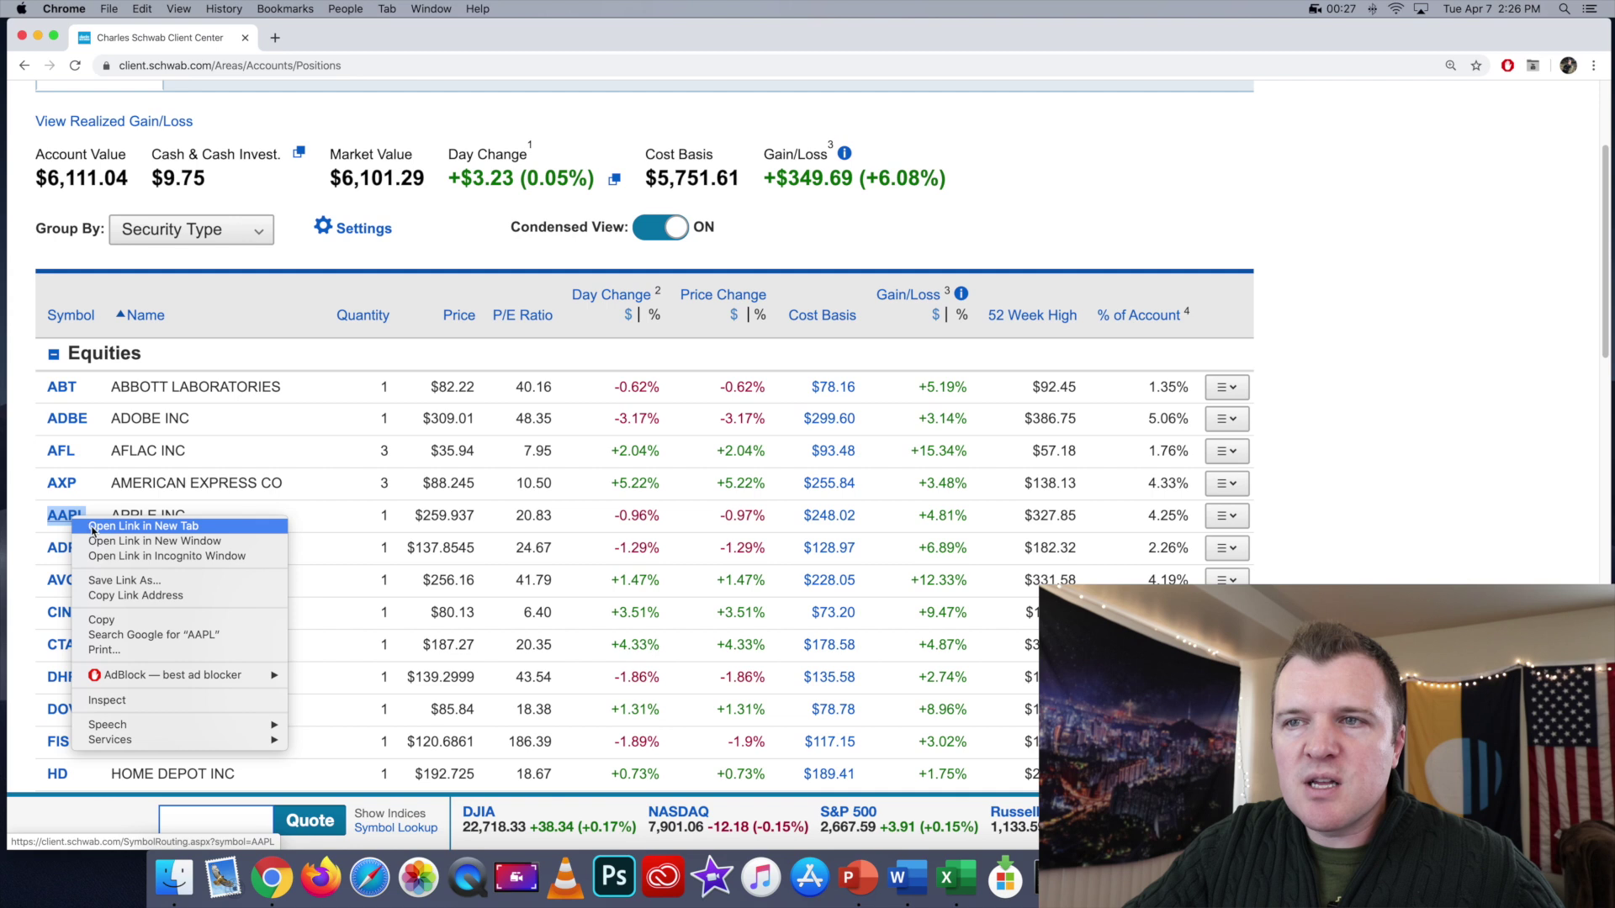
click(101, 537)
click(362, 37)
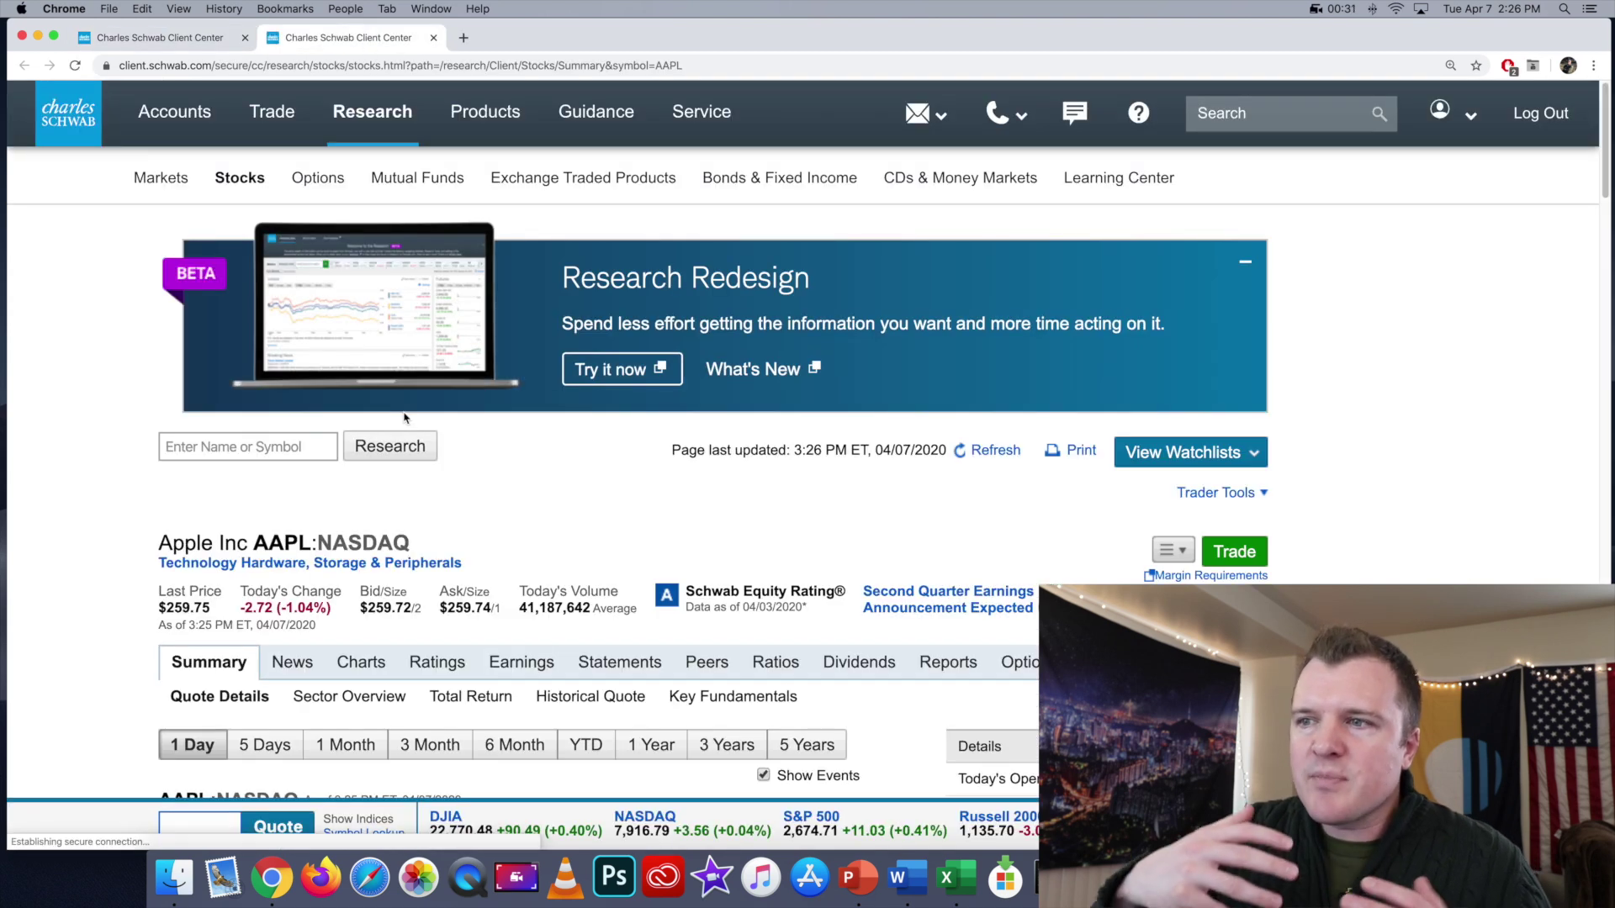
scroll(404, 418, down, 10)
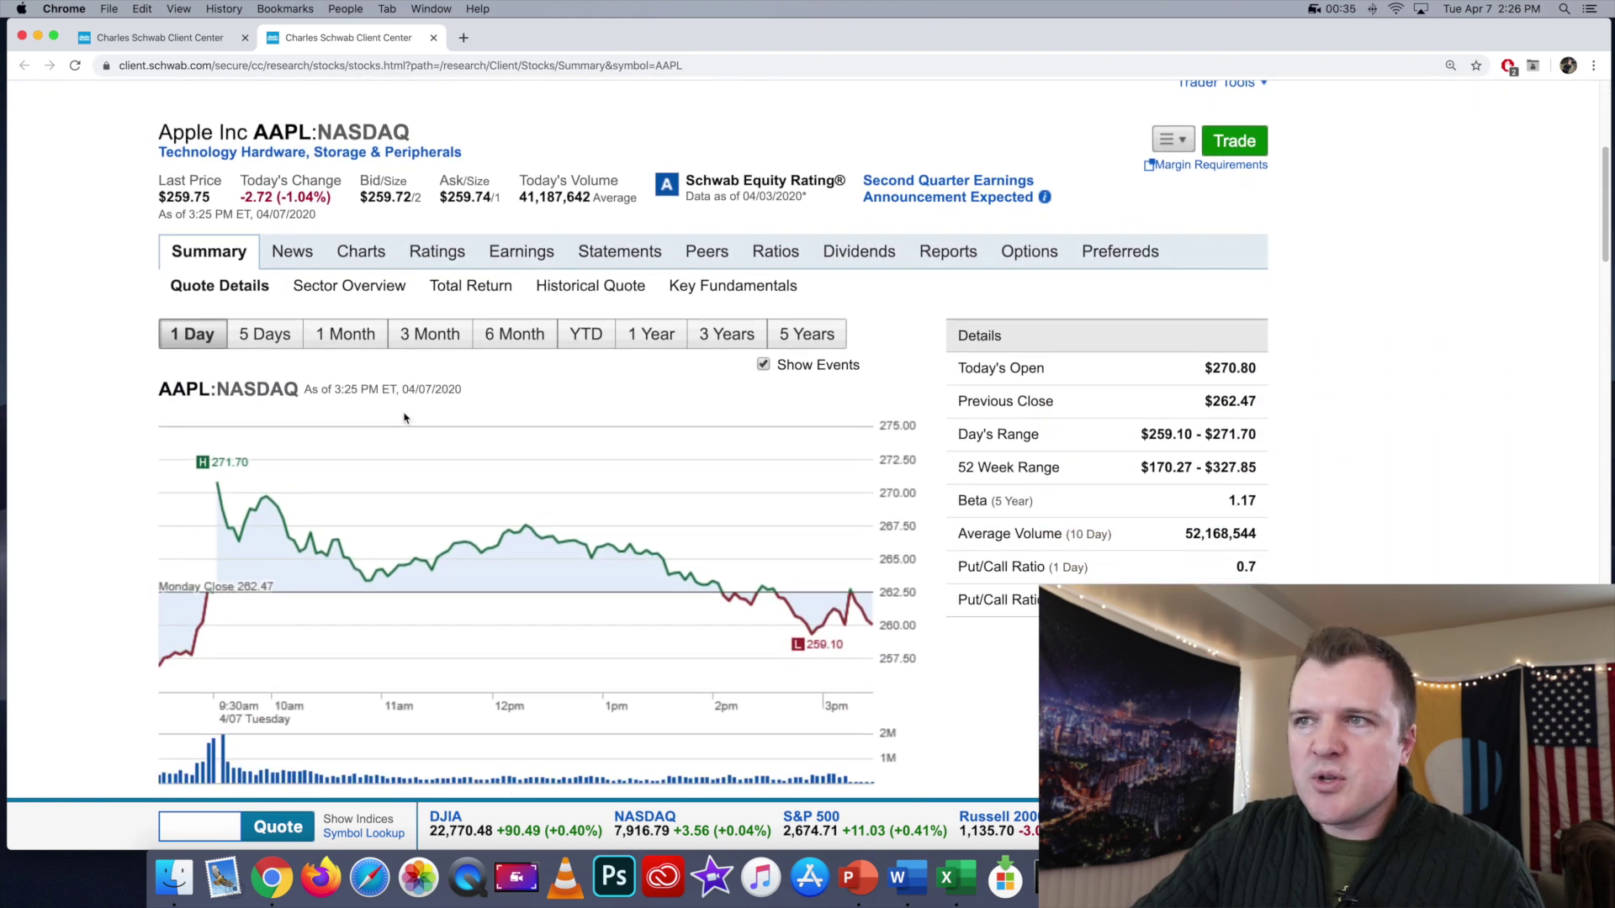
Review AAPL's equity rating, then its Earnings tab with quarterly EPS and revenue charts.
click(447, 261)
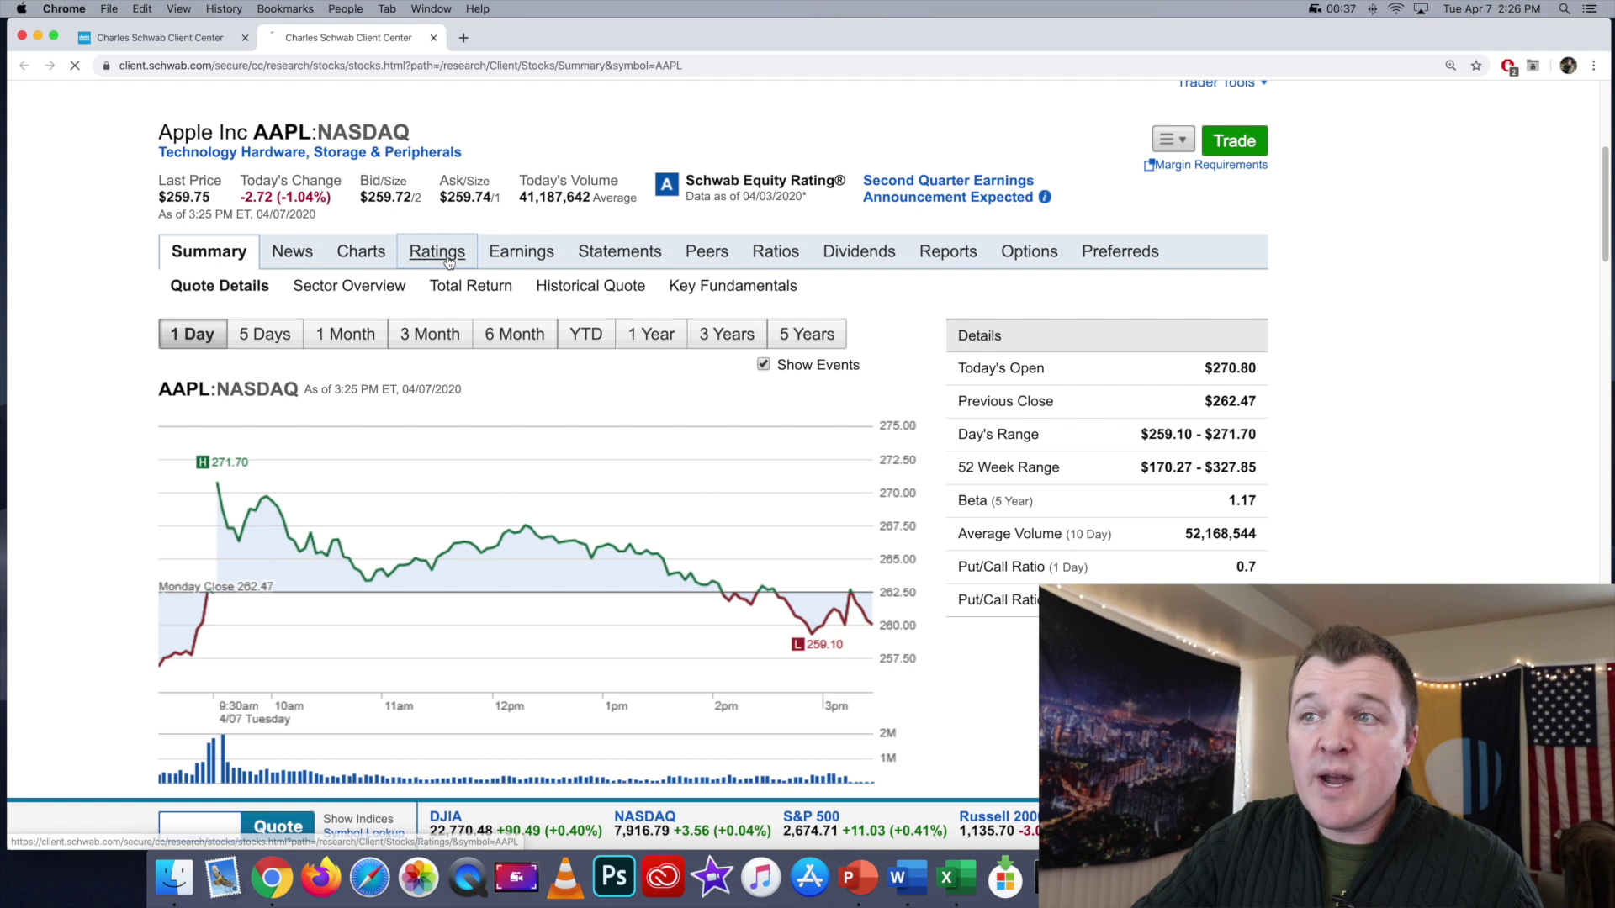
scroll(471, 236, down, 5)
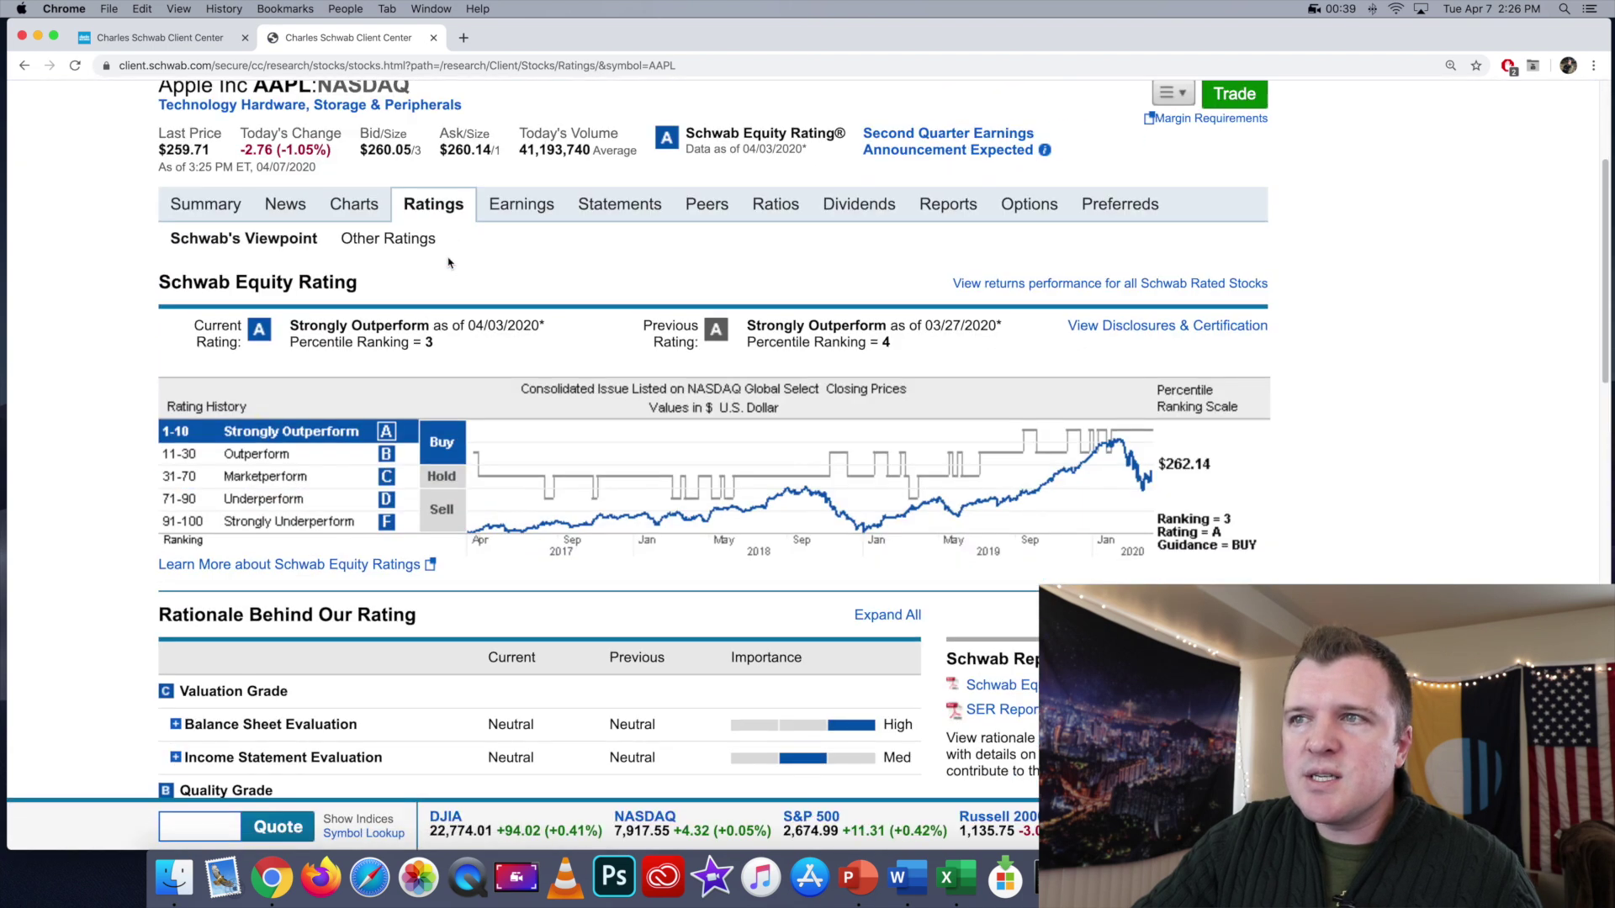
click(522, 163)
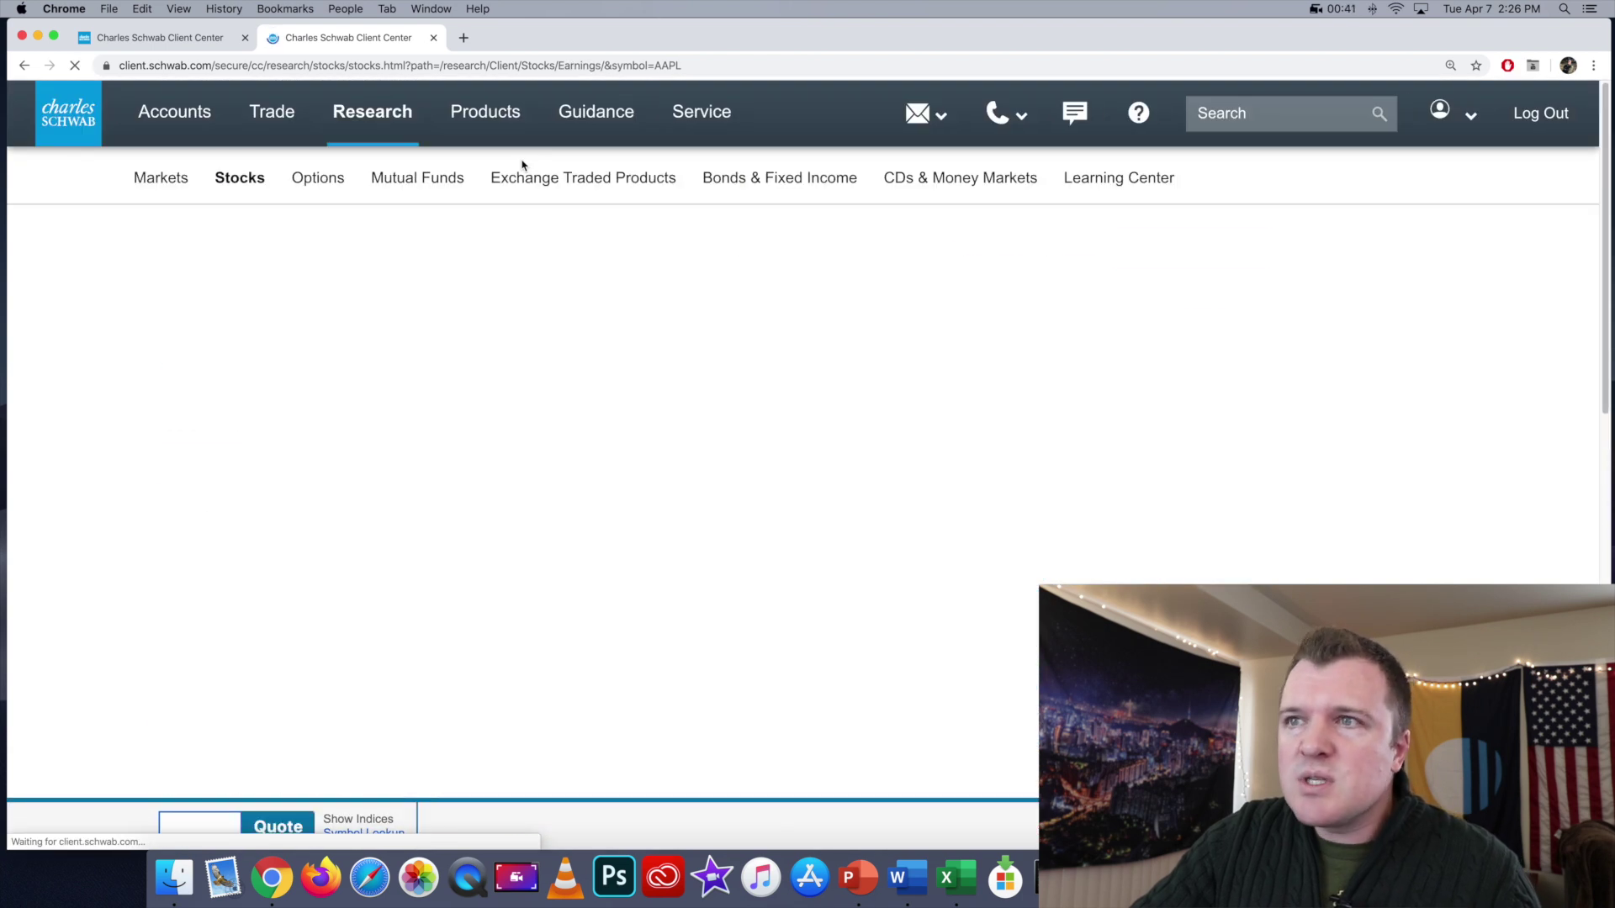
scroll(522, 164, down, 10)
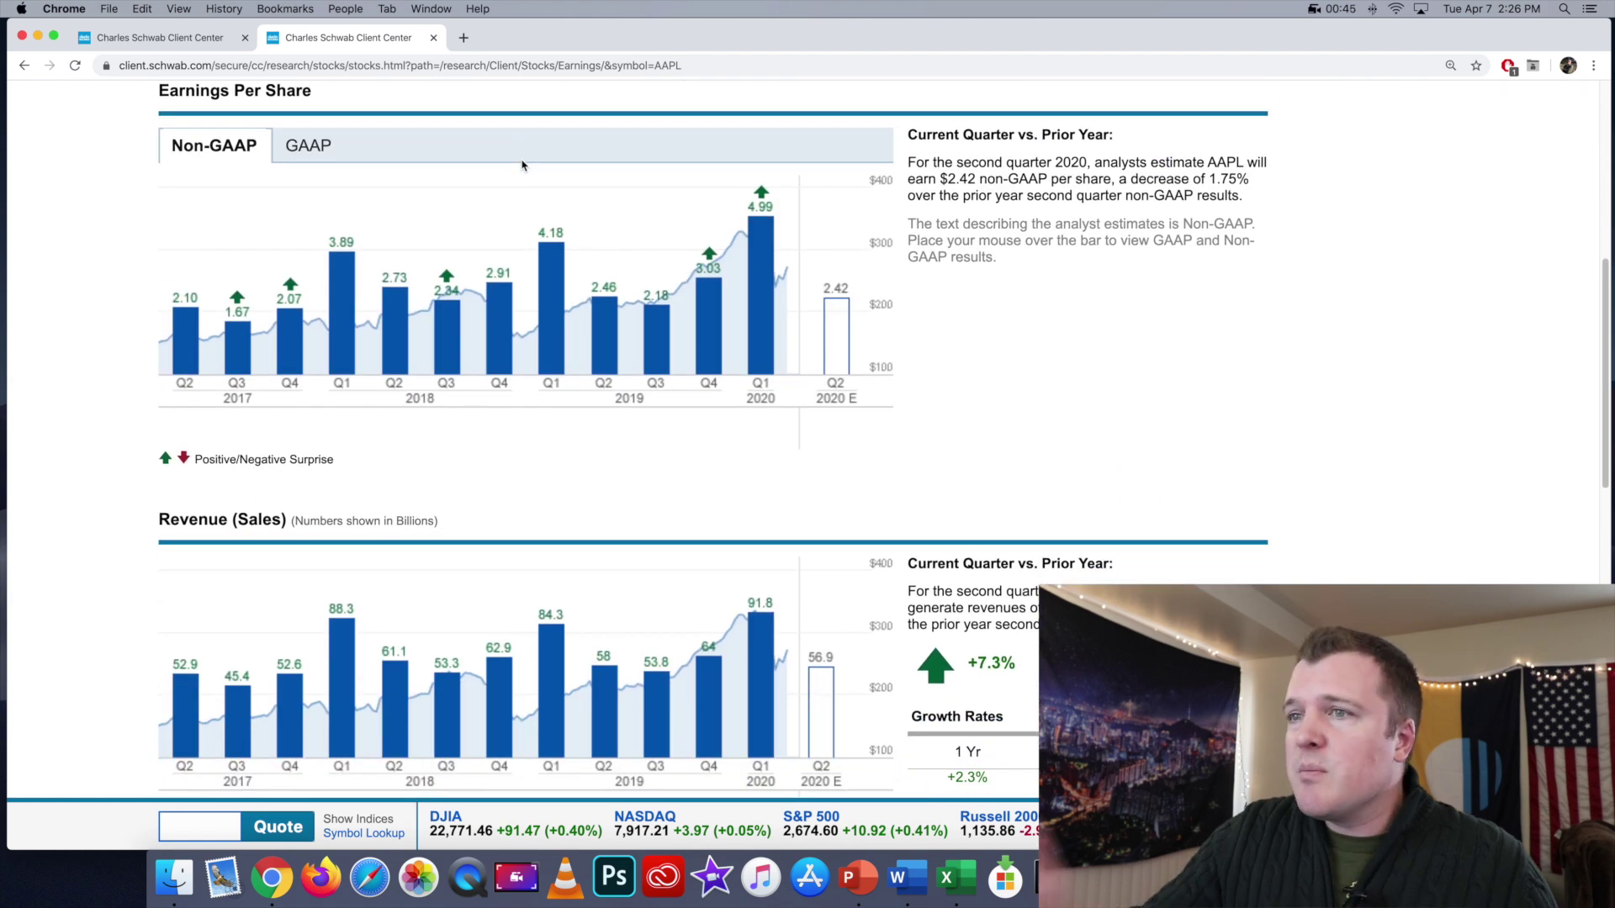
scroll(521, 165, down, 2)
scroll(521, 164, down, 3)
scroll(521, 165, up, 10)
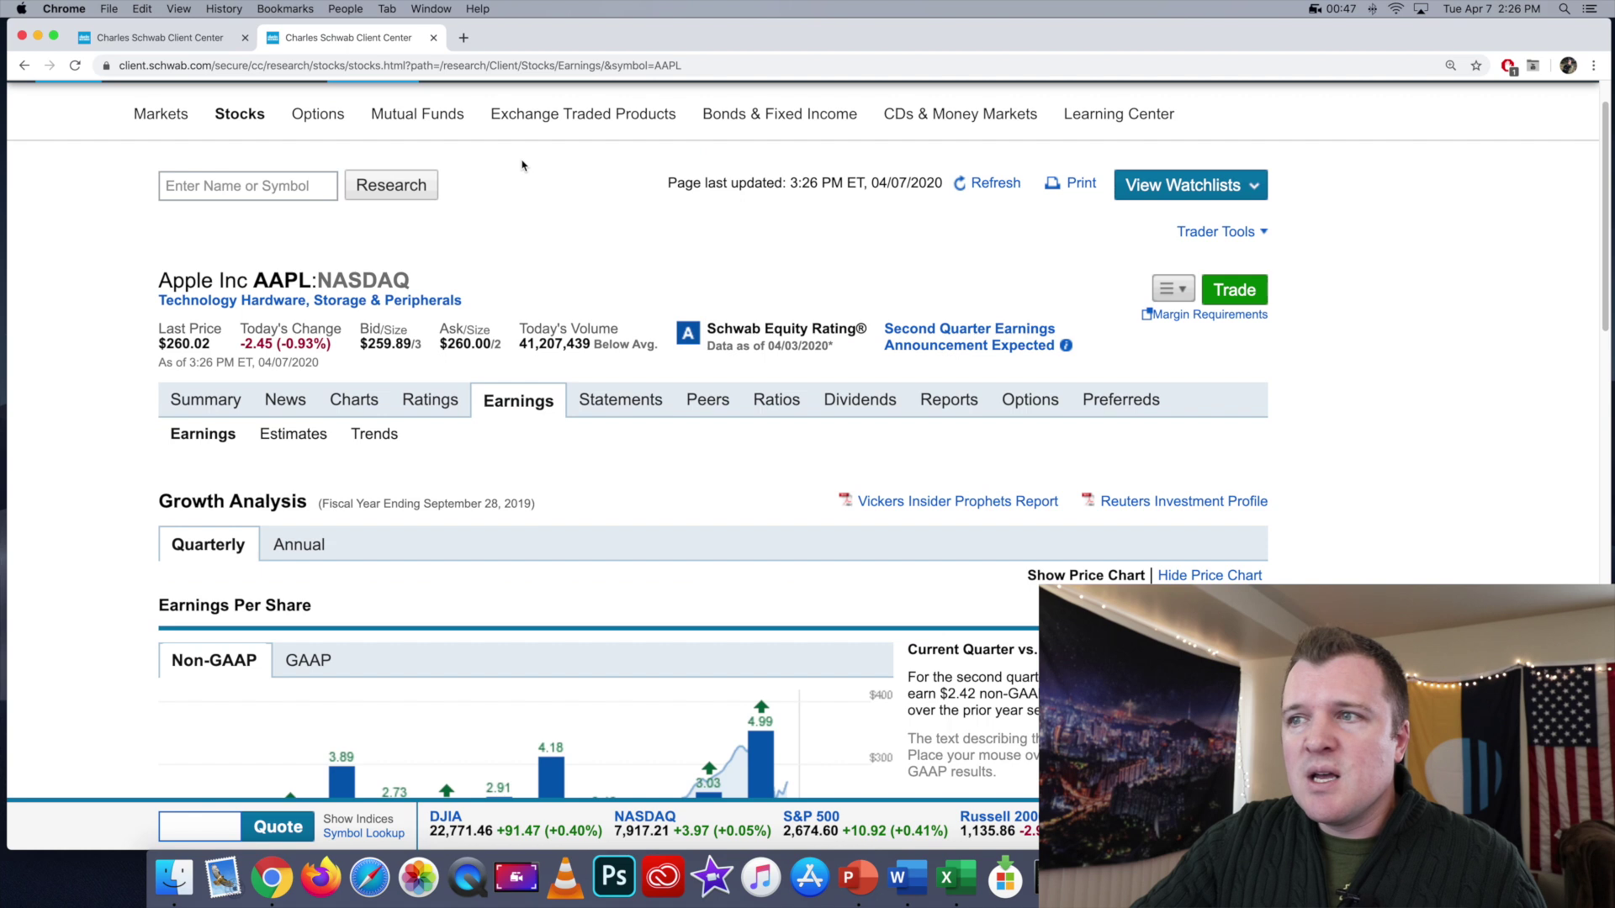